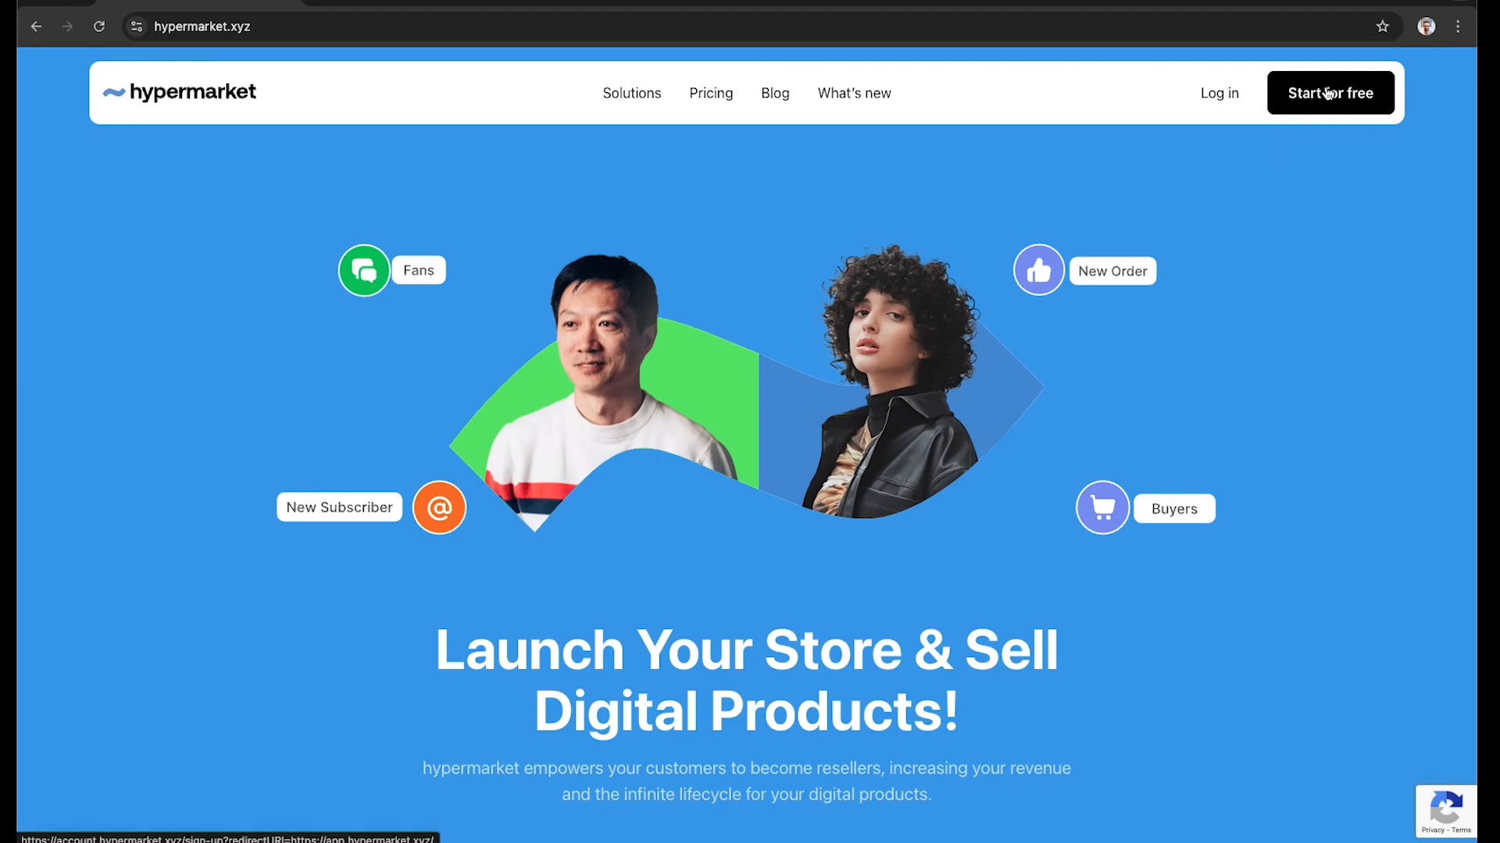
Step: Log in to the hypermarket account and look through the list of existing sites
click(1220, 95)
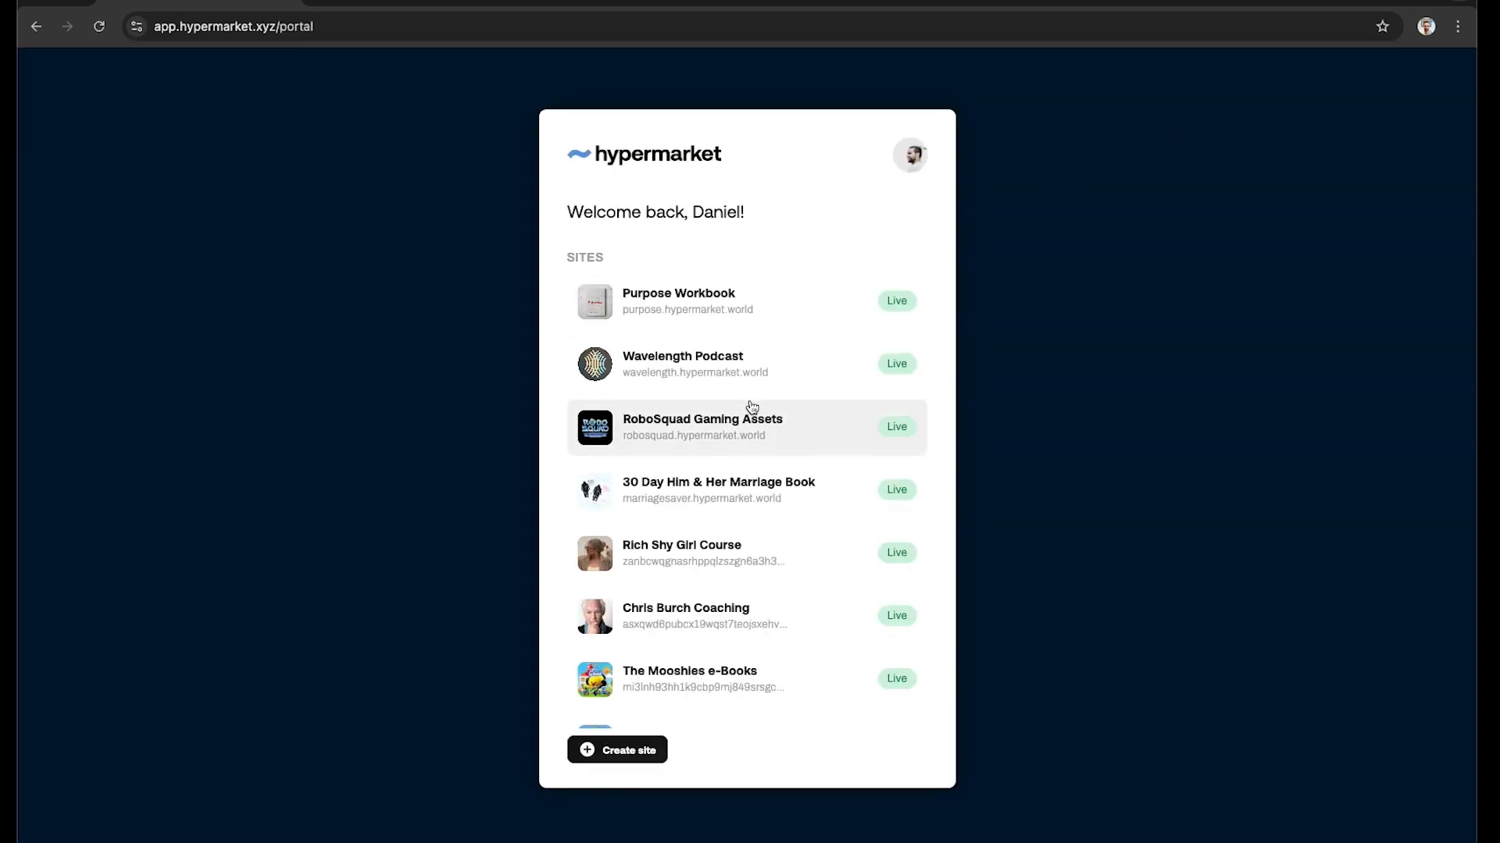
scroll(749, 415, down, 2)
scroll(752, 468, up, 3)
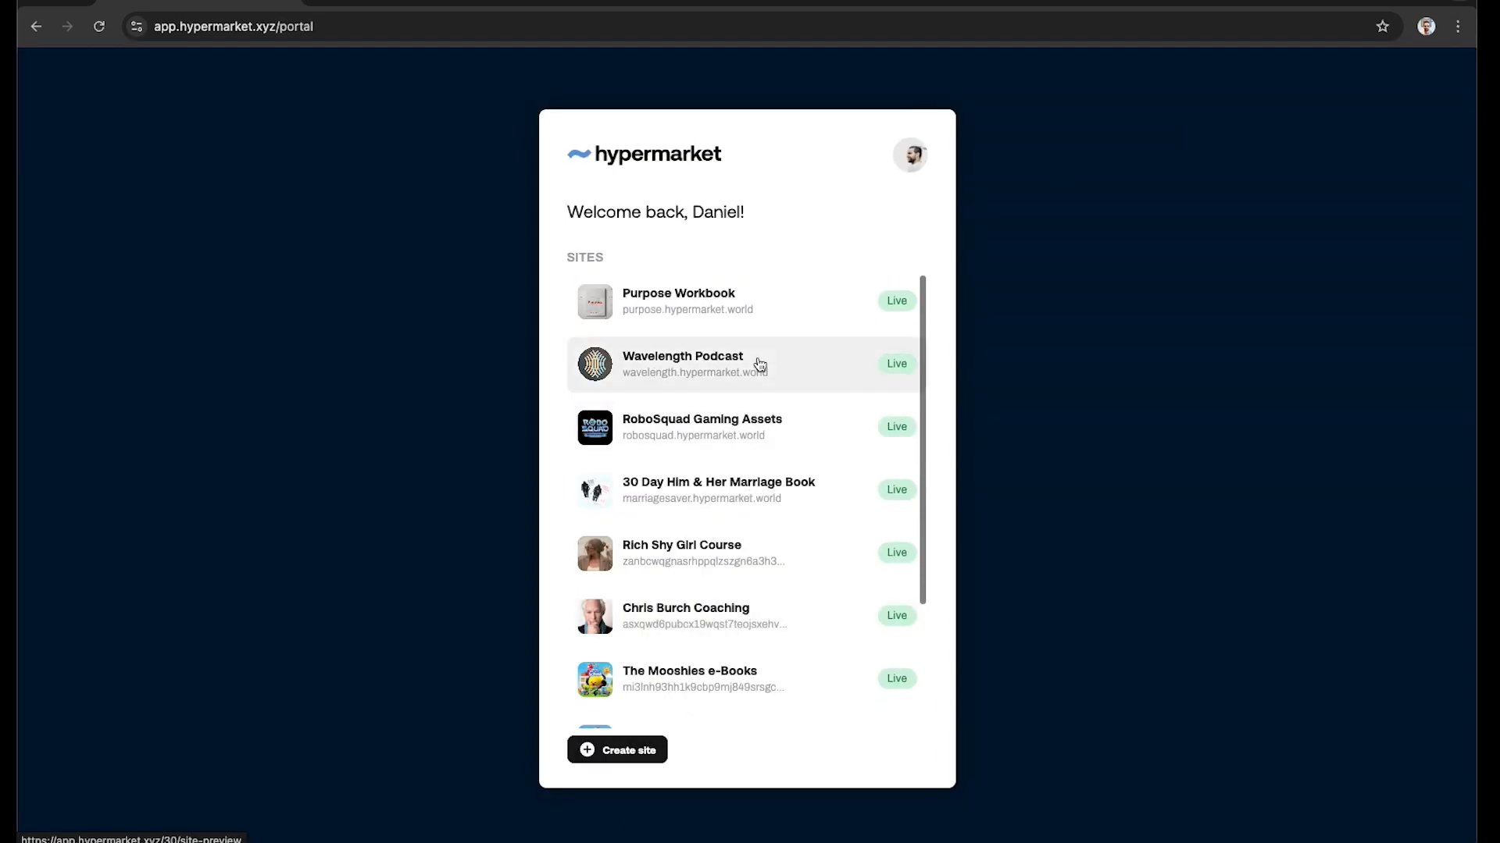
scroll(756, 429, down, 2)
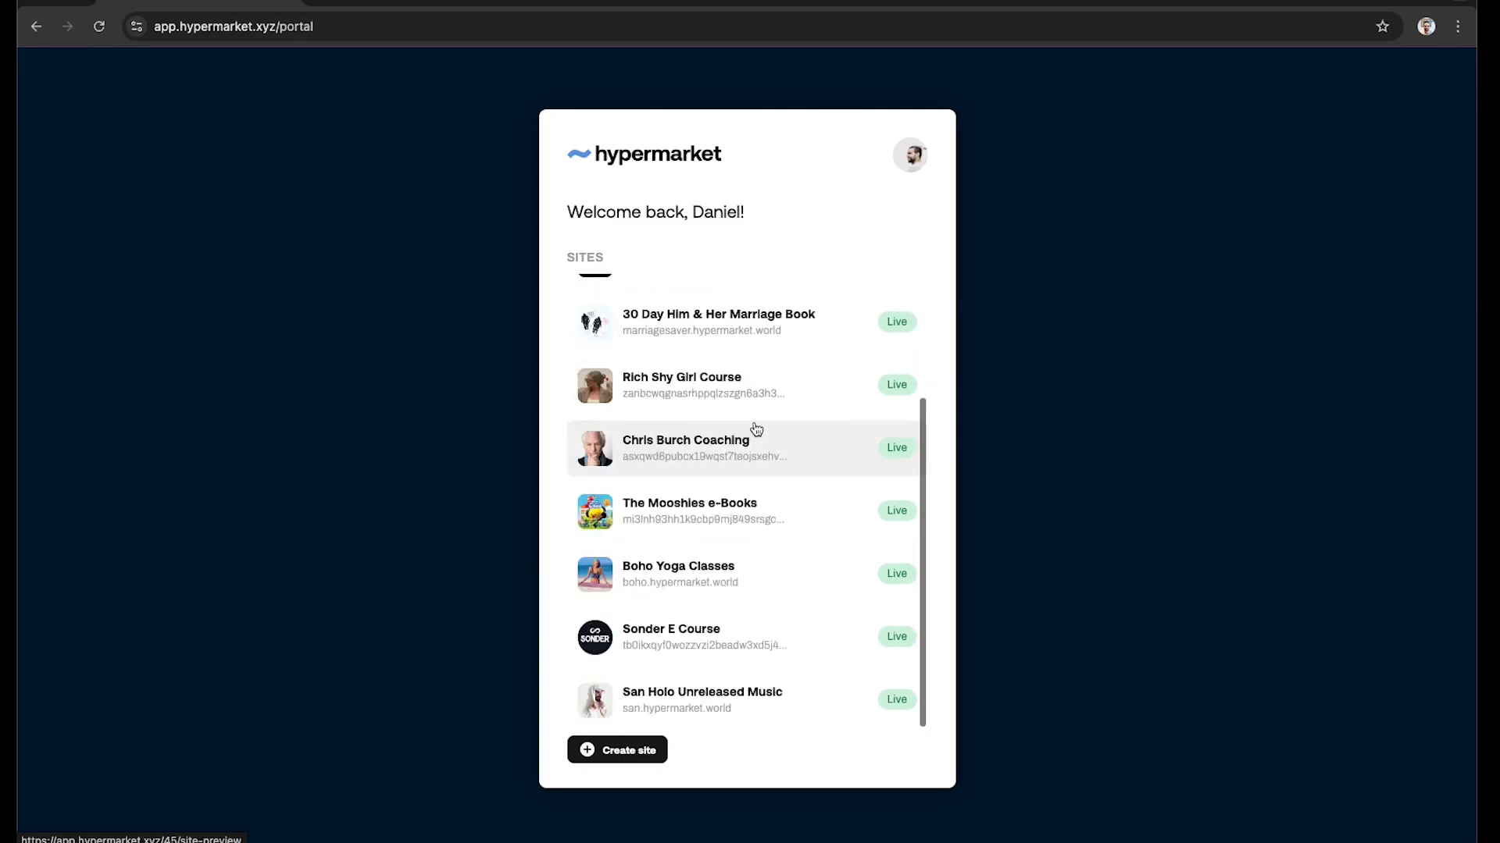
scroll(707, 468, up, 2)
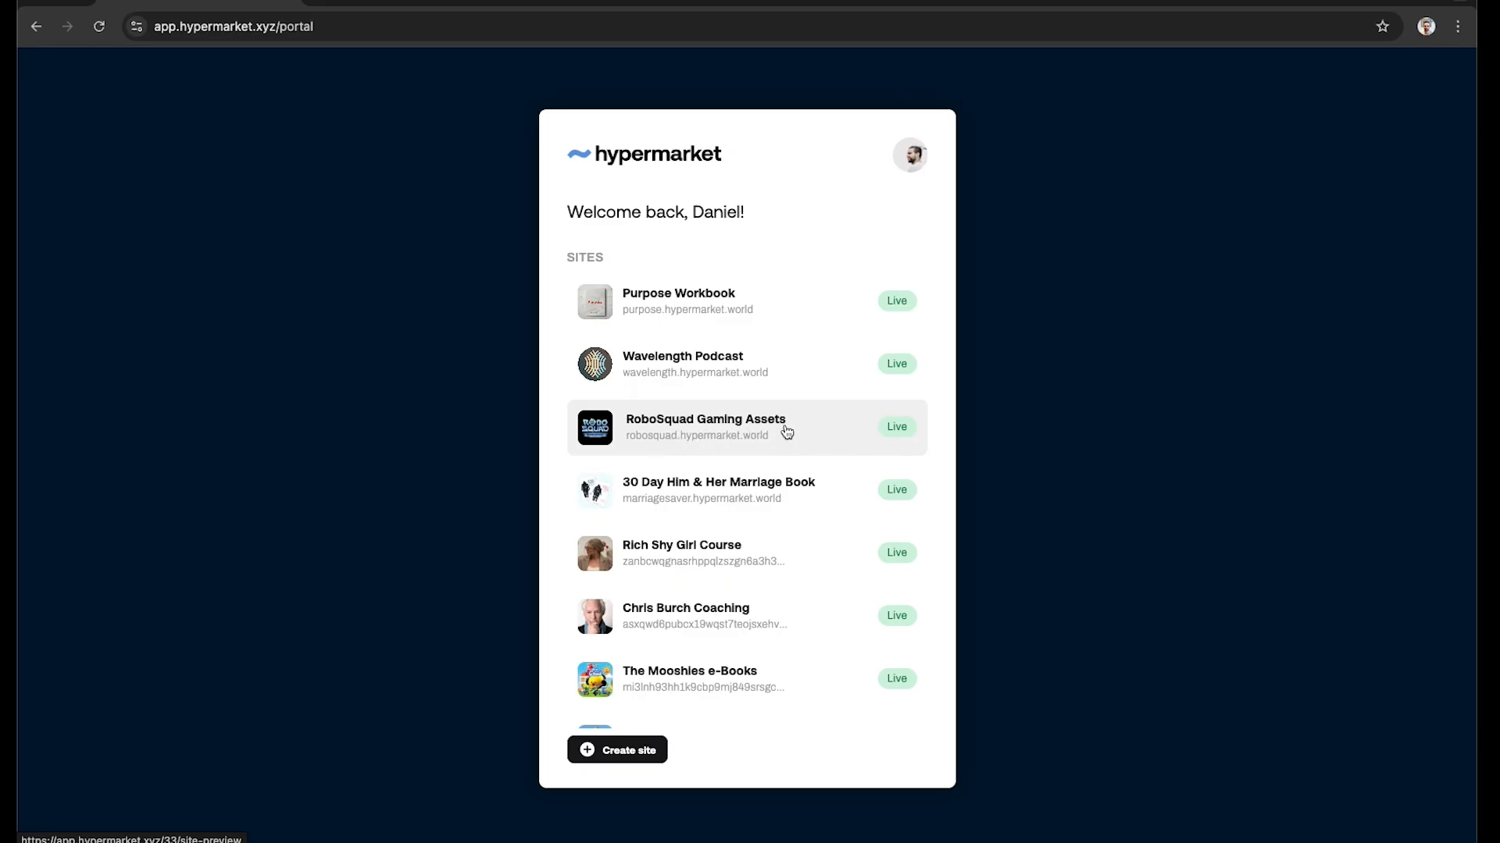
scroll(707, 443, down, 1)
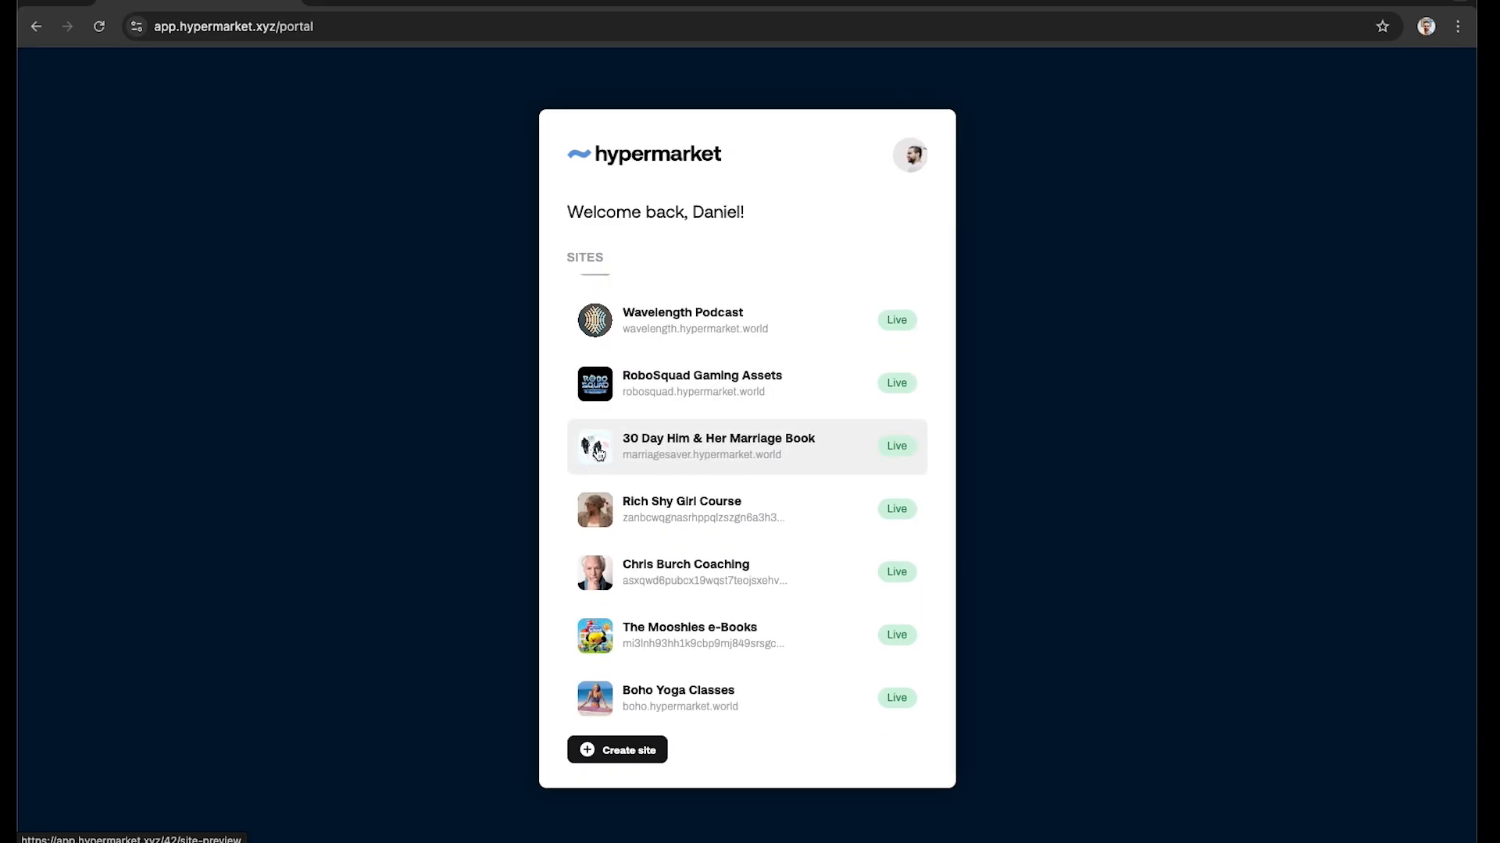
click(630, 753)
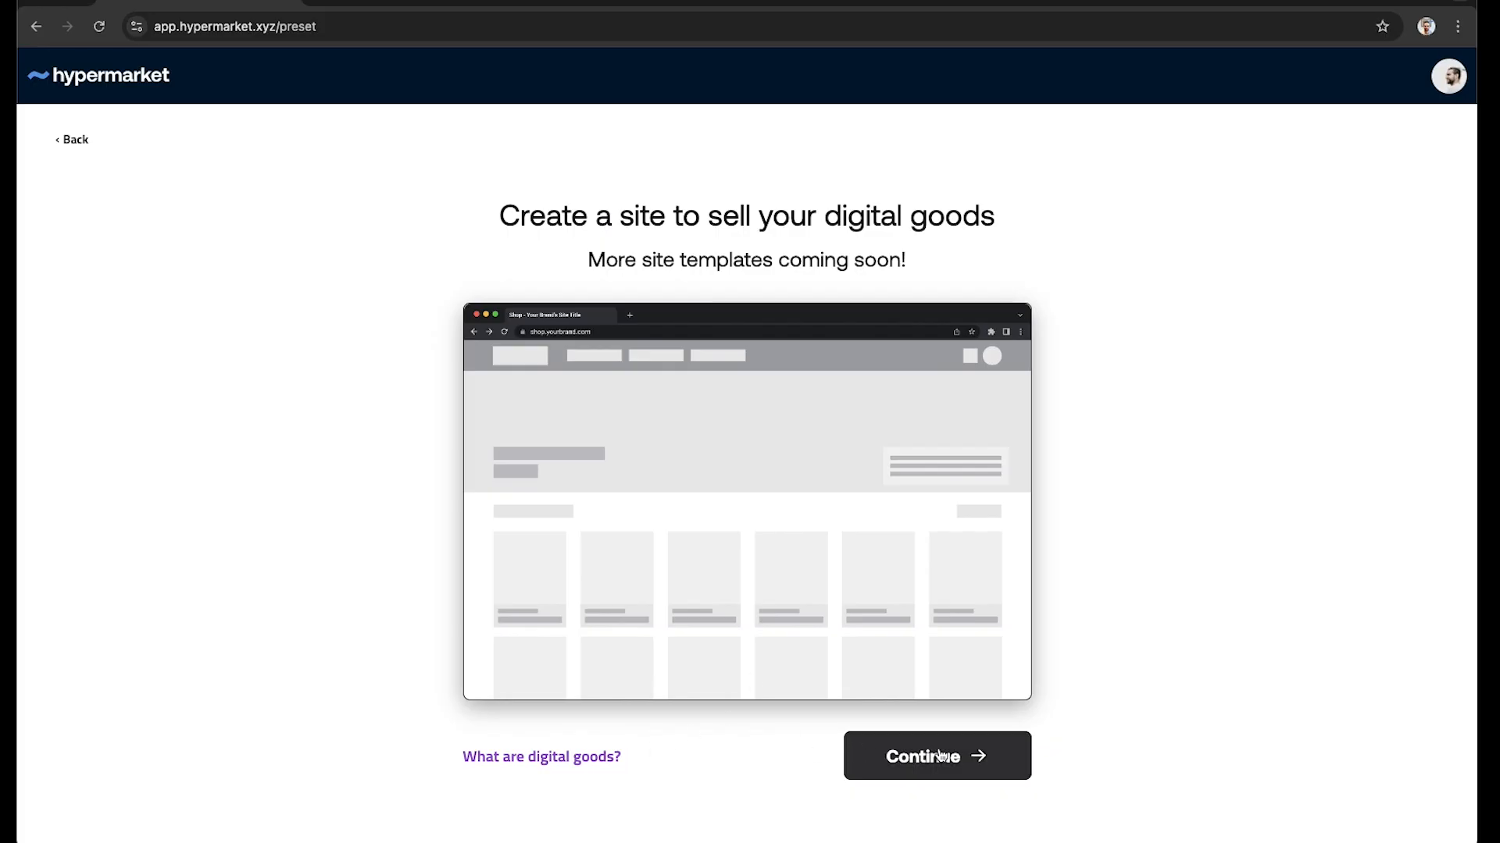
click(941, 756)
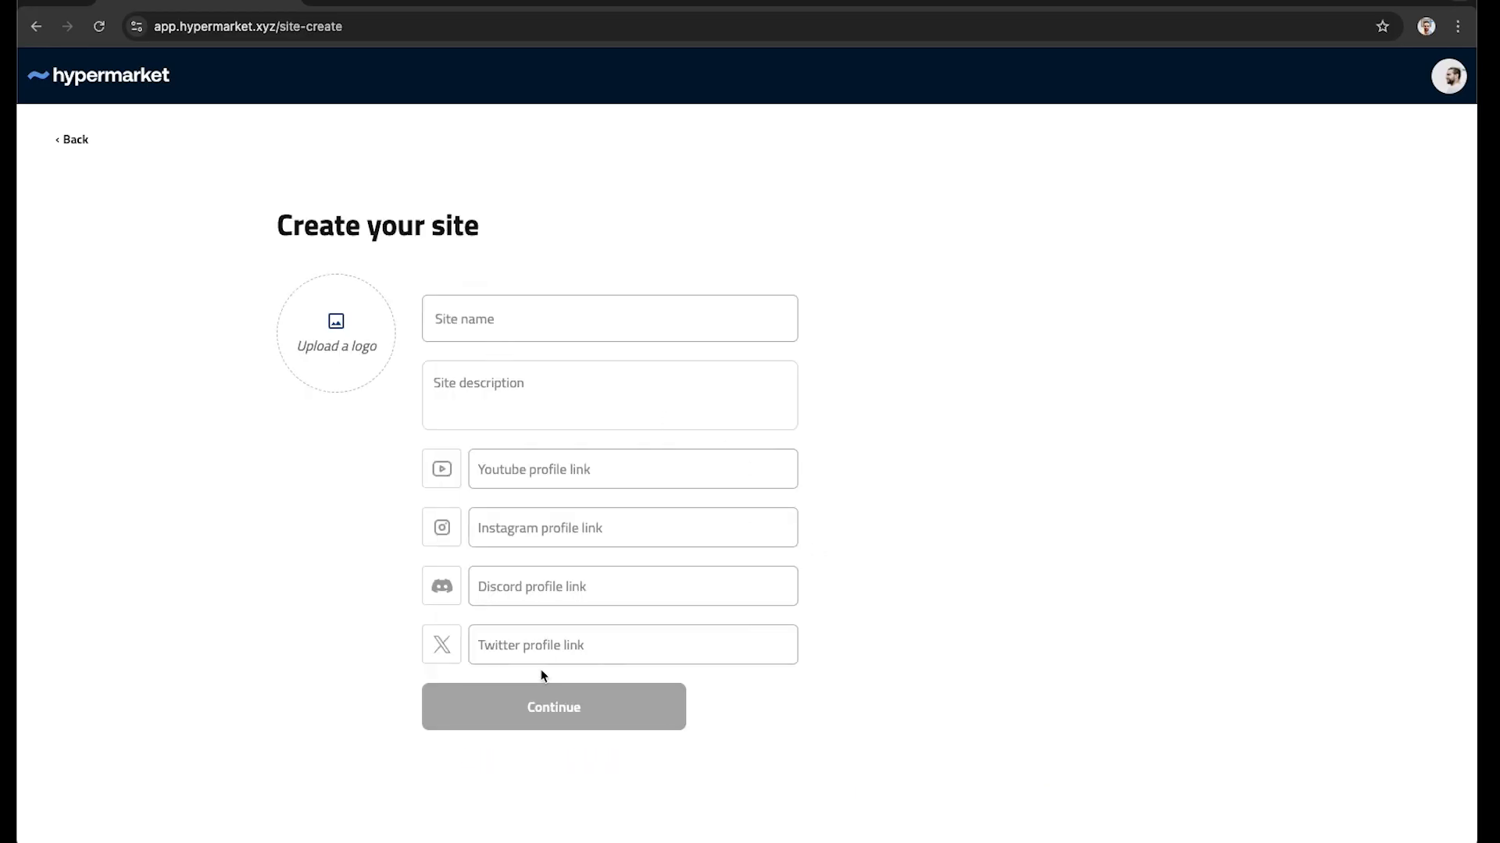
click(75, 145)
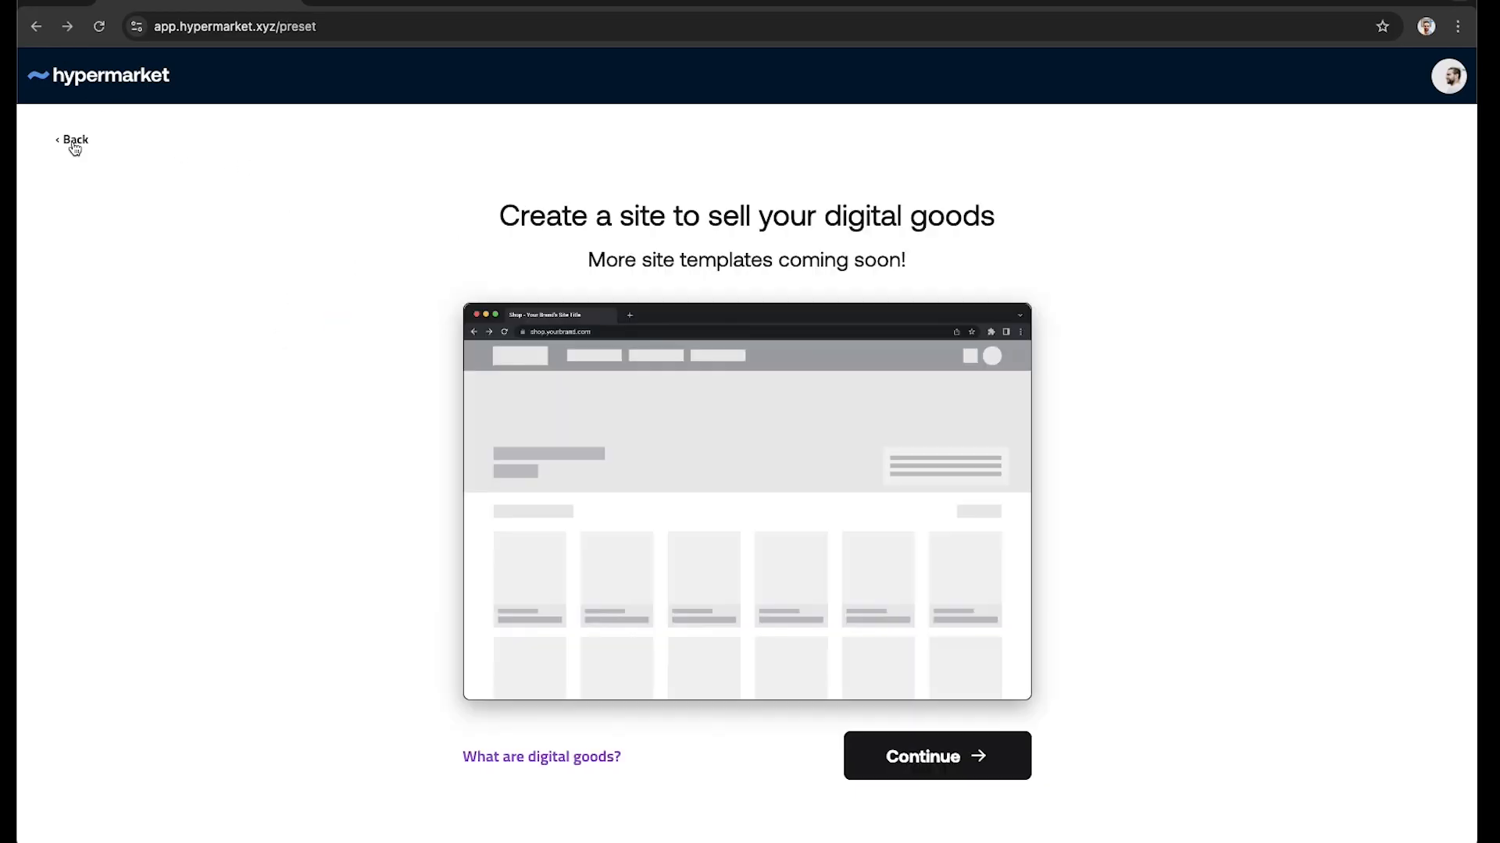
click(76, 143)
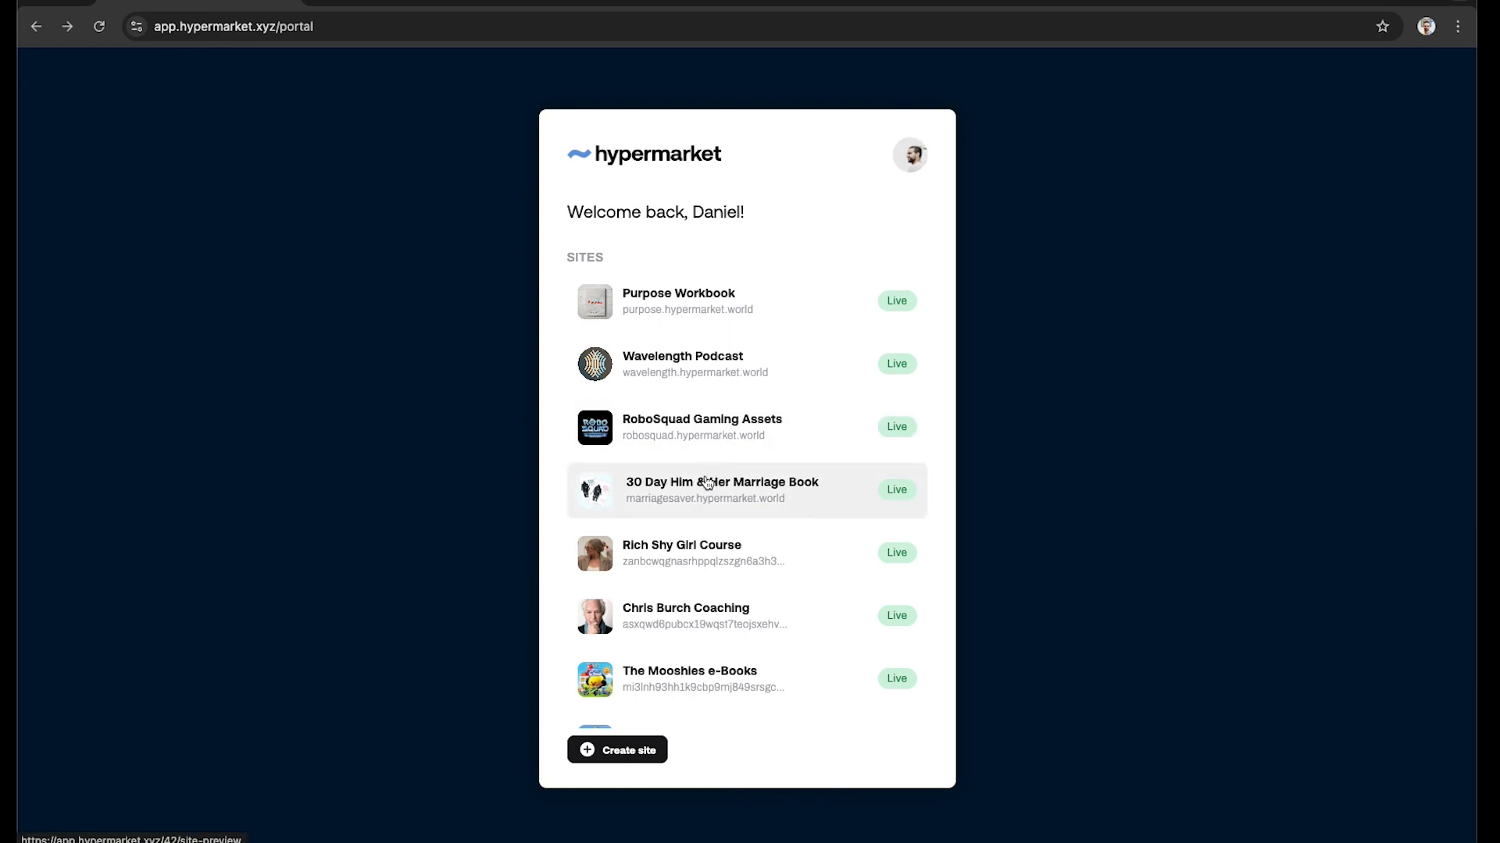
Step: Open the 30 Day Him & Her Marriage Book site and review its description and the Marriage Journals collection entry
click(707, 479)
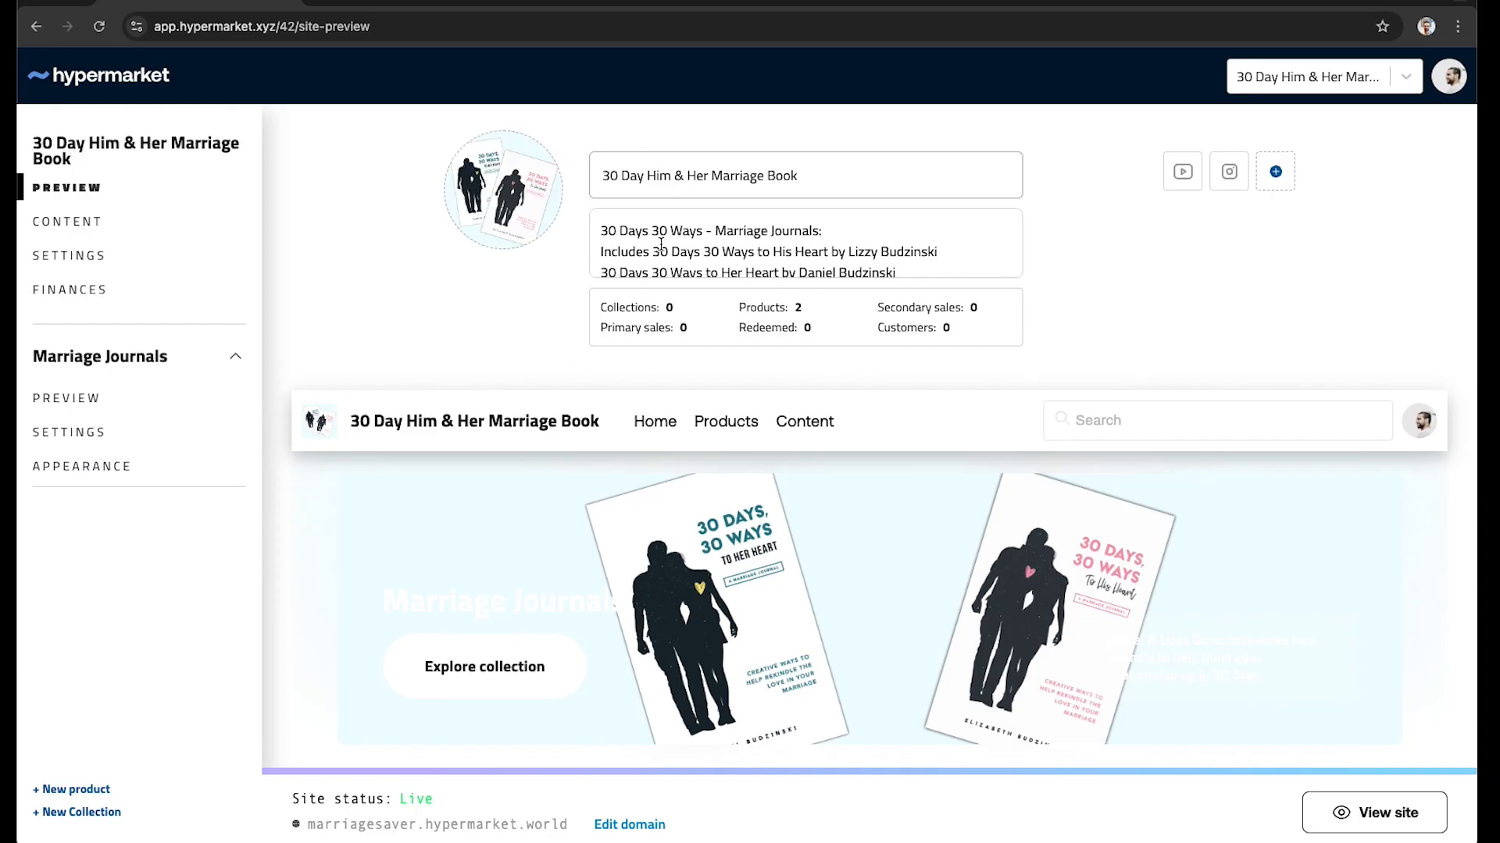
scroll(711, 222, down, 1)
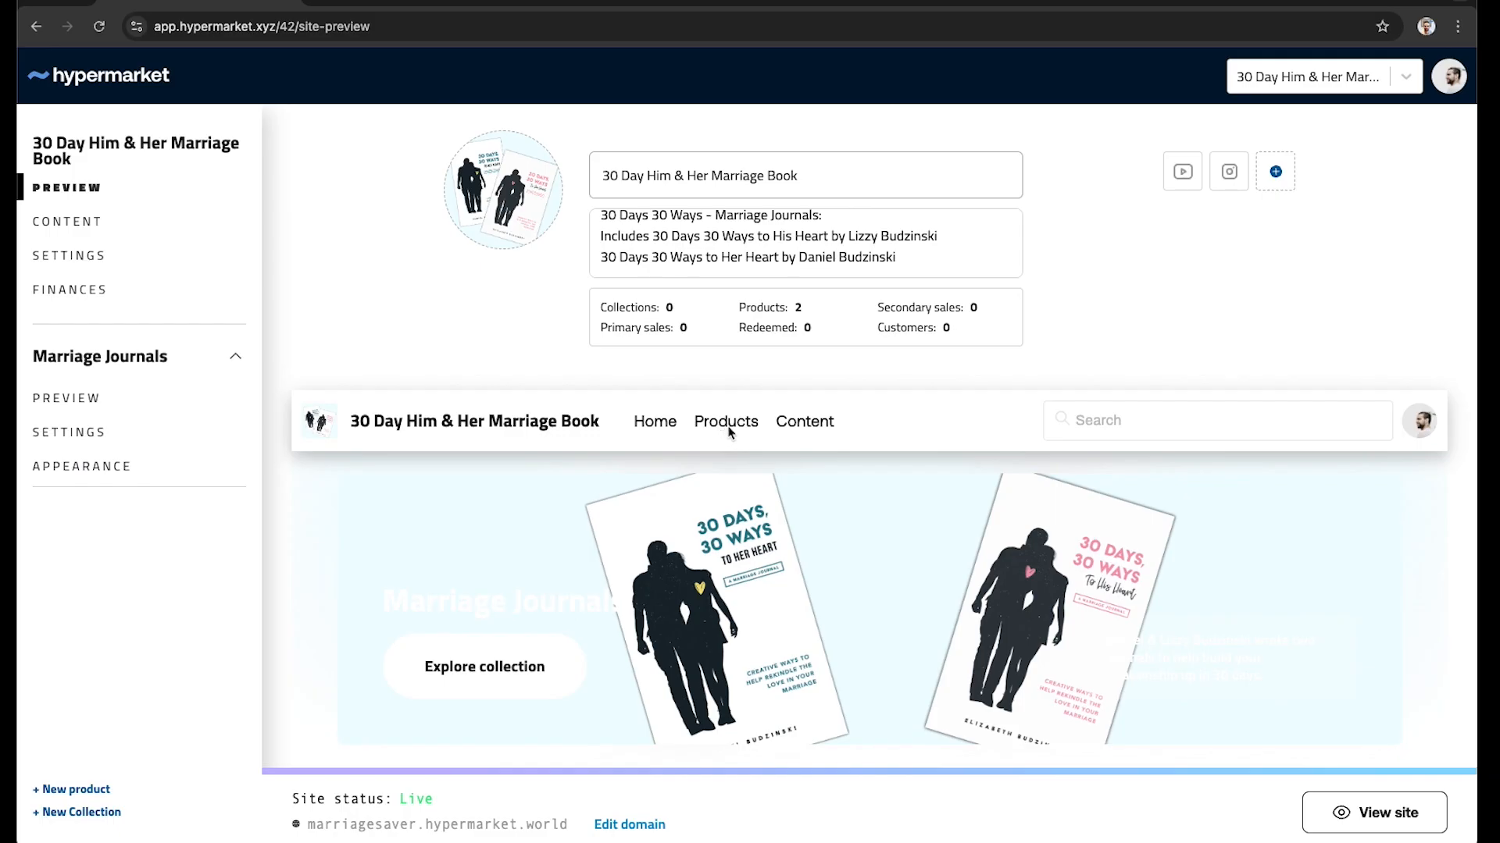
click(235, 357)
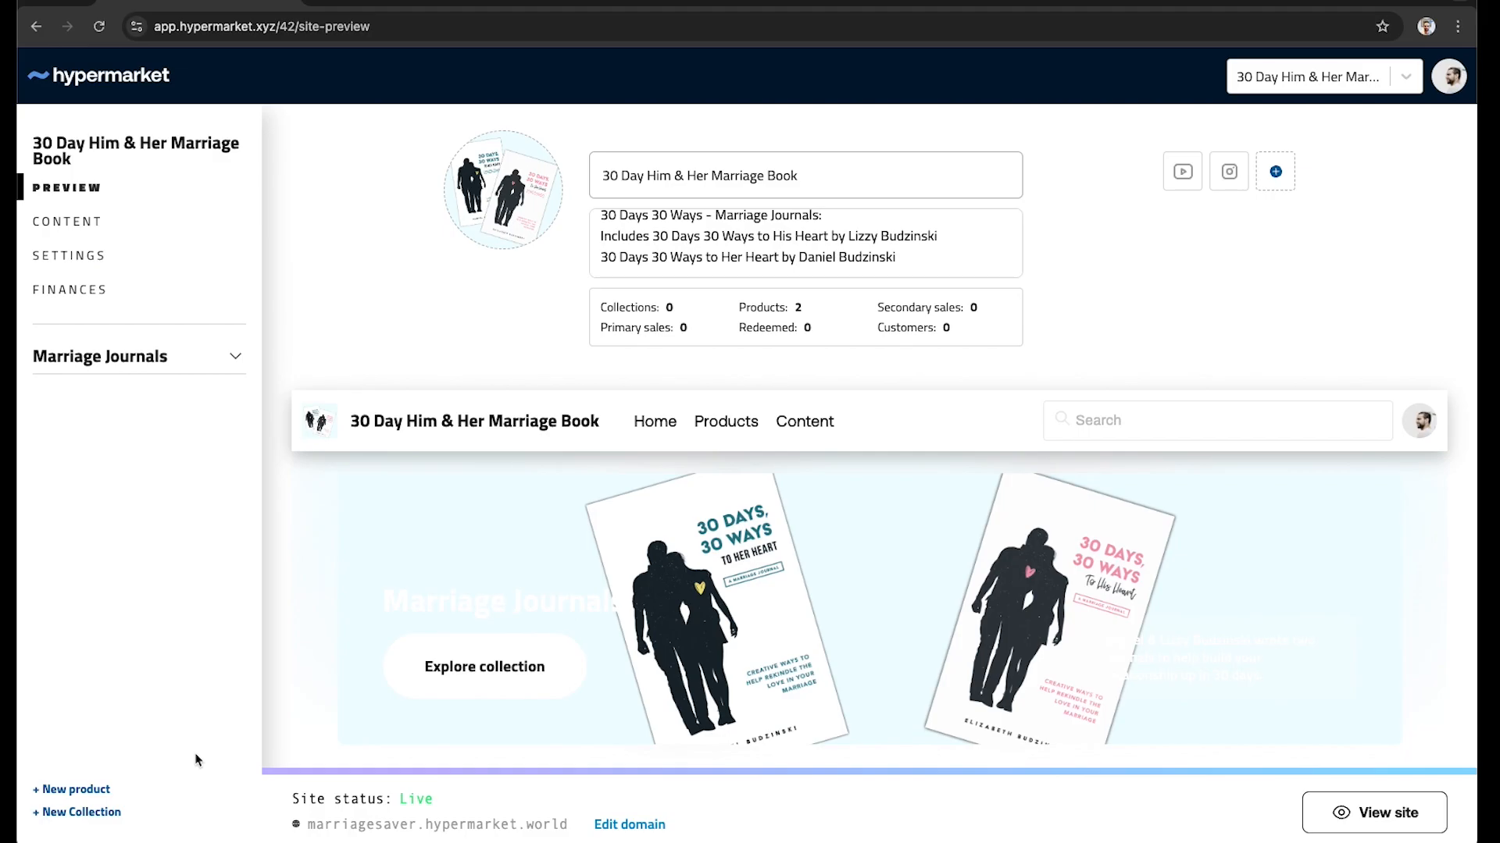
click(220, 359)
click(219, 359)
Step: Start a new collection in the site and name it "Marriage Journal 2.0"
click(81, 814)
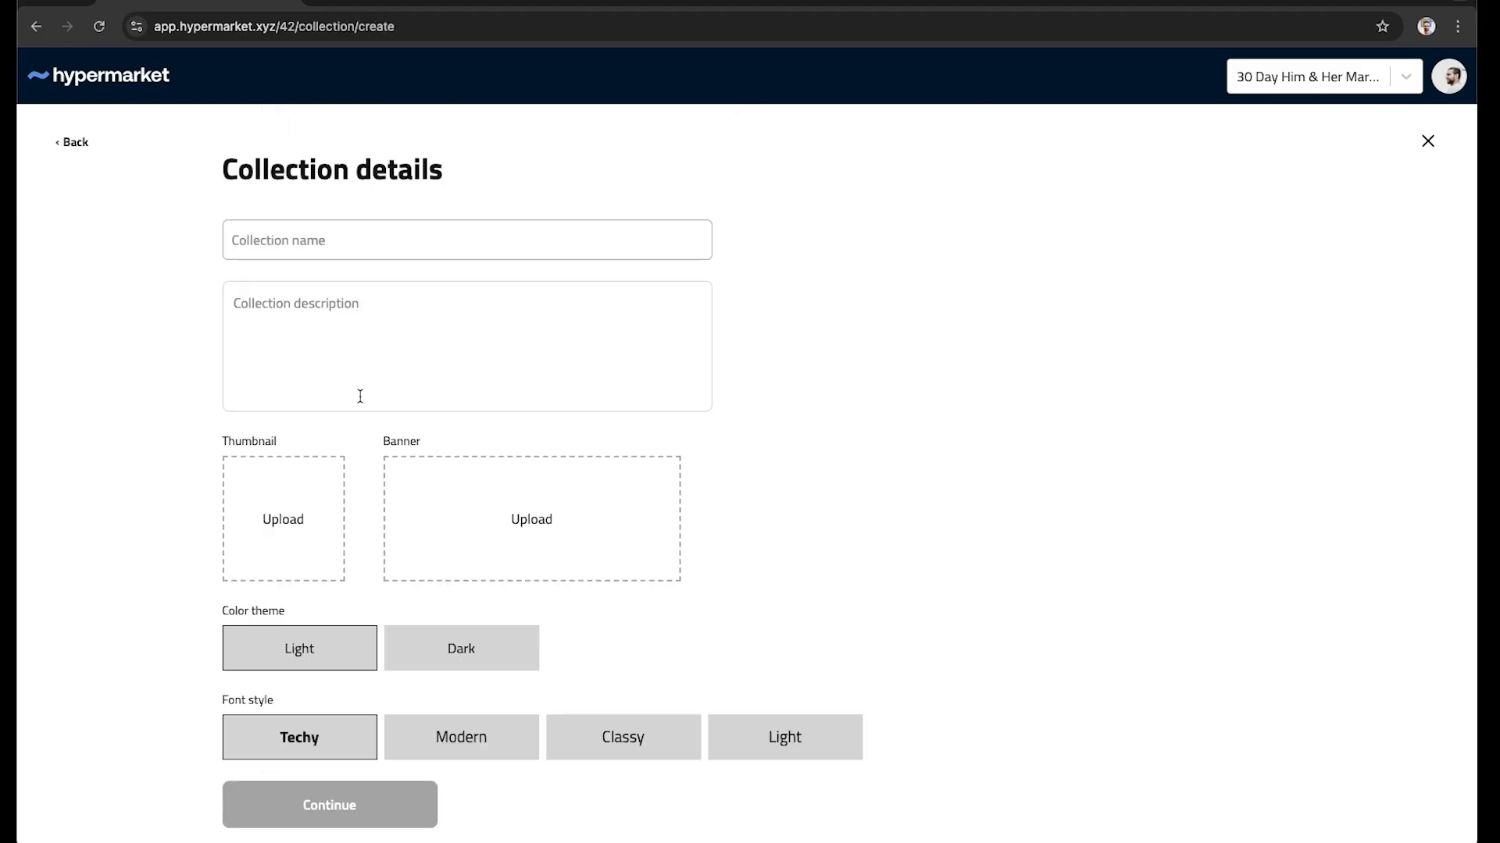
click(338, 233)
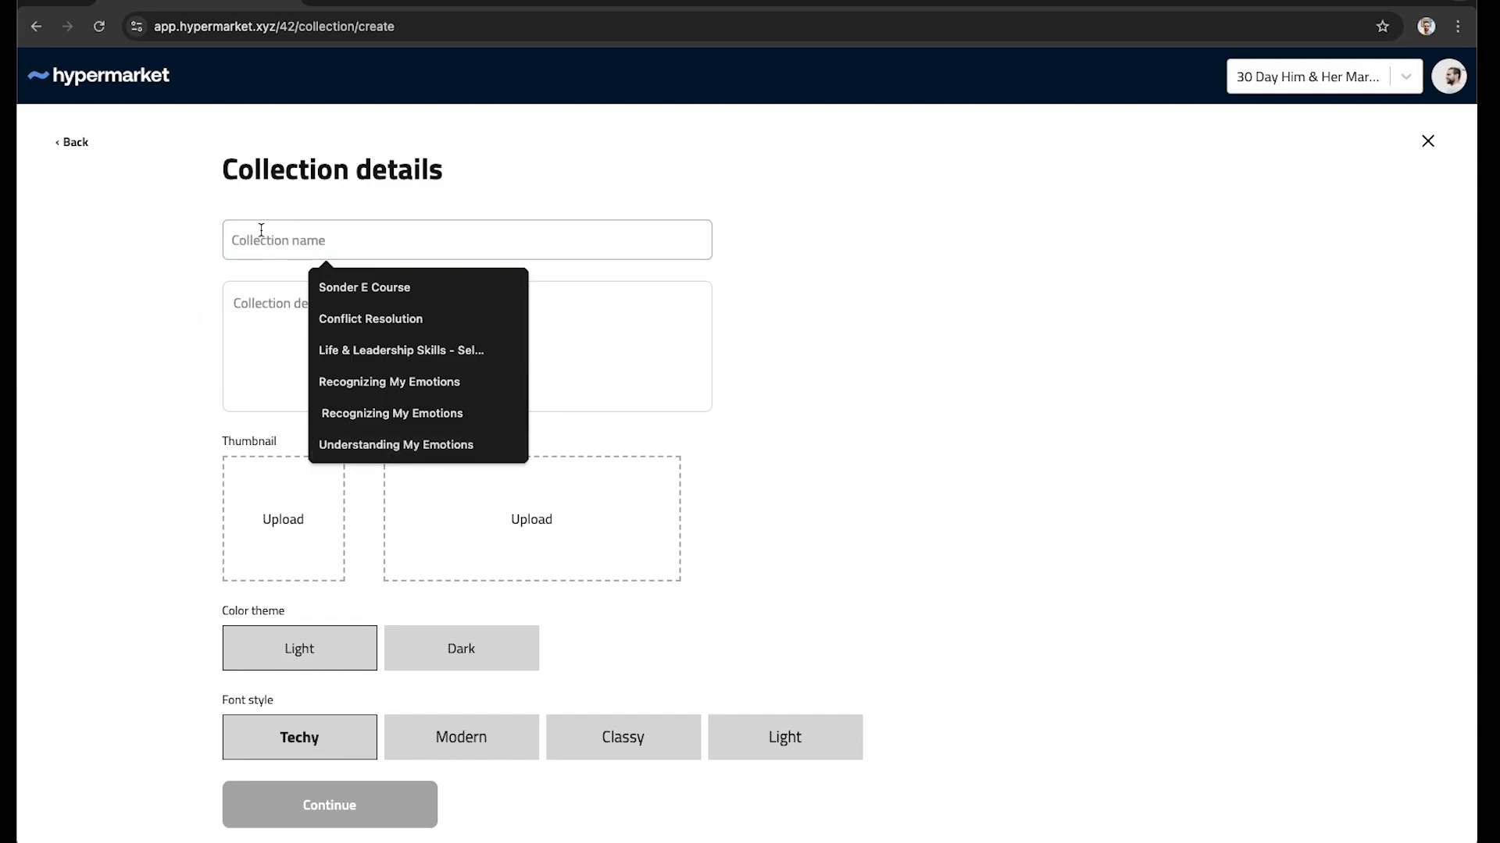
click(102, 267)
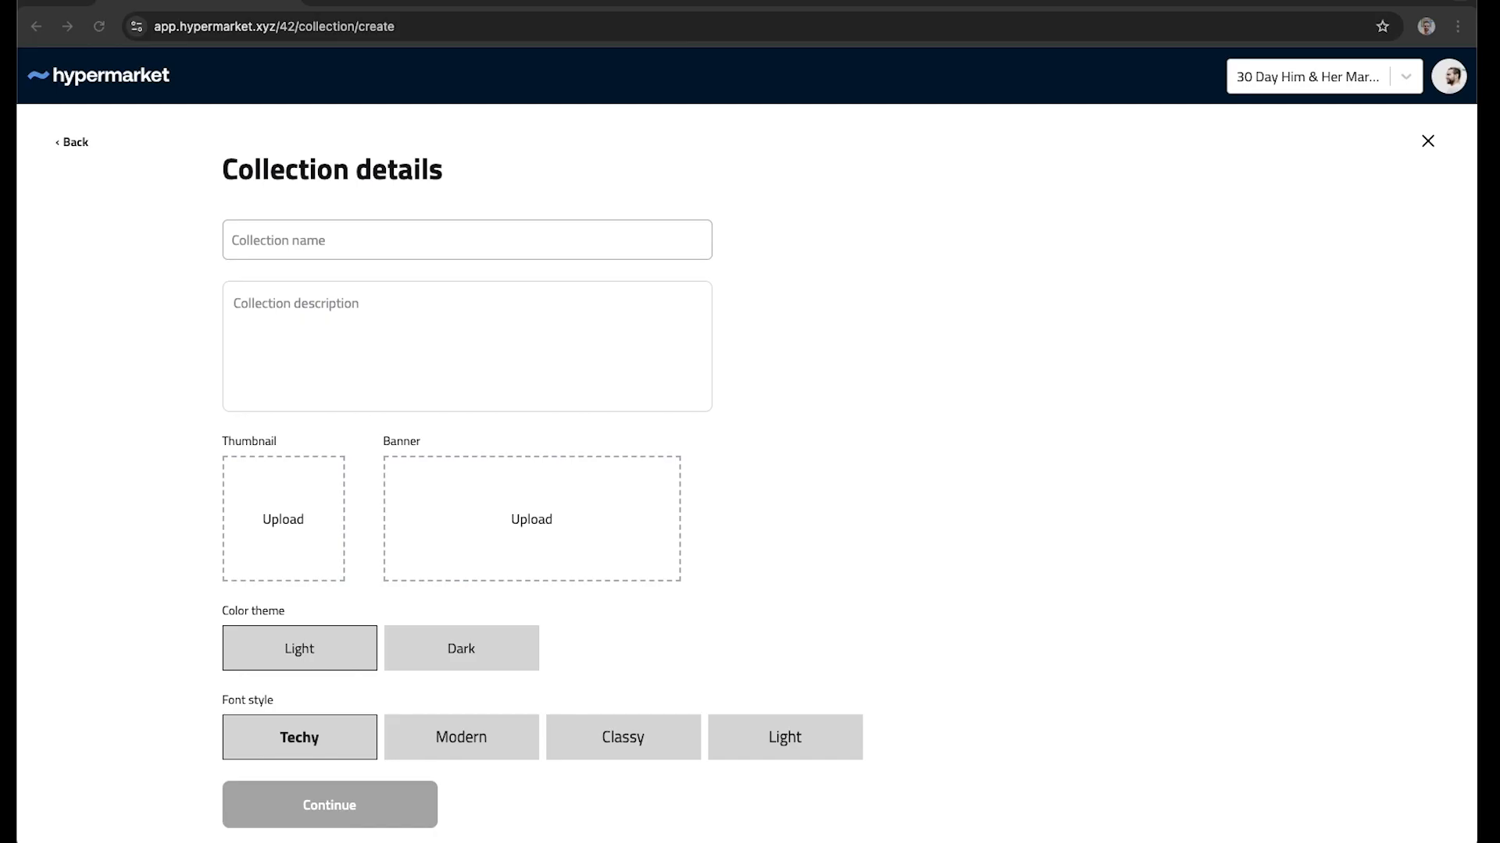
click(323, 236)
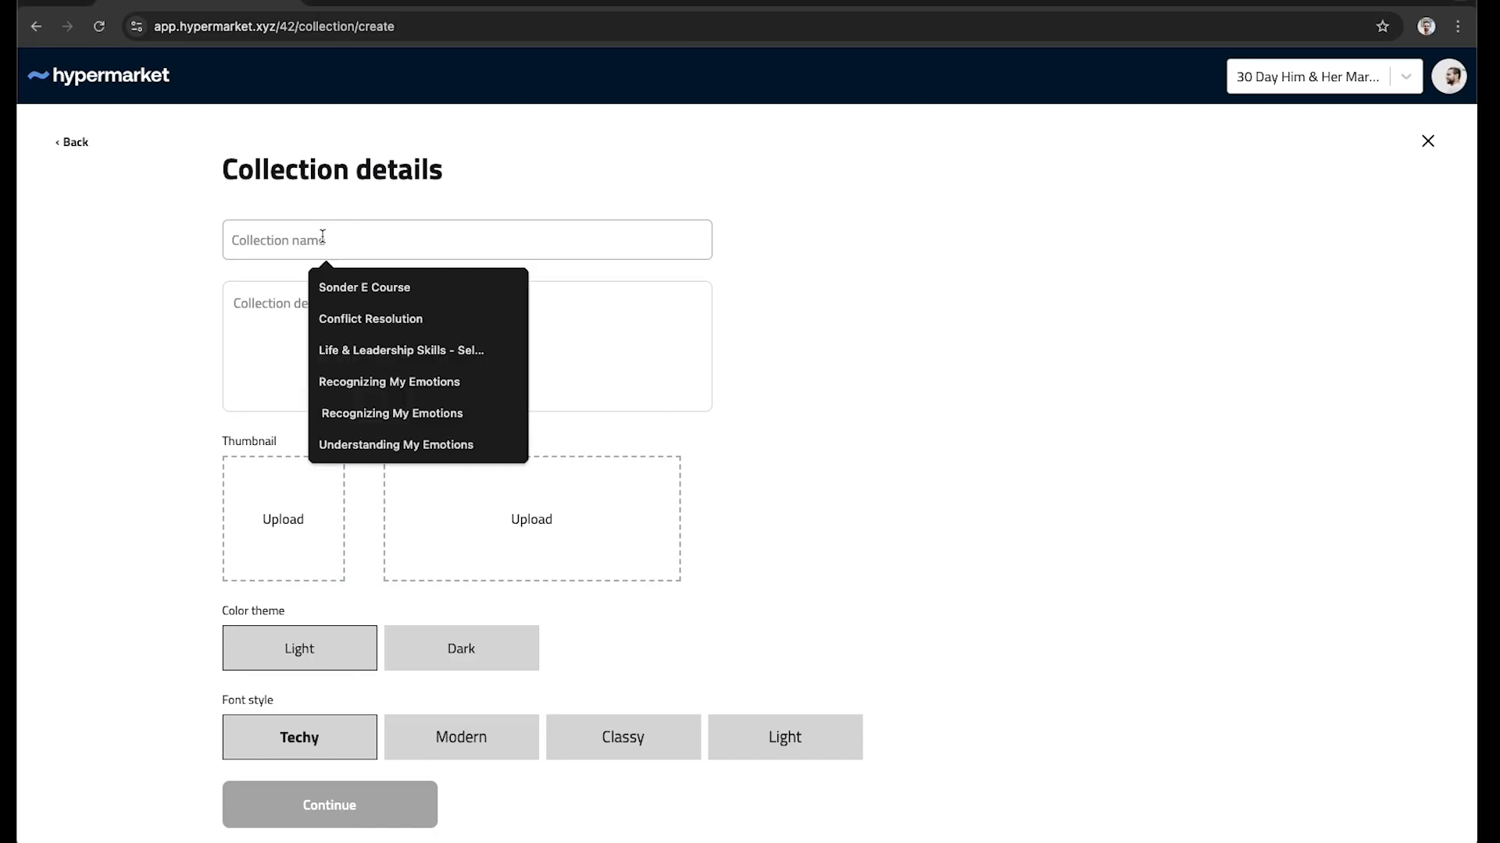
text(Marriage Journal)
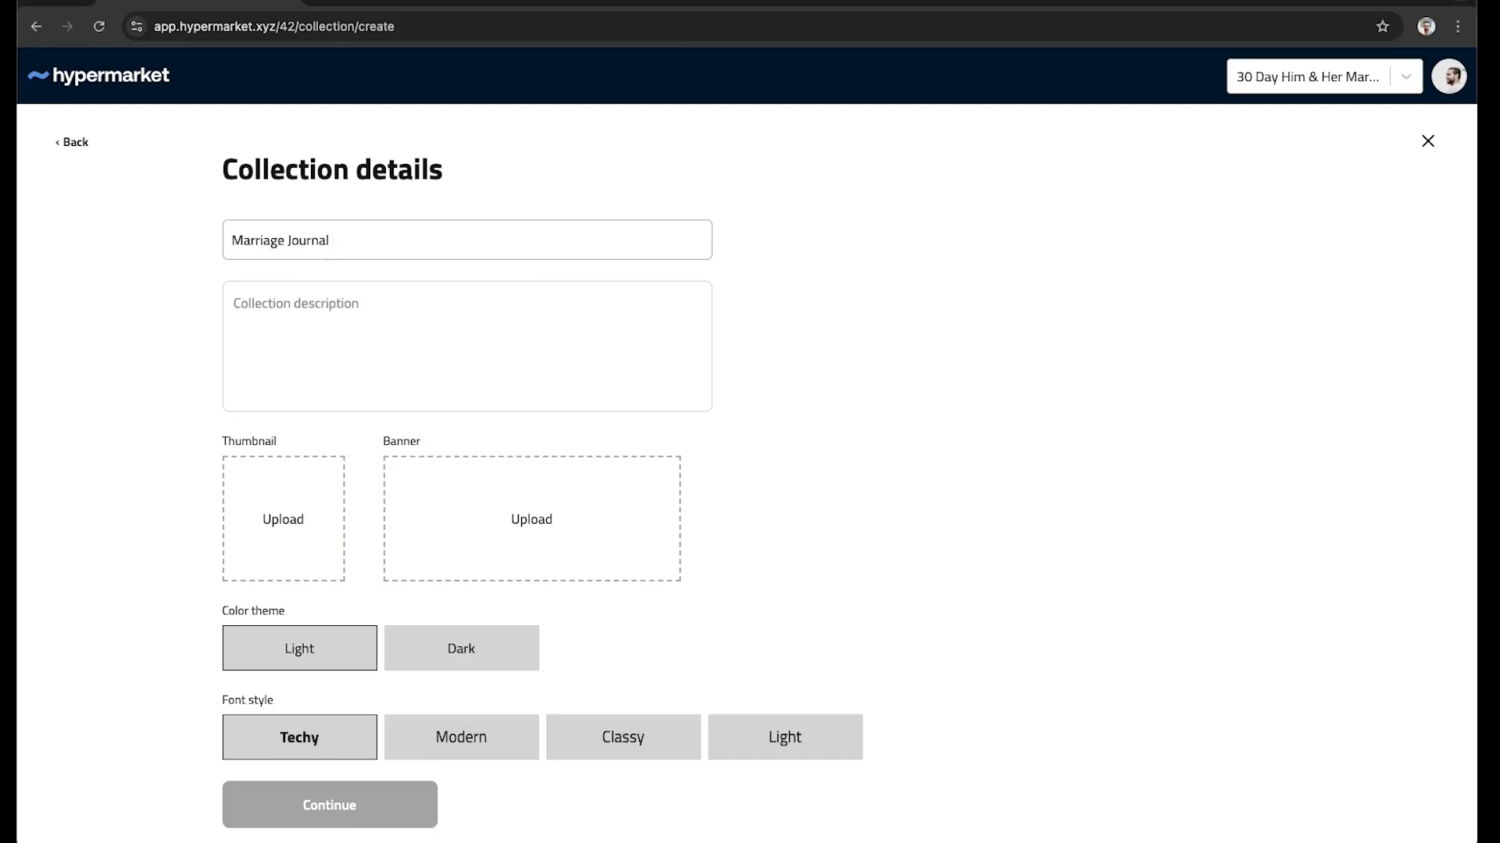
text(2.0)
click(397, 320)
Step: Upload the Hypermarket listing image showing both journals from the Jpegs folder as the collection thumbnail
click(303, 528)
click(950, 223)
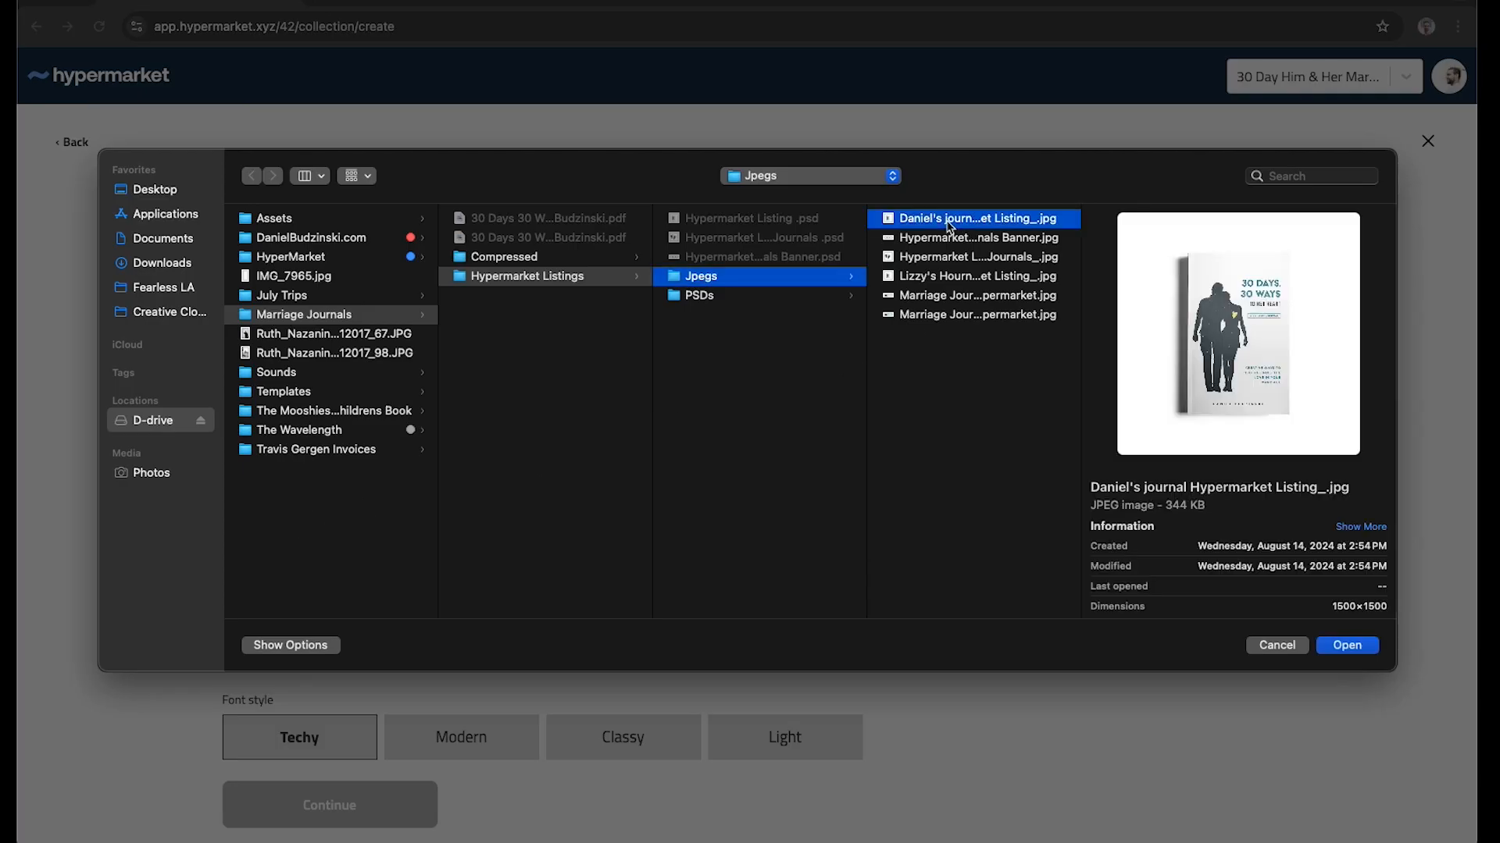
key(Down)
key(Down)
key(Down)
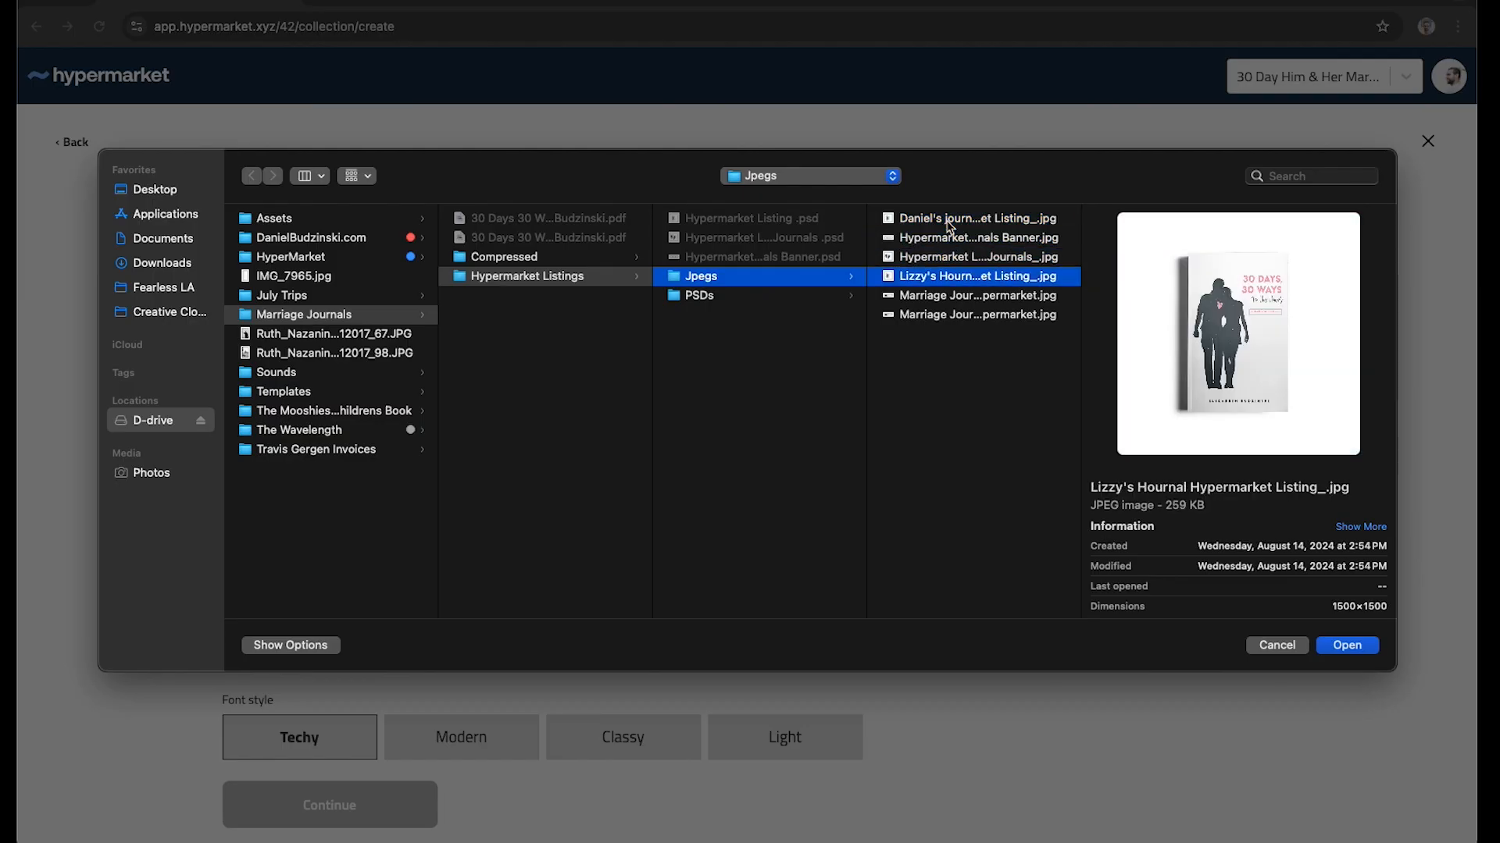
key(Up)
key(Return)
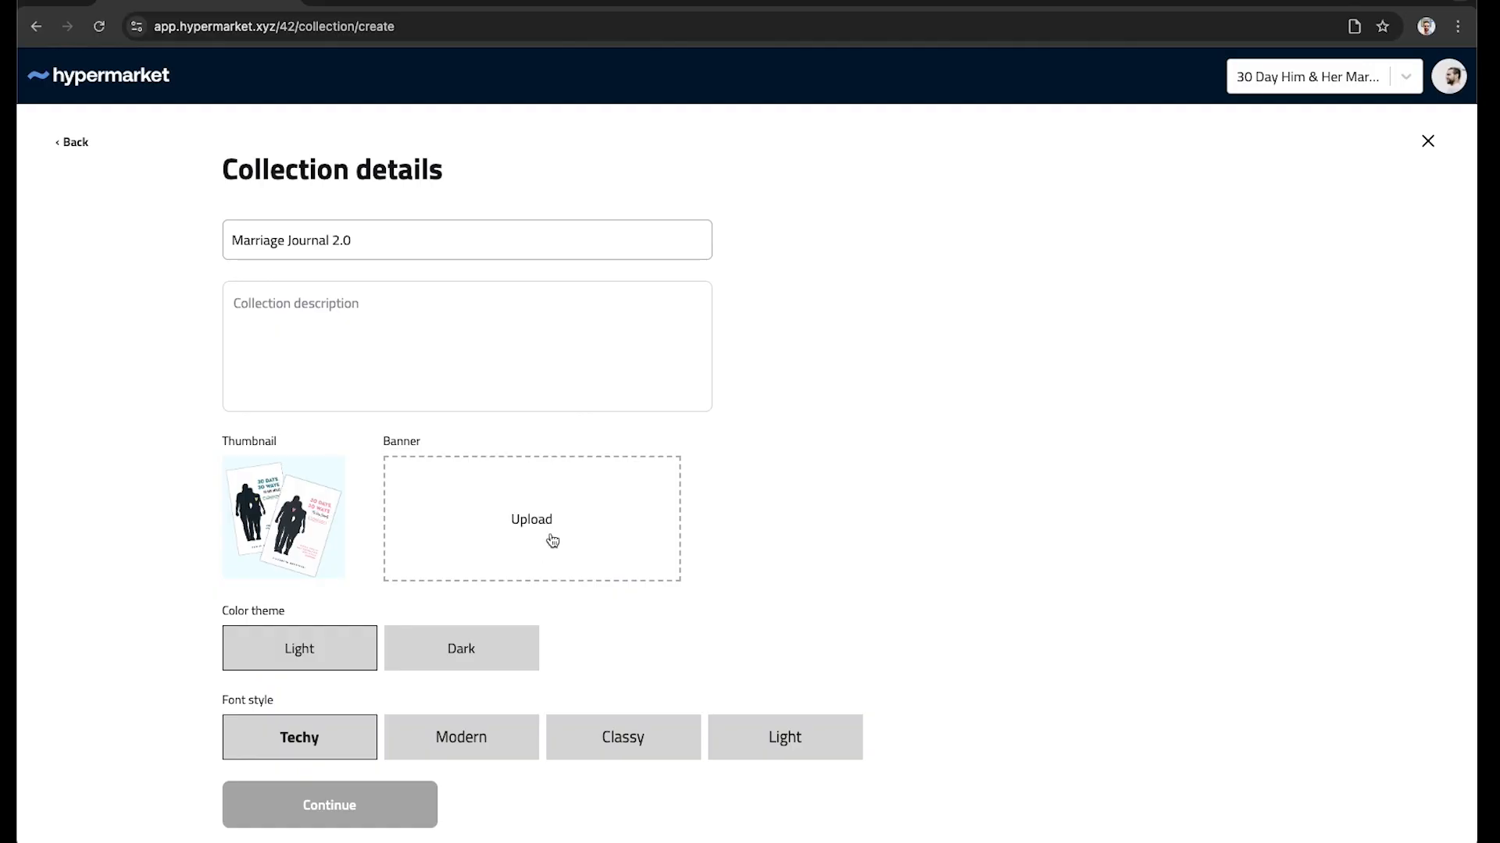
Step: Upload "Hypermarket Listing Both Journals Banner.jpg" as the collection banner
click(633, 522)
click(942, 295)
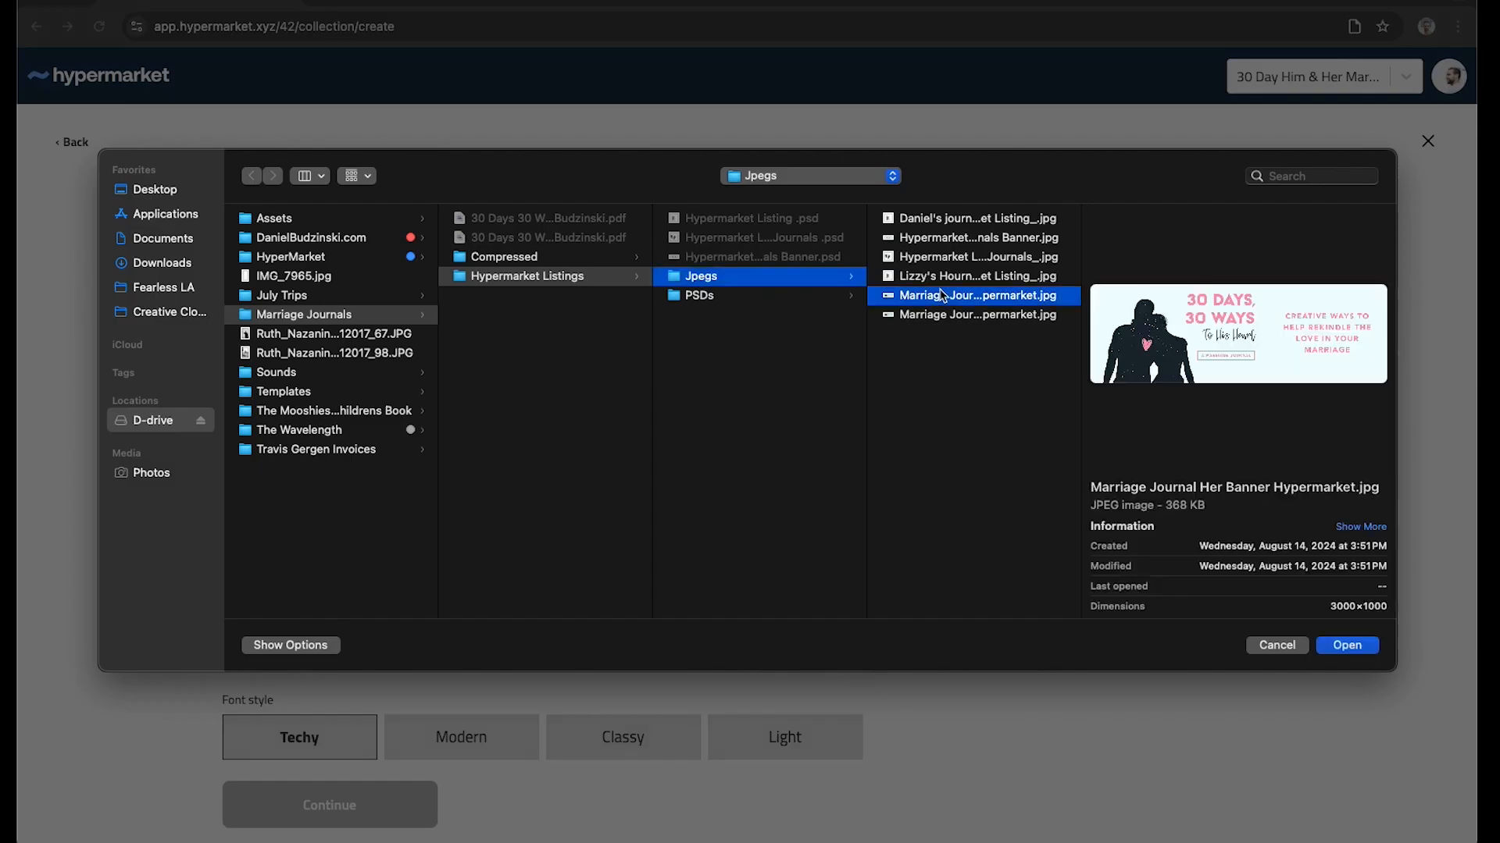
key(Up)
key(Up)
key(Up)
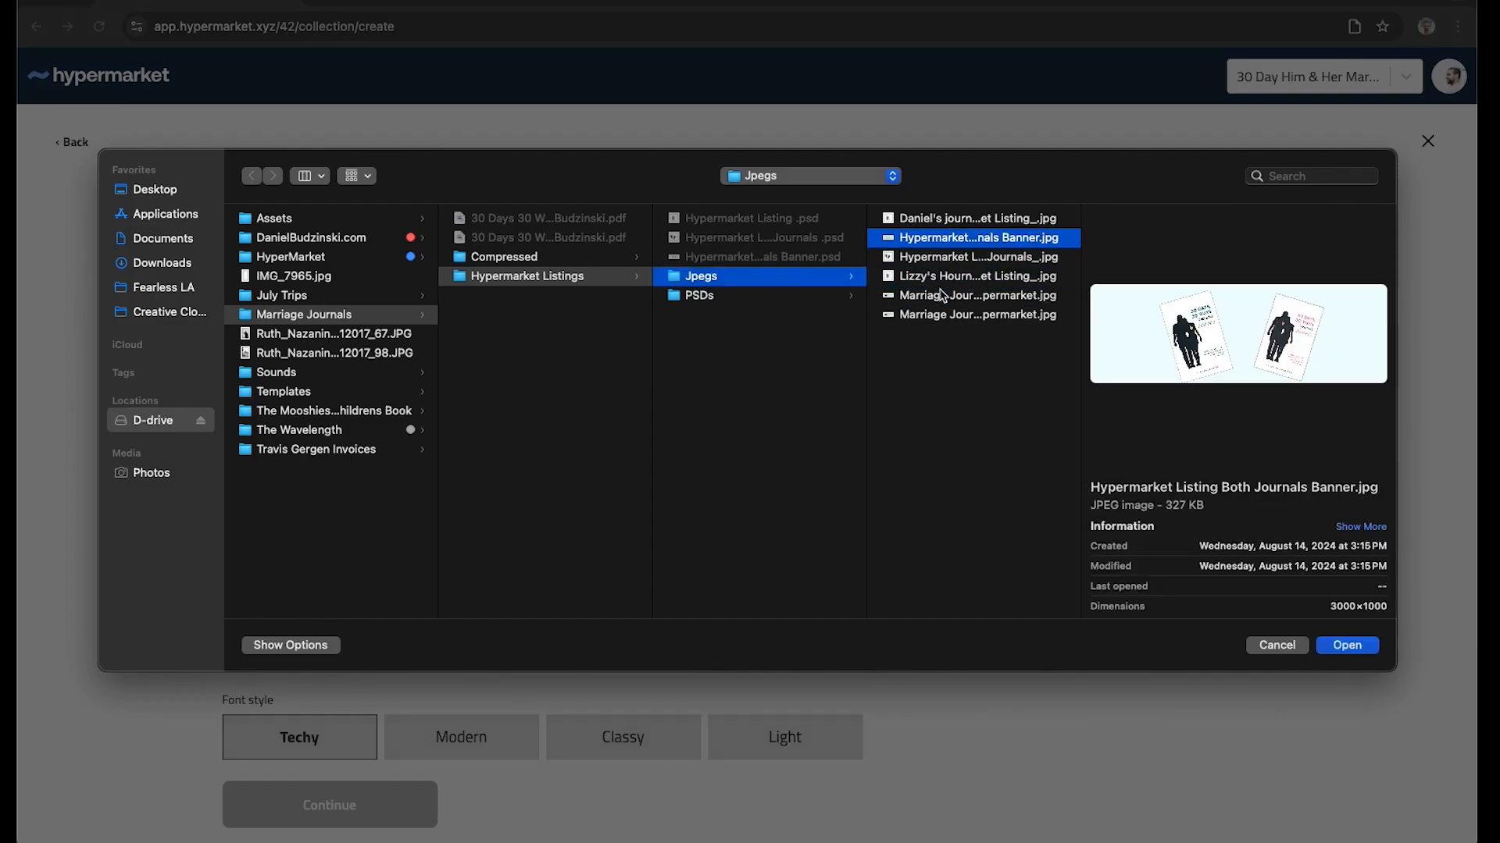
key(Return)
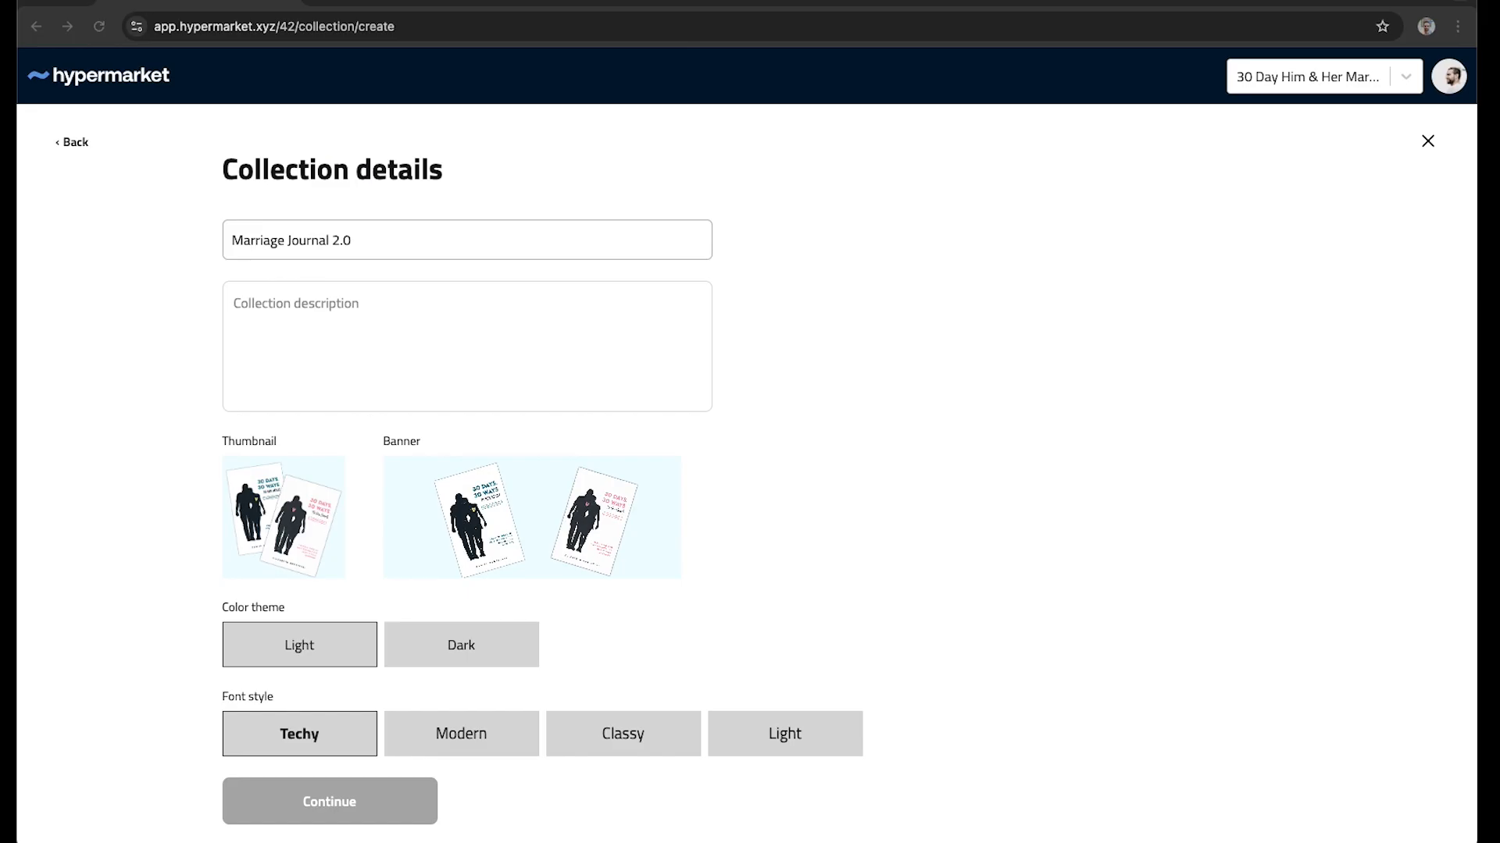
Step: Copy the collection name "Marriage Journal 2.0" into the collection description
click(366, 240)
triple_click(302, 237)
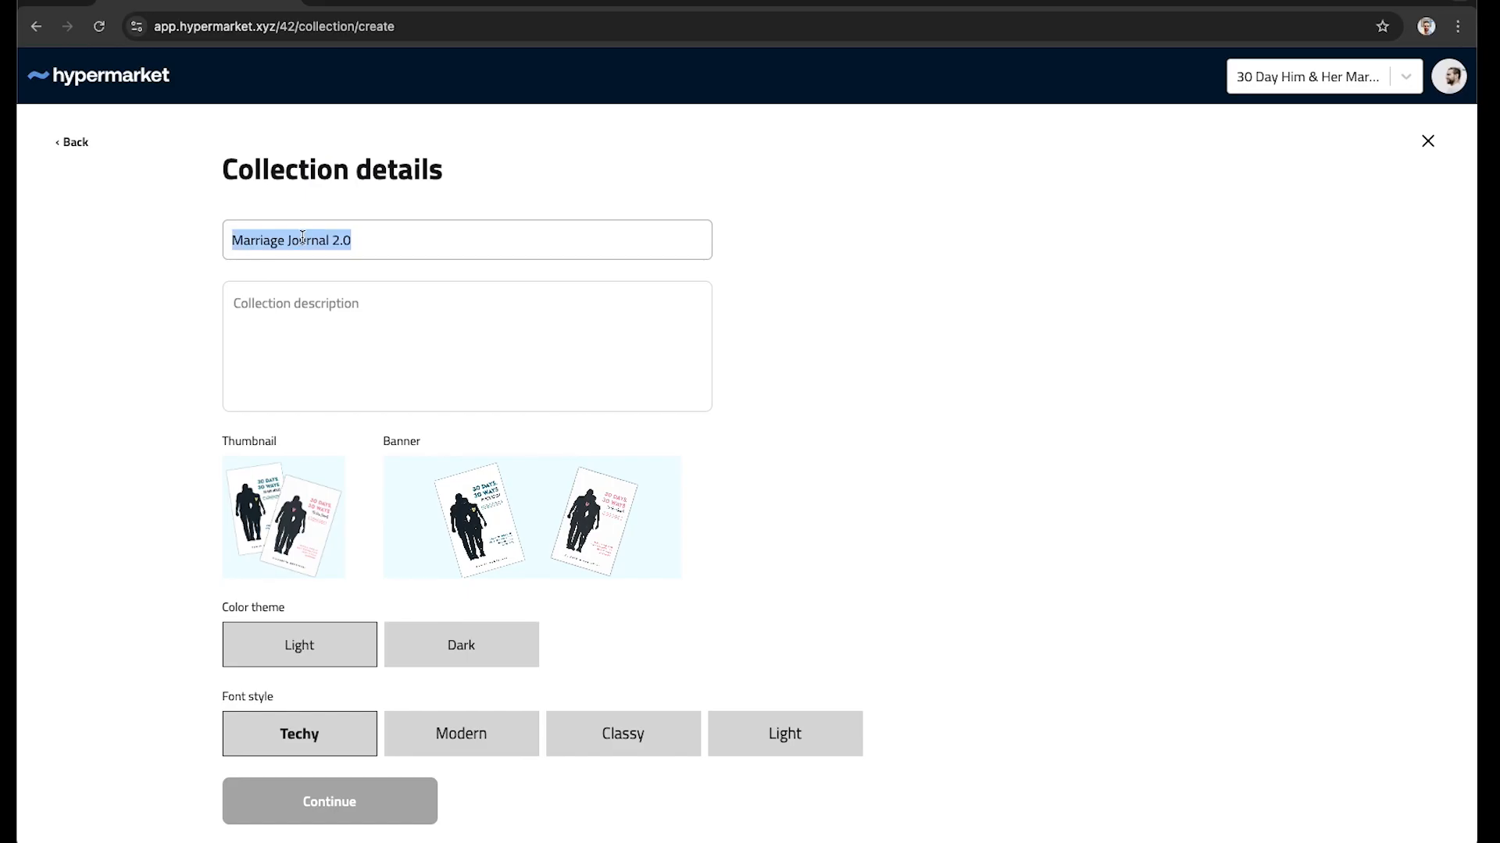
right_click(302, 238)
click(365, 370)
click(341, 316)
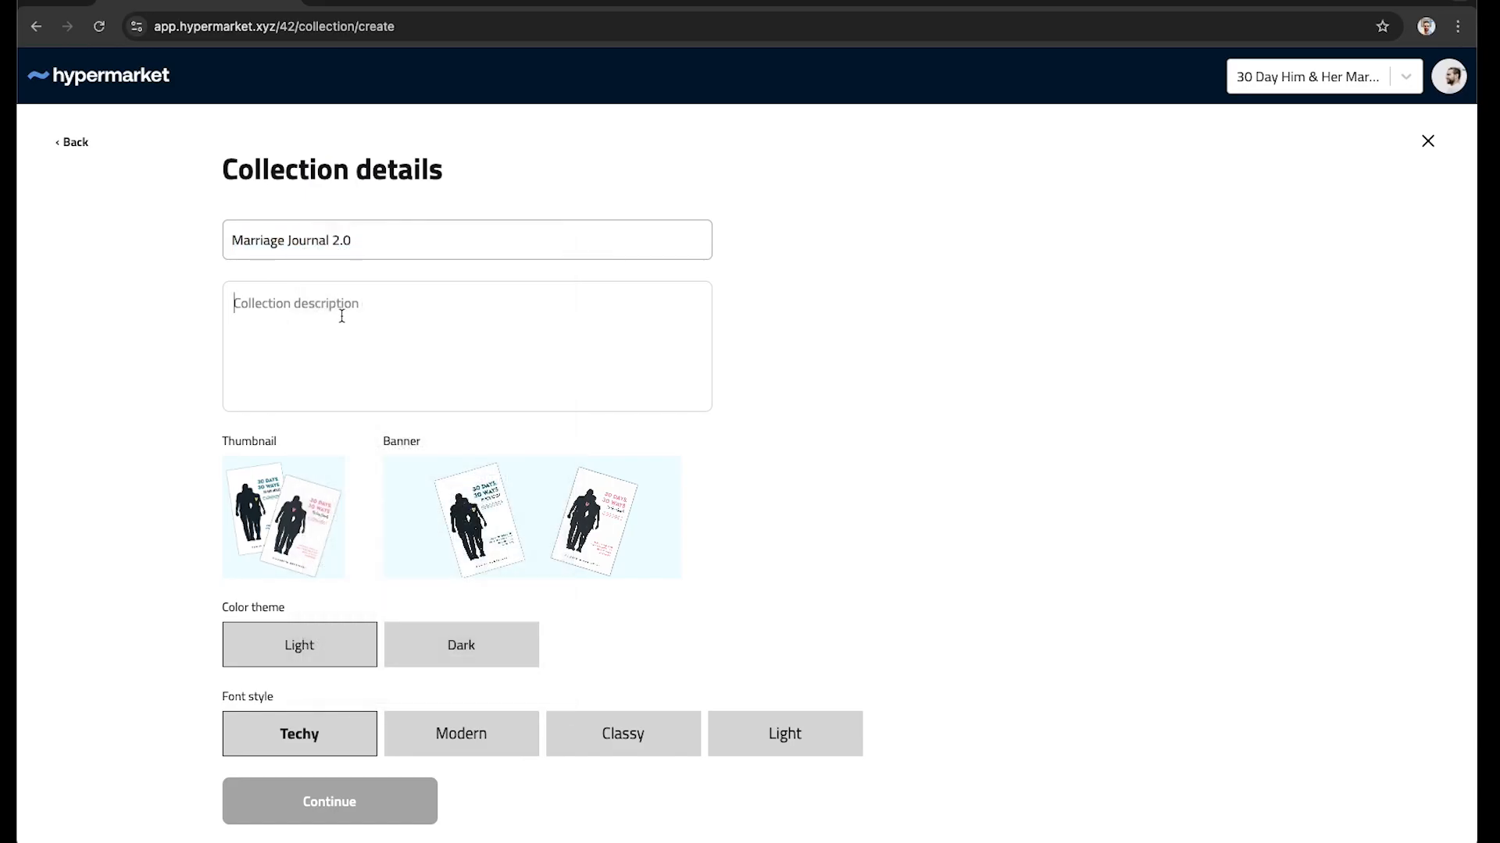
key(ctrl+v)
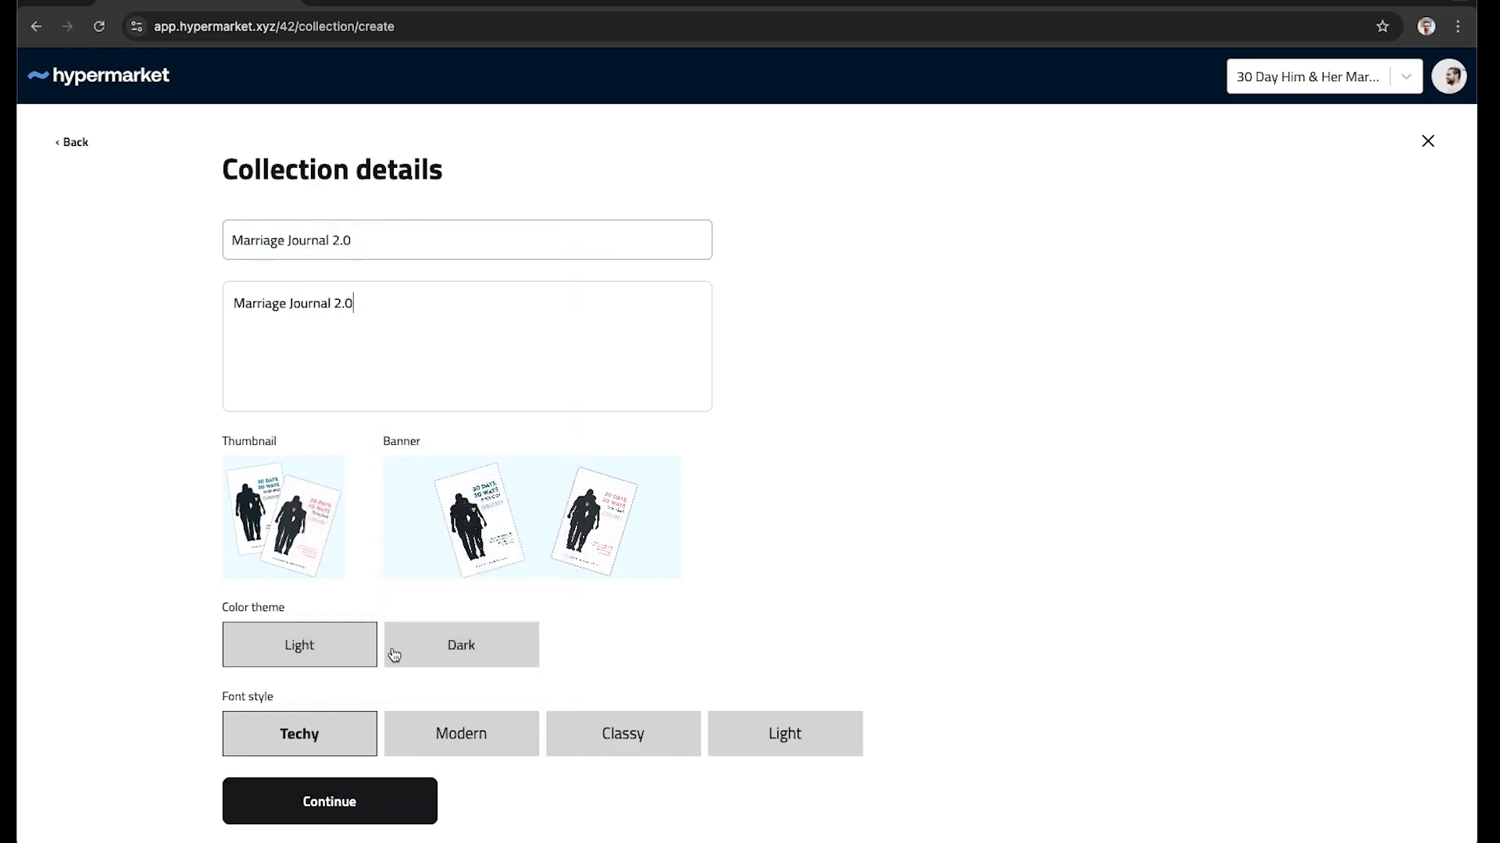
Step: Set the collection's color theme to Light and its font style to Classy, and proceed to the social profile links
click(472, 660)
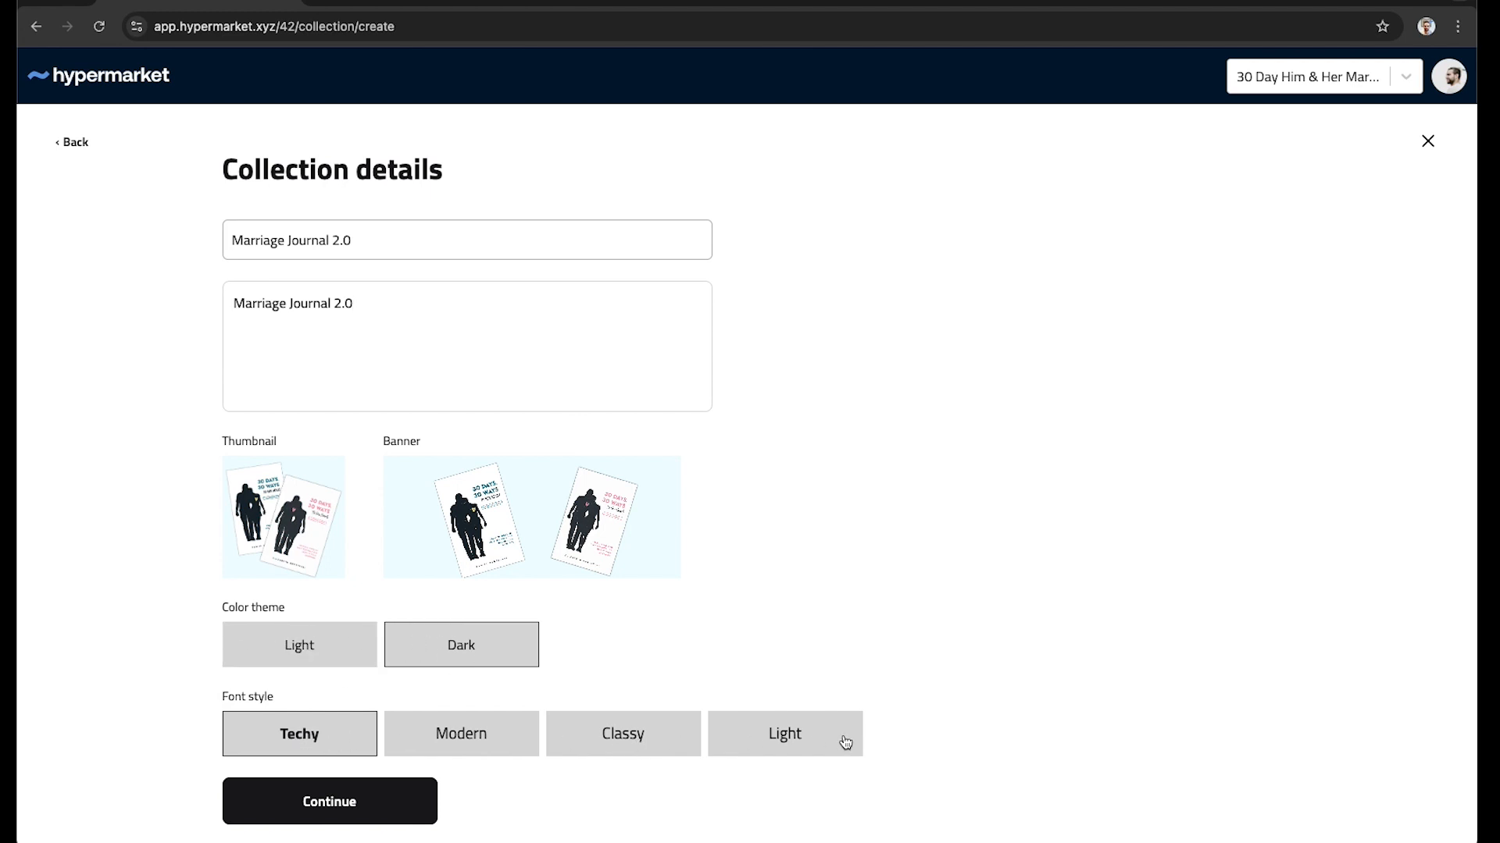
click(471, 747)
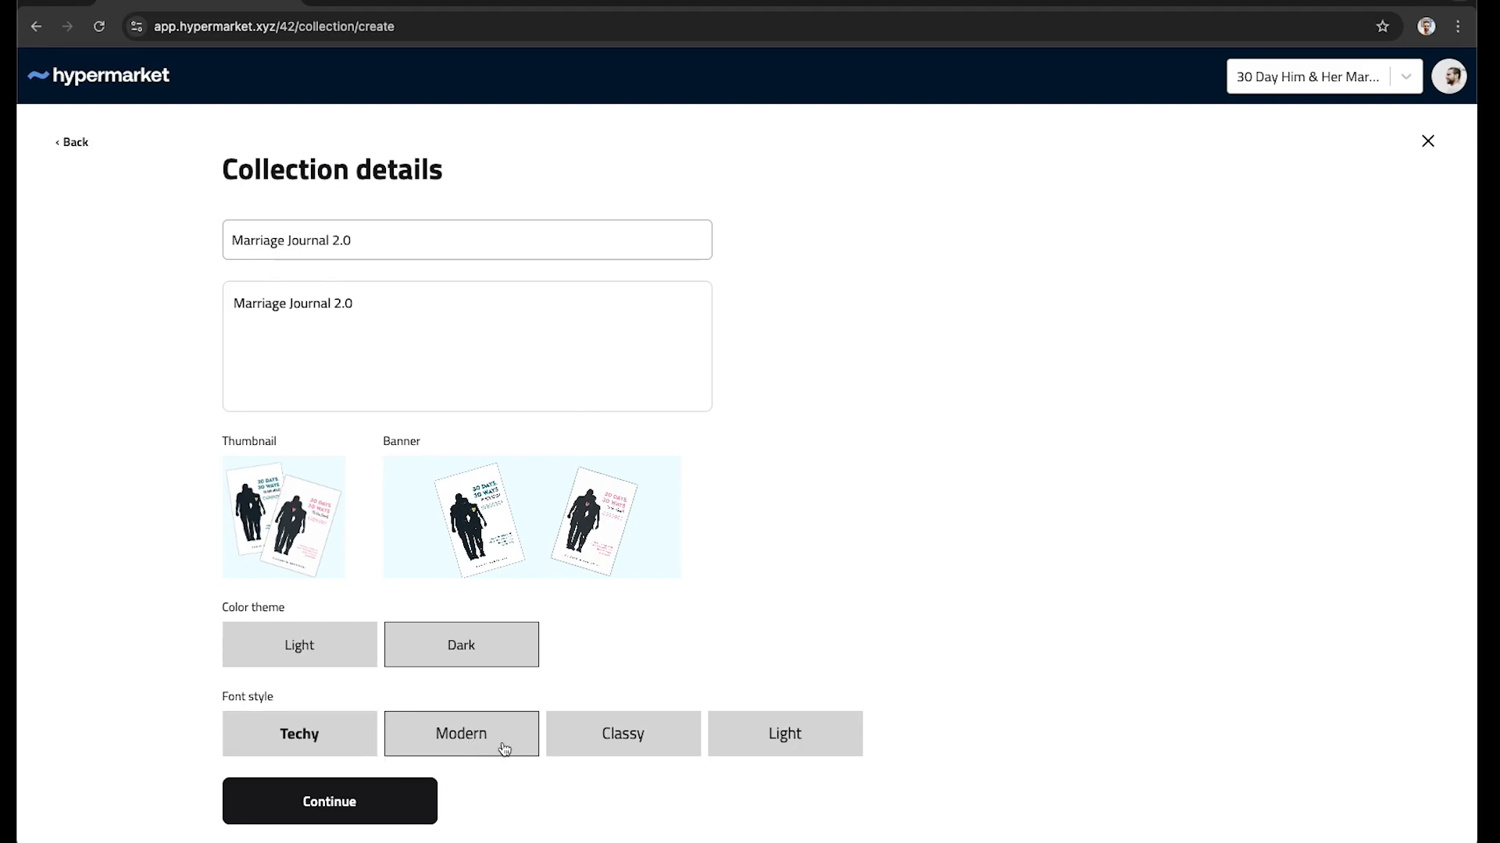
click(577, 736)
click(317, 660)
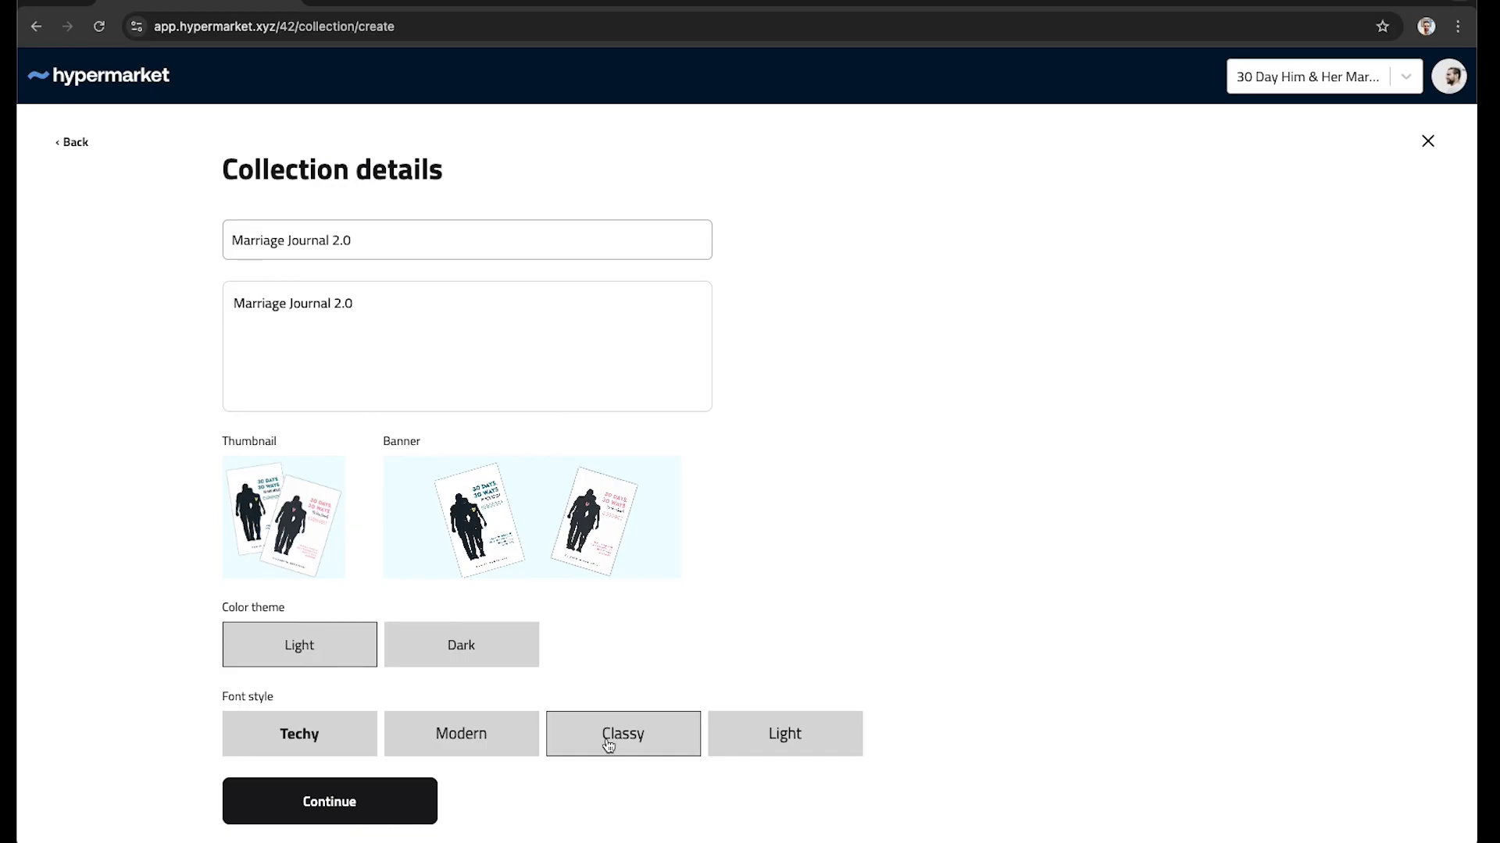
click(363, 811)
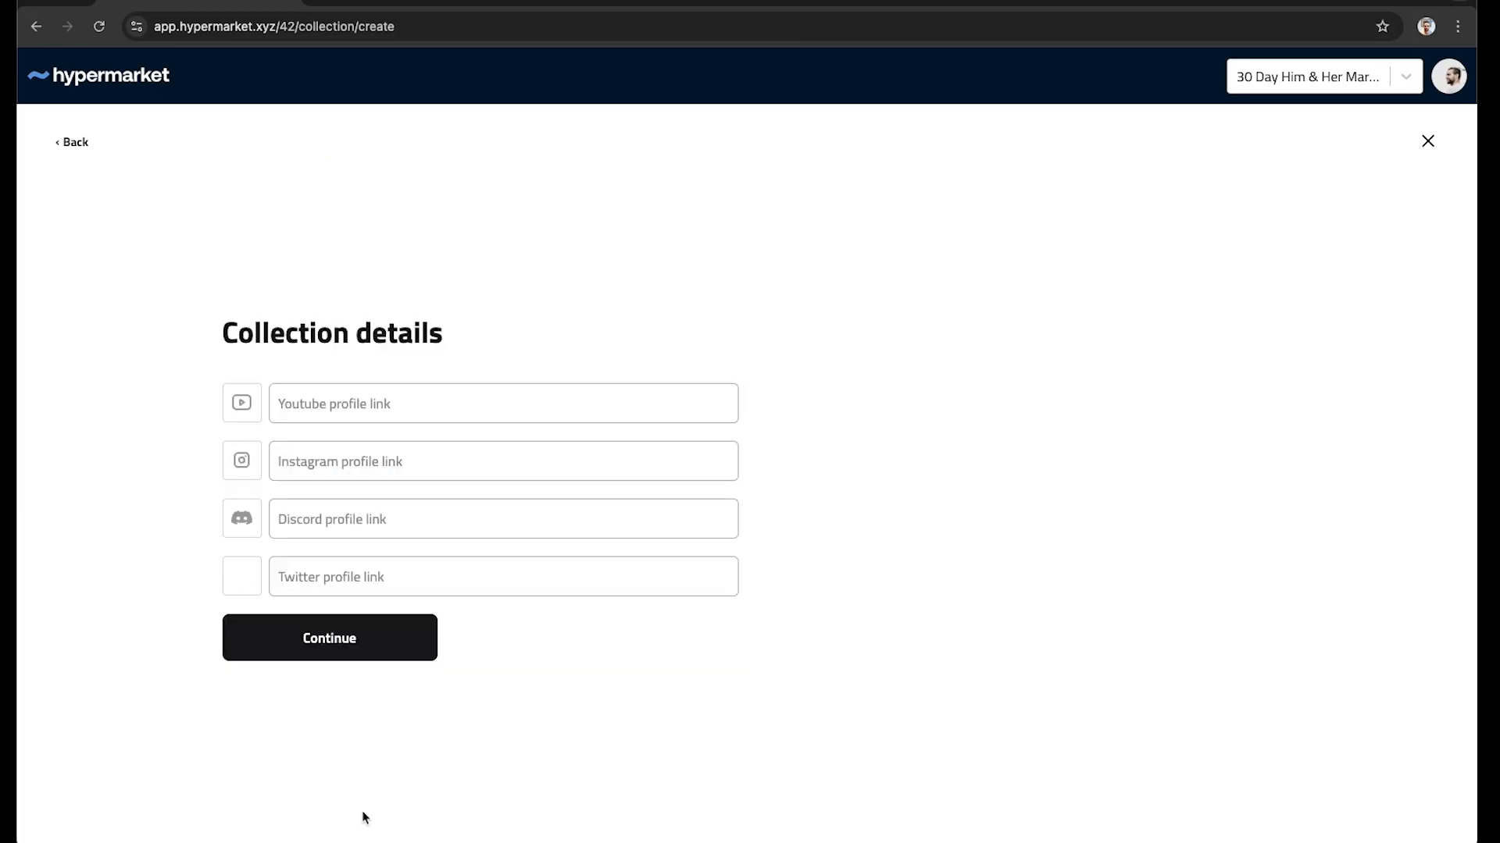
Step: Leave the social profile links empty, set the collection price to $30 and save the pricing
click(359, 398)
click(374, 637)
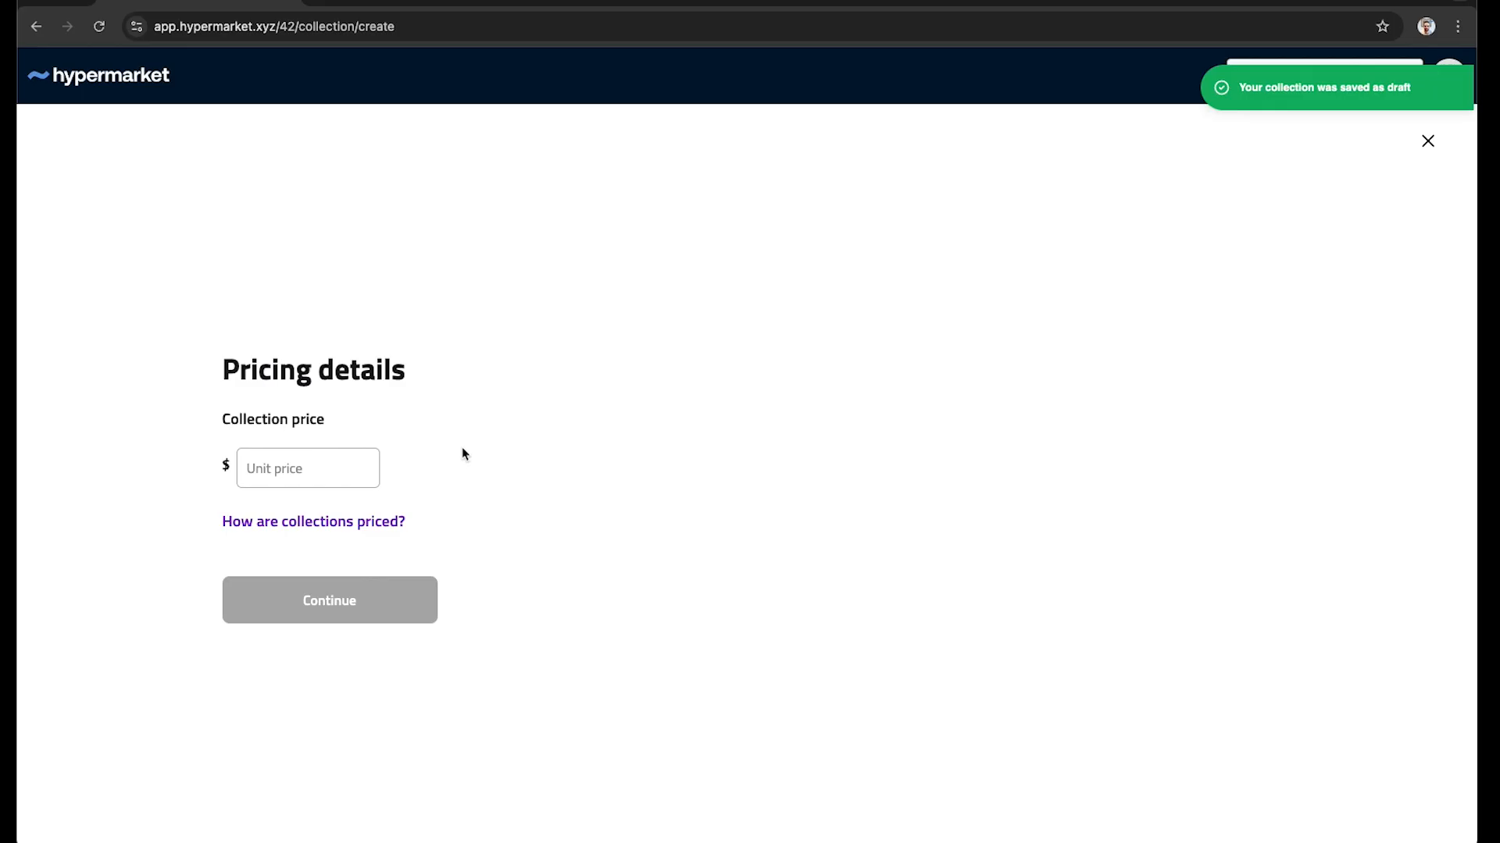
click(332, 475)
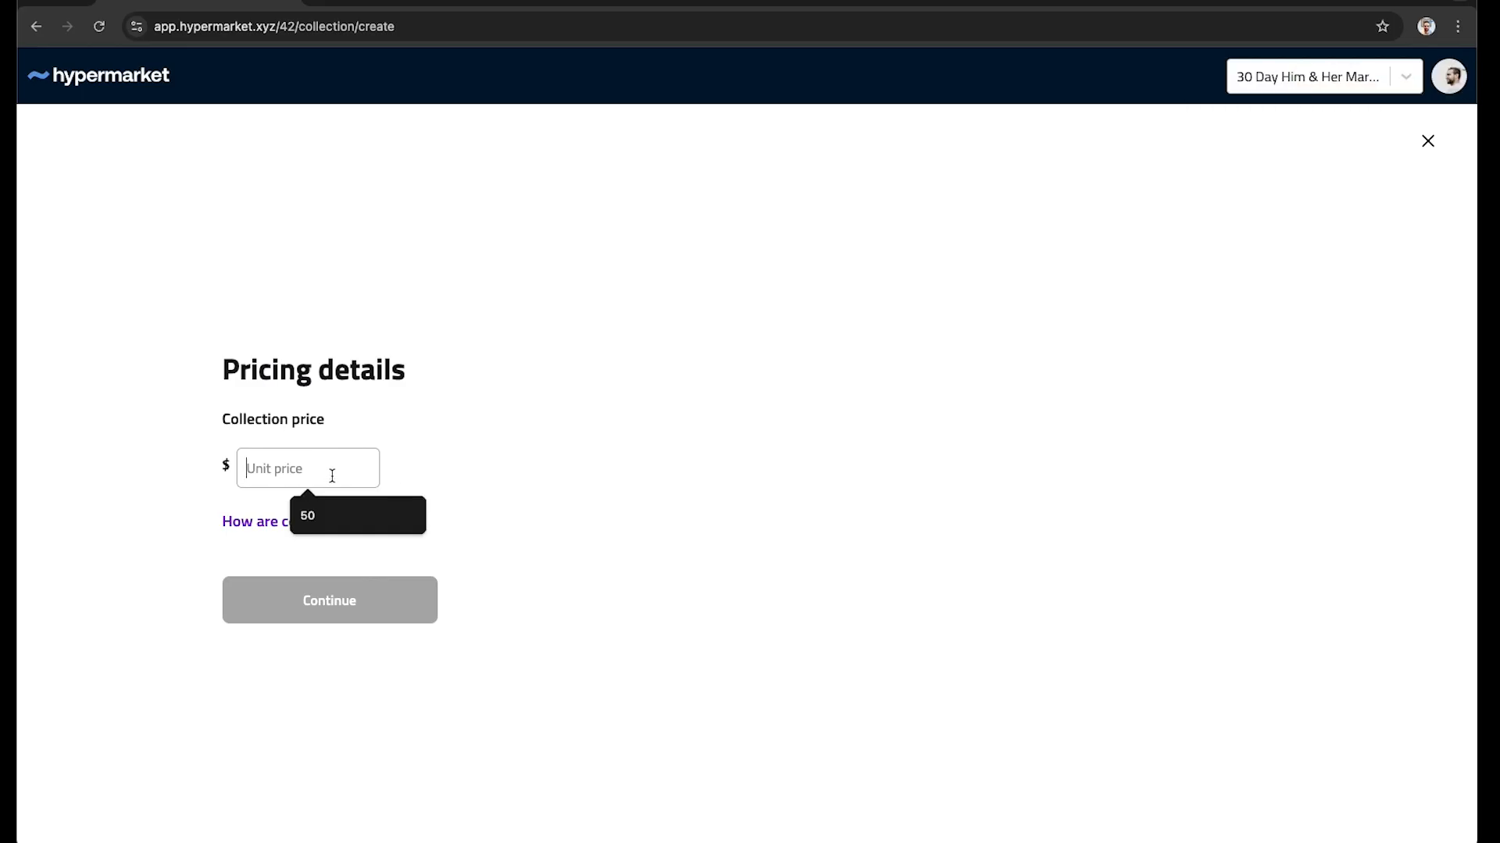
text(30)
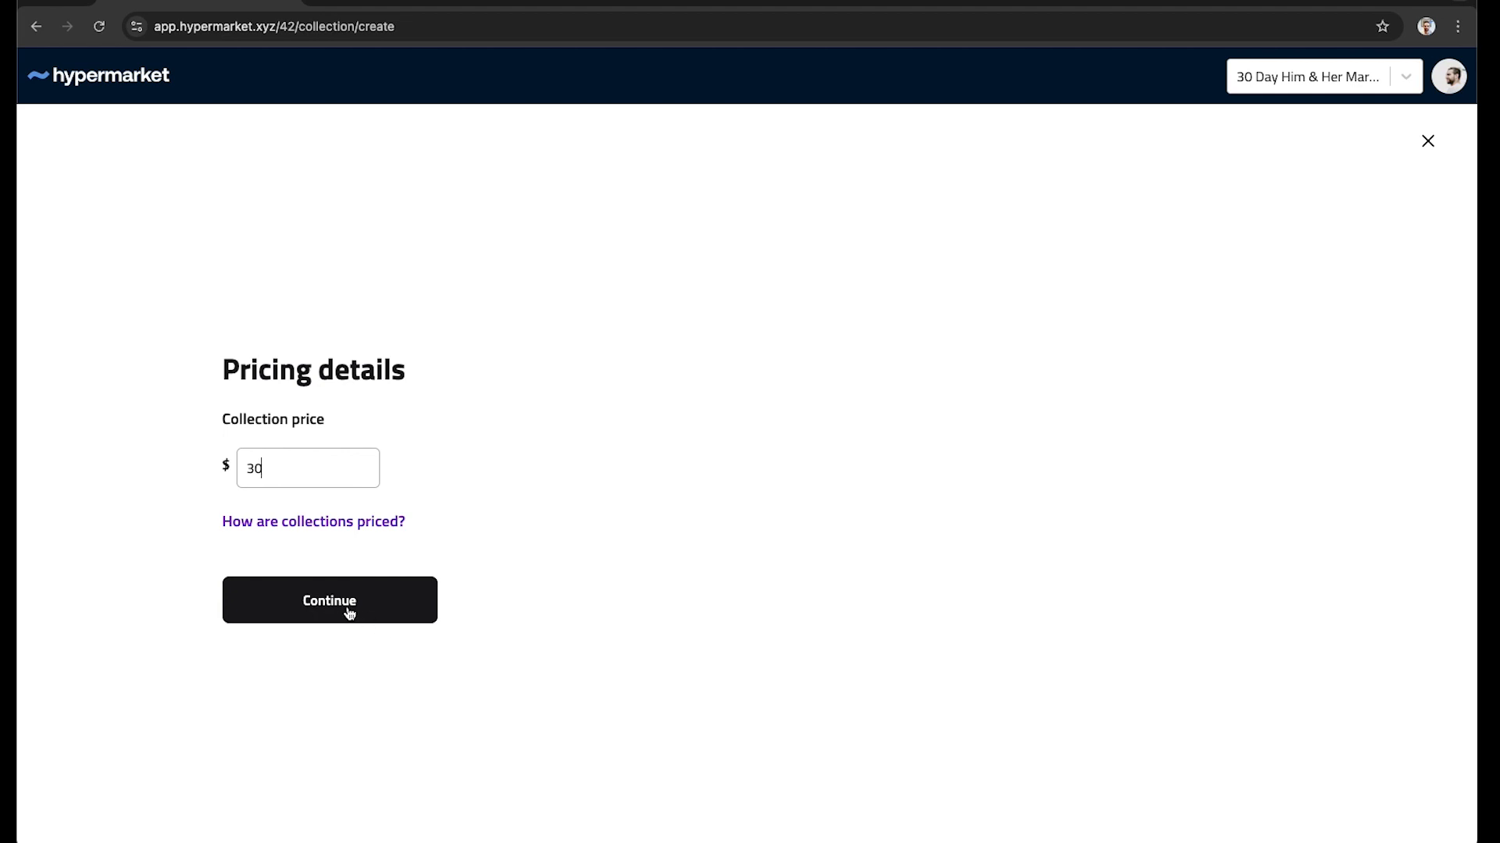
click(353, 614)
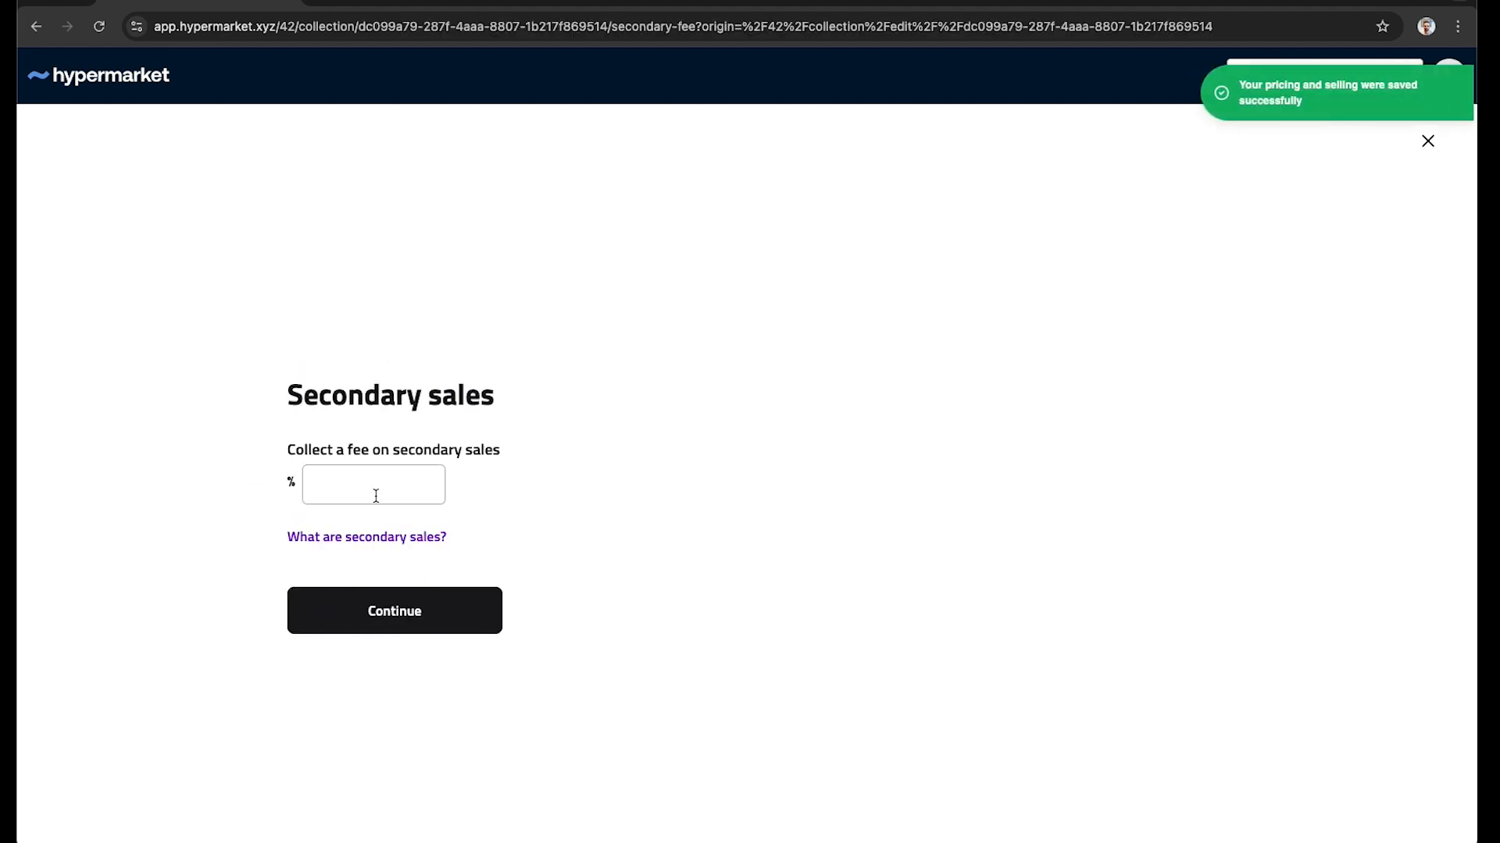
Step: Set the fee collected on secondary sales to 10% and continue to the product details
click(375, 496)
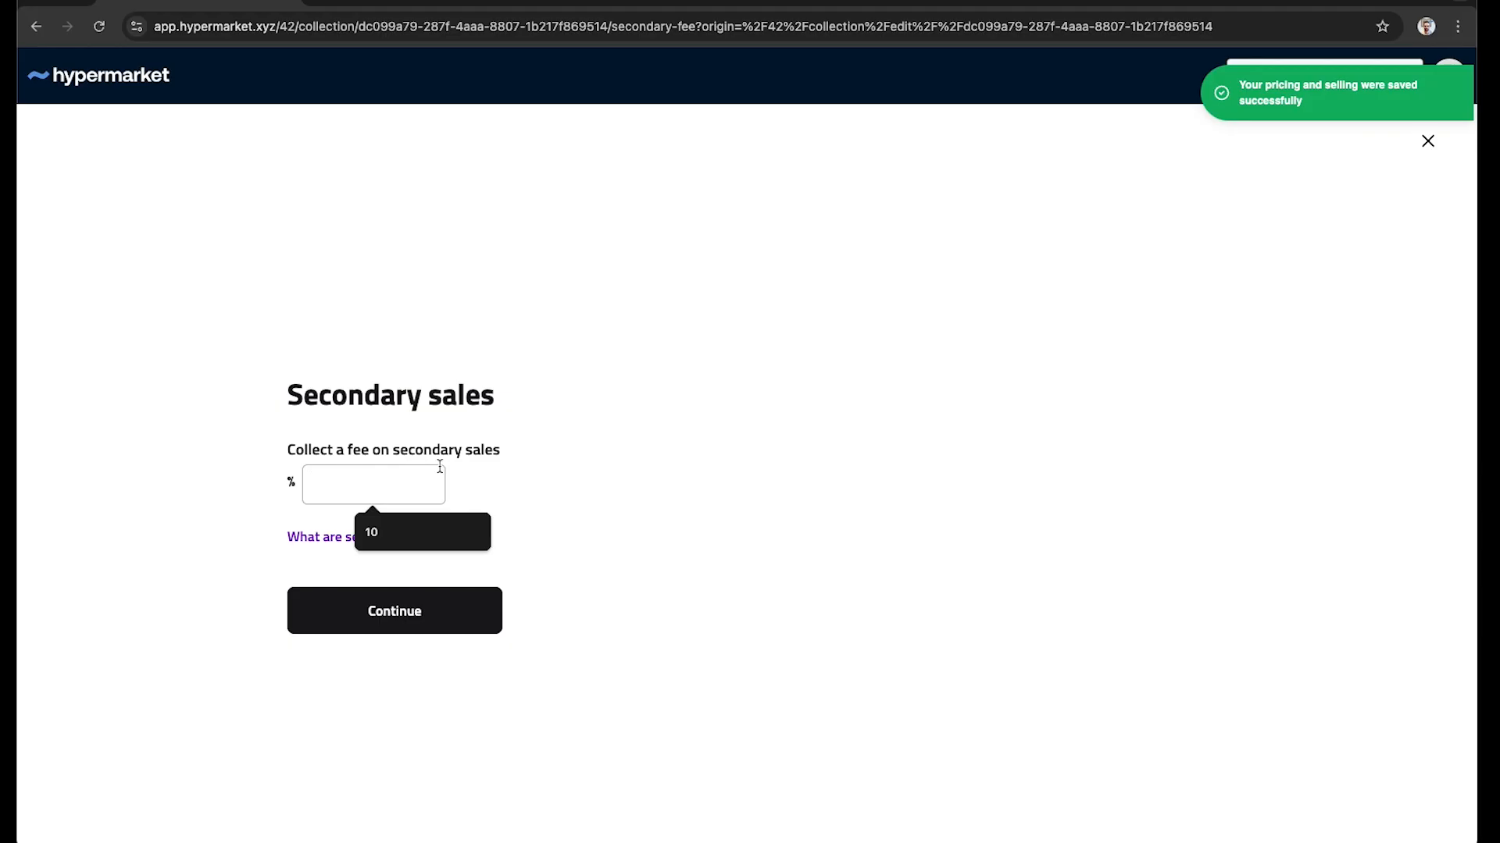
click(467, 533)
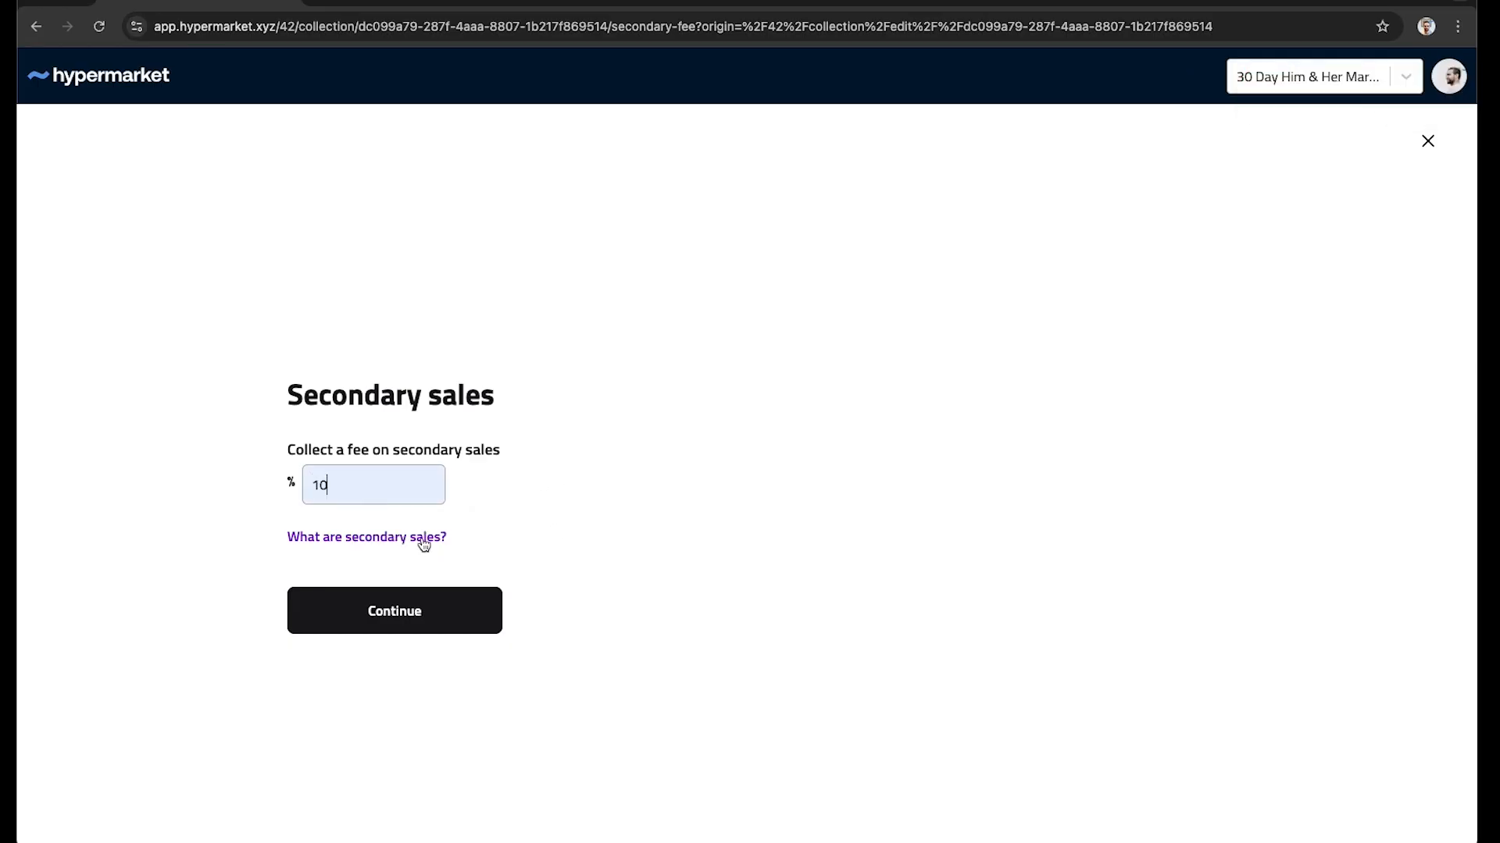
click(435, 624)
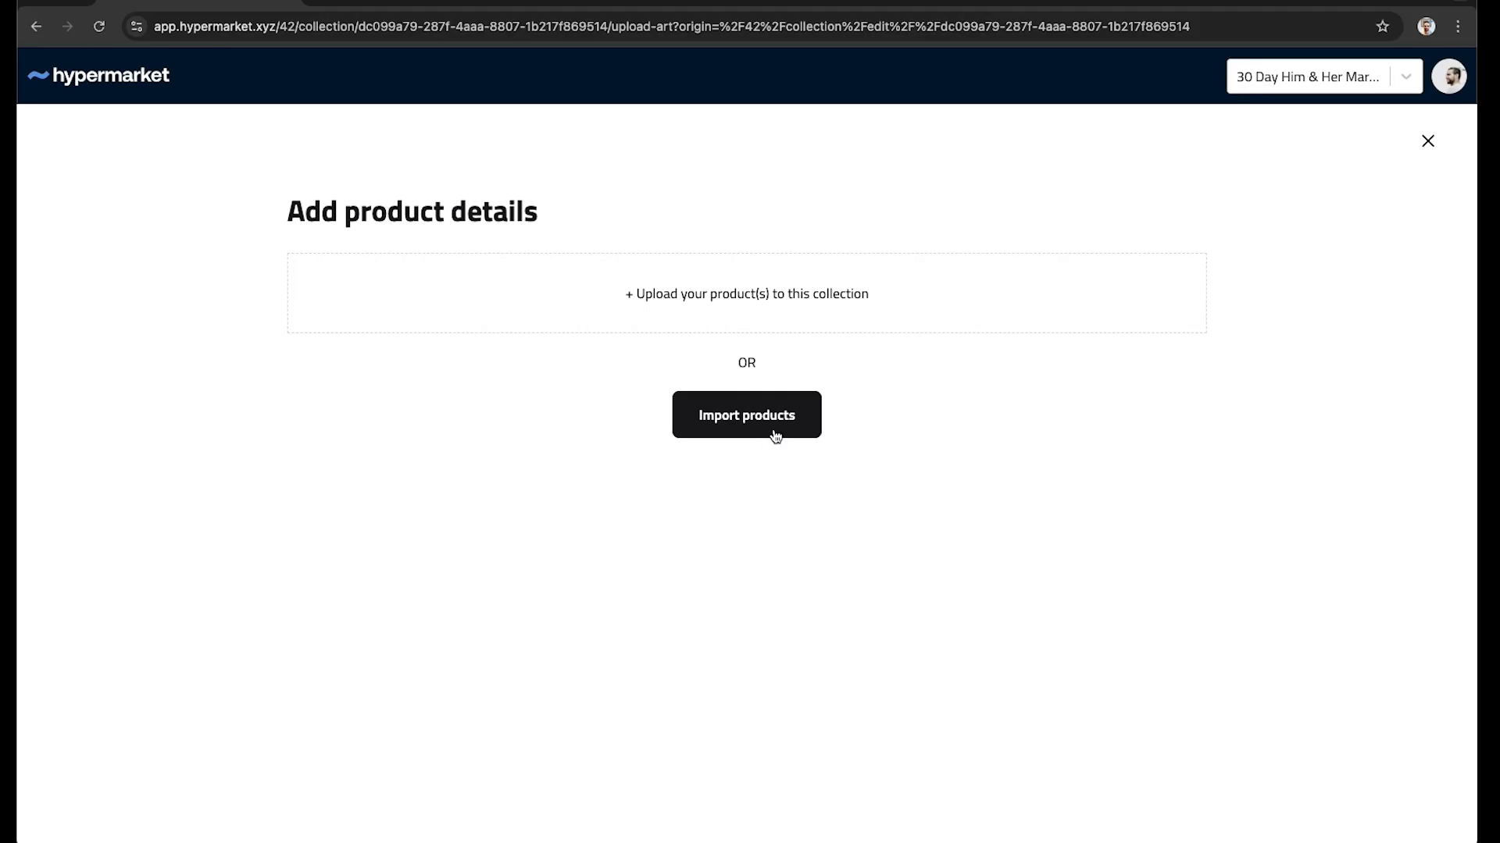
Step: Upload the "To Her Heart" journal cover JPEG from the Jpegs folder as the first product, adding no product attributes
click(729, 310)
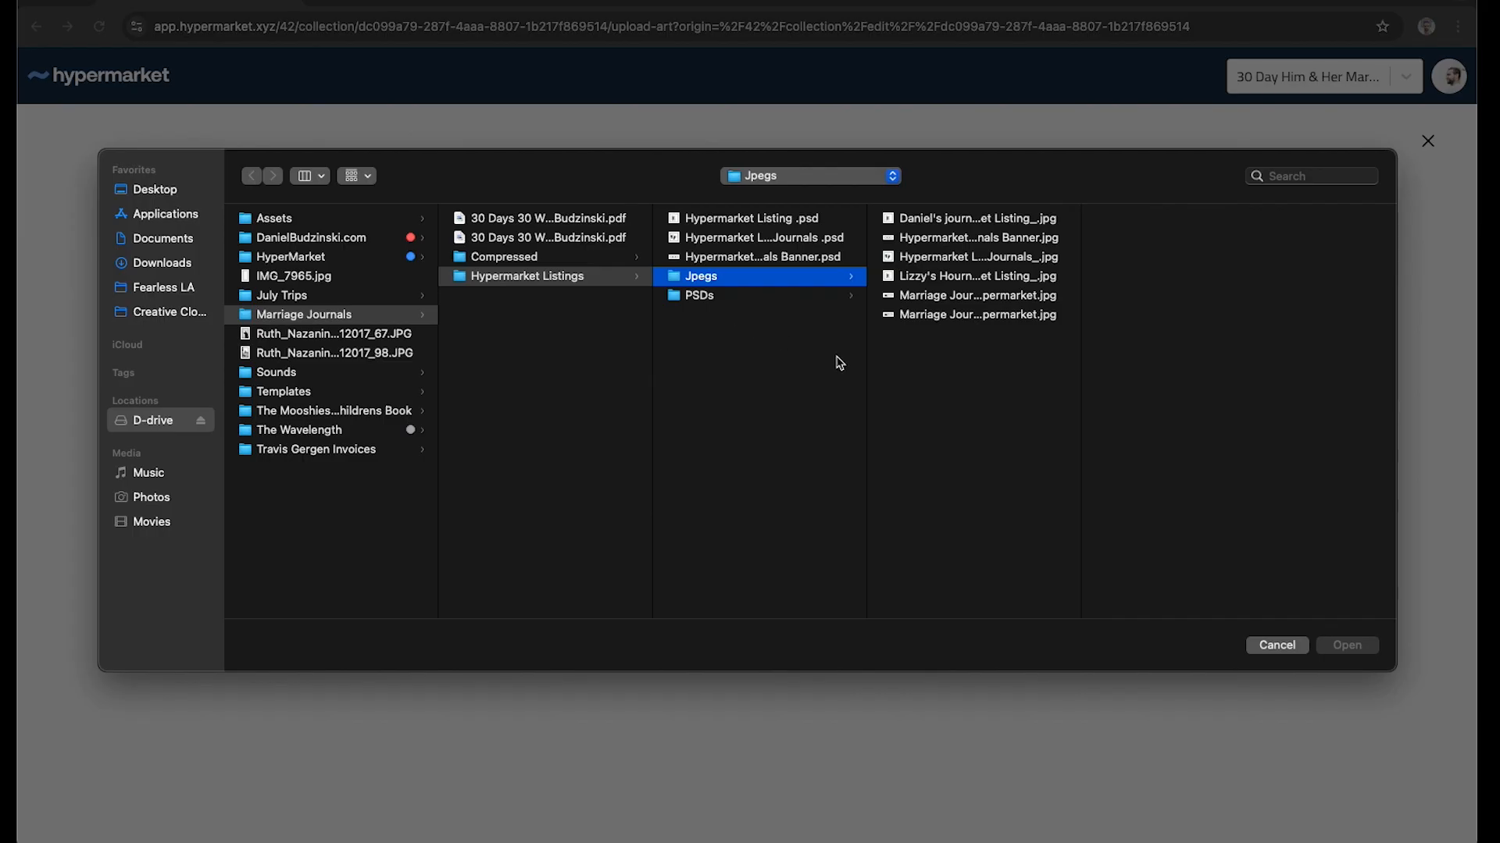
click(984, 222)
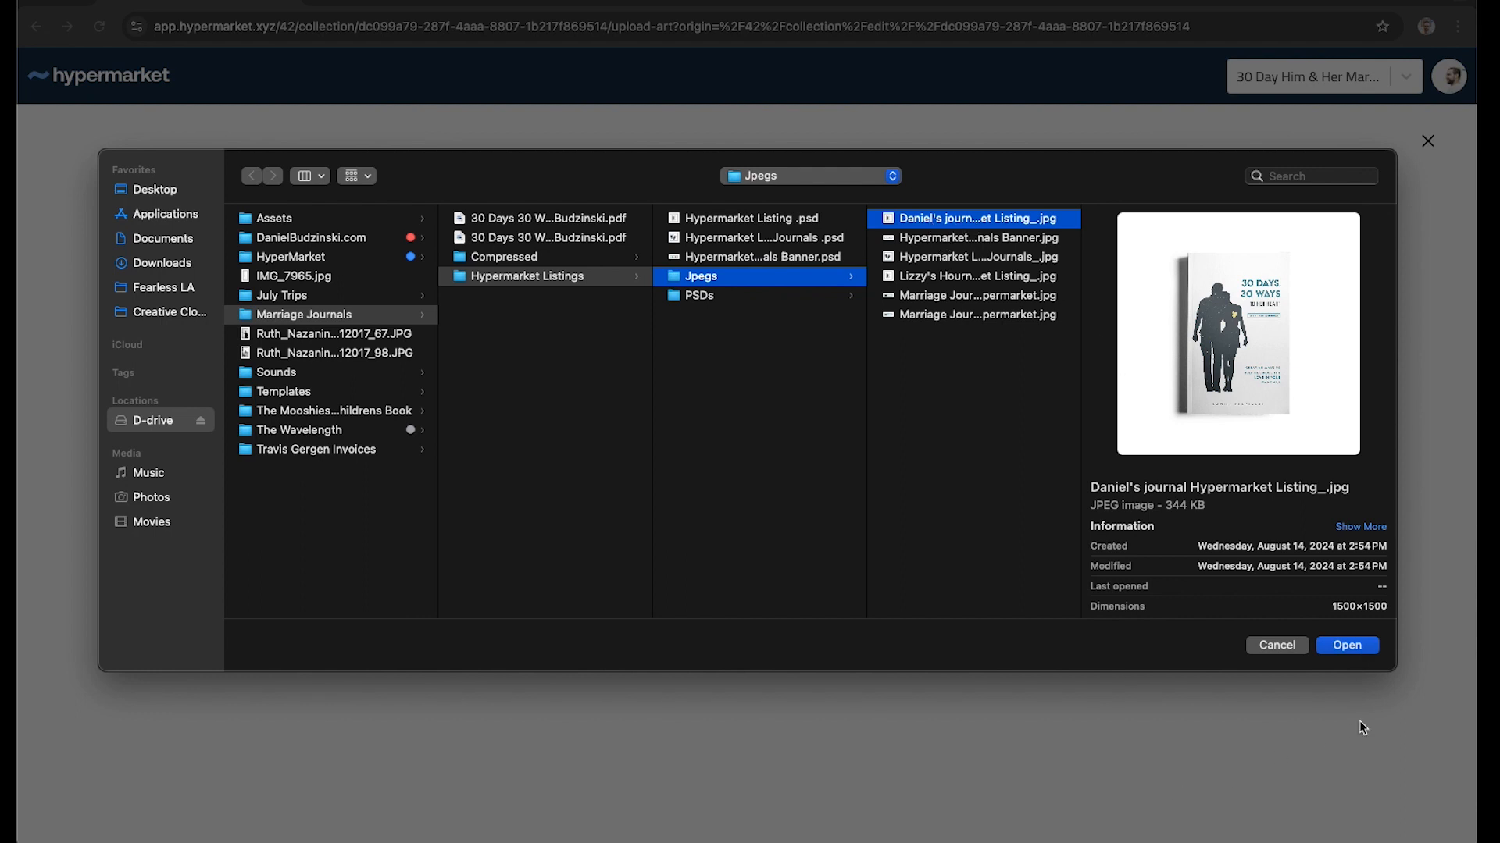
click(1359, 652)
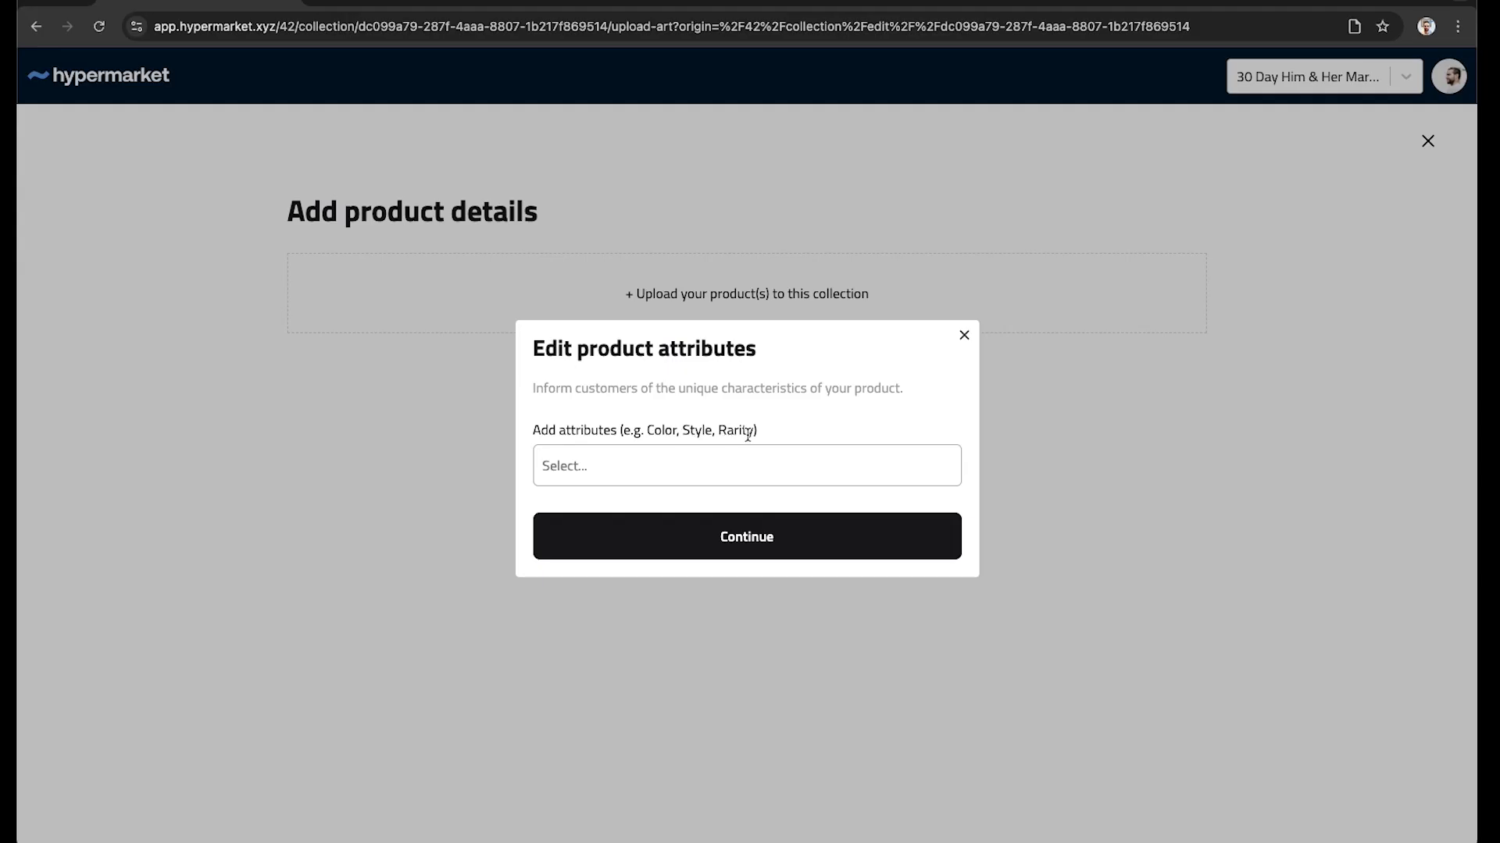
click(659, 467)
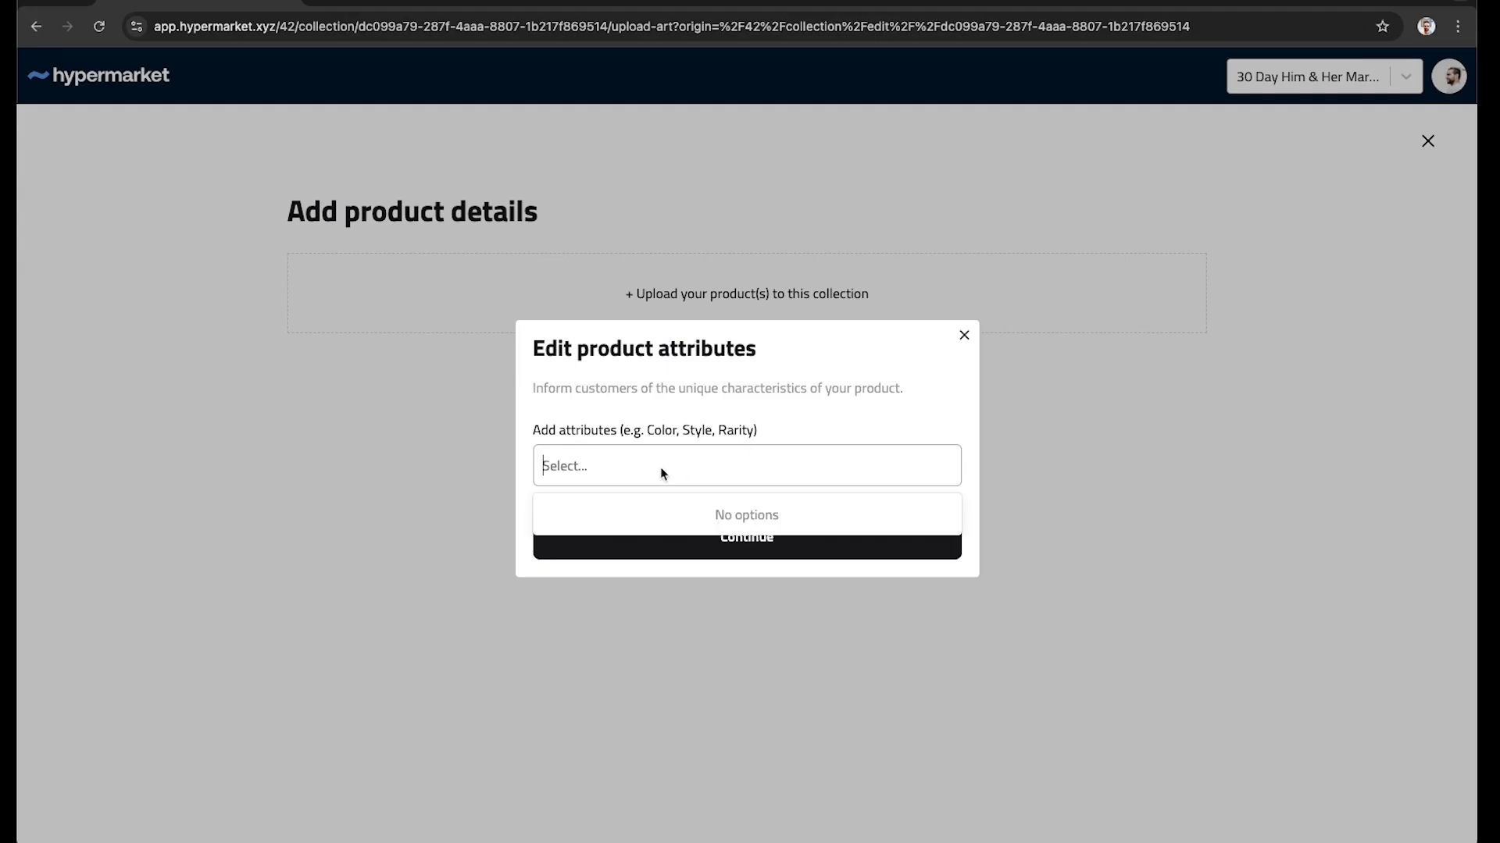
click(706, 600)
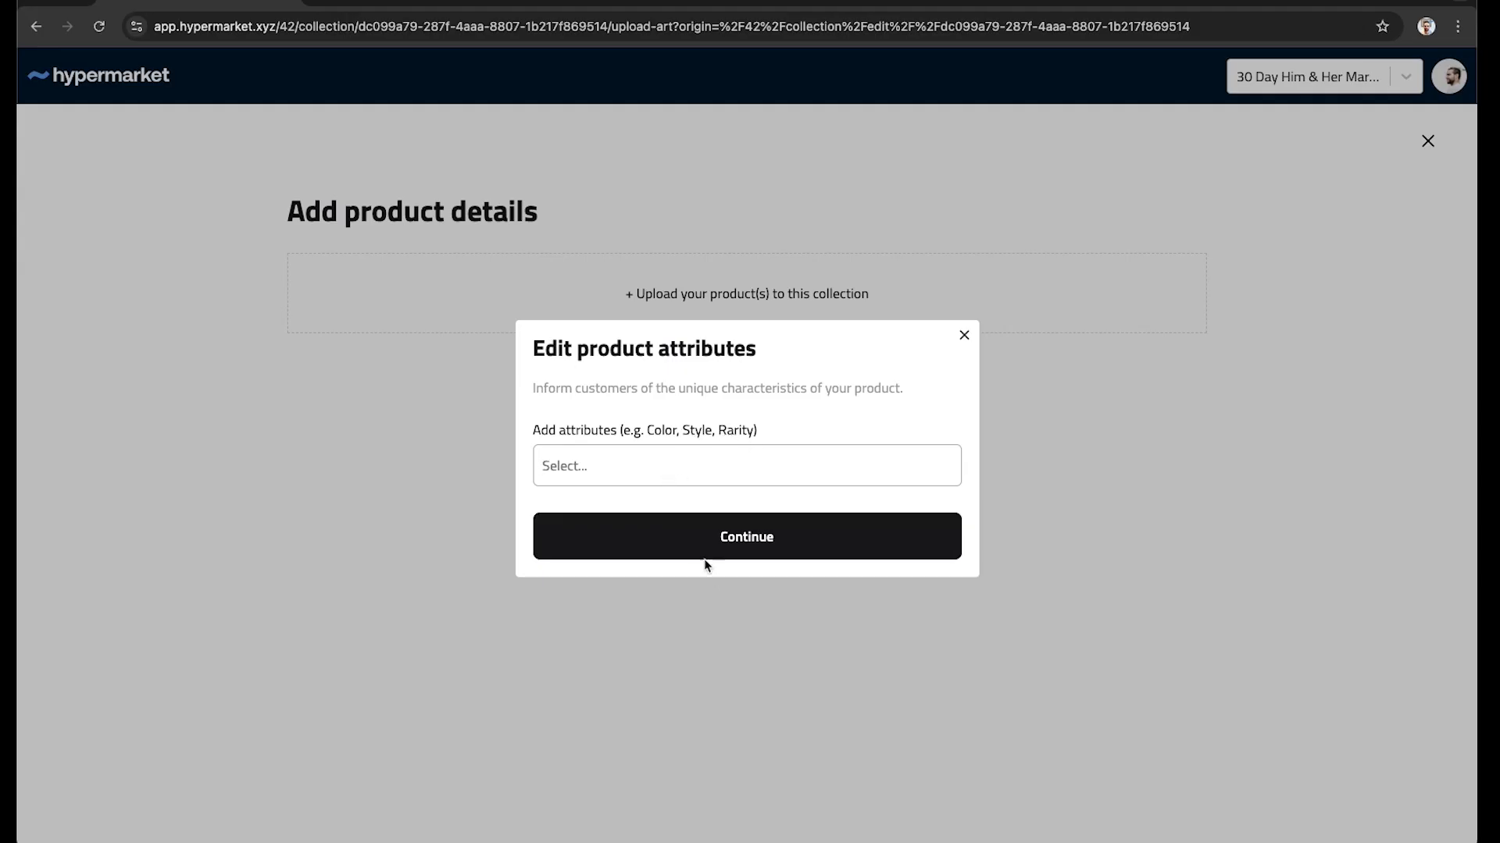
click(753, 551)
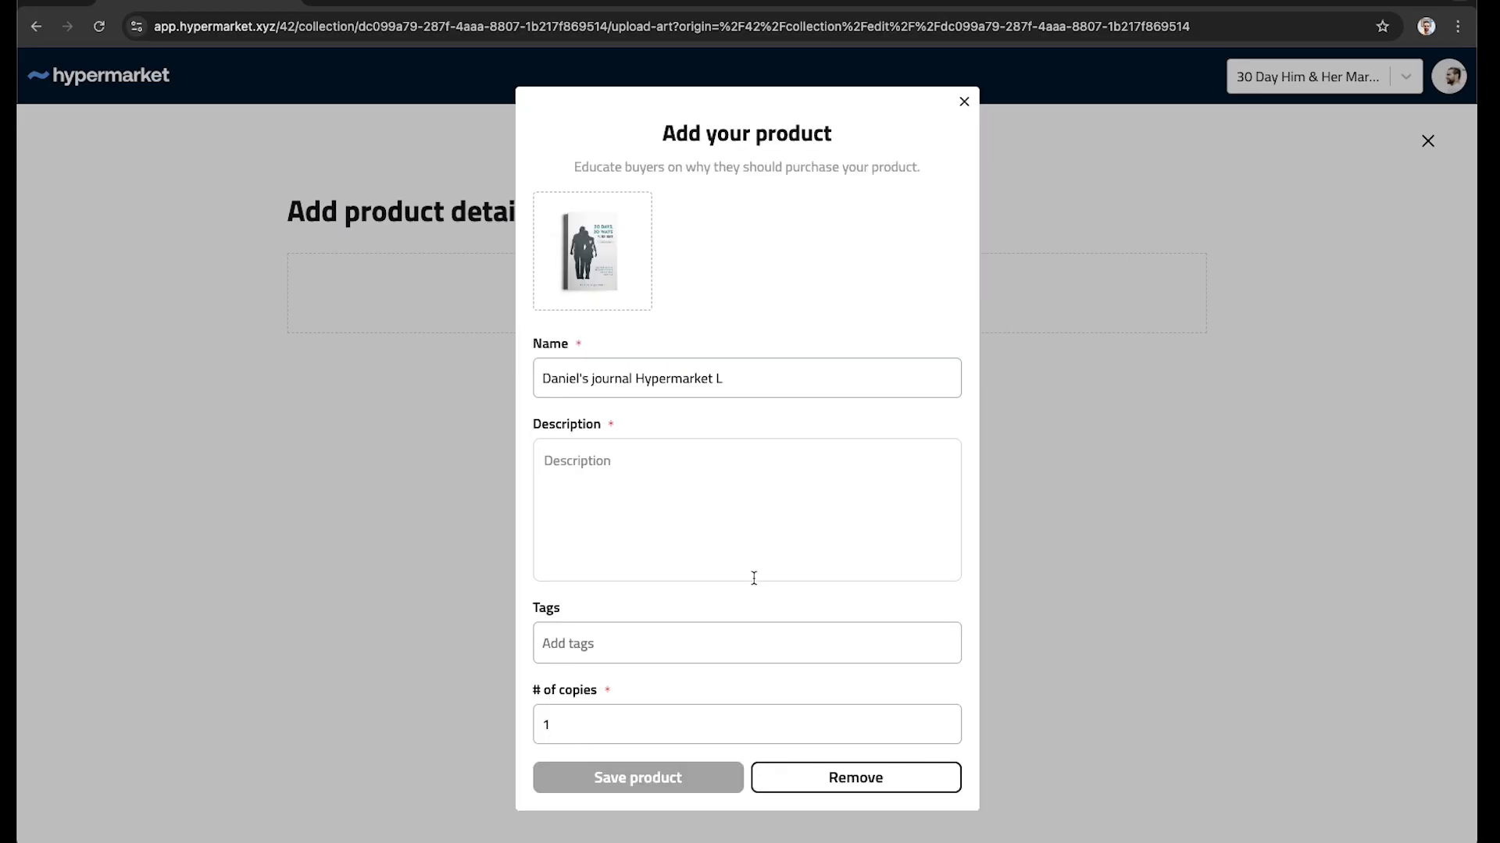
Step: Replace the product's name with "30 Days, 30 Ways to Her Heart"
drag(773, 381, 479, 382)
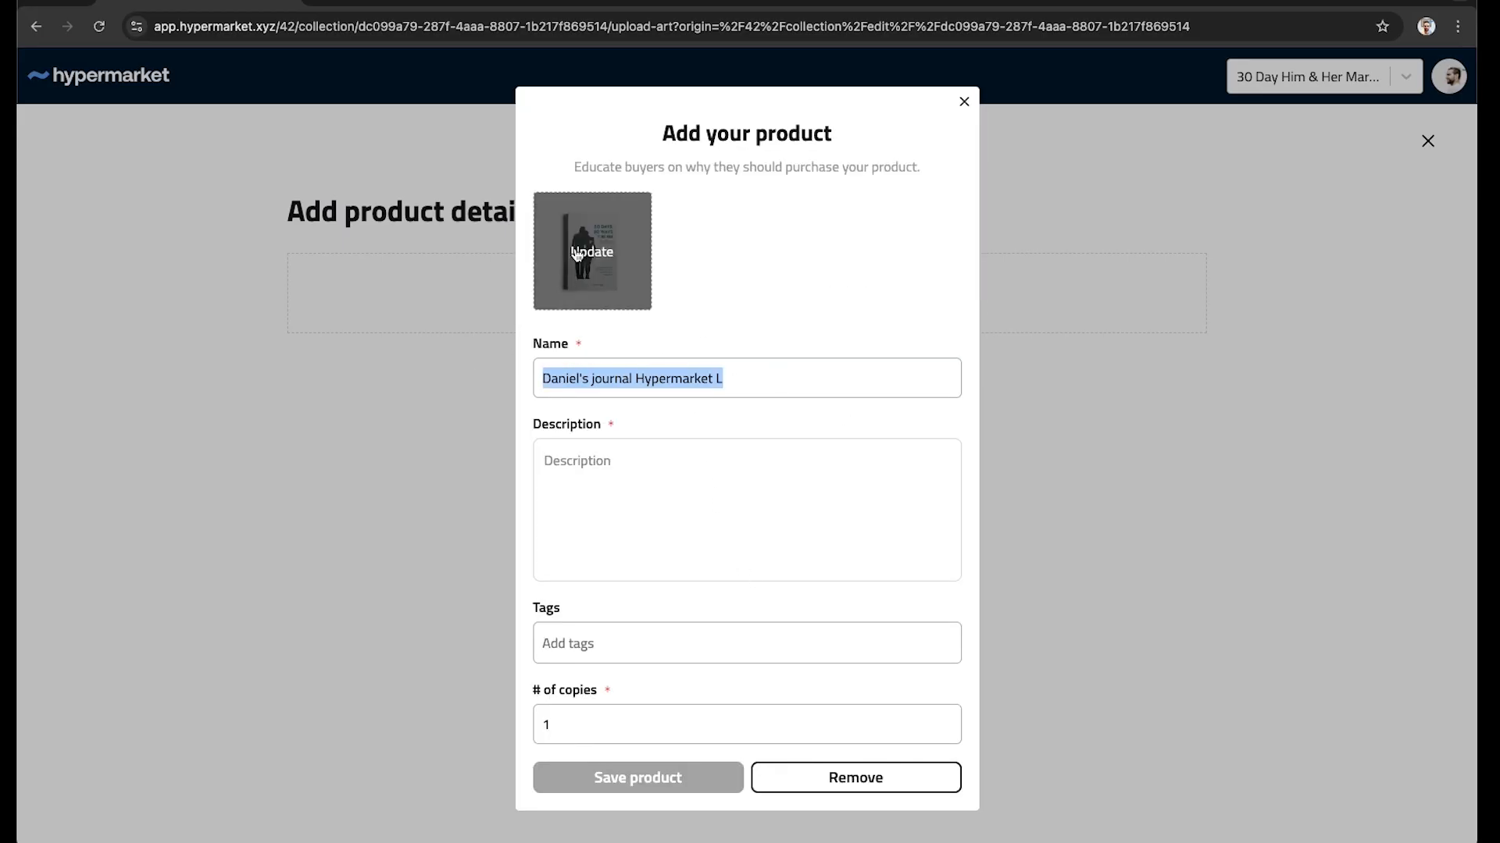
mouse_move(575, 248)
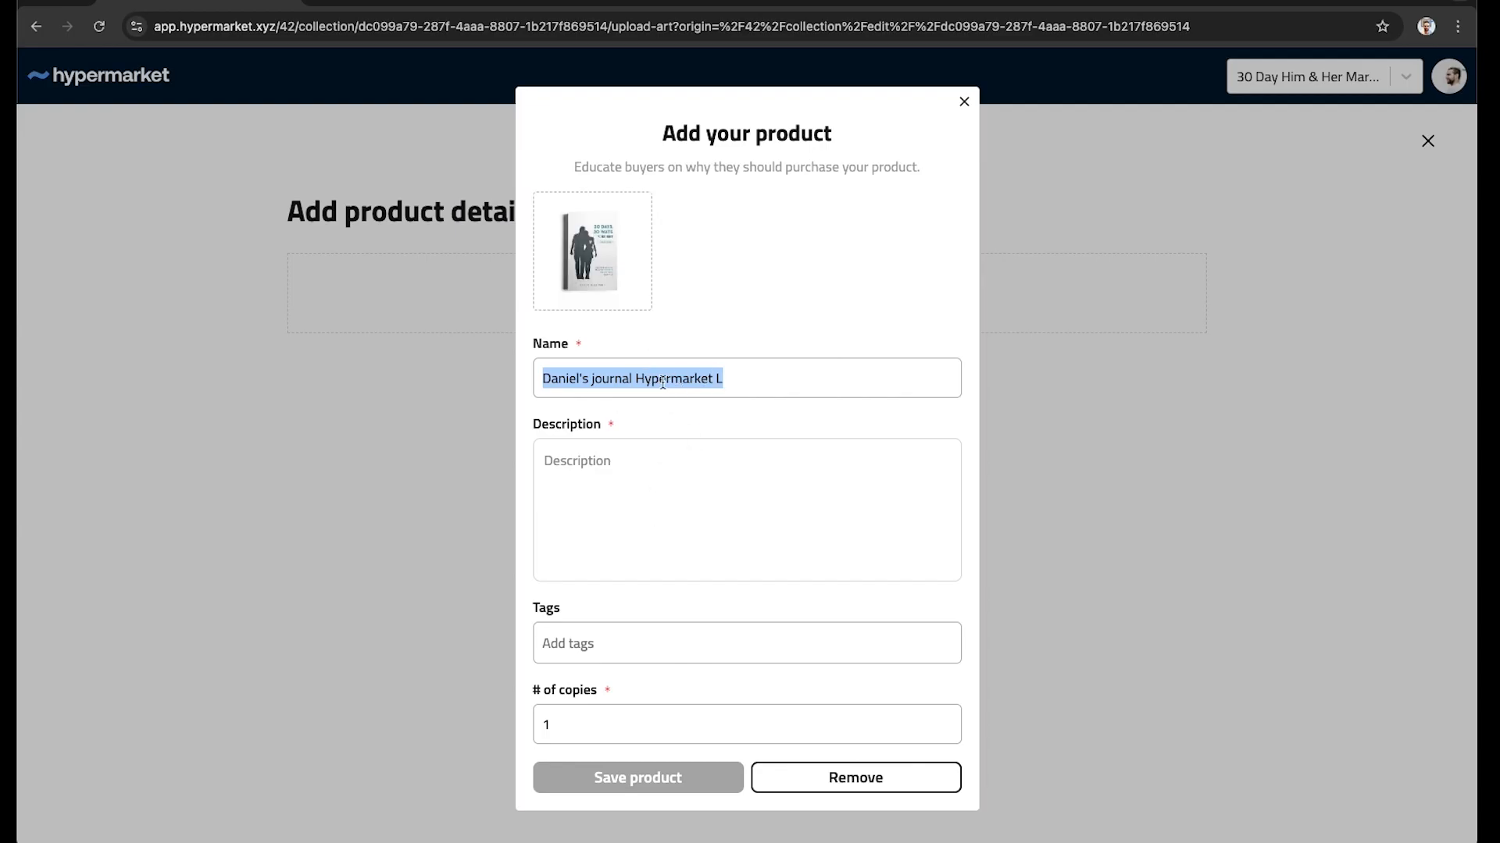
key(super+Tab)
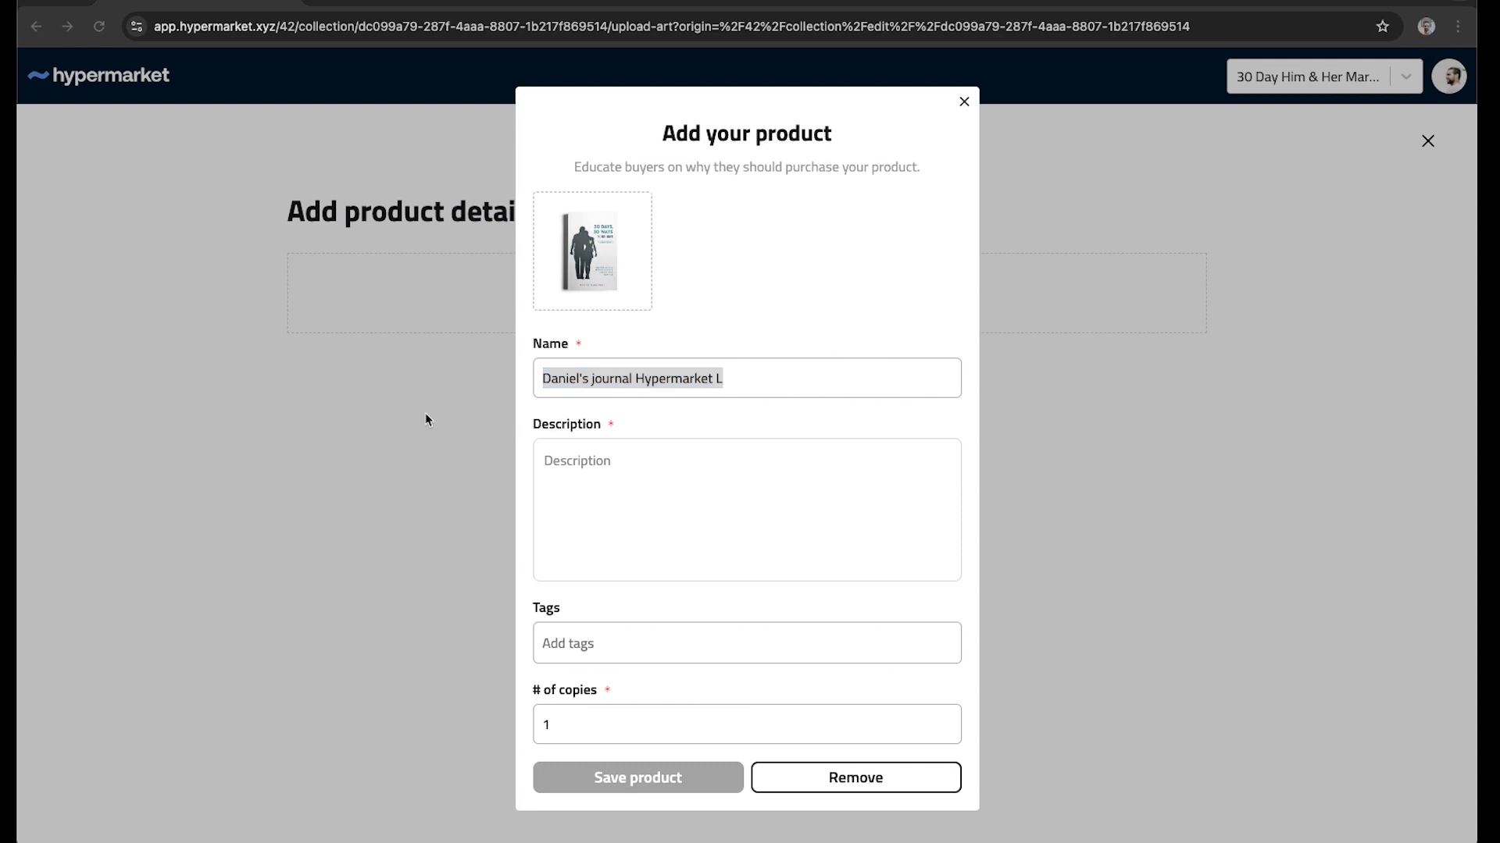
key(super+Tab)
right_click(637, 383)
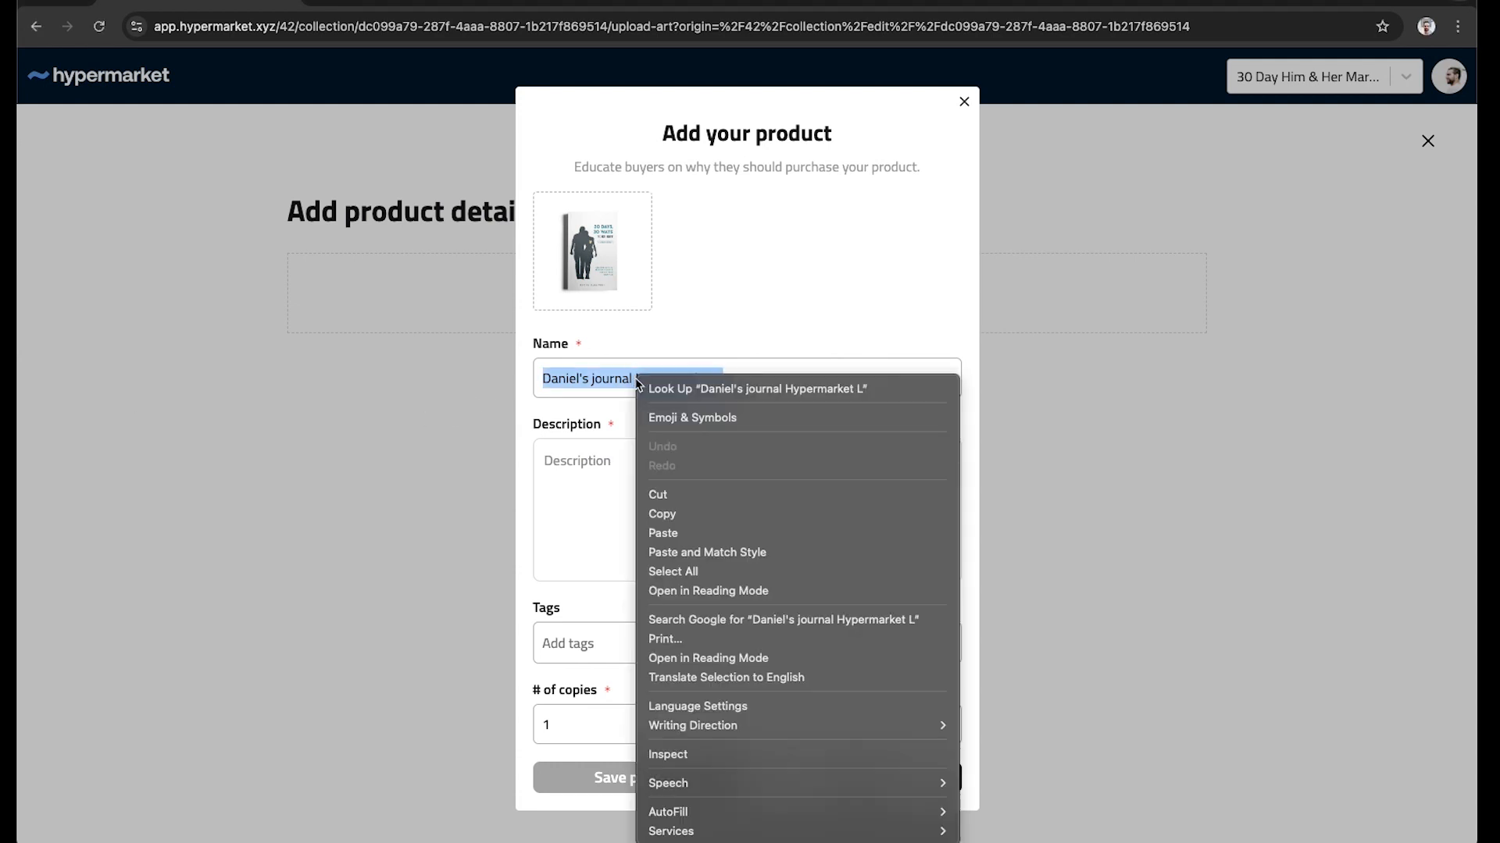
click(749, 537)
Step: Fill in the product description with the prepared text beginning "Marriage in my mind was different than reality" and save the product
key(super+Tab)
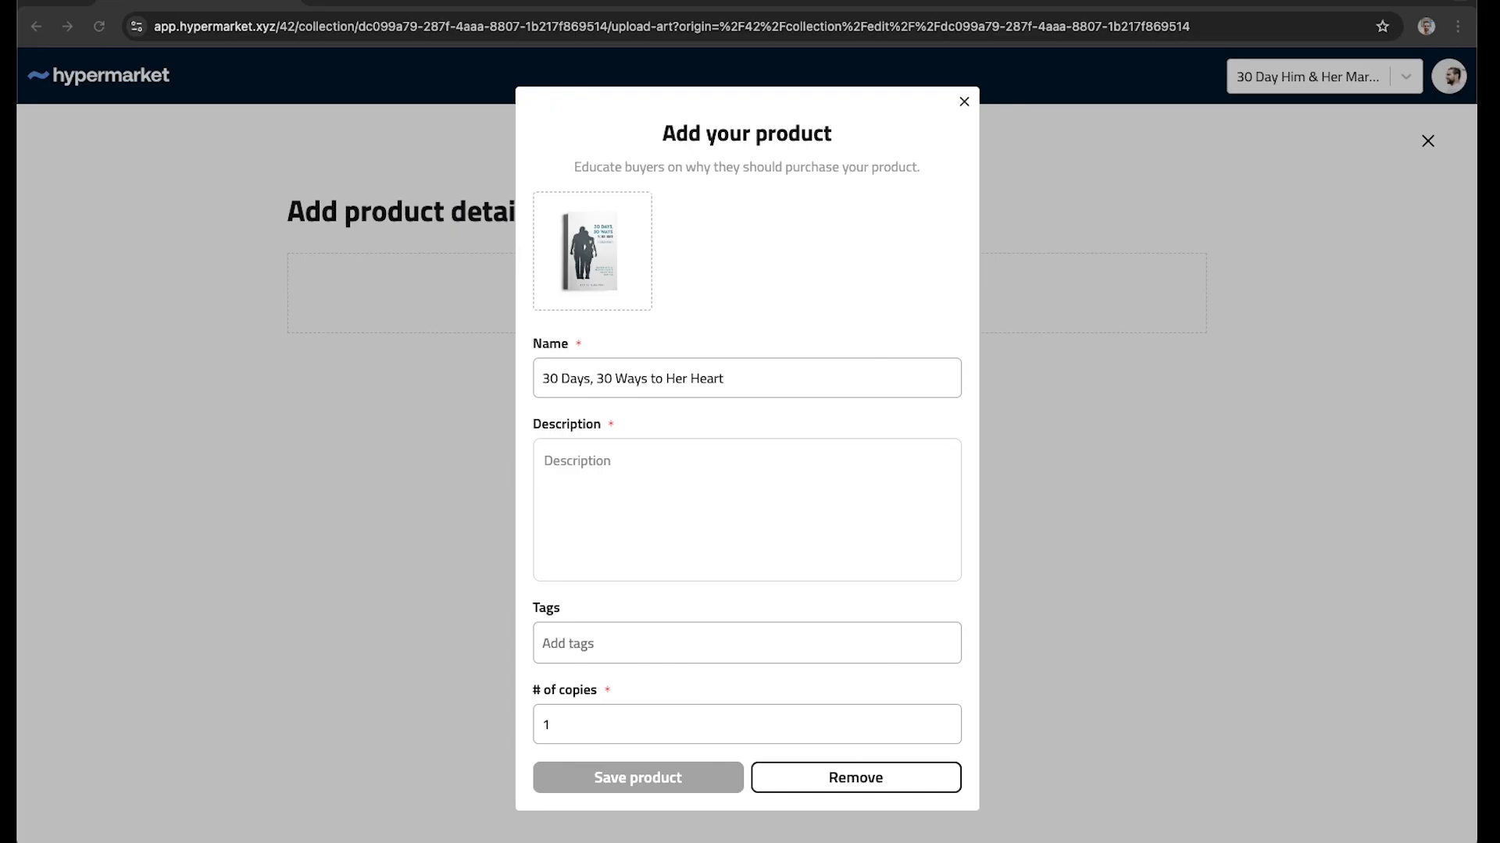
click(673, 469)
right_click(585, 457)
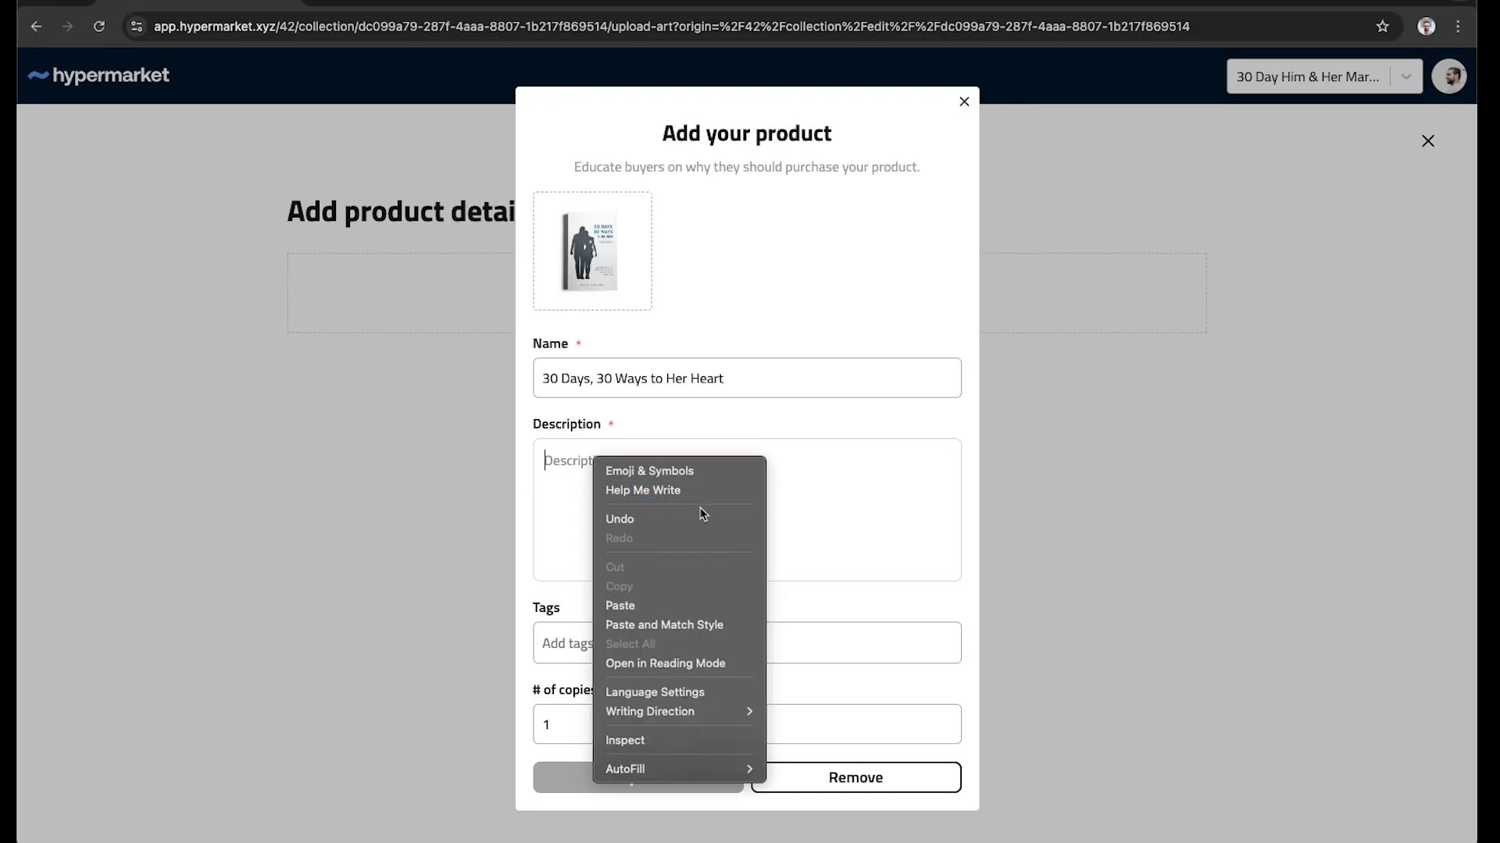
click(601, 602)
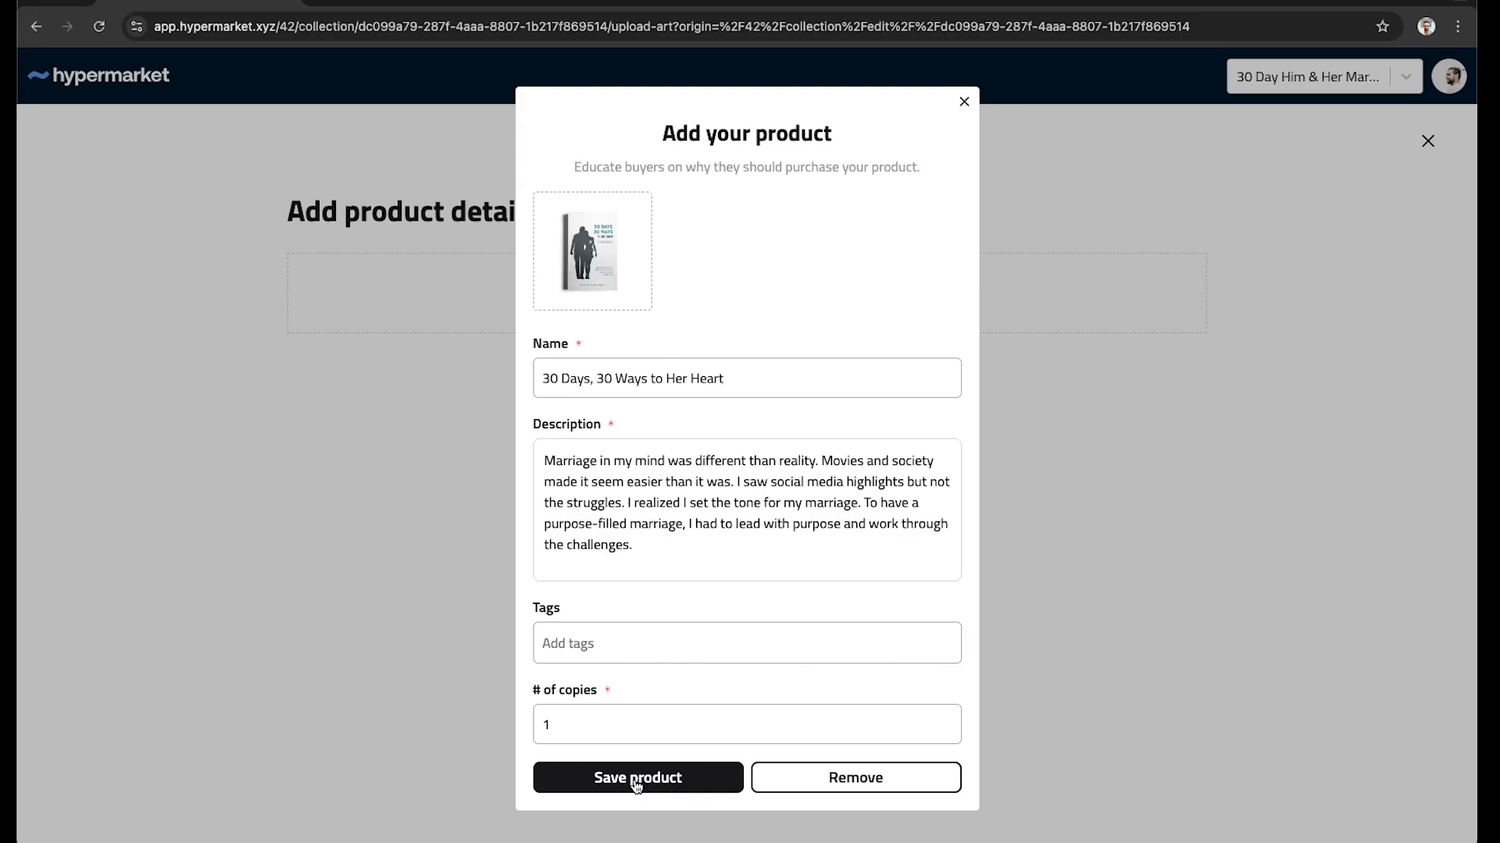
click(636, 781)
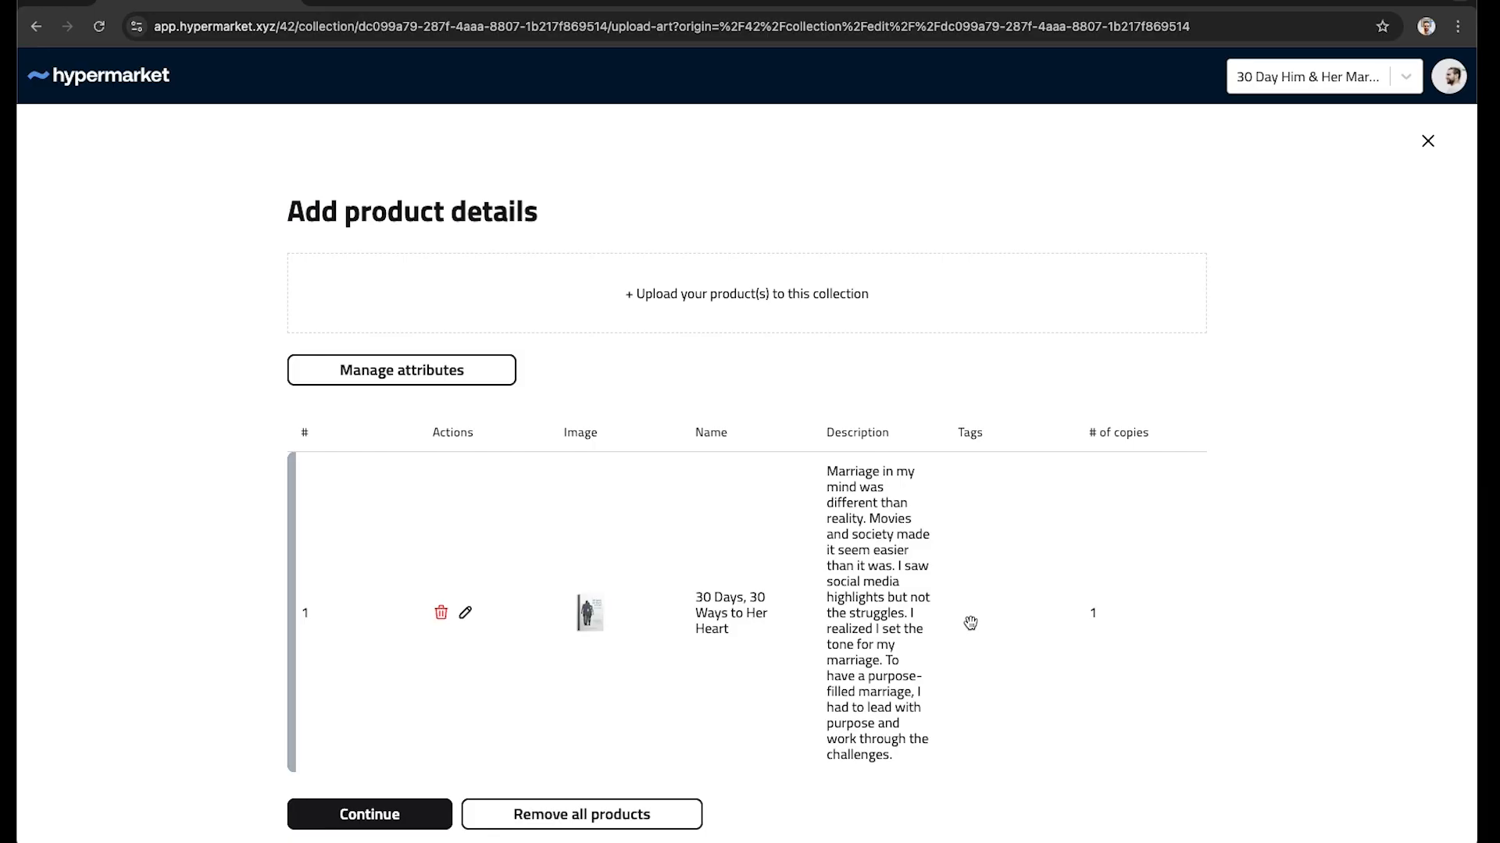
Step: Reopen the first product's details to look at its tags field, and save the product
click(466, 616)
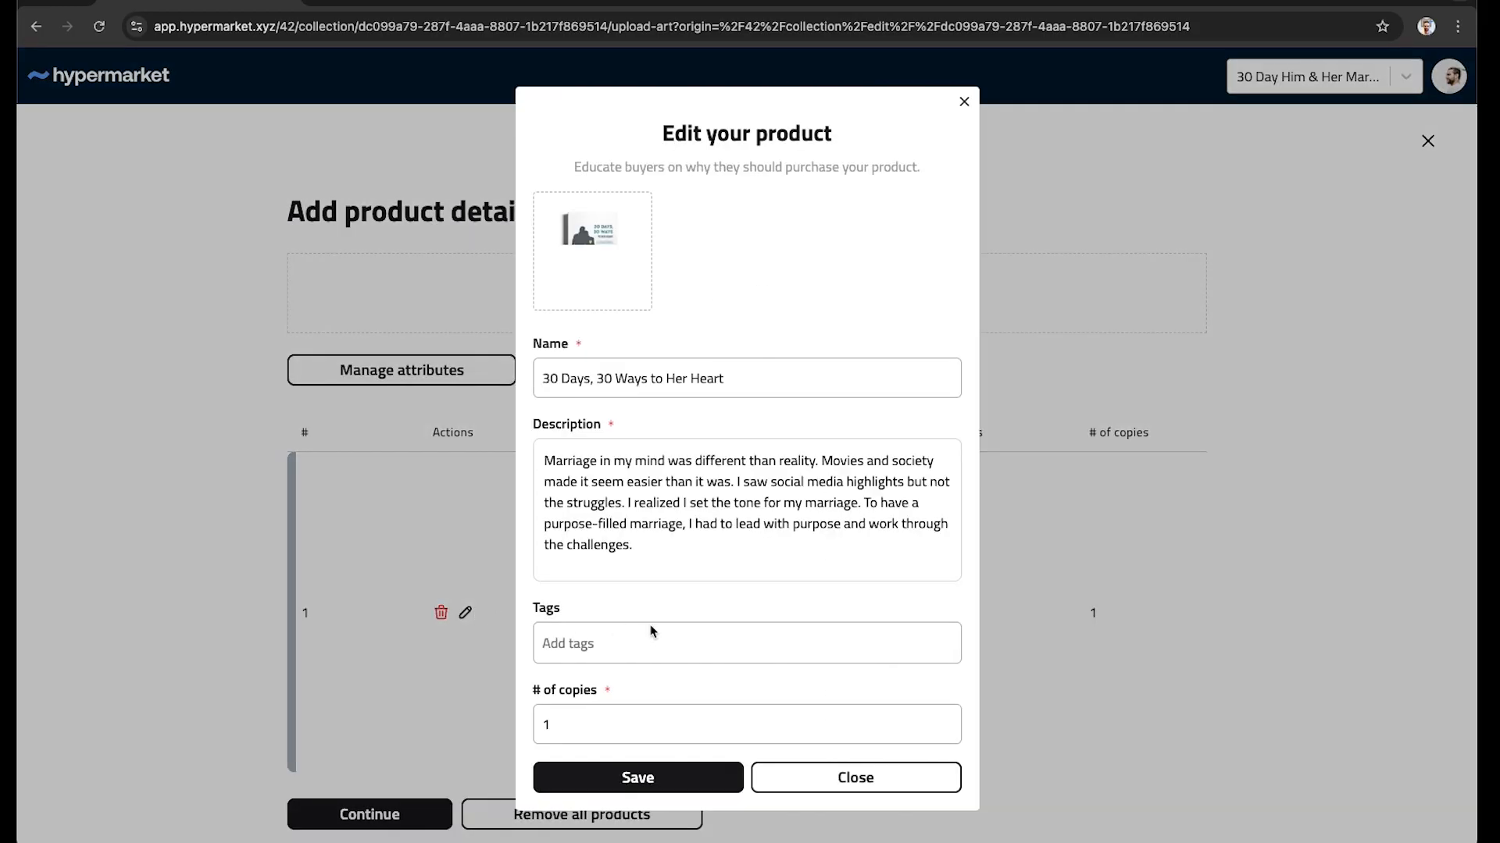
click(636, 645)
click(700, 784)
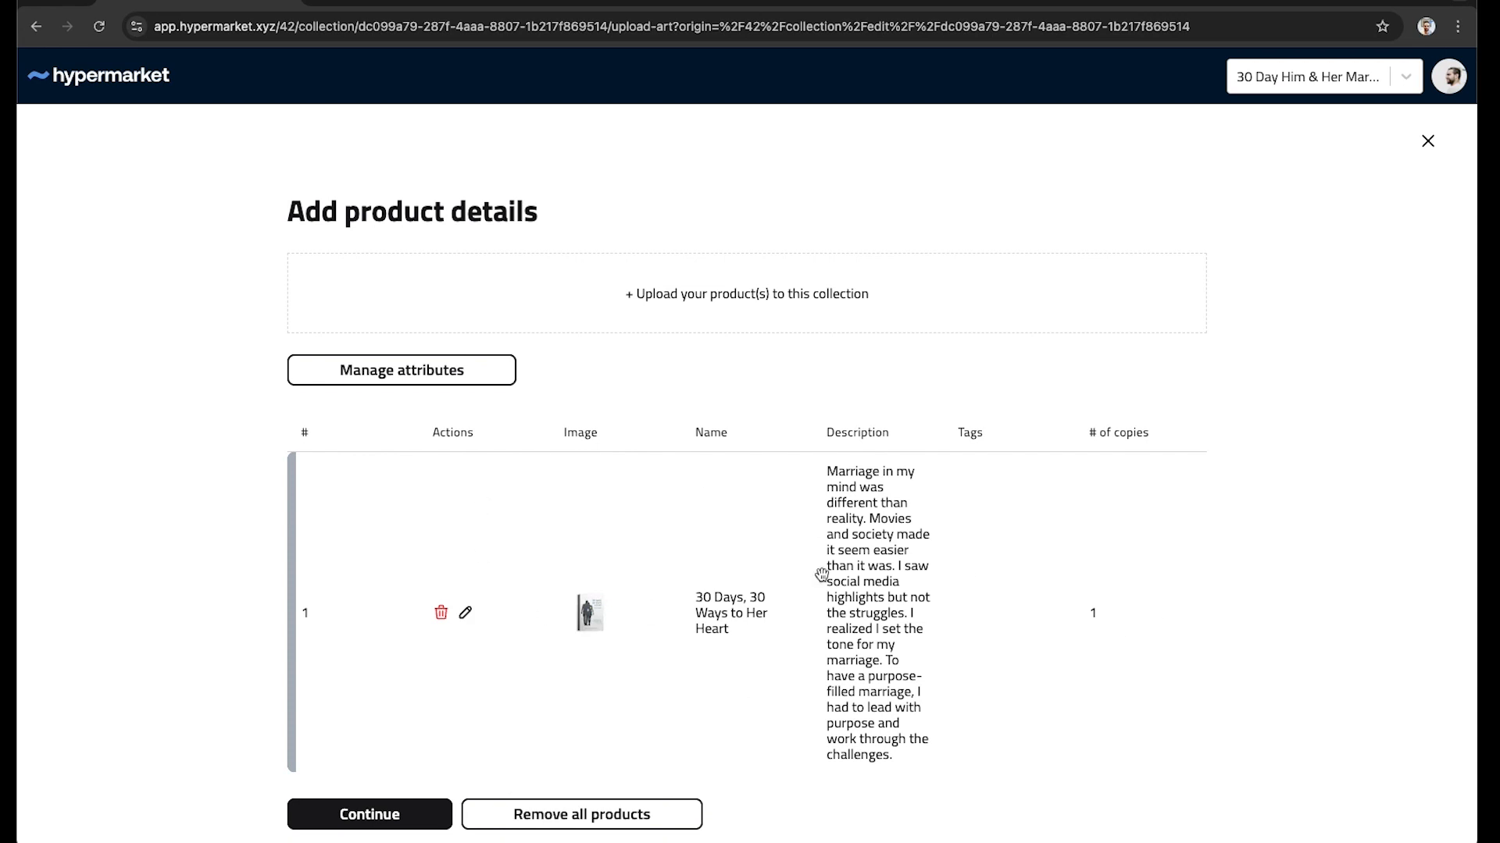
scroll(797, 516, down, 1)
scroll(798, 516, up, 1)
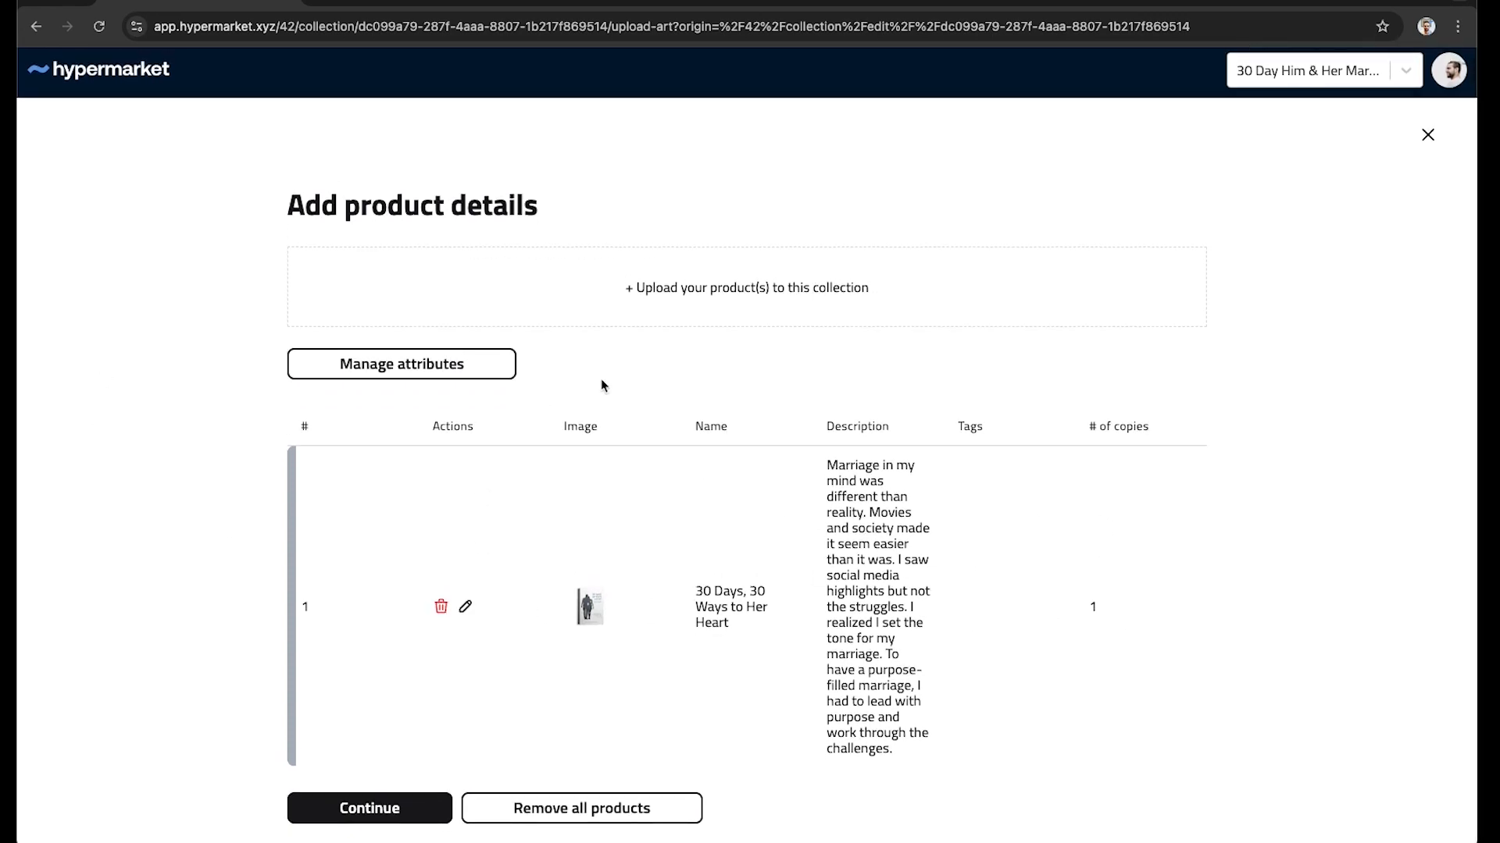
Step: Upload the "To His Heart" journal cover JPEG from the Jpegs folder as the second product, adding no product attributes
click(761, 293)
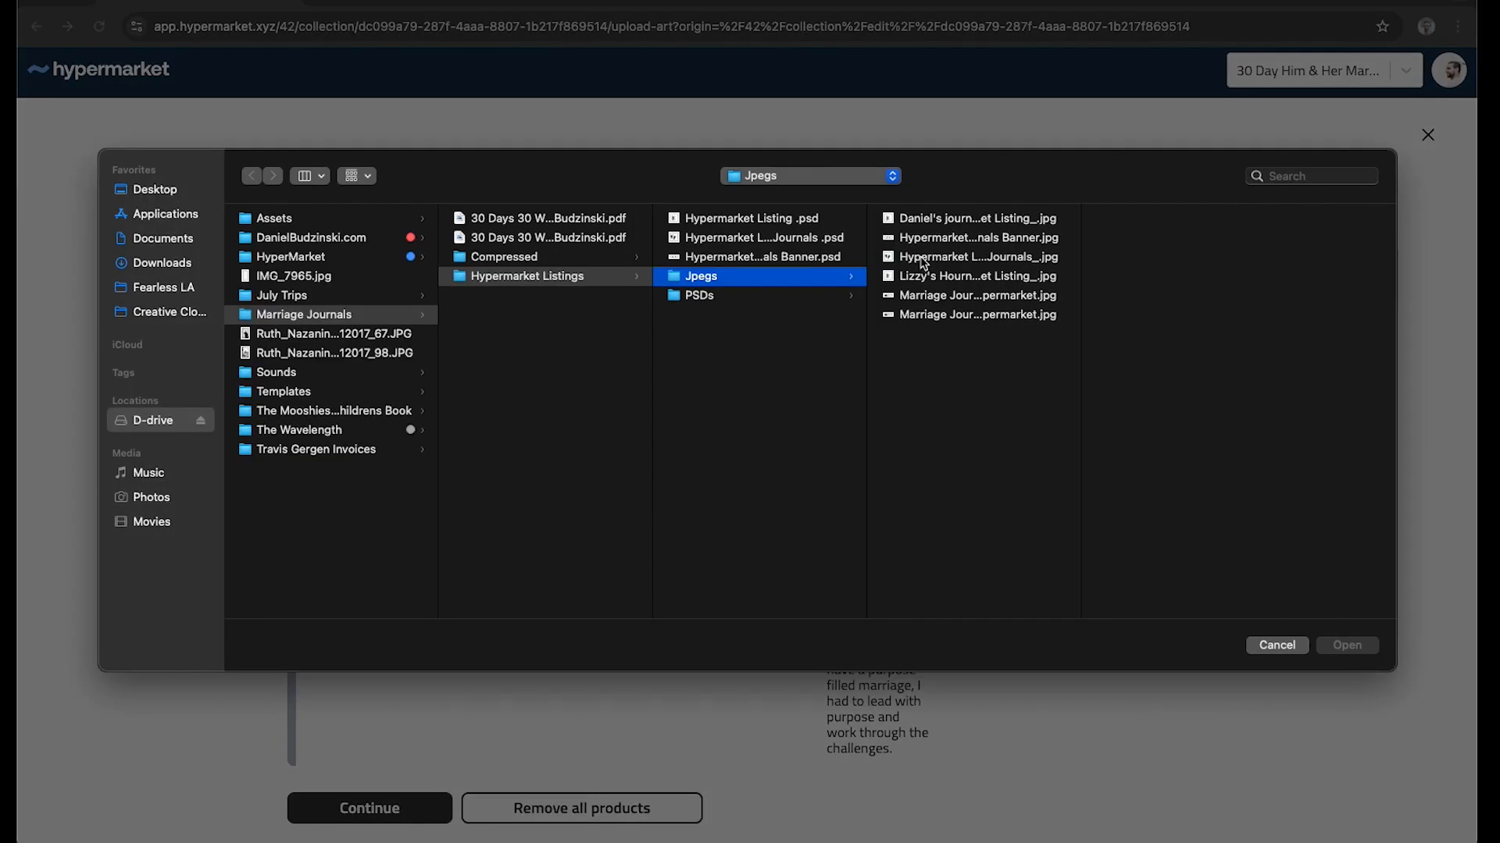
click(960, 241)
click(952, 286)
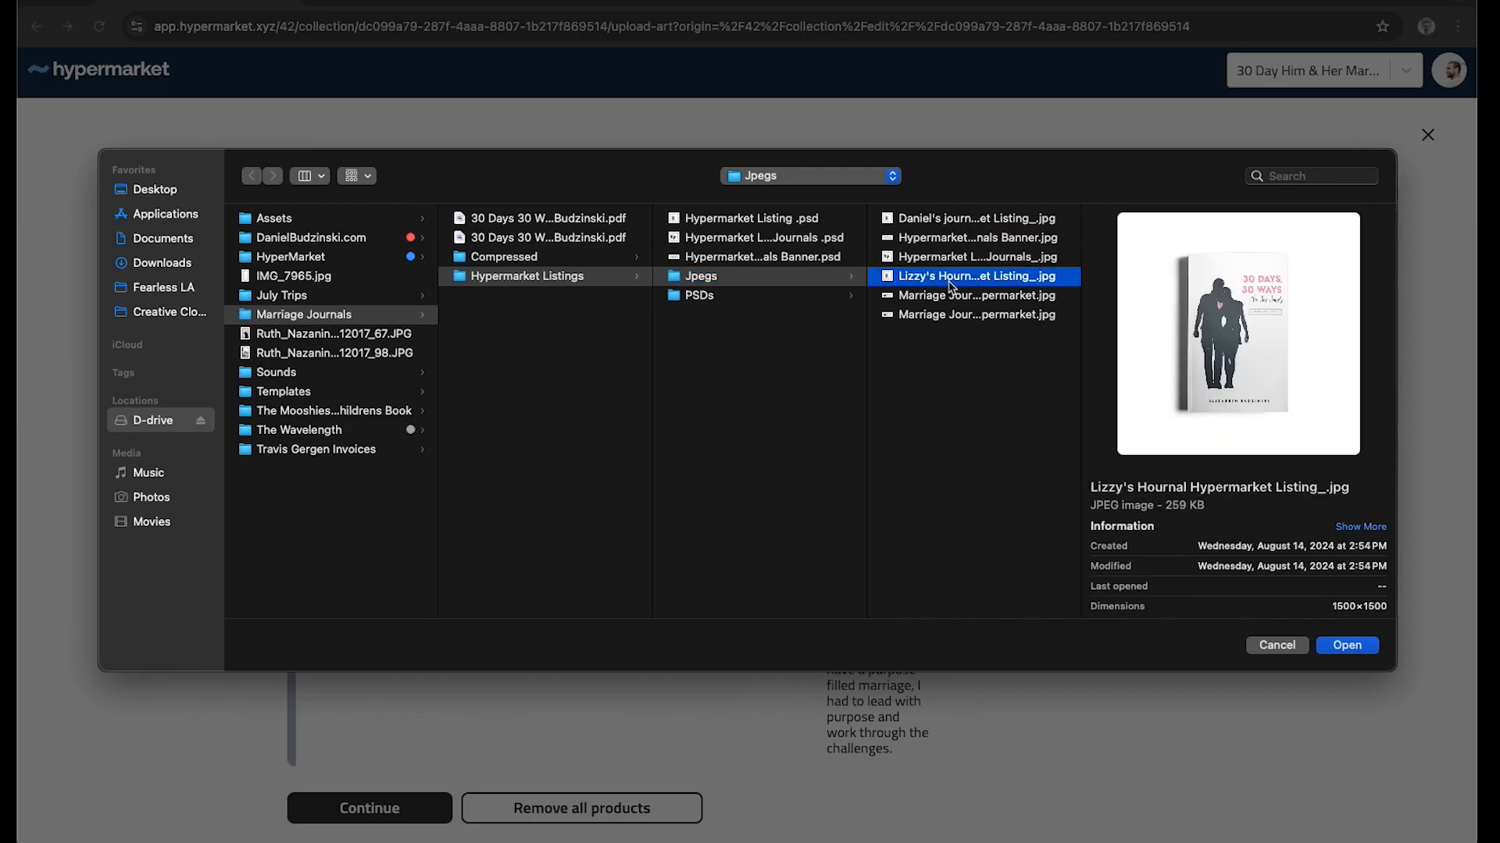
double_click(952, 286)
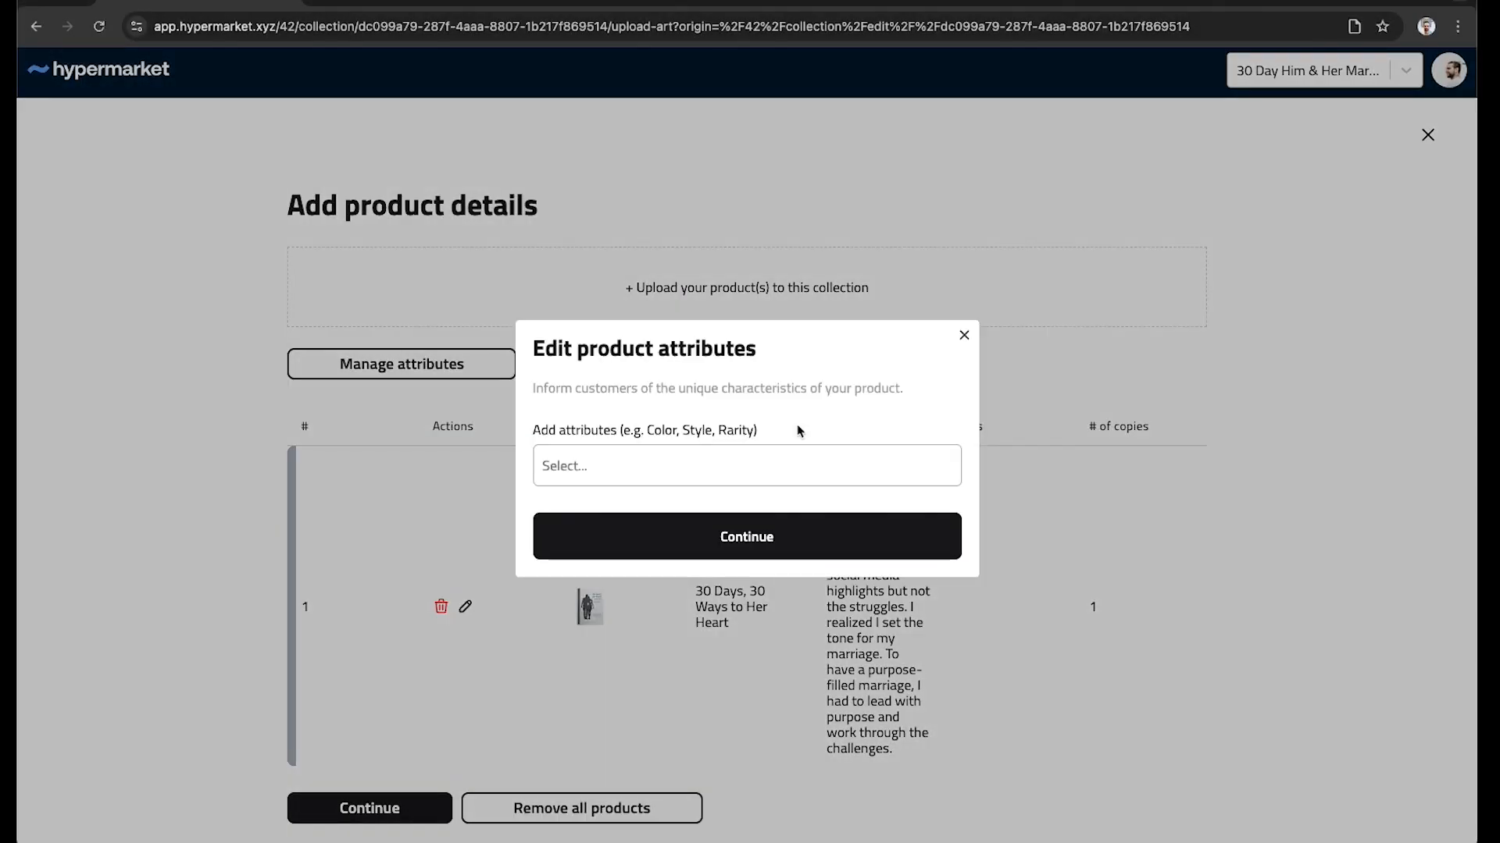
click(712, 519)
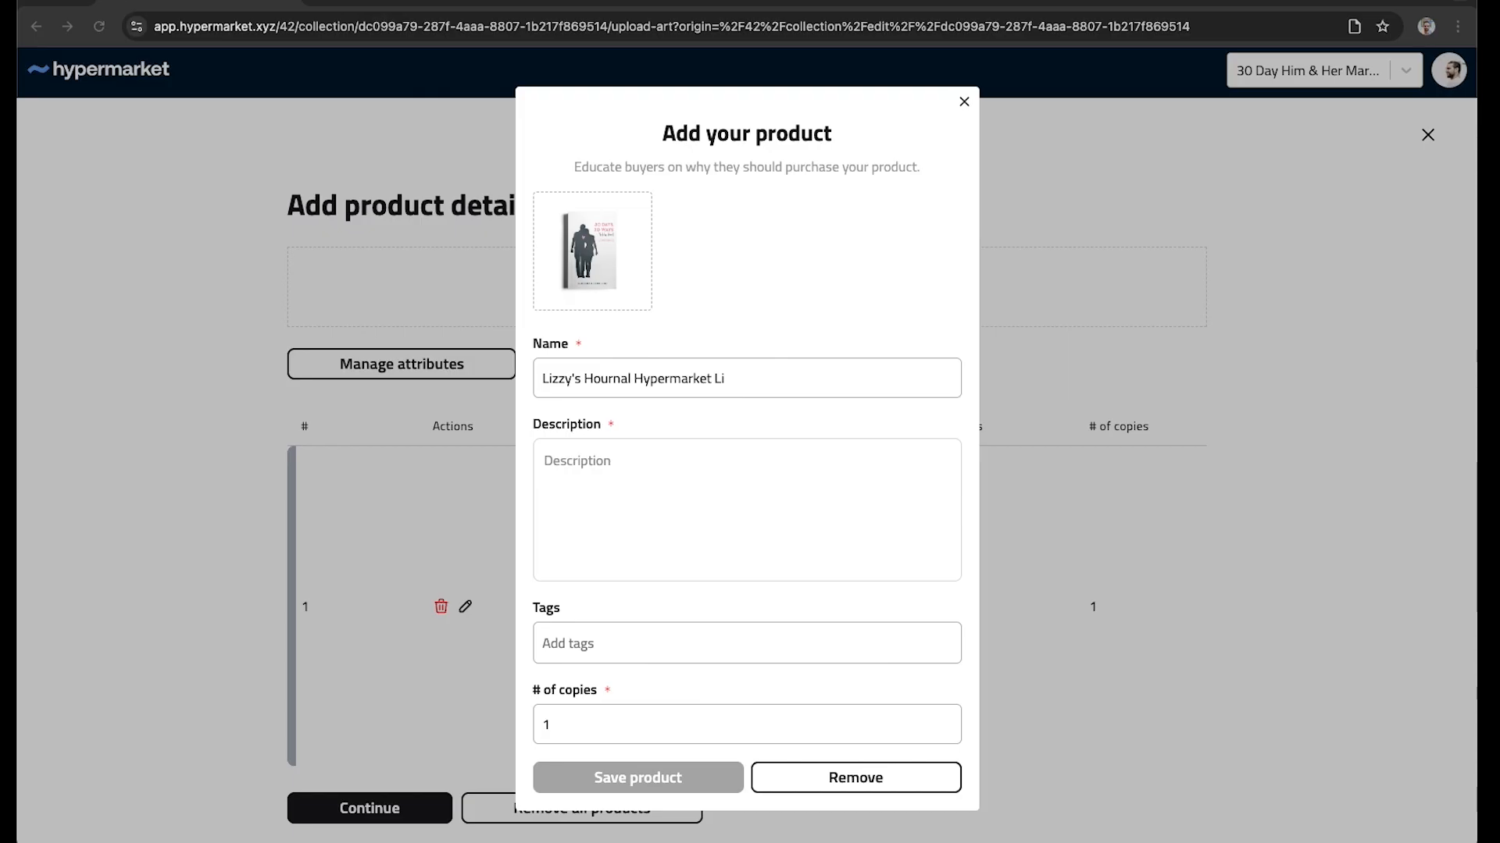
Step: Name the product "30 Days 30 Ways To His Heart", enter the description beginning "I loved dating you but struggled with marriage", and save it
triple_click(706, 371)
text(30 Days 30 Ways To His Heart)
click(669, 522)
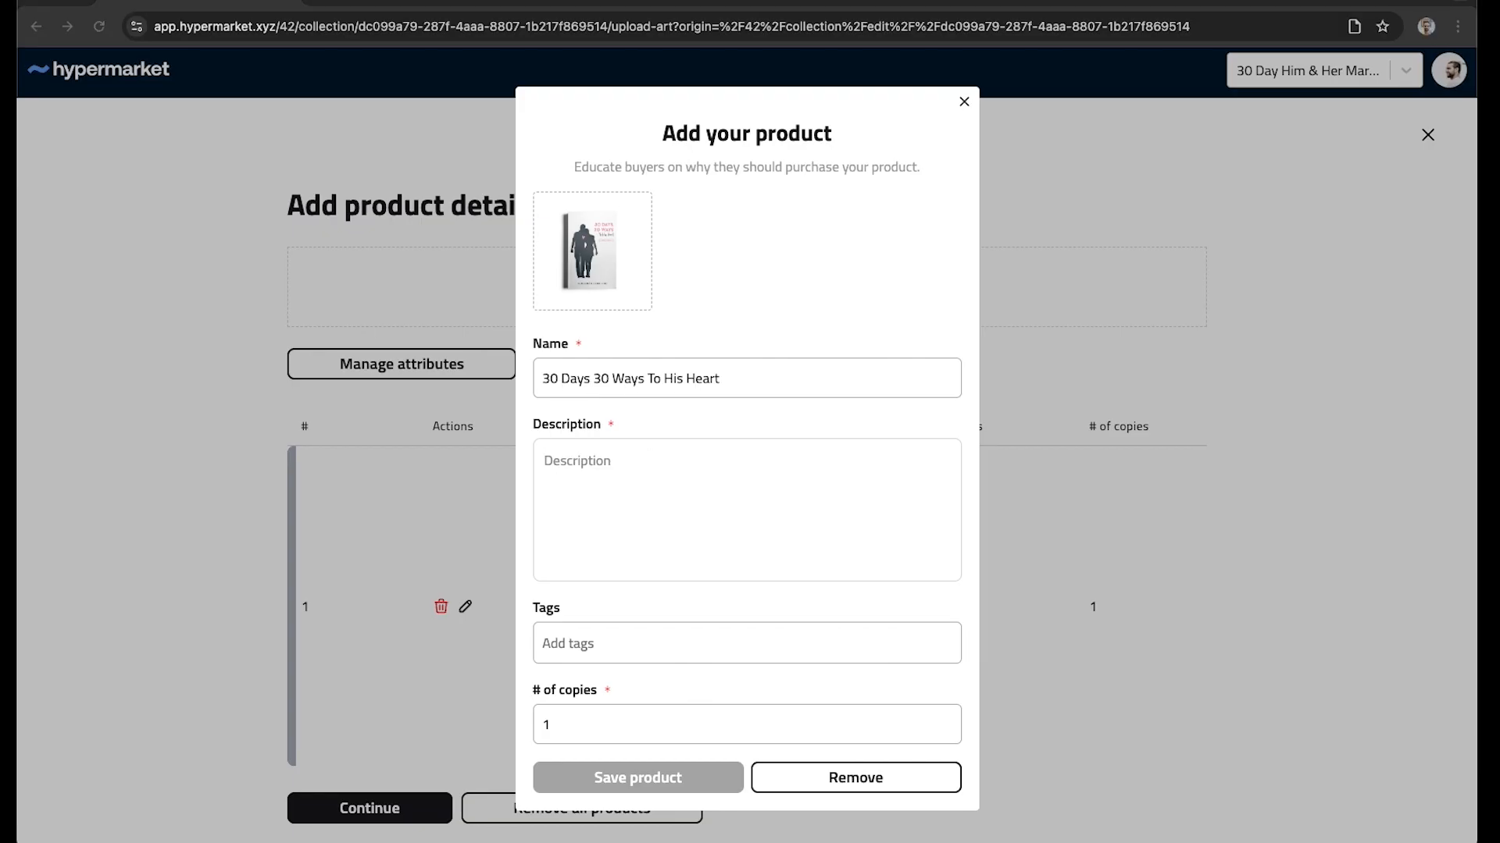
text(I loved dating you but struggled with marriage. Dating was easy, but commitment, sharing a life—it was hard. I wanted more for us, but didn't know how. Then it hit me: the change starts with me. I'm the only one I can control. If I want a different outcome, I have to take different actions.)
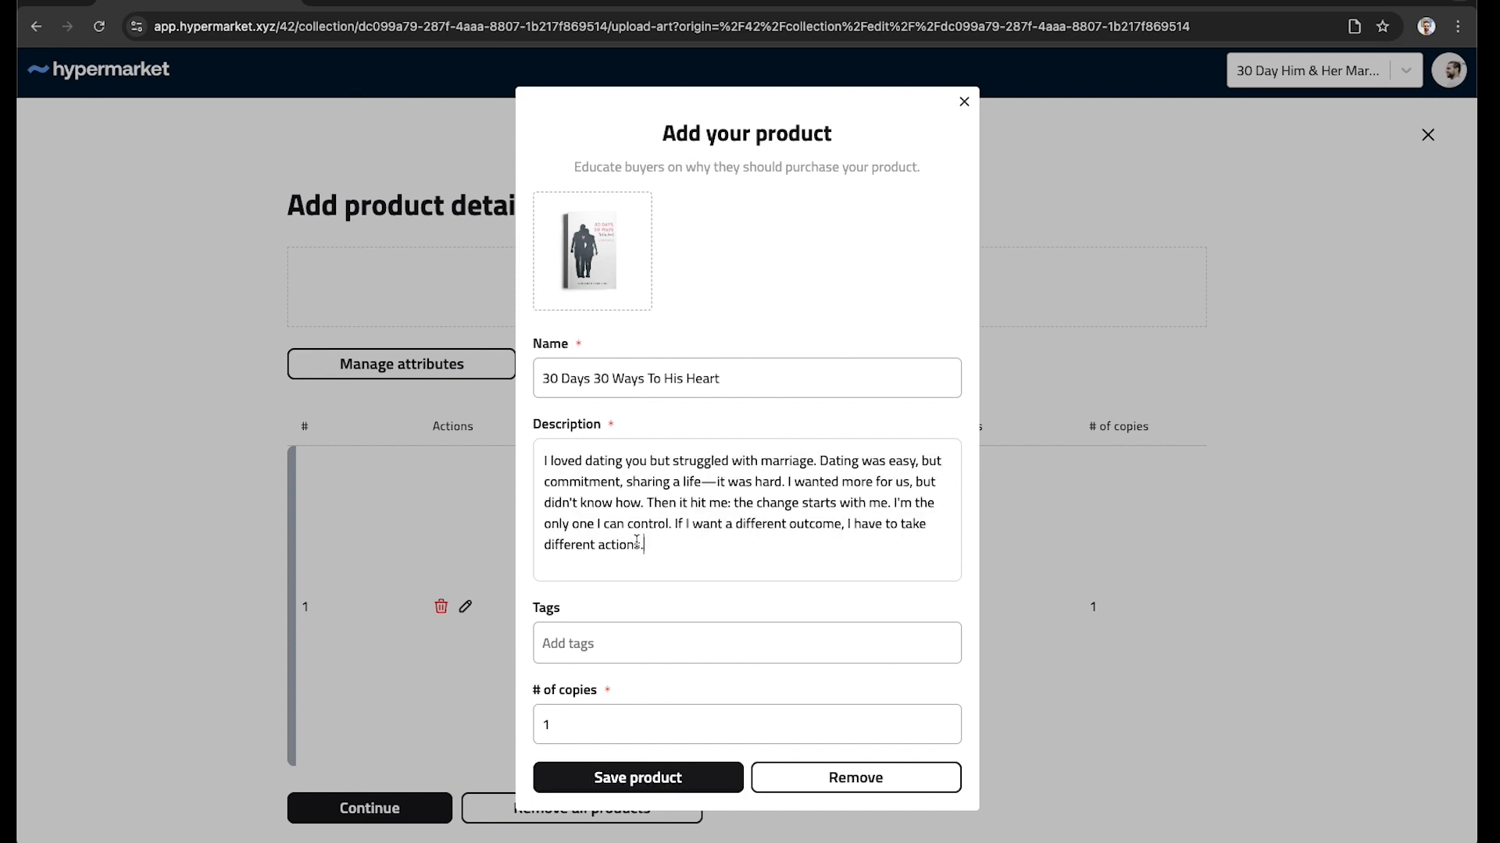
click(601, 649)
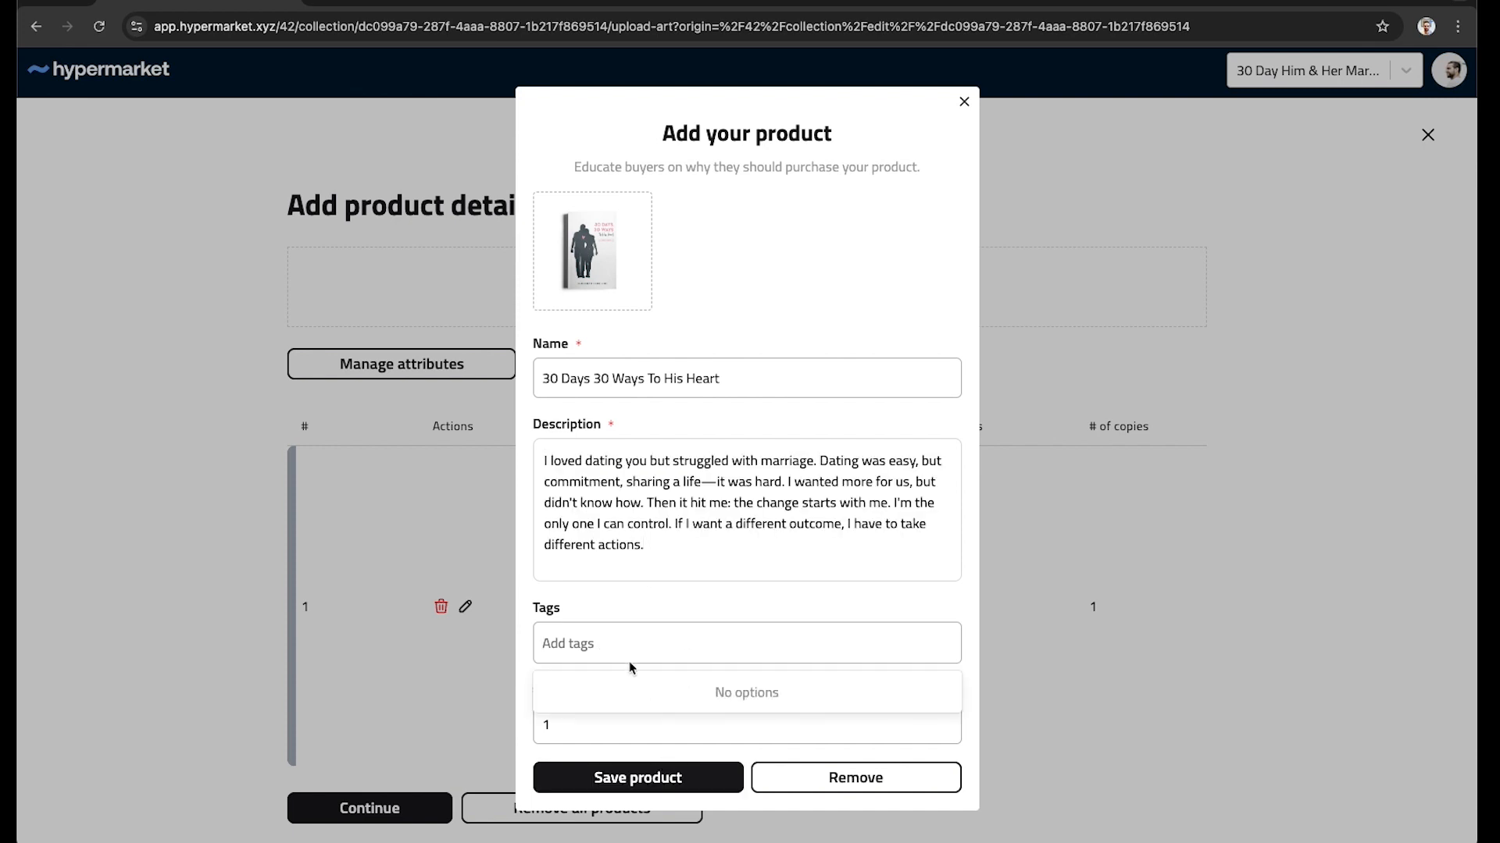
click(657, 784)
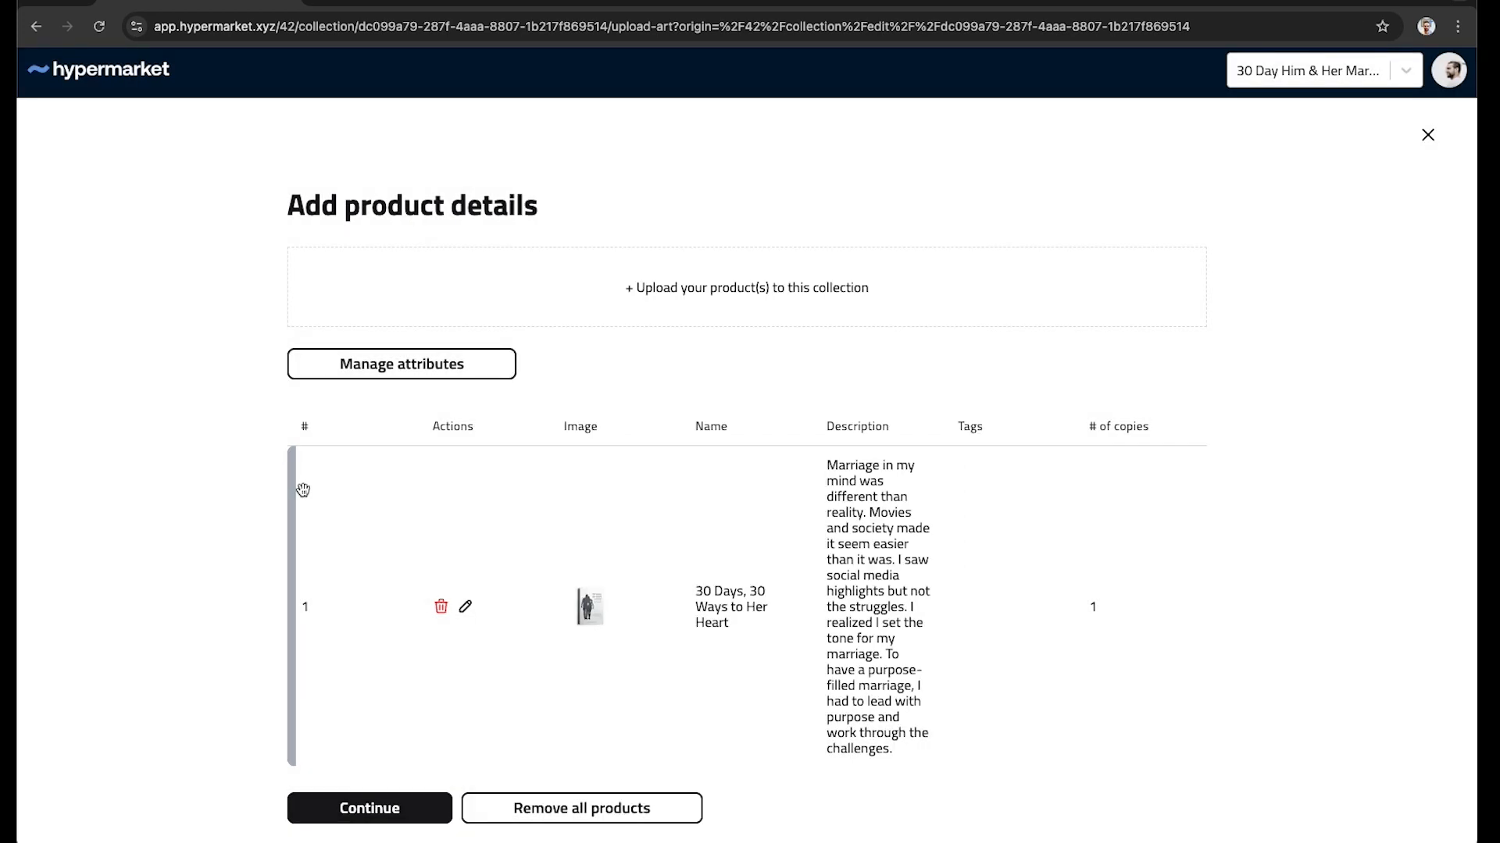
Step: Finish adding products to the collection and review the banner and both journals in its preview
scroll(703, 586, down, 5)
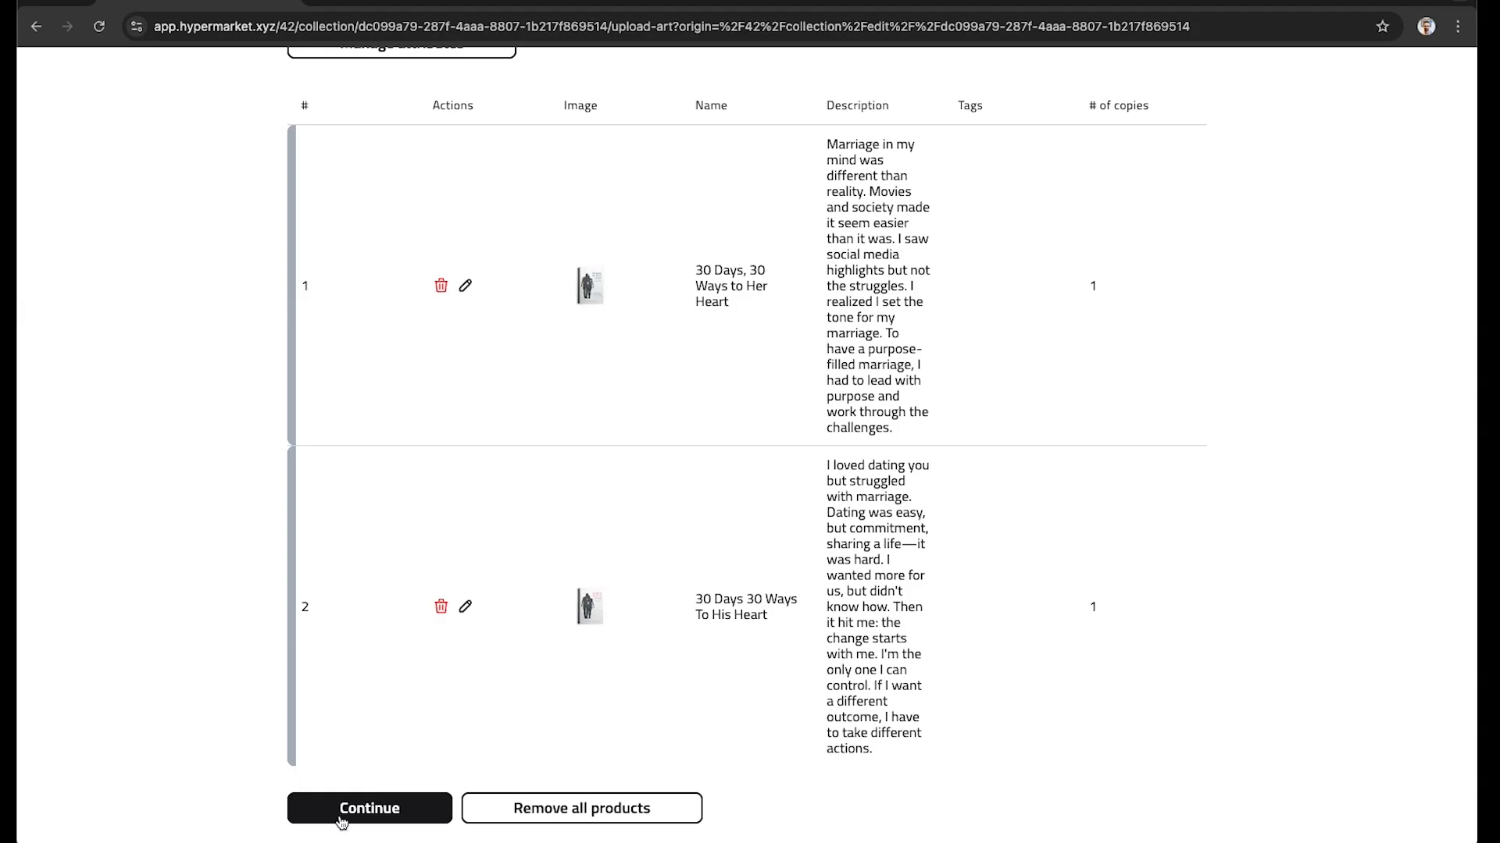
click(373, 810)
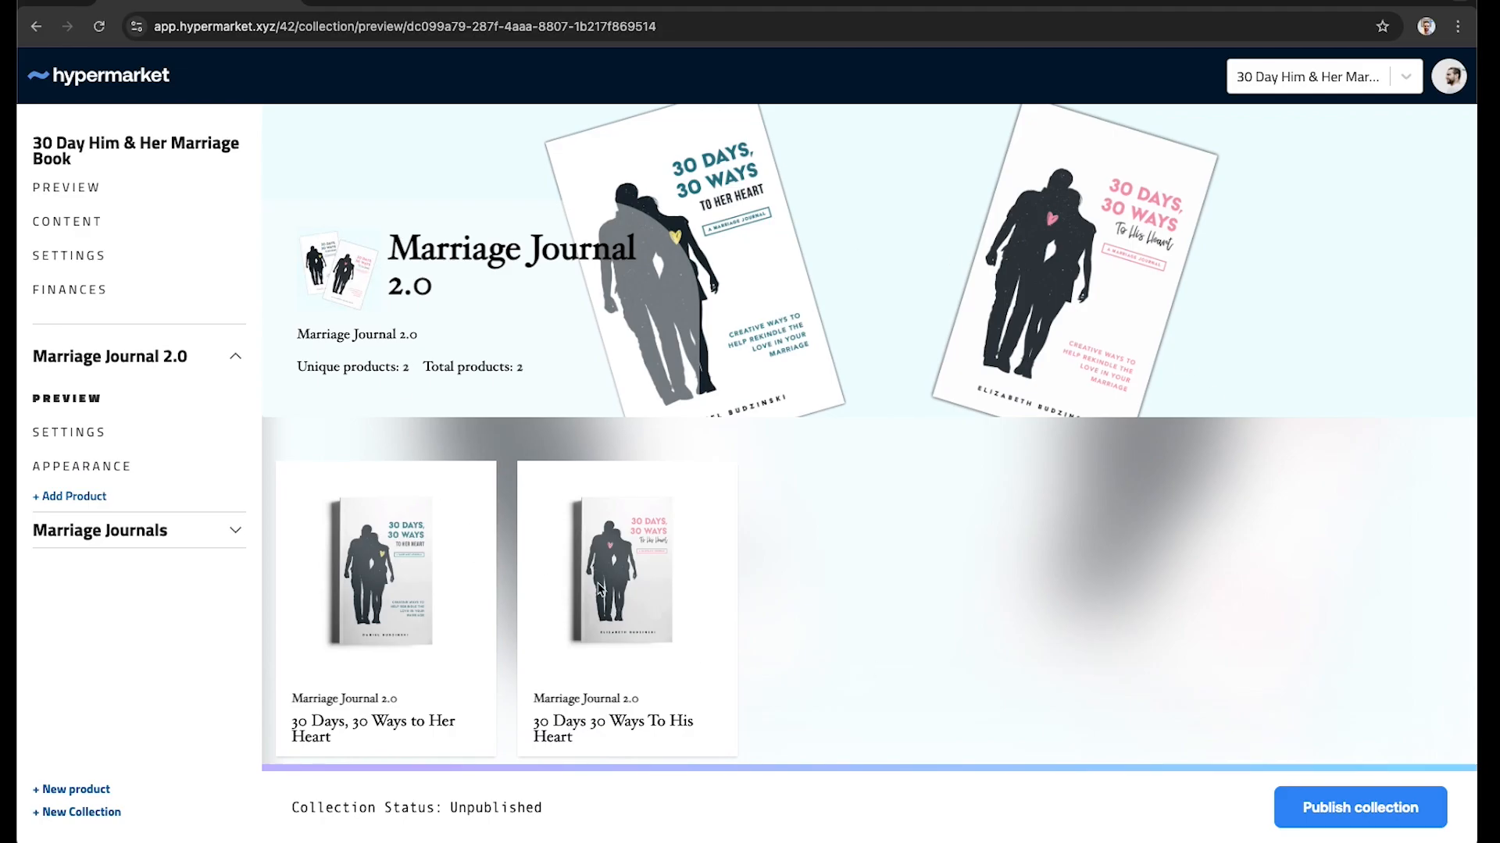
scroll(1035, 660, down, 1)
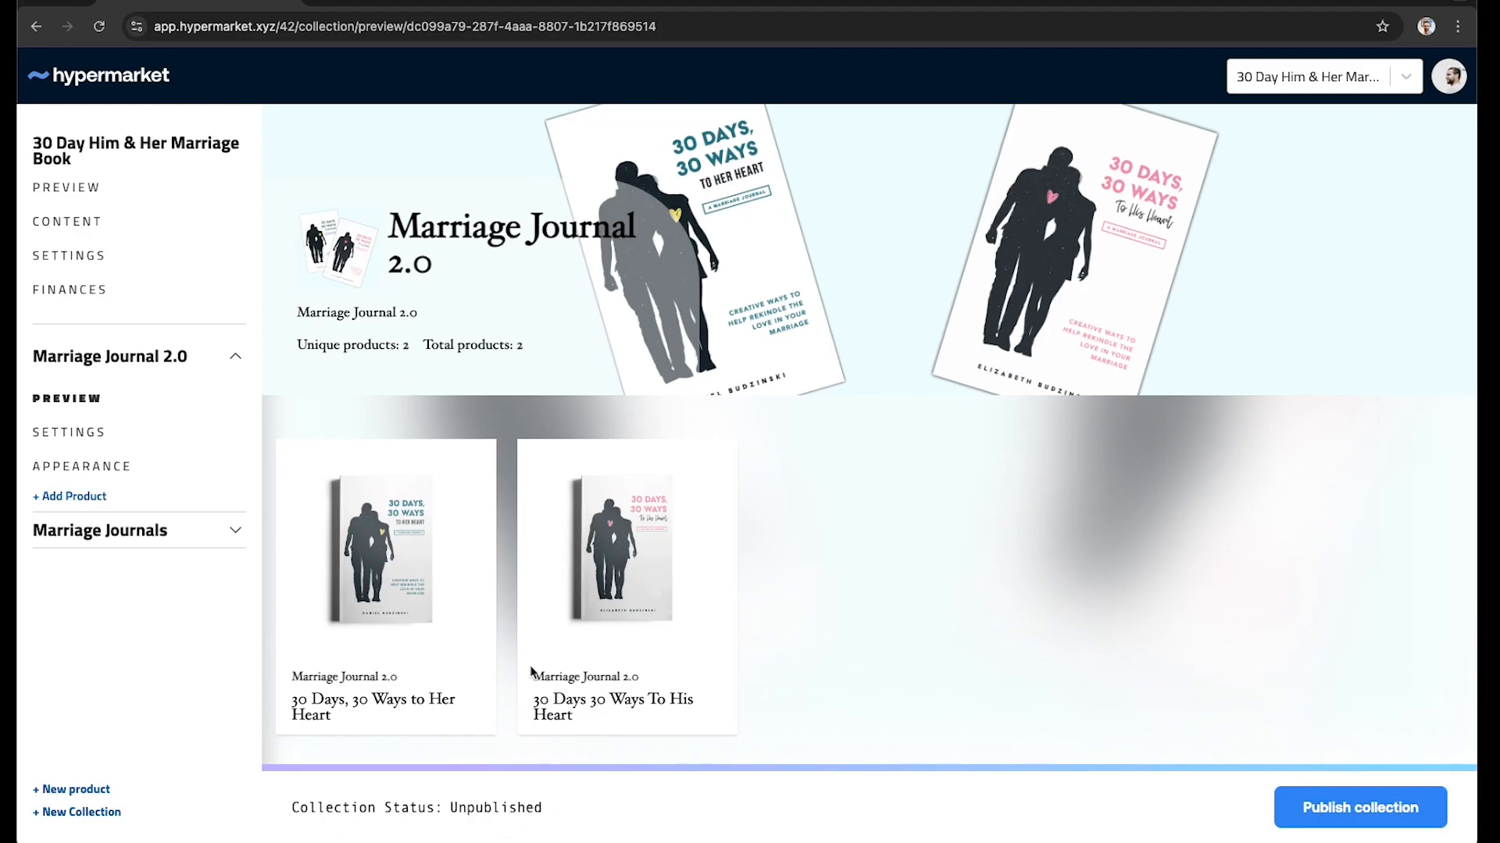
scroll(804, 535, up, 1)
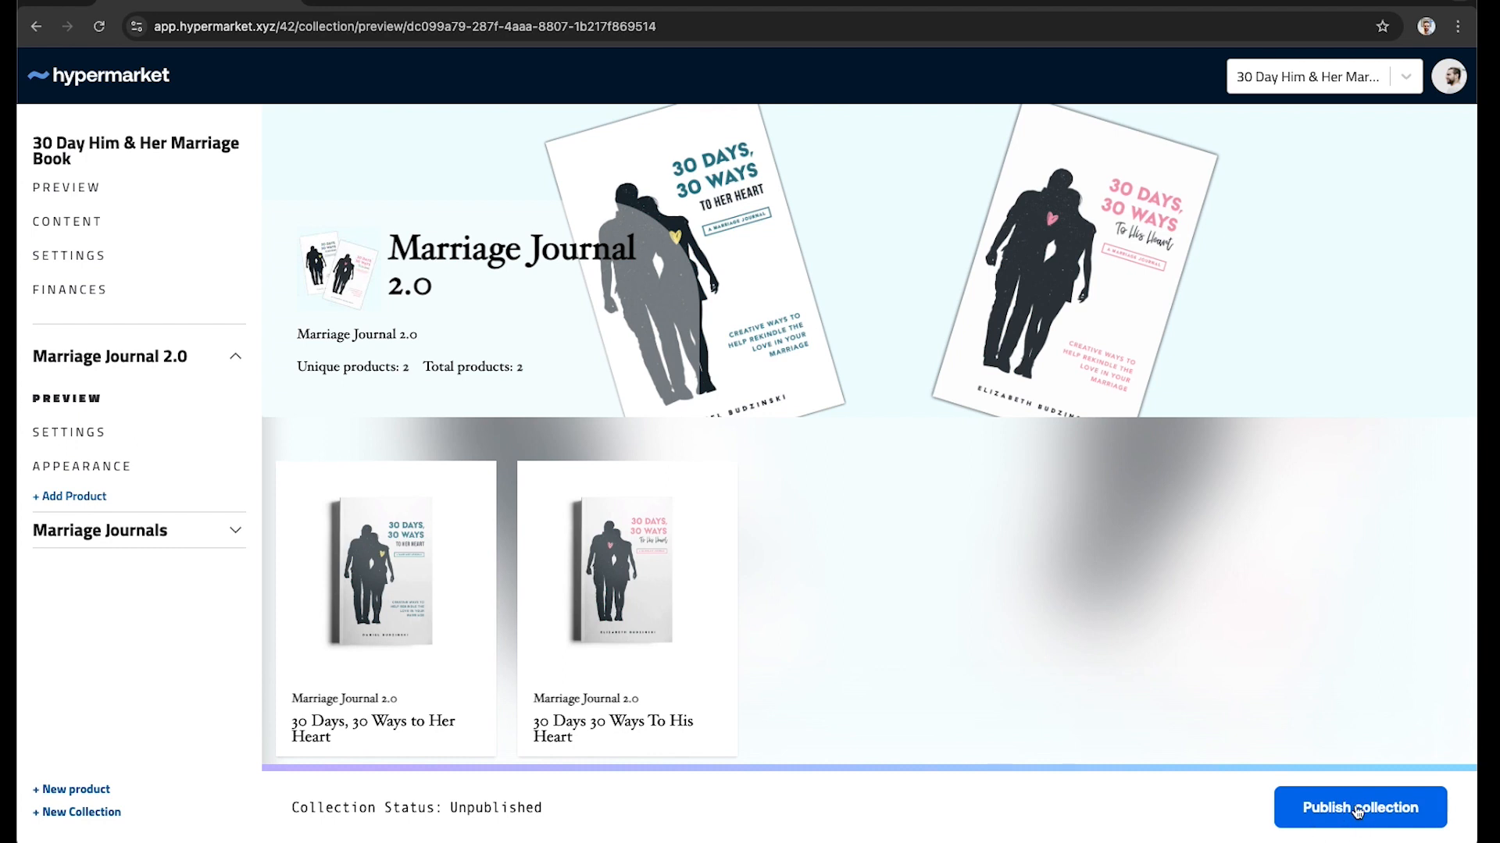
Step: Review the Marriage Journal 2.0 collection's general, socials, pricing, secondary fee and products settings, and look over its preview
click(81, 440)
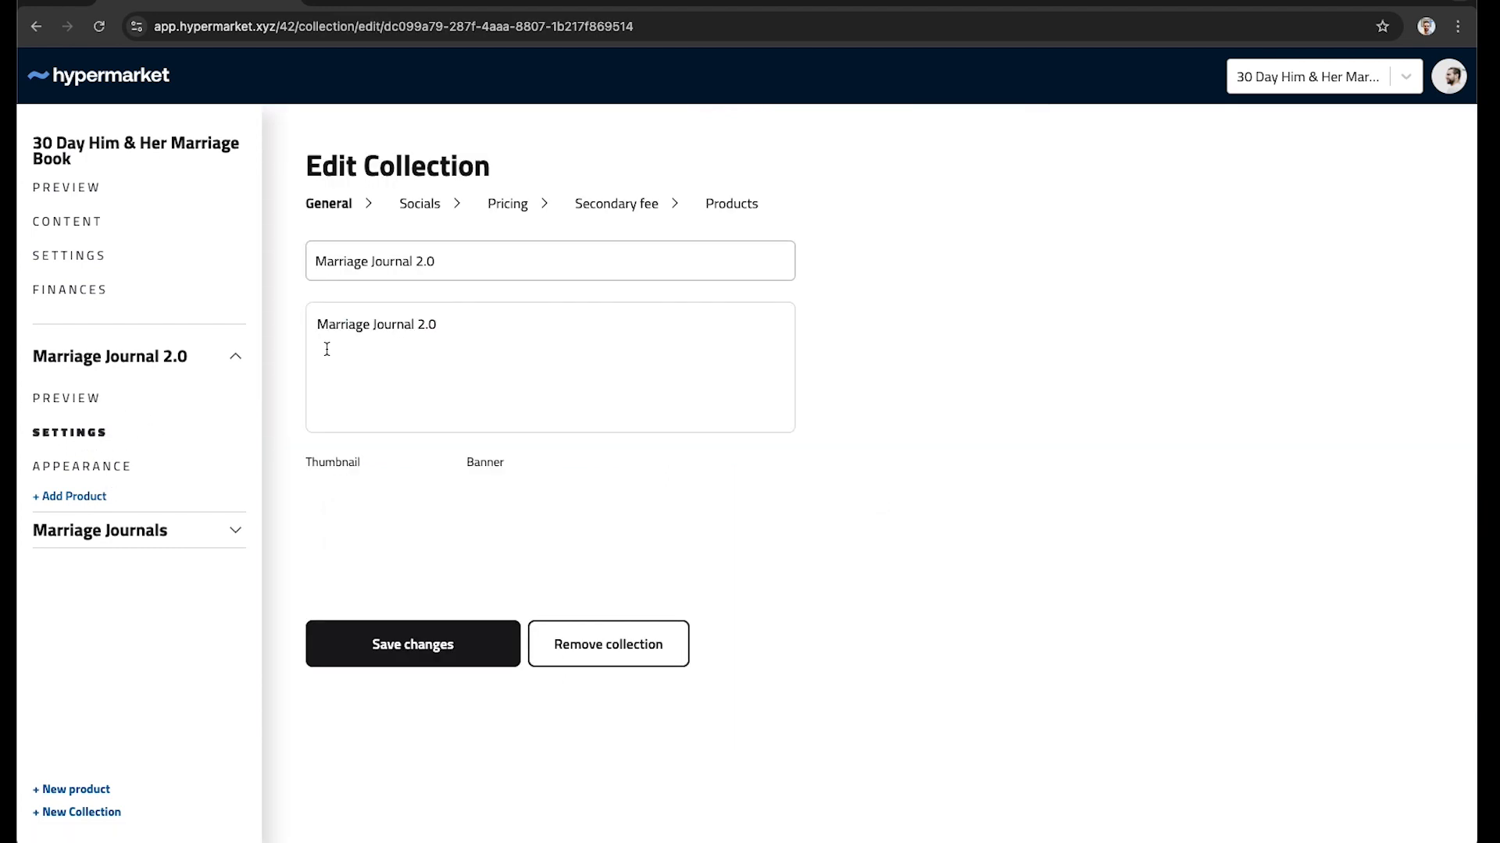
click(435, 209)
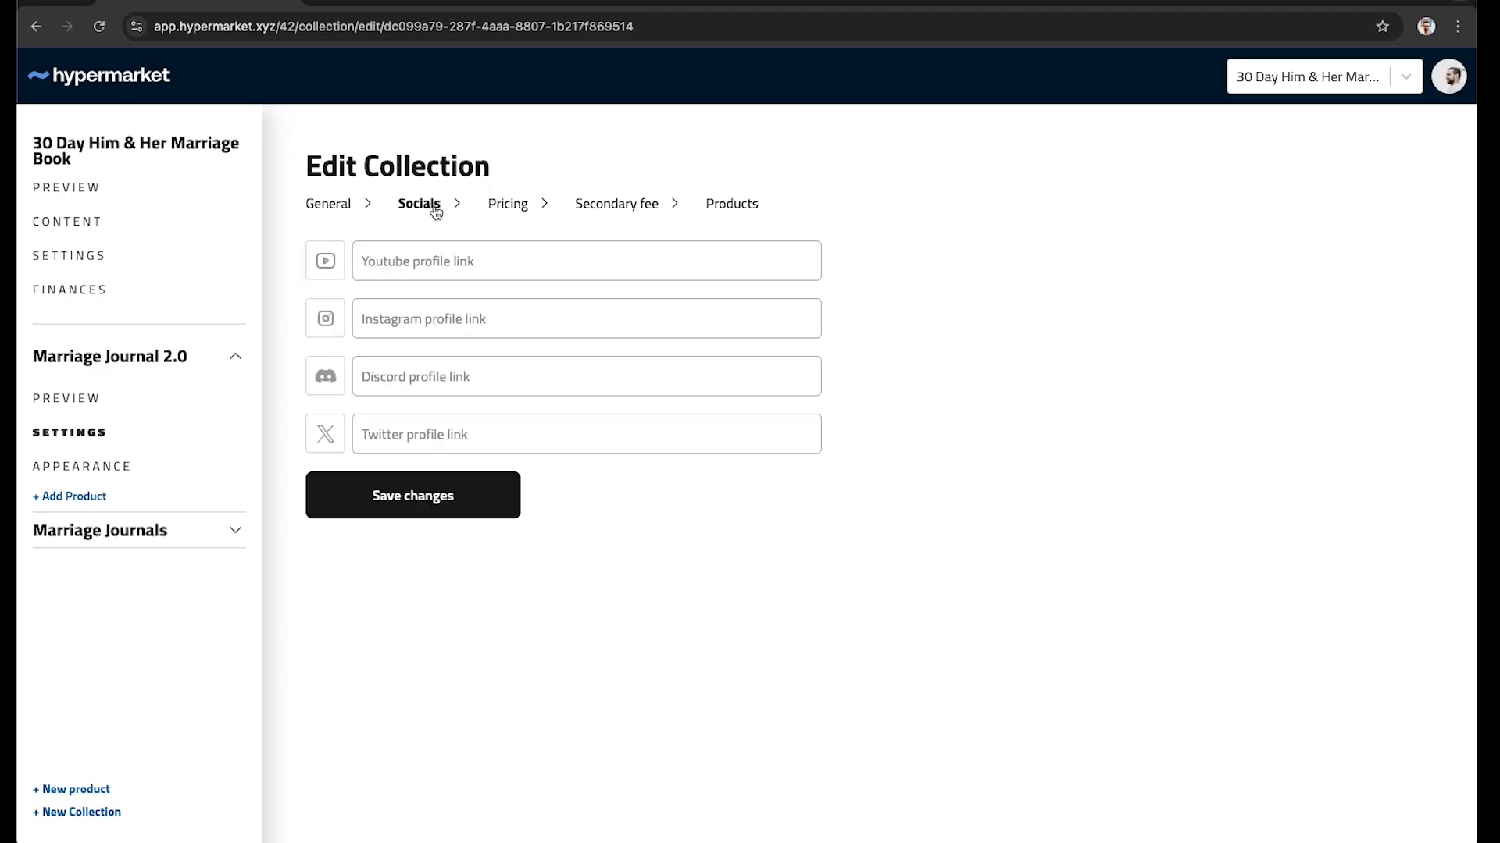
click(495, 206)
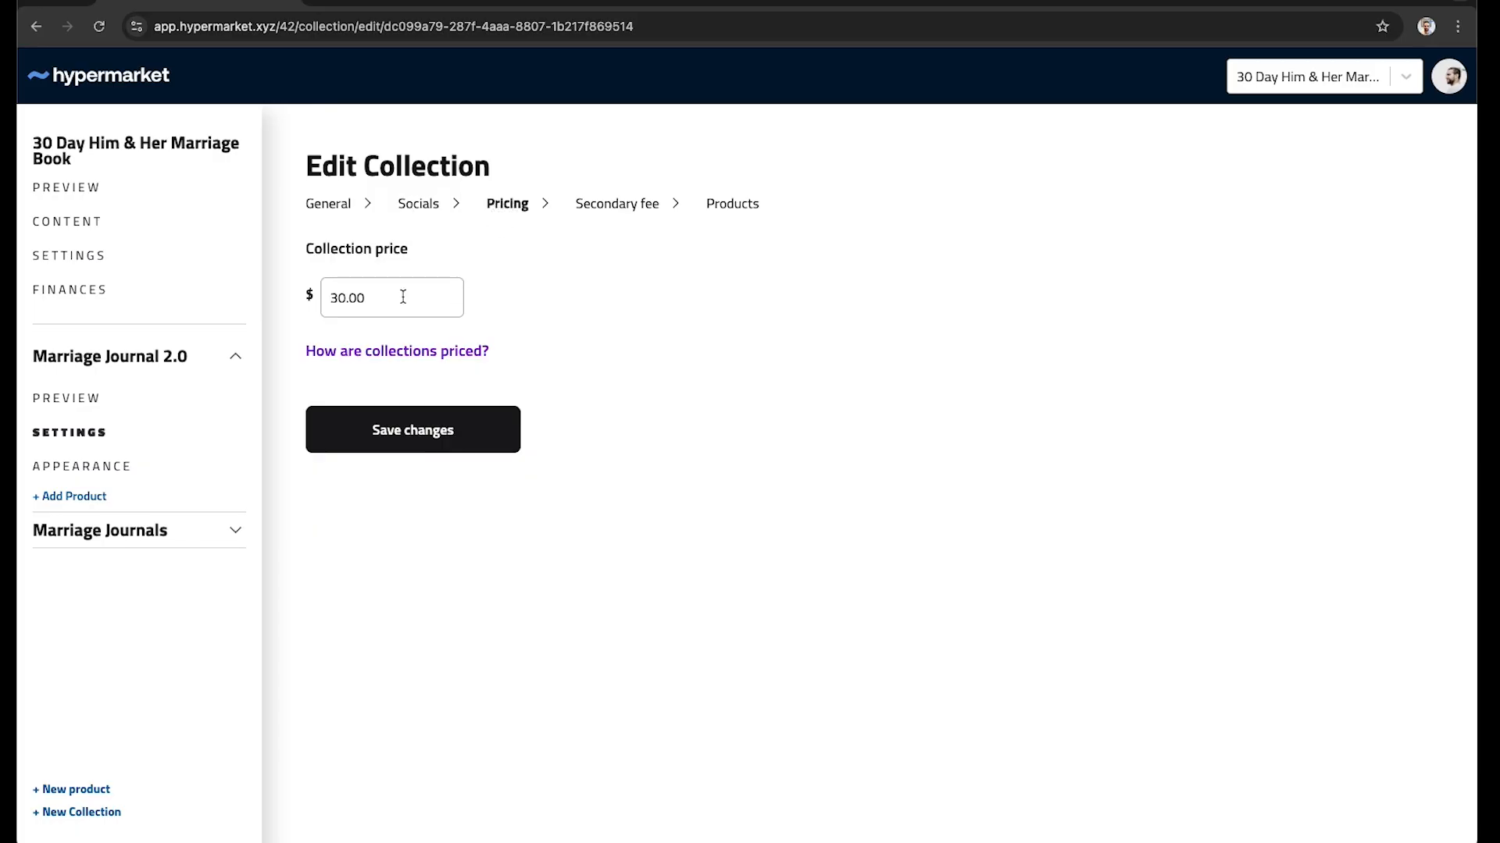
click(602, 210)
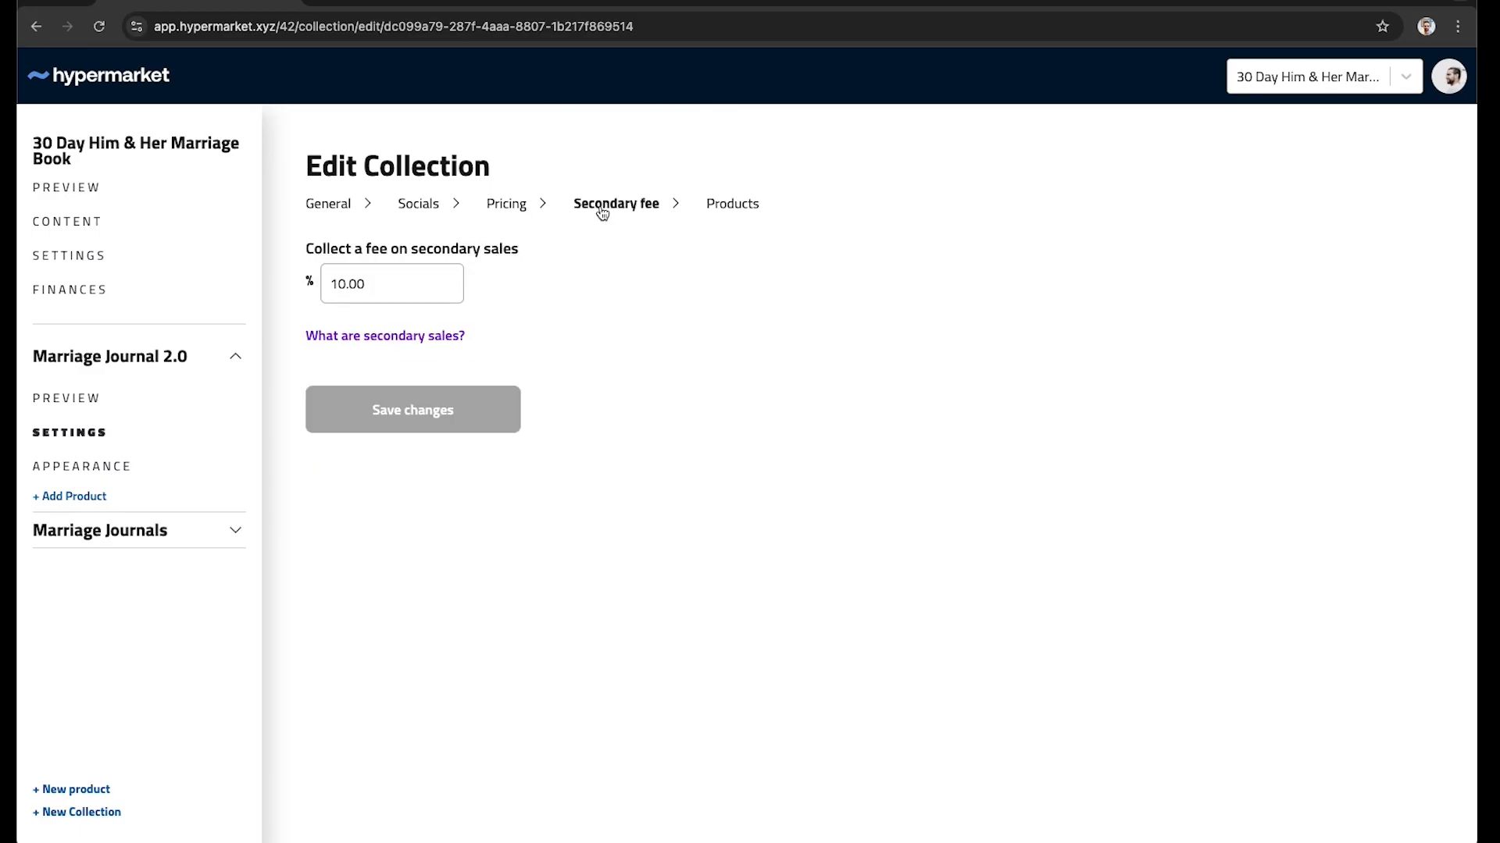
click(733, 210)
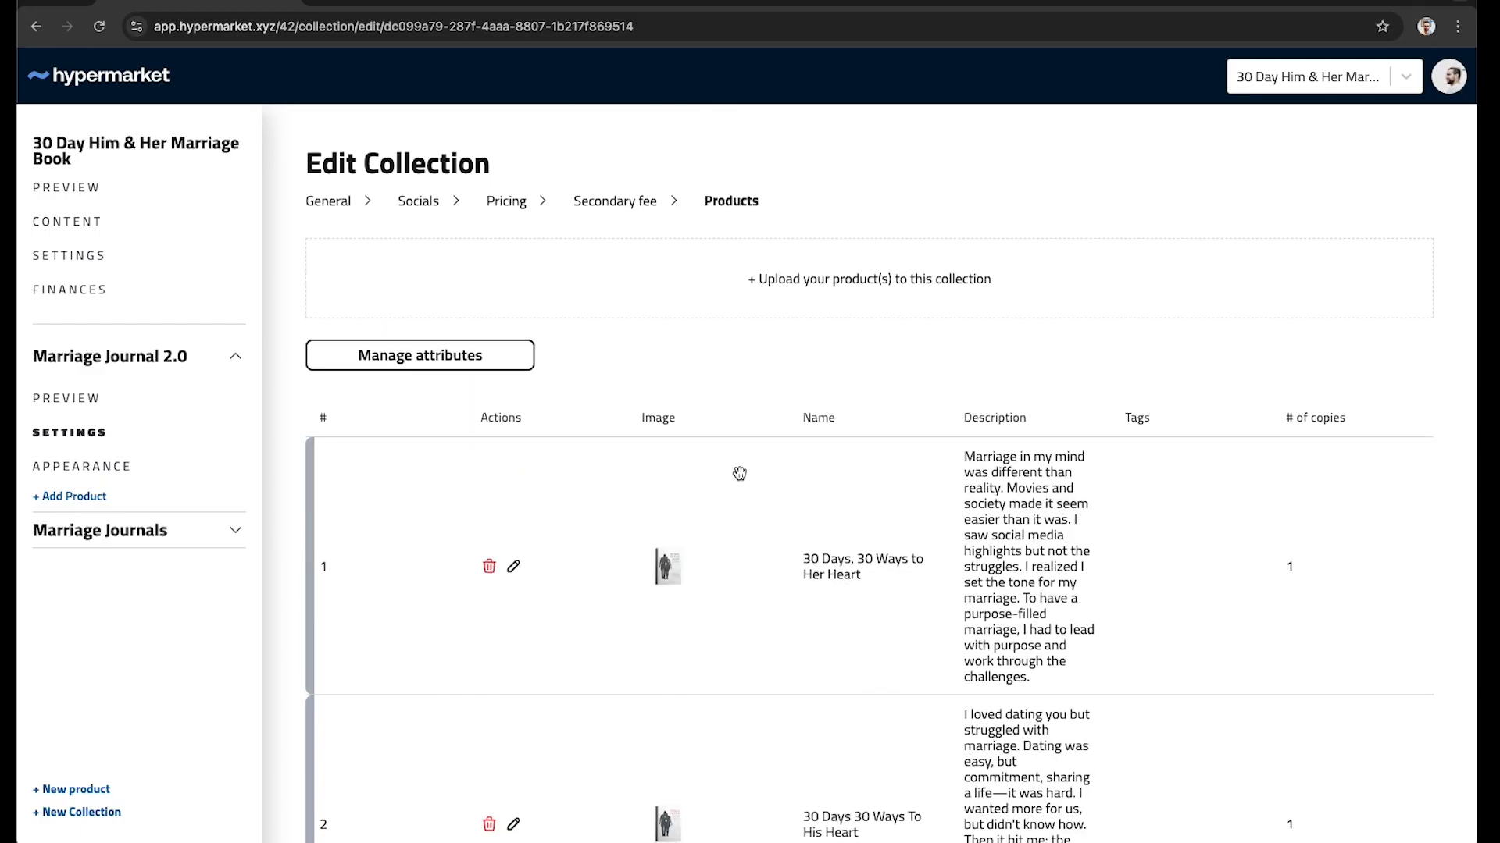
scroll(740, 472, down, 3)
scroll(864, 557, up, 3)
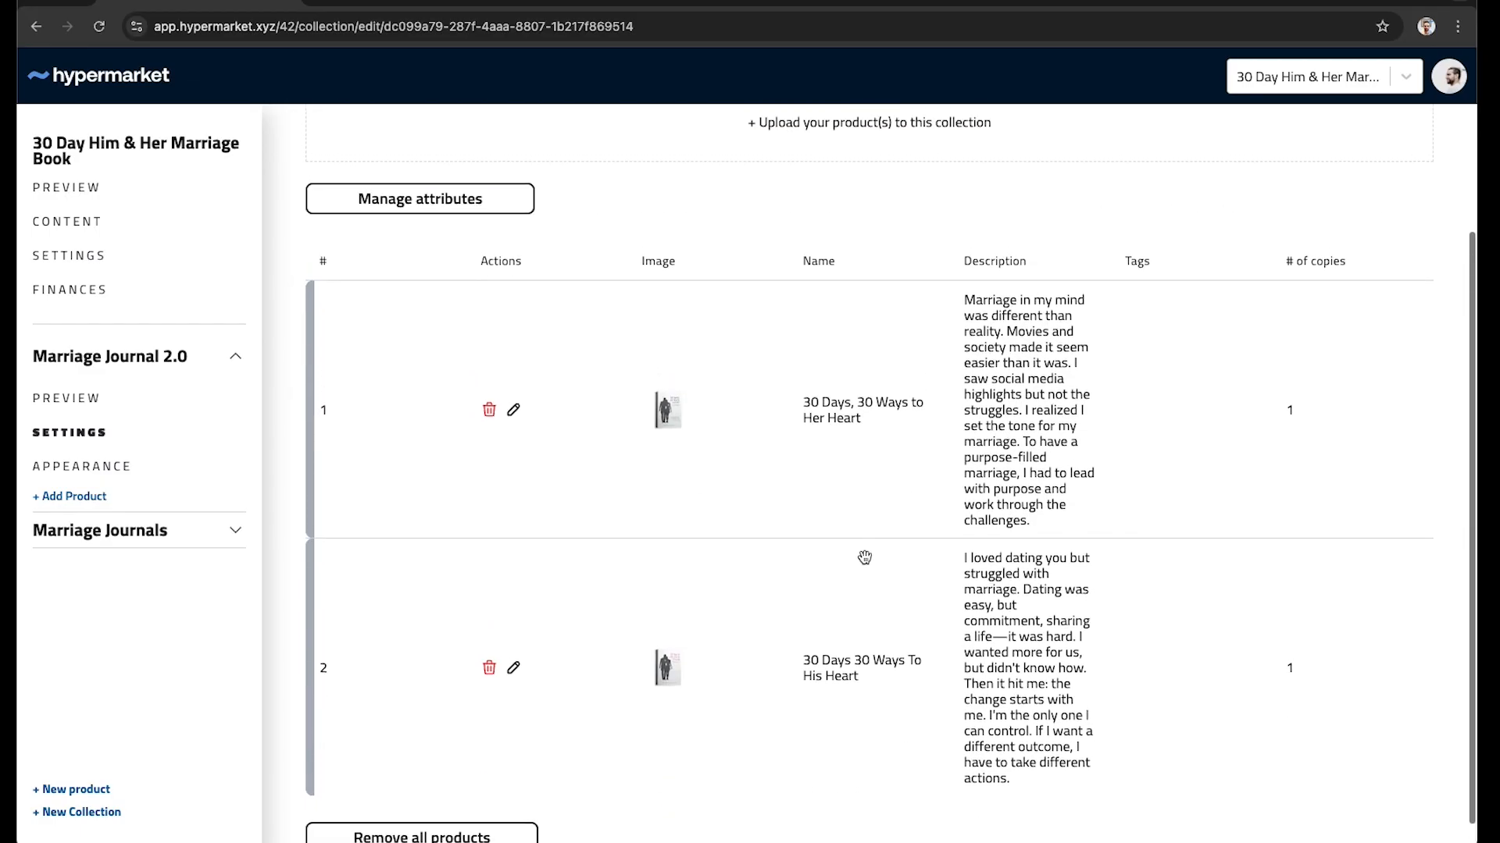
click(82, 399)
scroll(912, 569, down, 1)
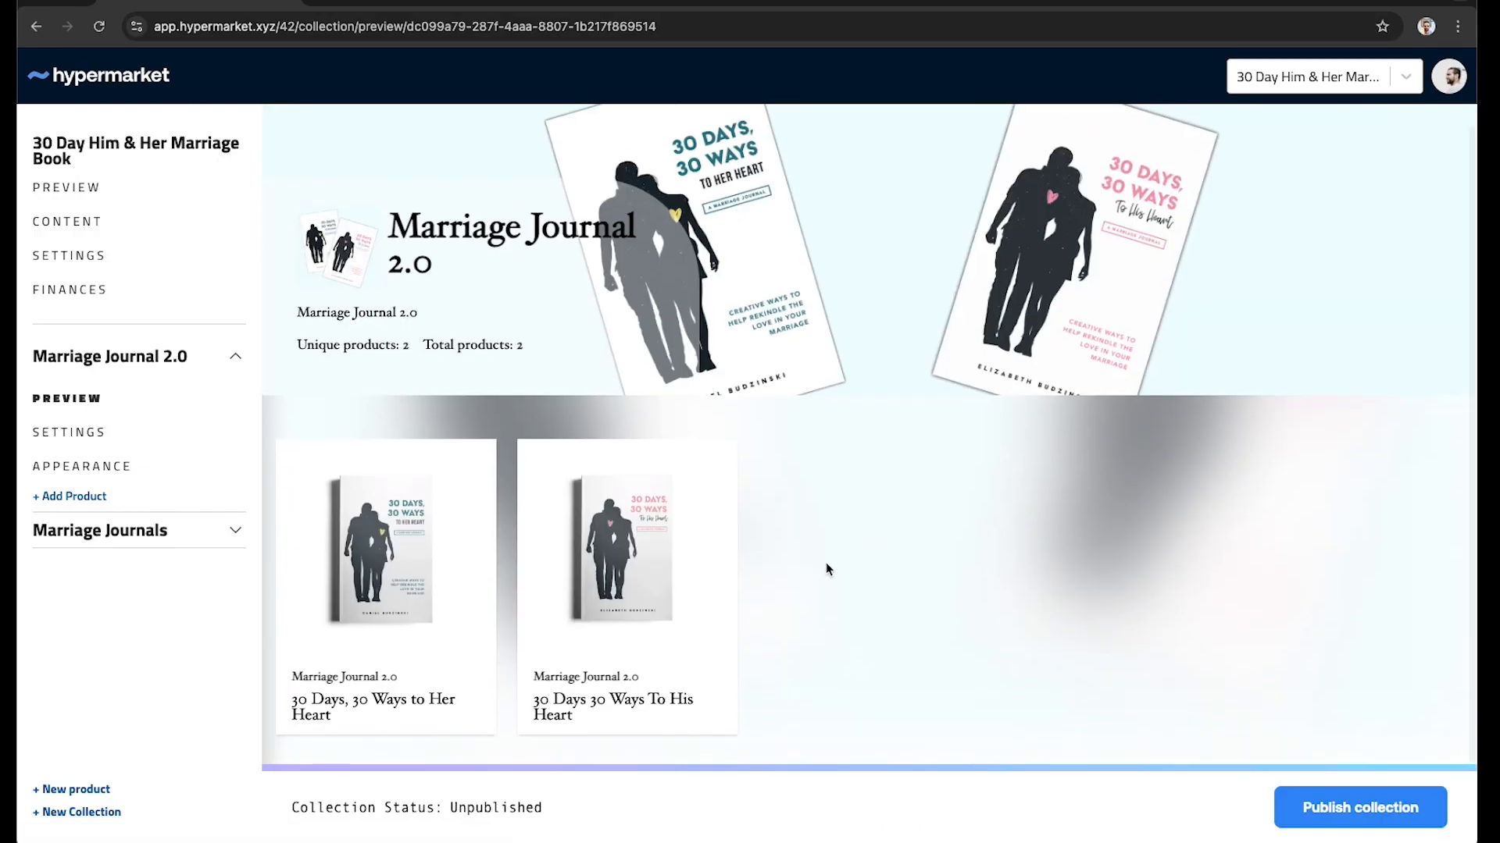
Step: Try the Light, Techy and Classy font styles in the collection's appearance, and set the font style to Modern
click(82, 467)
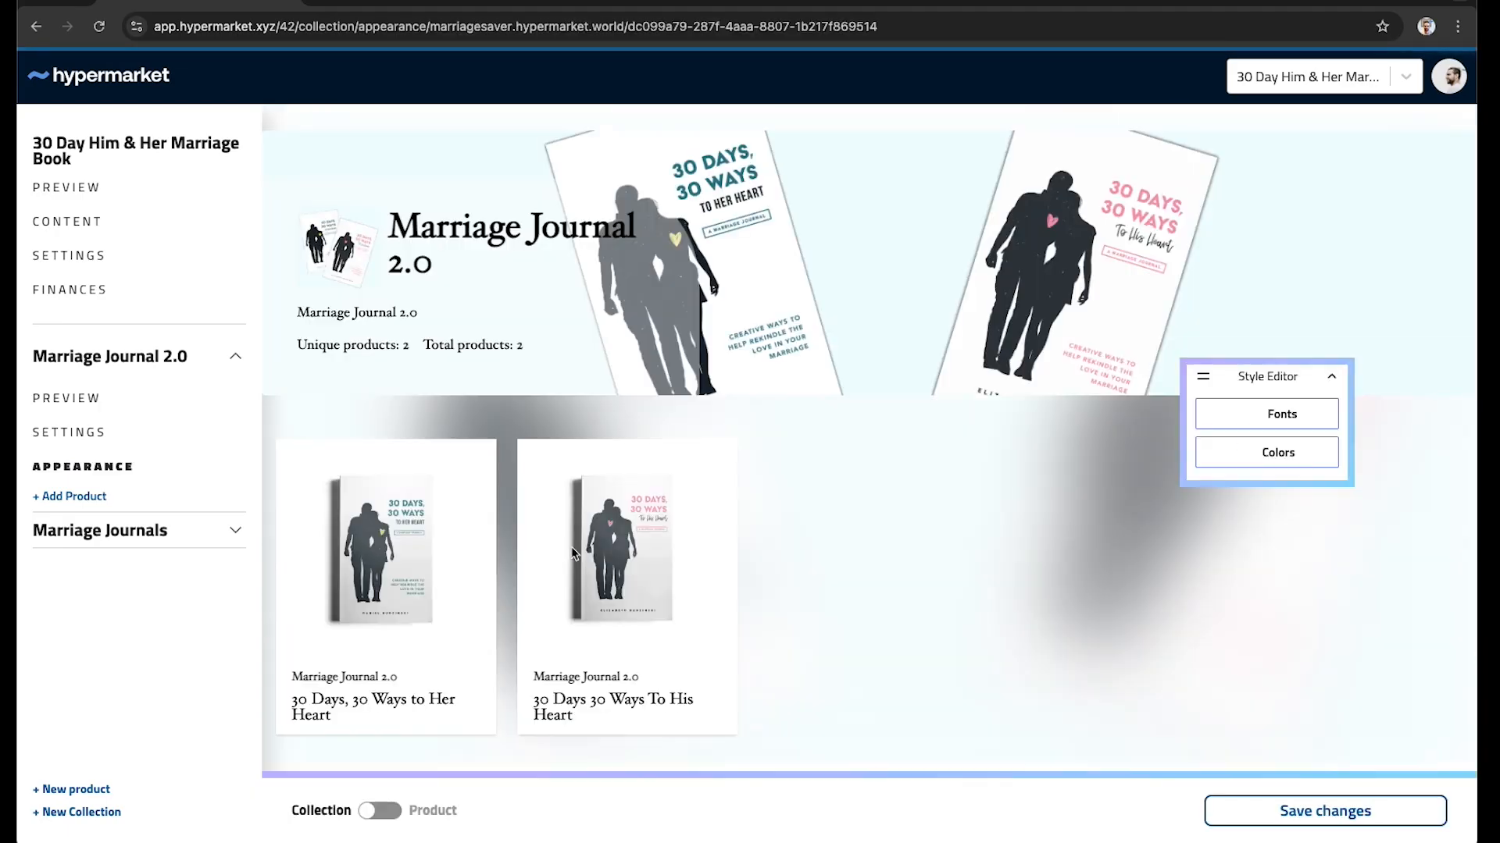
scroll(1158, 521, down, 1)
click(1278, 420)
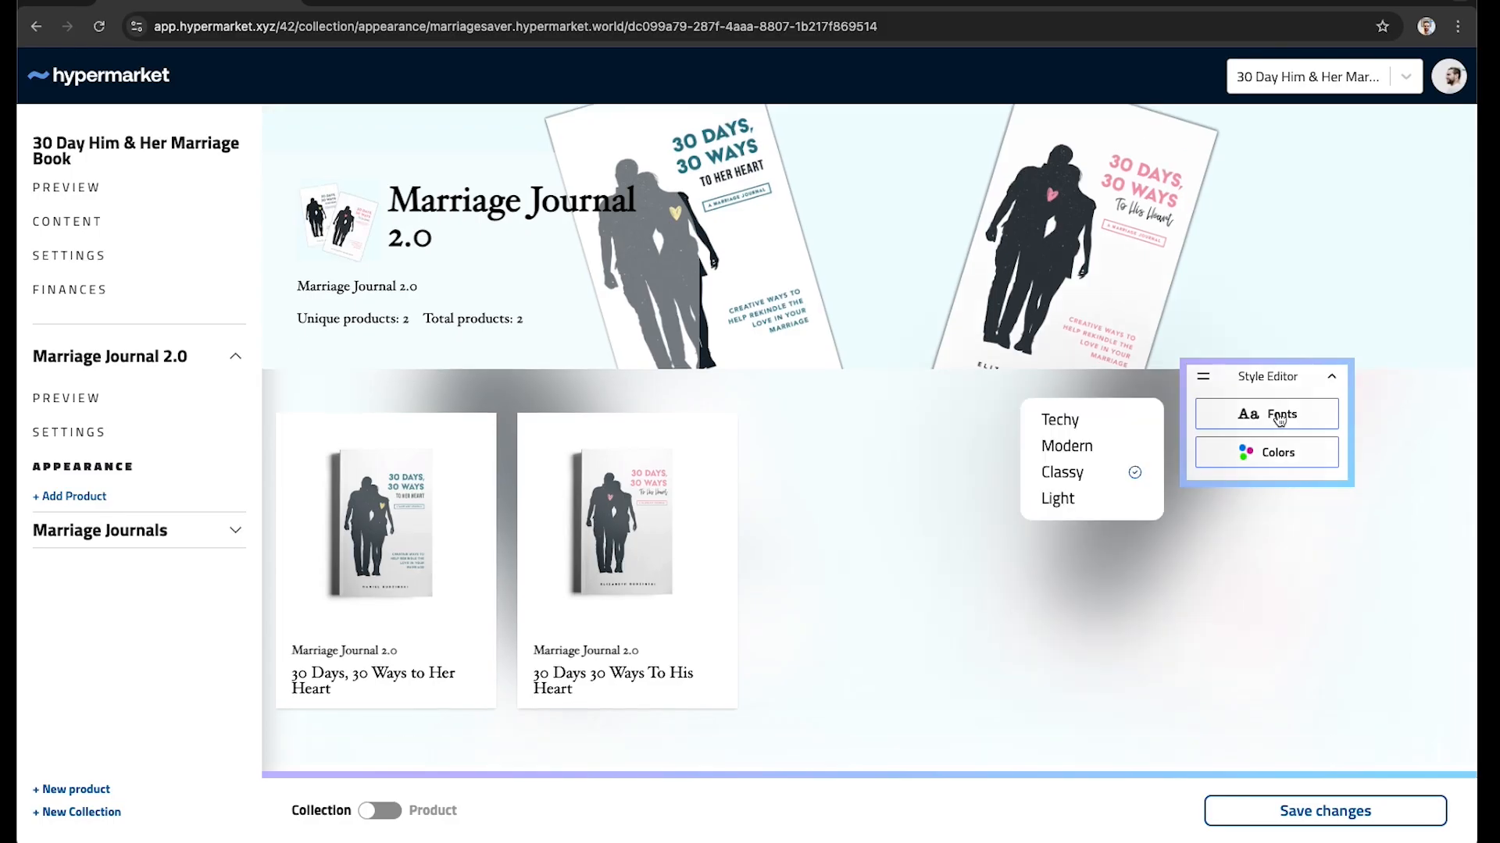
click(1066, 506)
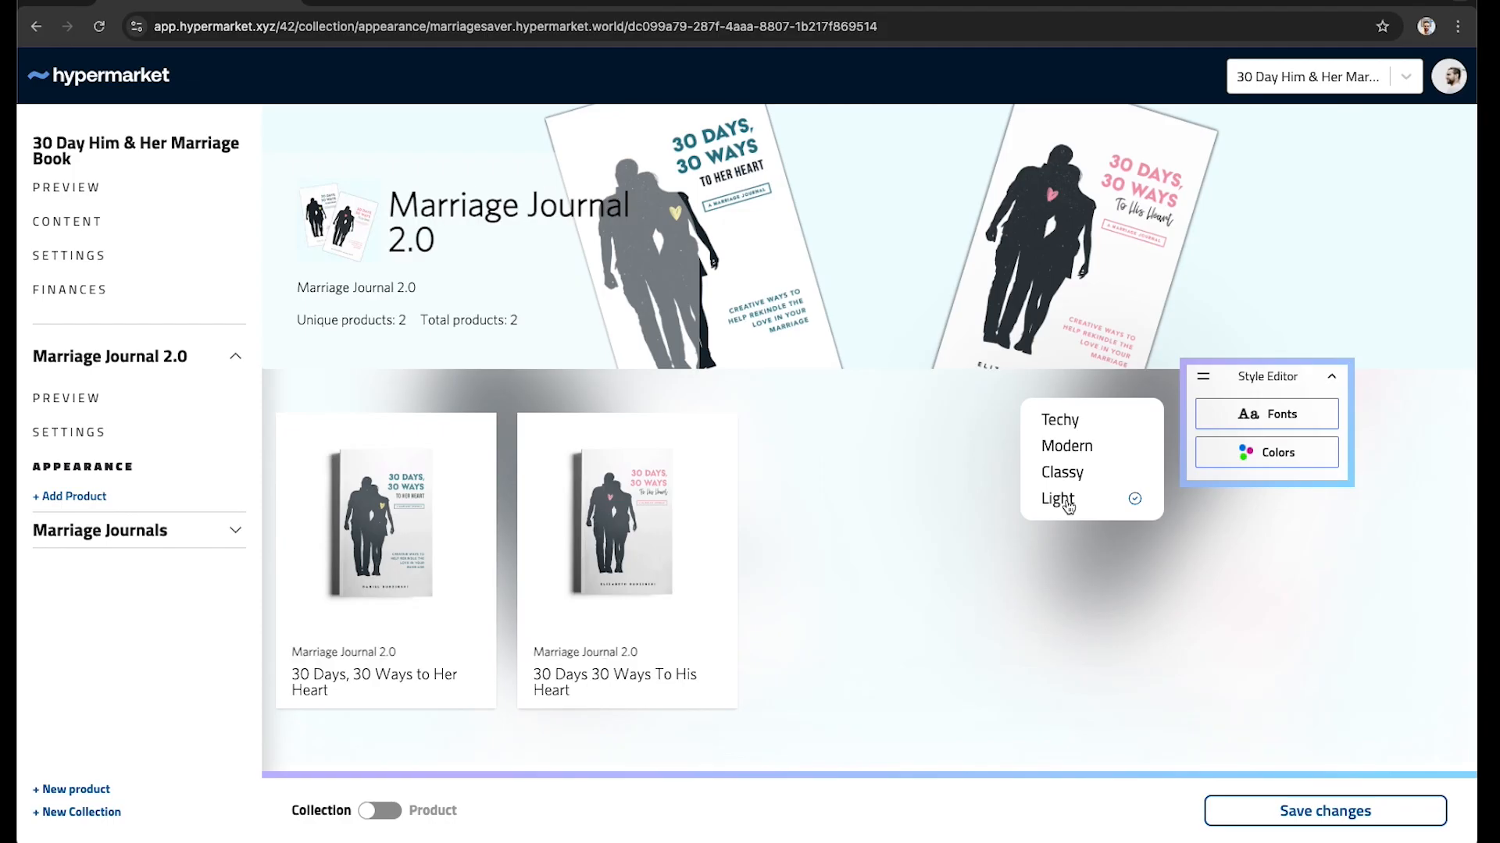
click(1085, 446)
click(1078, 422)
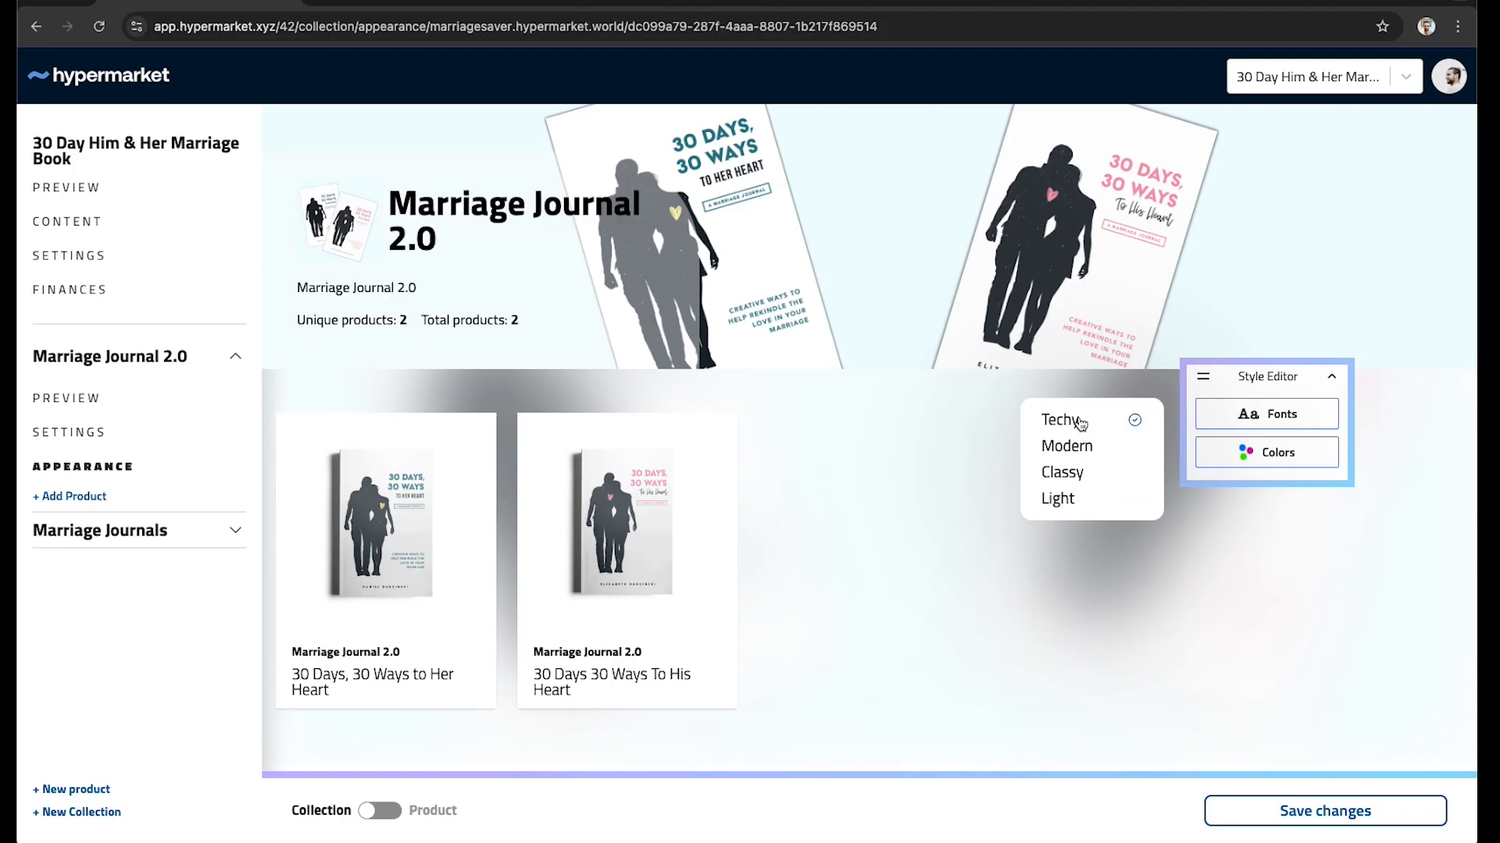
click(1079, 450)
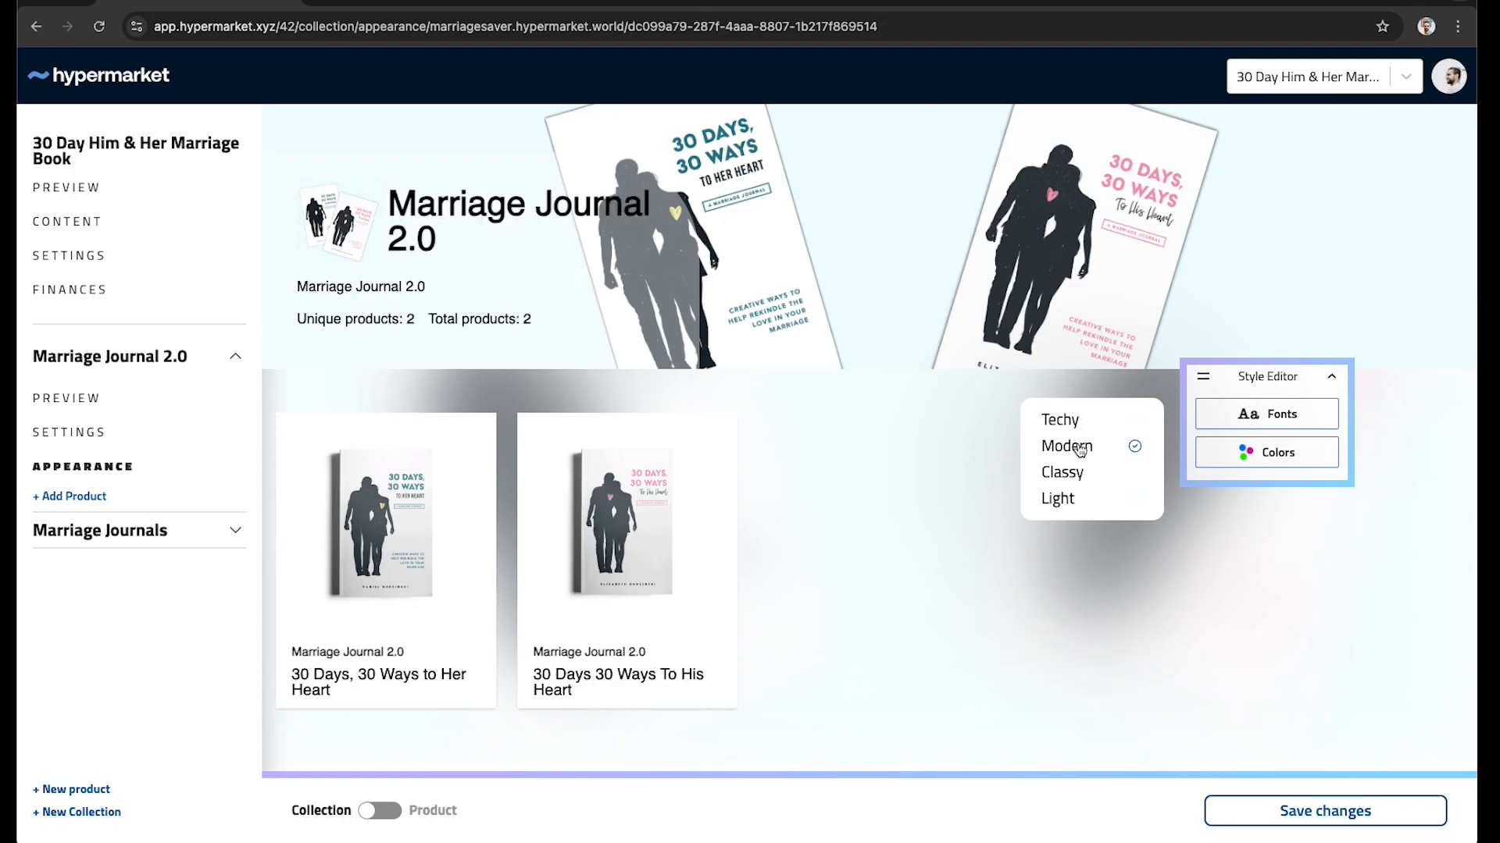
click(1074, 471)
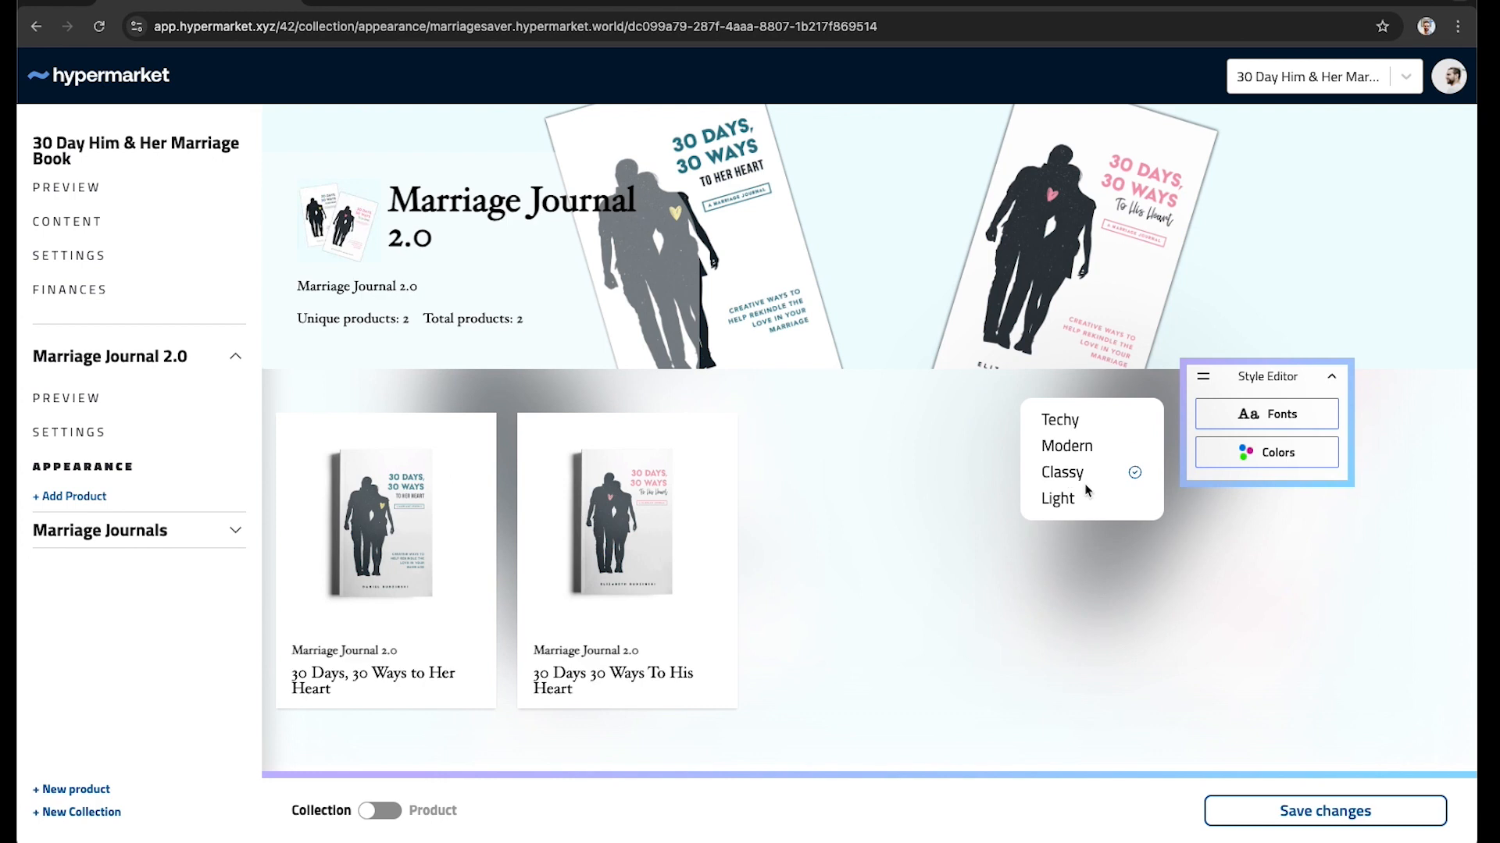
click(1091, 450)
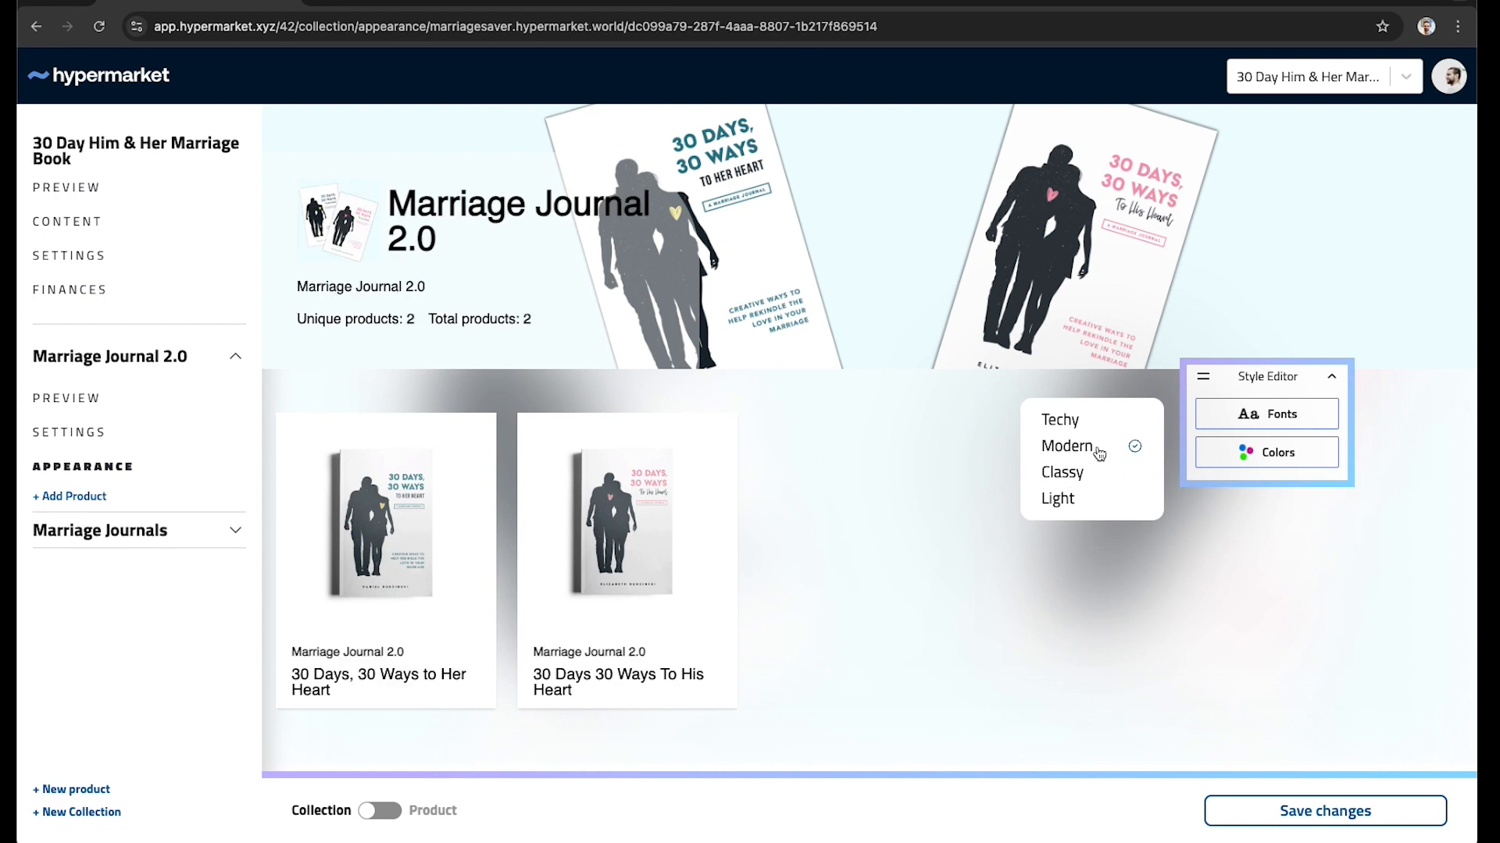
Step: Try blue and red as the light theme's background color, and restore it to white
click(1293, 455)
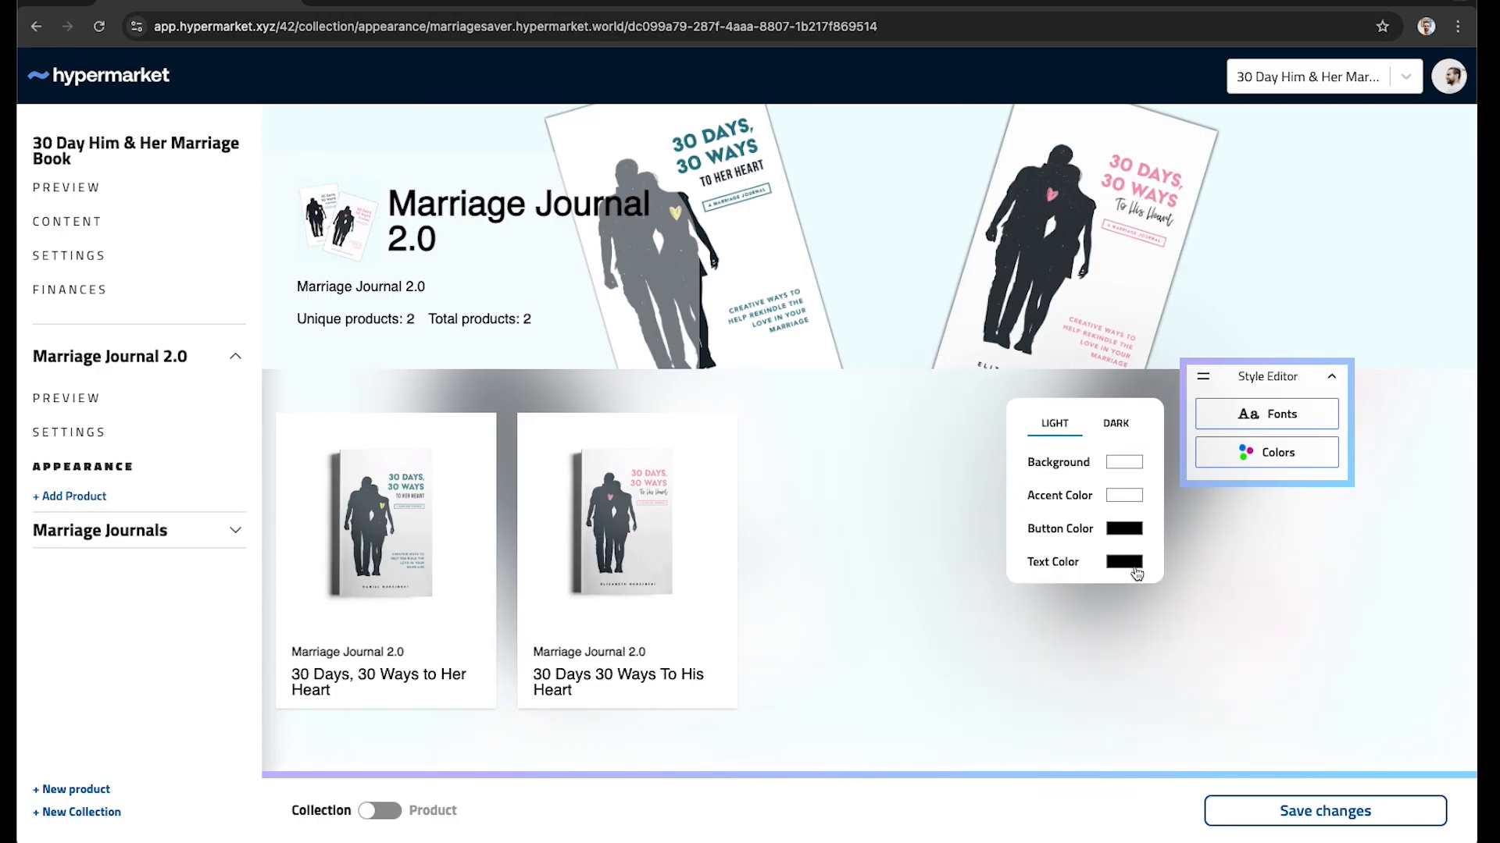
click(1122, 466)
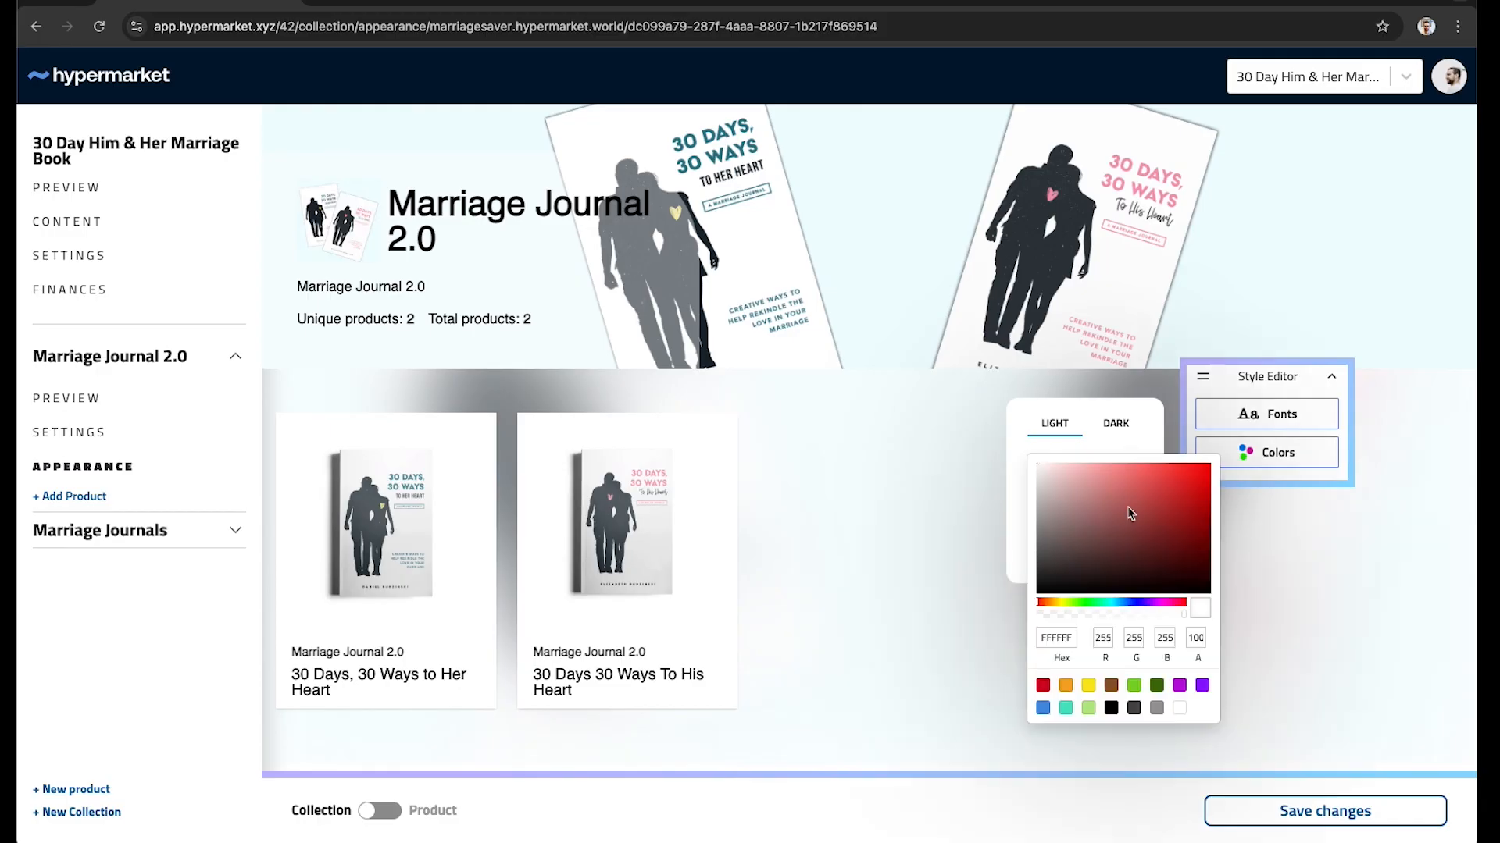
click(1043, 709)
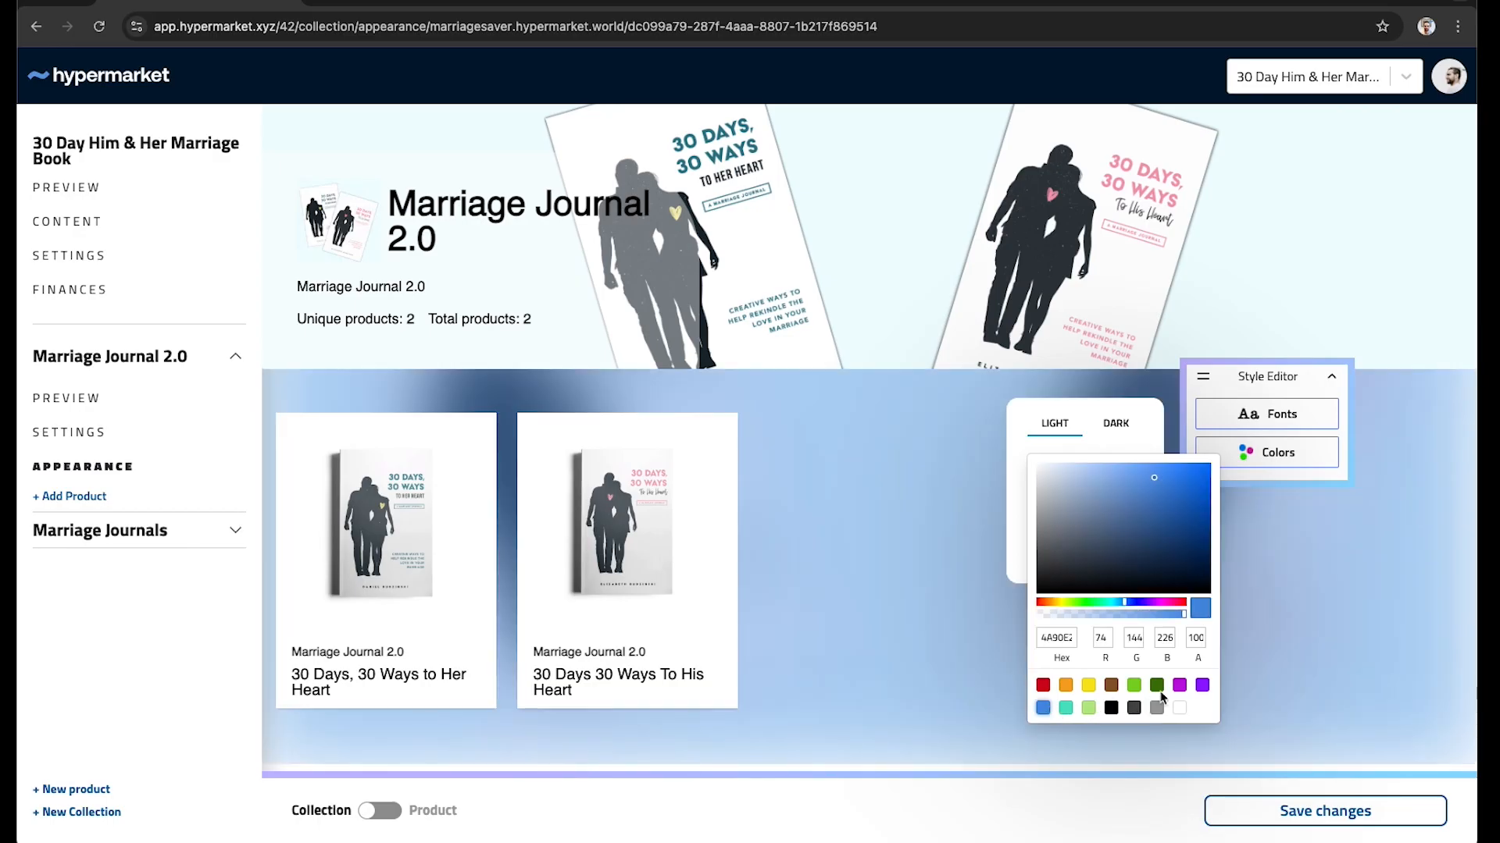
click(1044, 686)
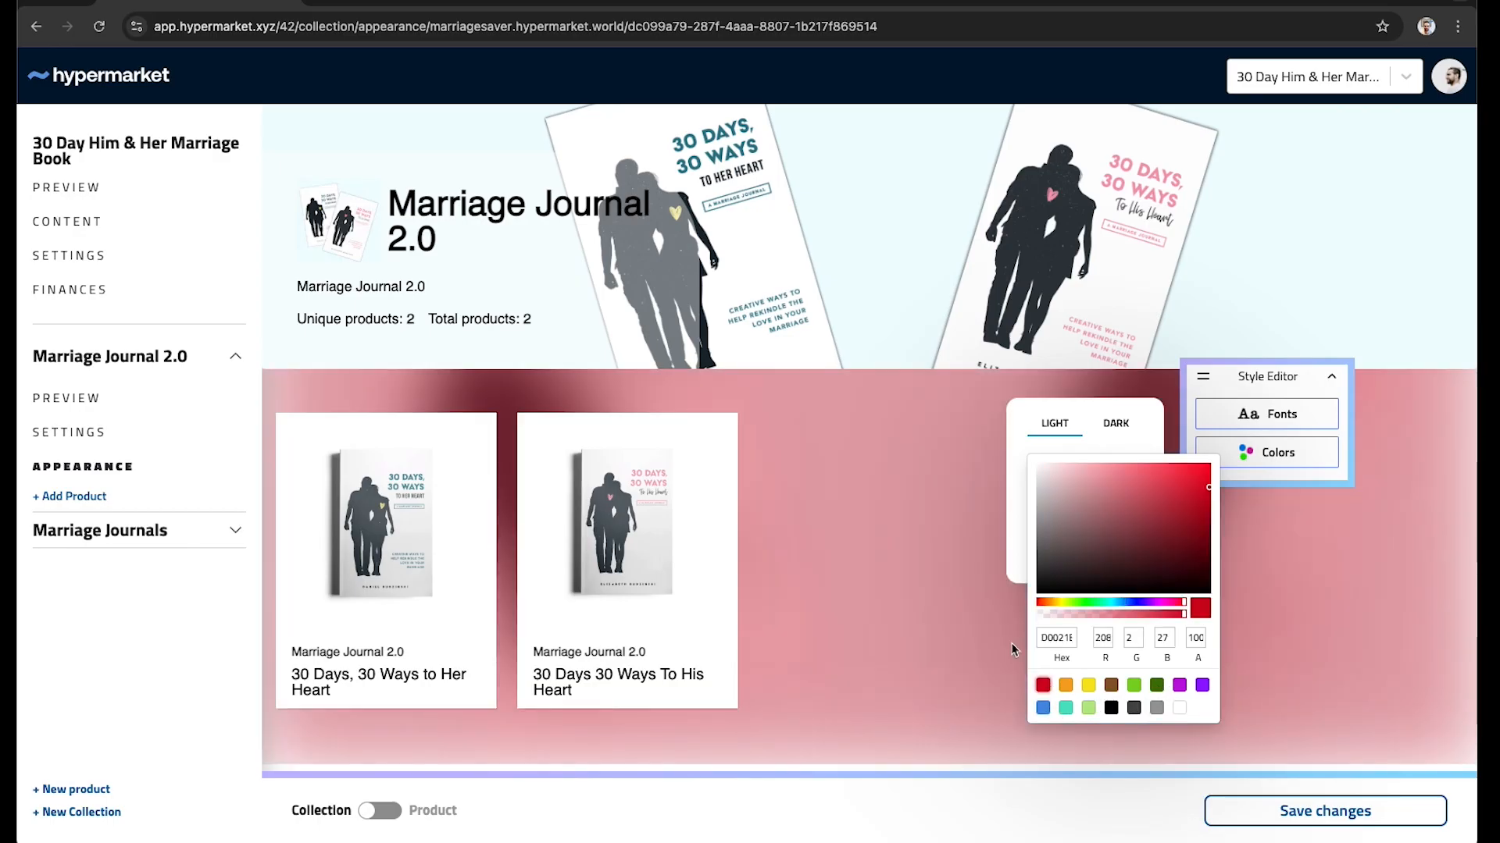
click(1184, 709)
click(1059, 412)
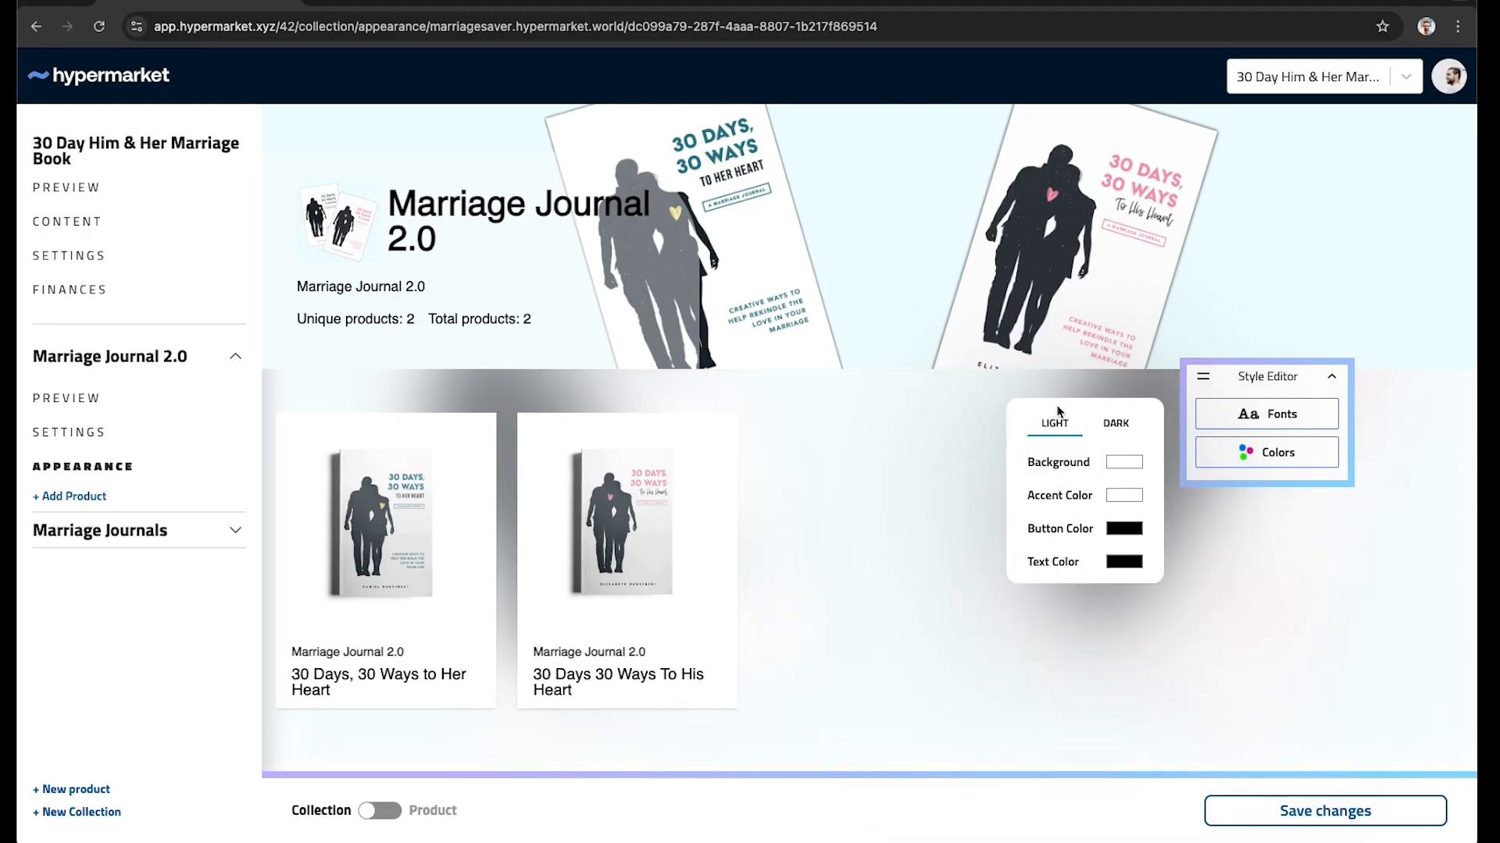
Step: Try blue and red accents for the light theme, restoring white, and set the button color to white
click(1123, 496)
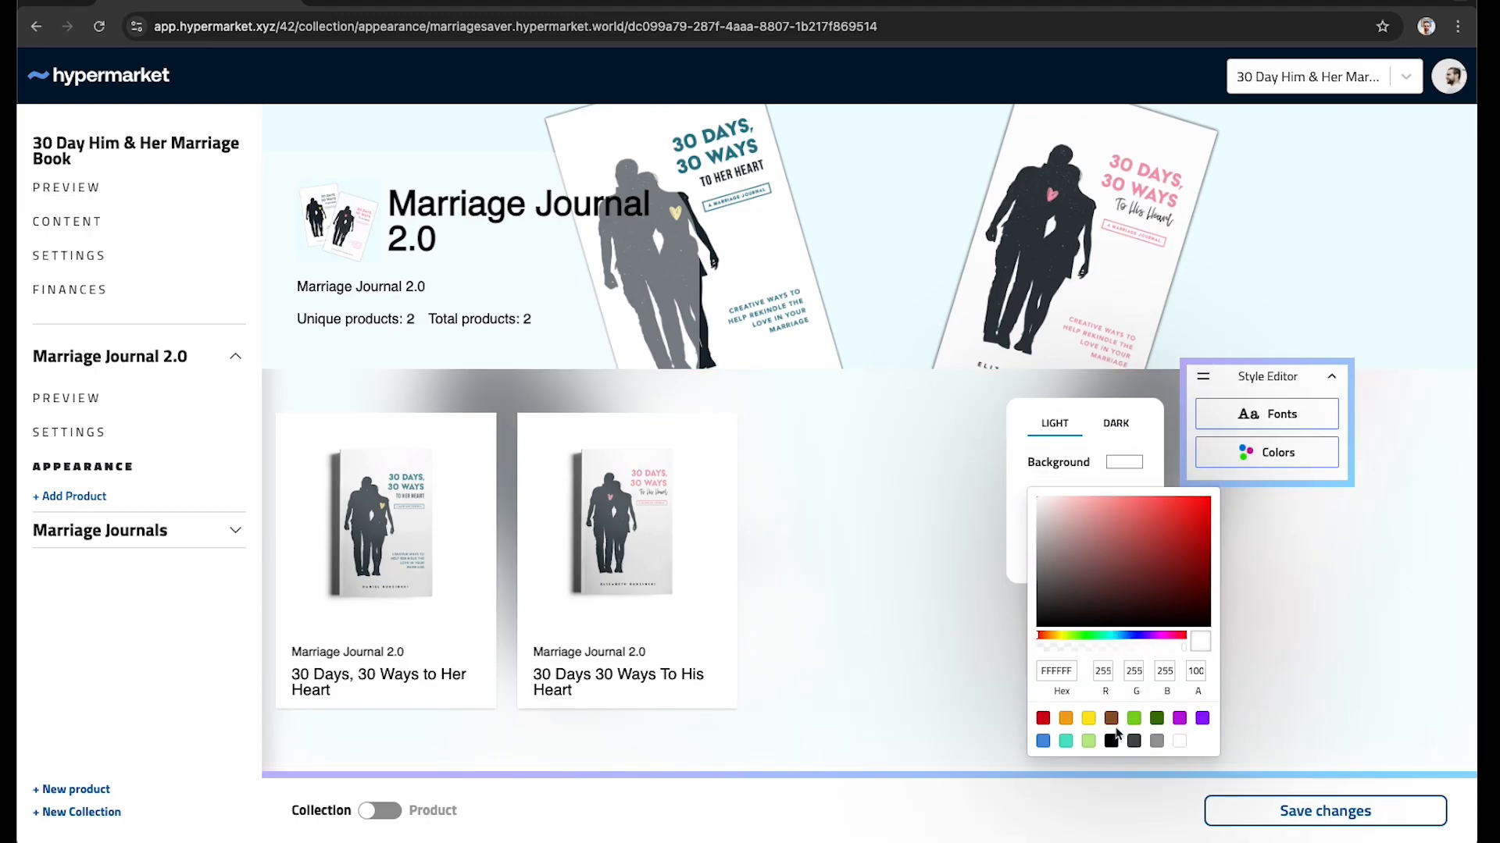
click(1043, 742)
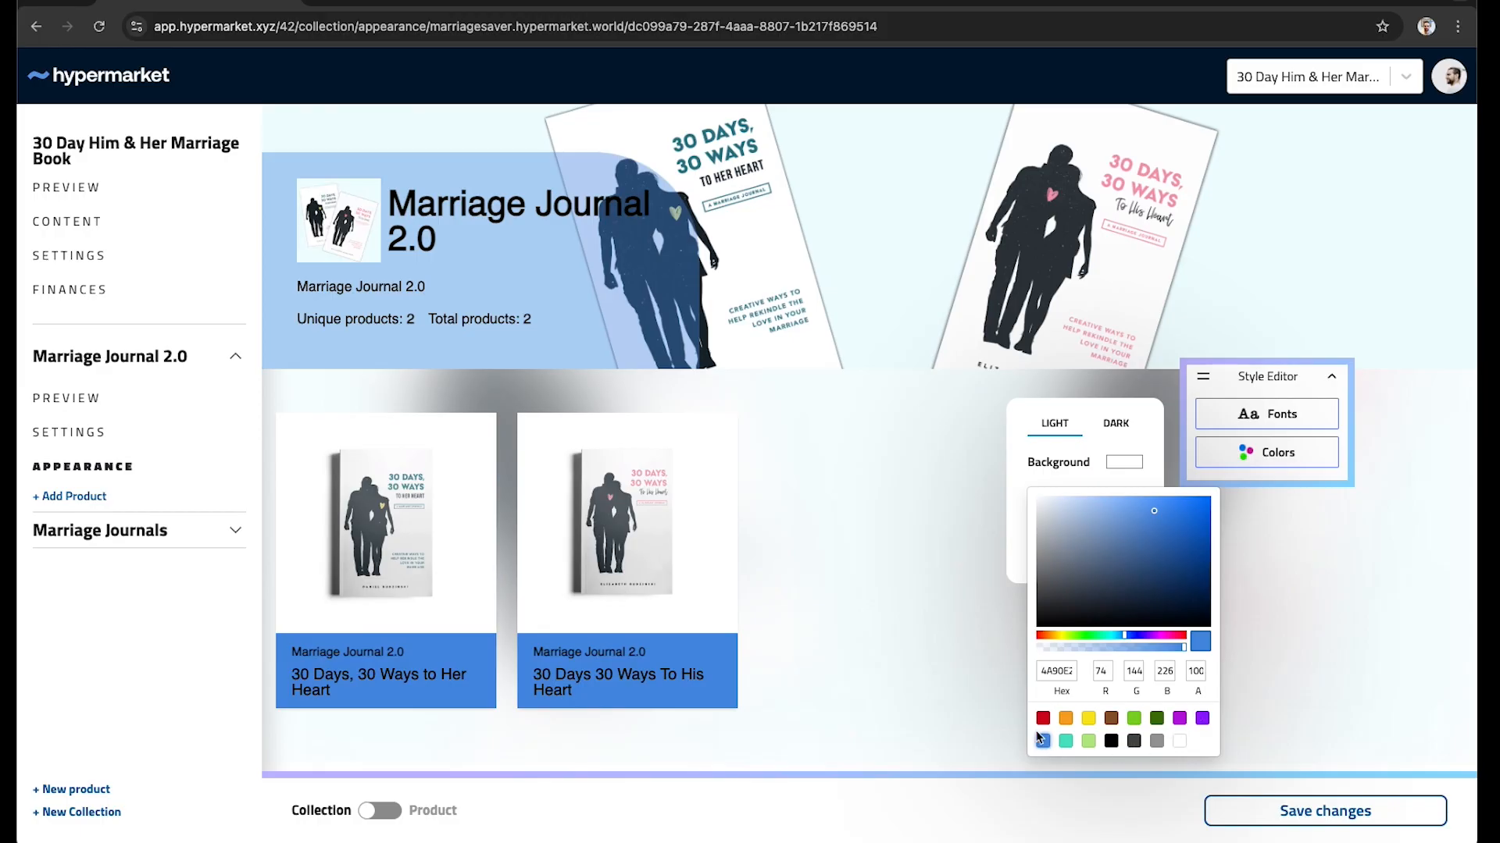
click(1044, 719)
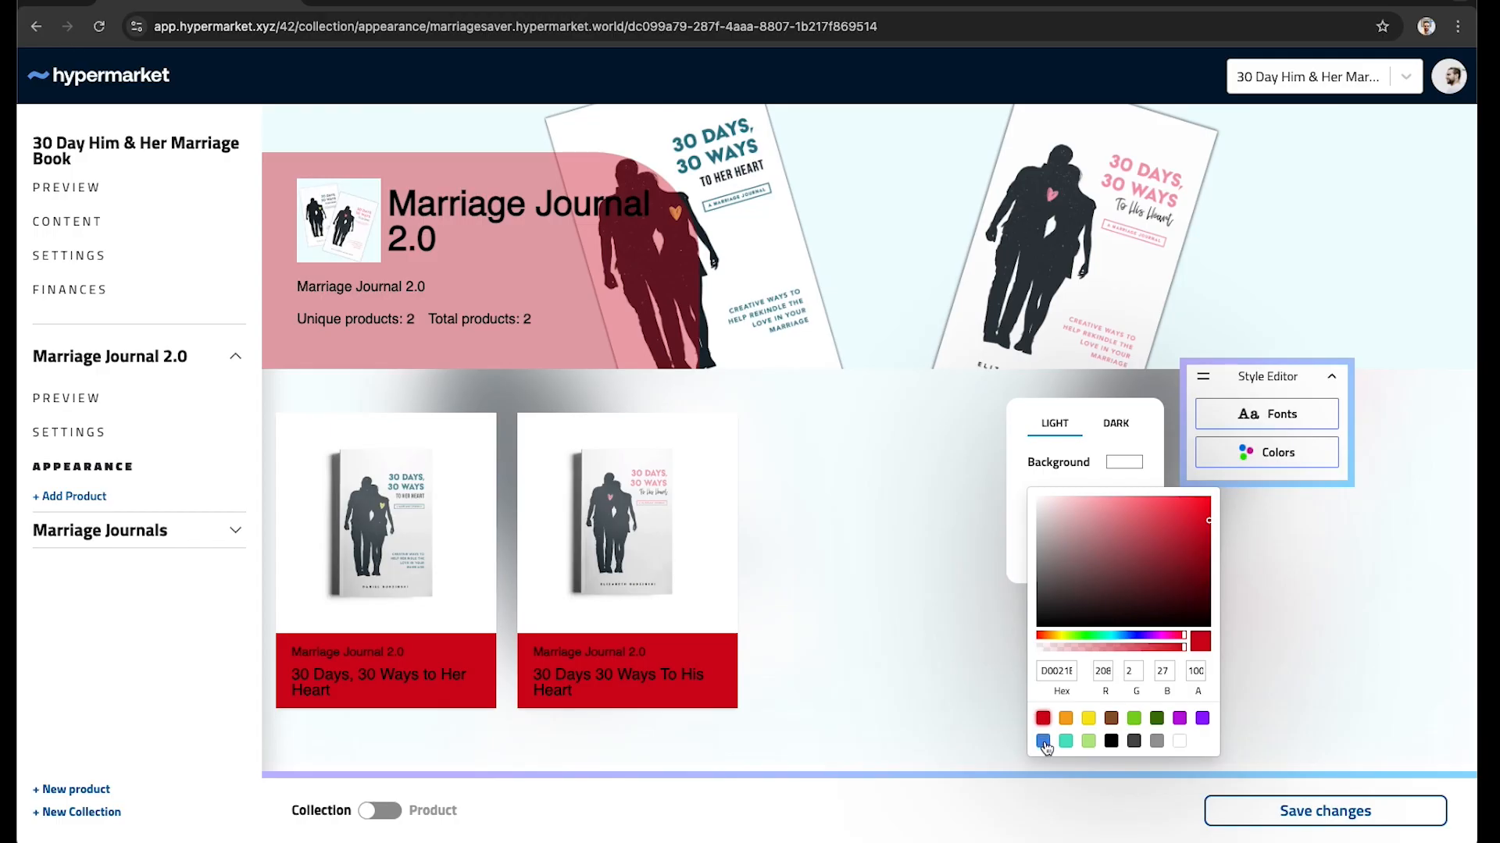
click(1043, 740)
click(1181, 742)
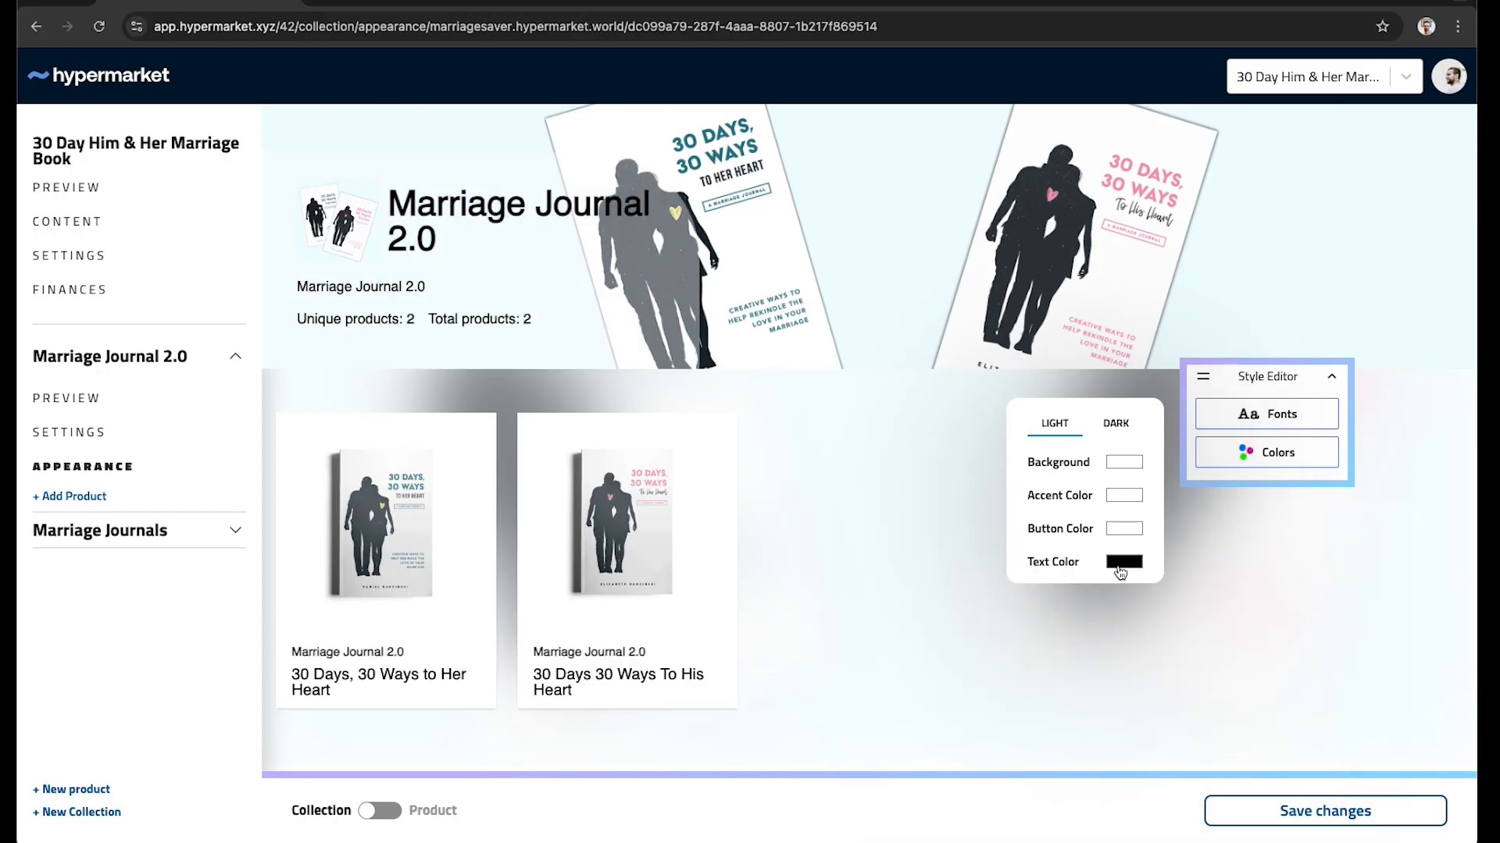
Step: Try blue as the light theme's text color, and restore it to black
click(1125, 562)
click(1043, 809)
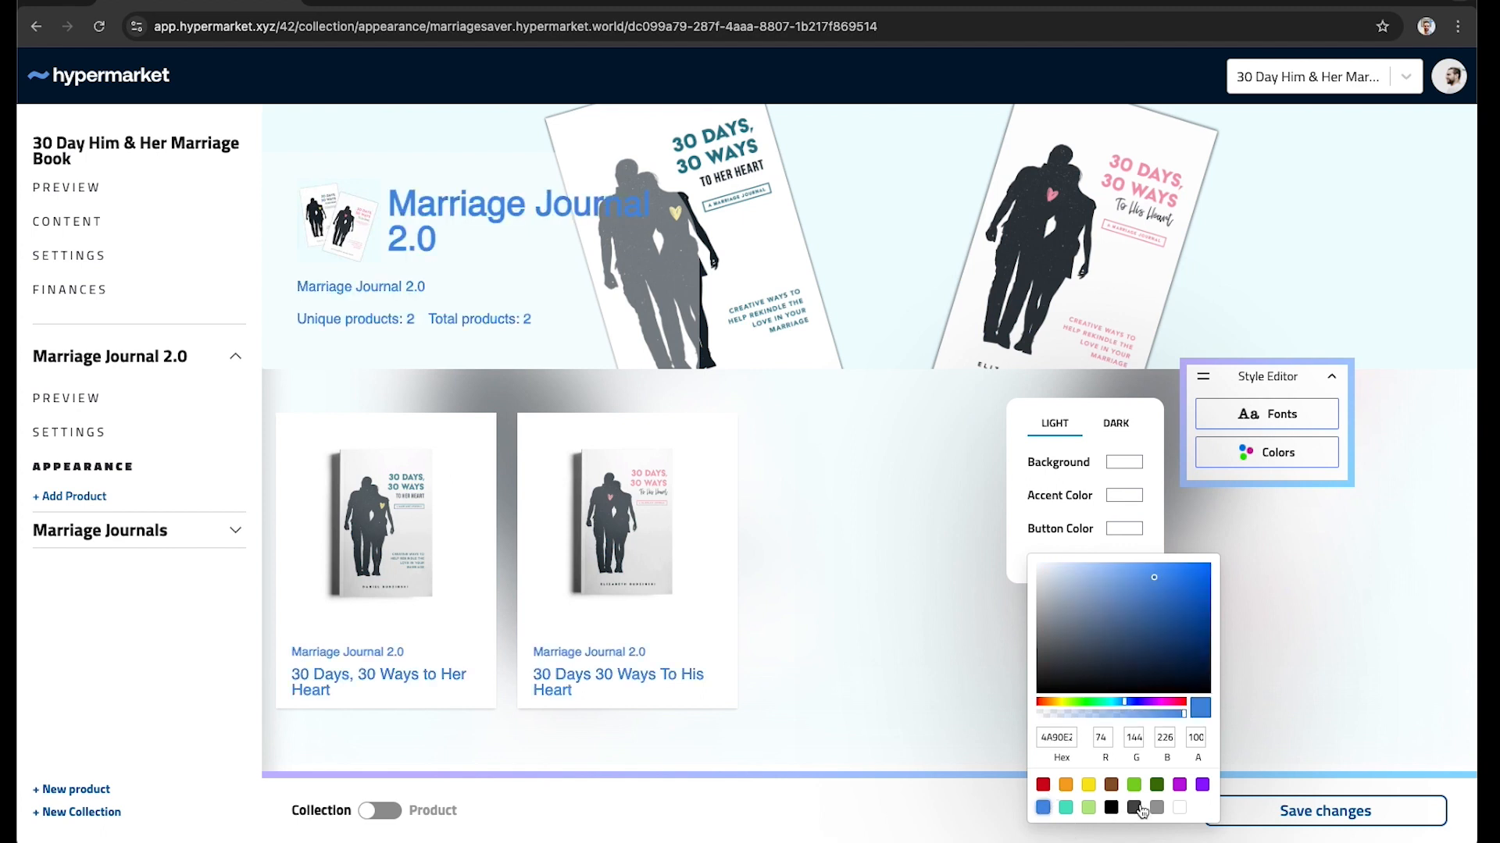
click(1111, 809)
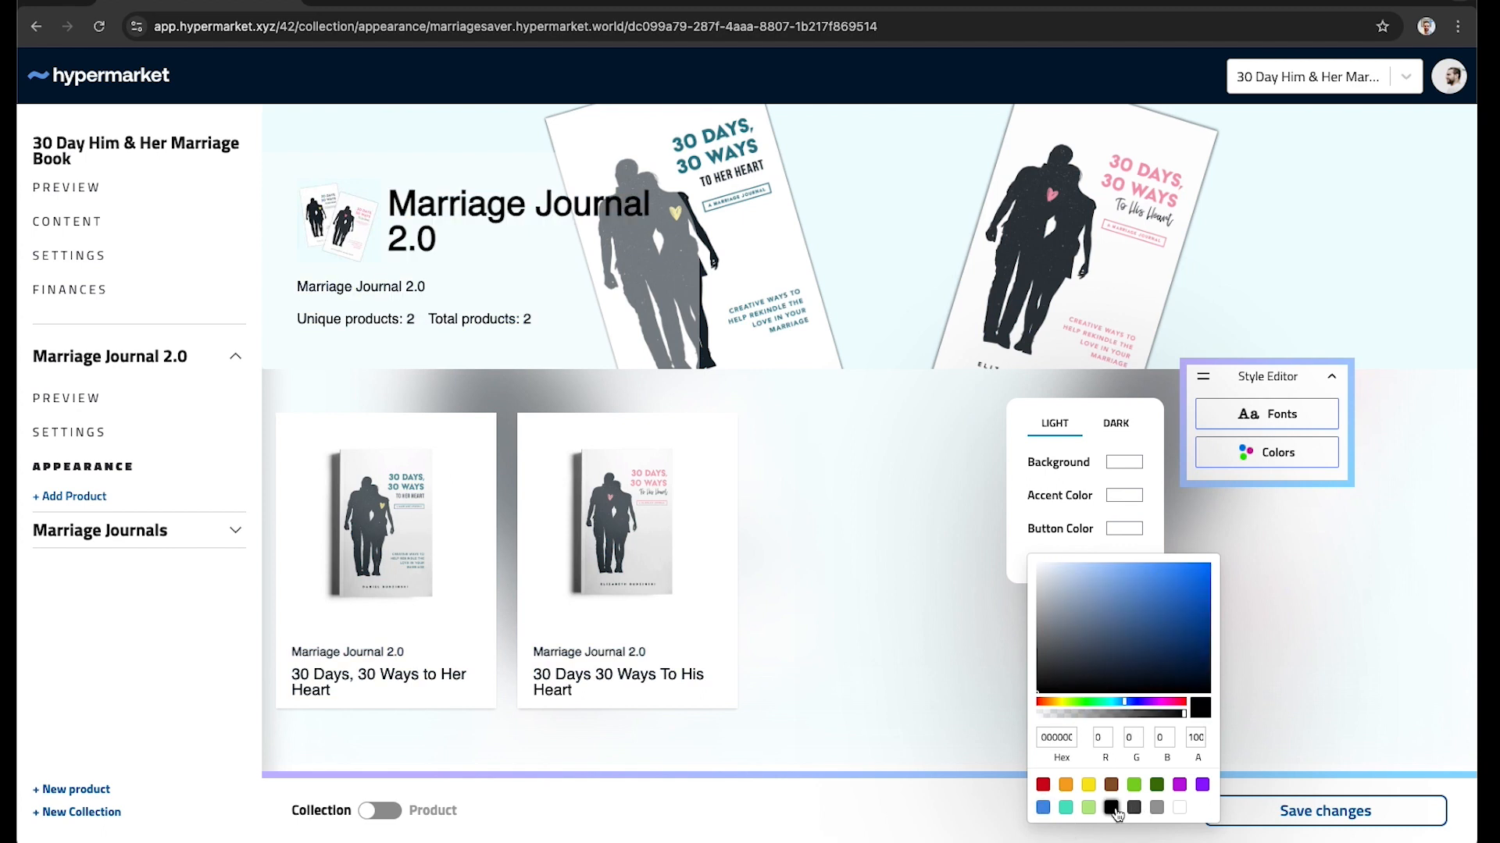
click(1294, 697)
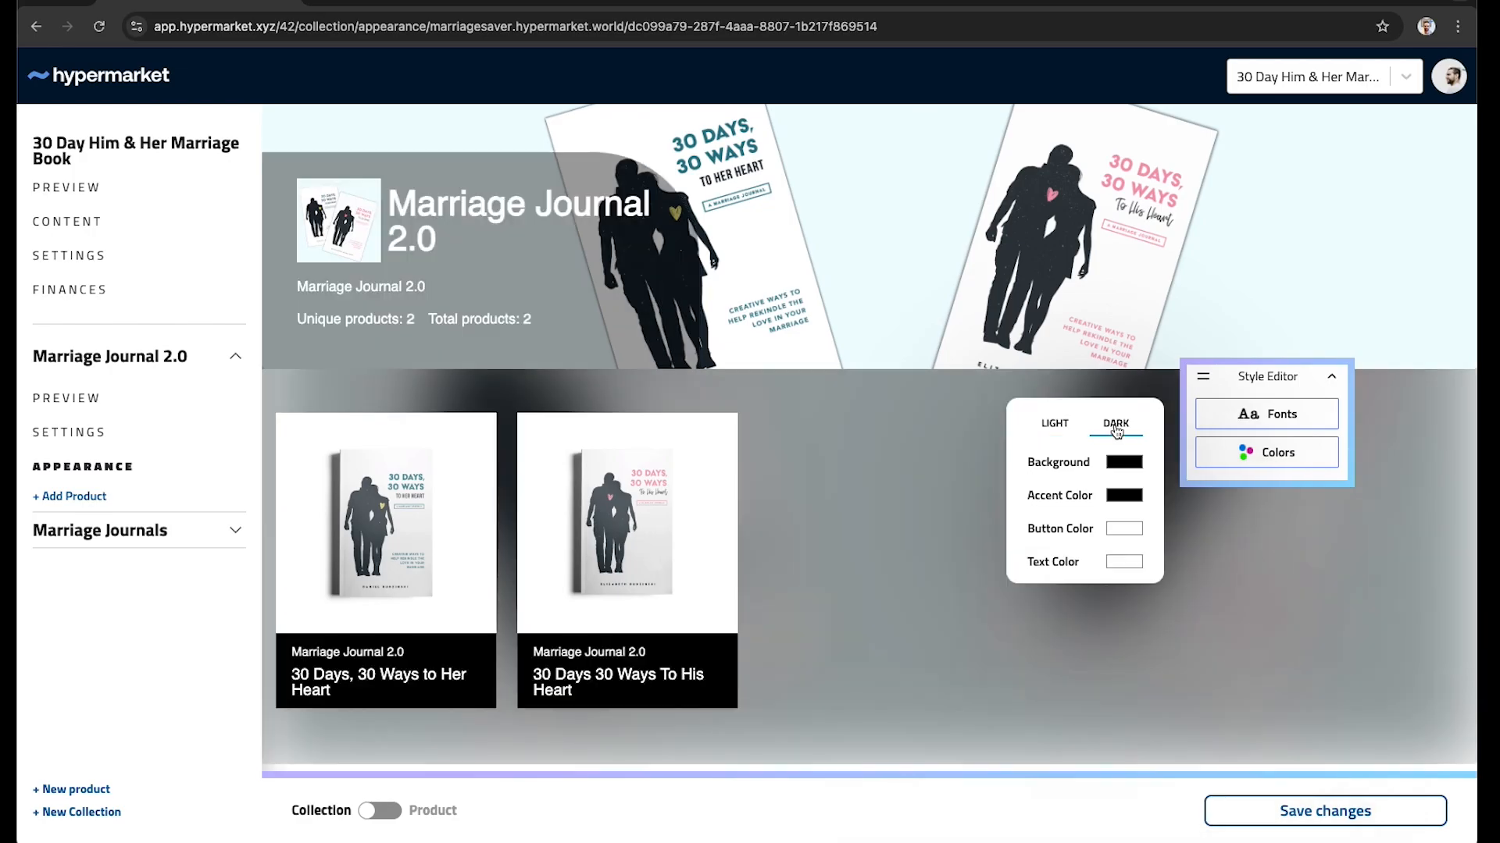
Step: Try a blue background for the dark theme, set it to white, and return to the light theme
click(1122, 431)
click(1124, 468)
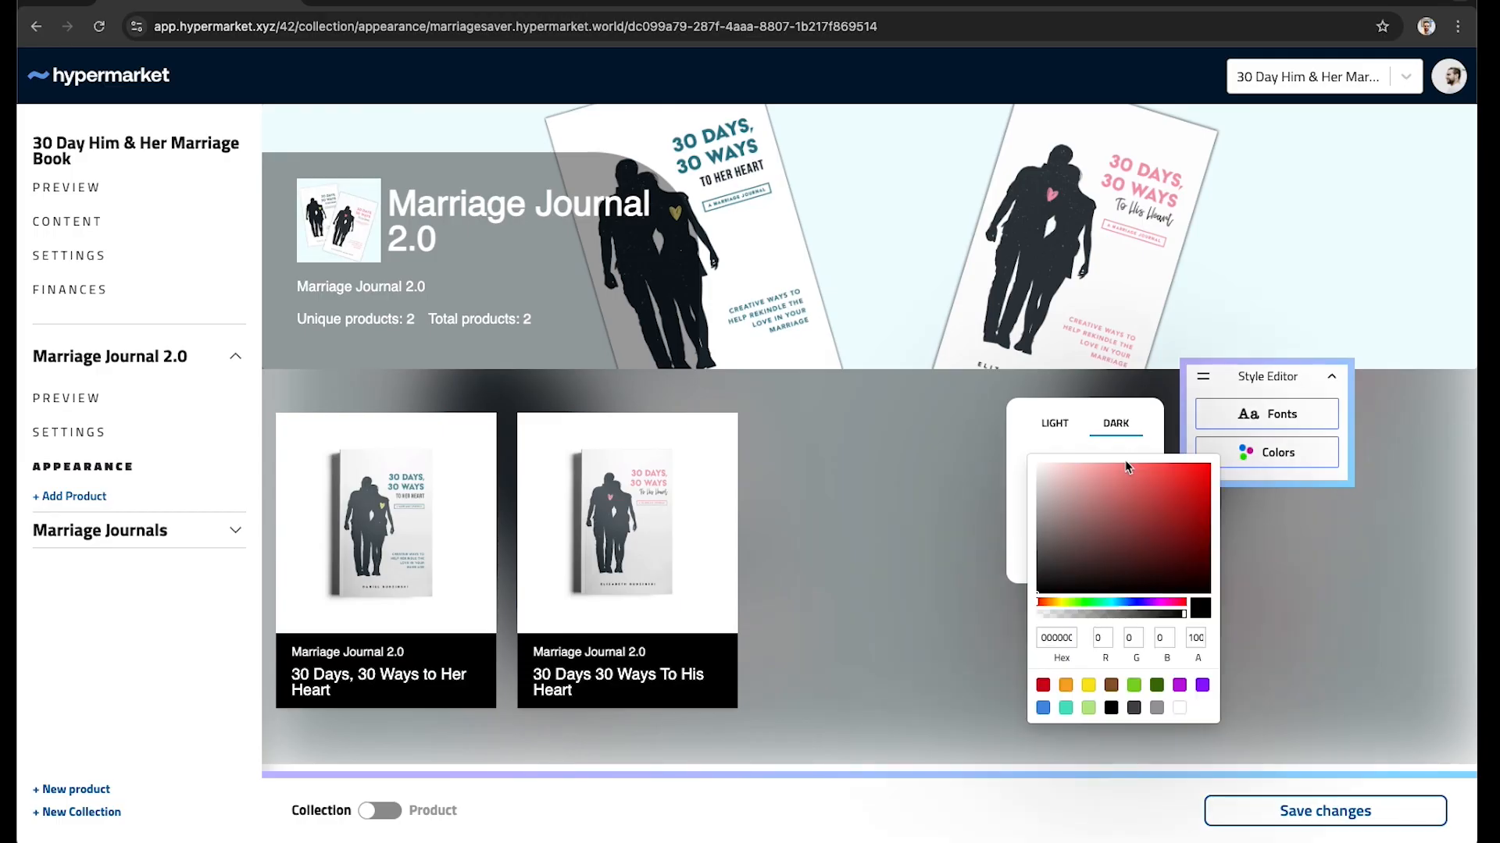
click(1044, 708)
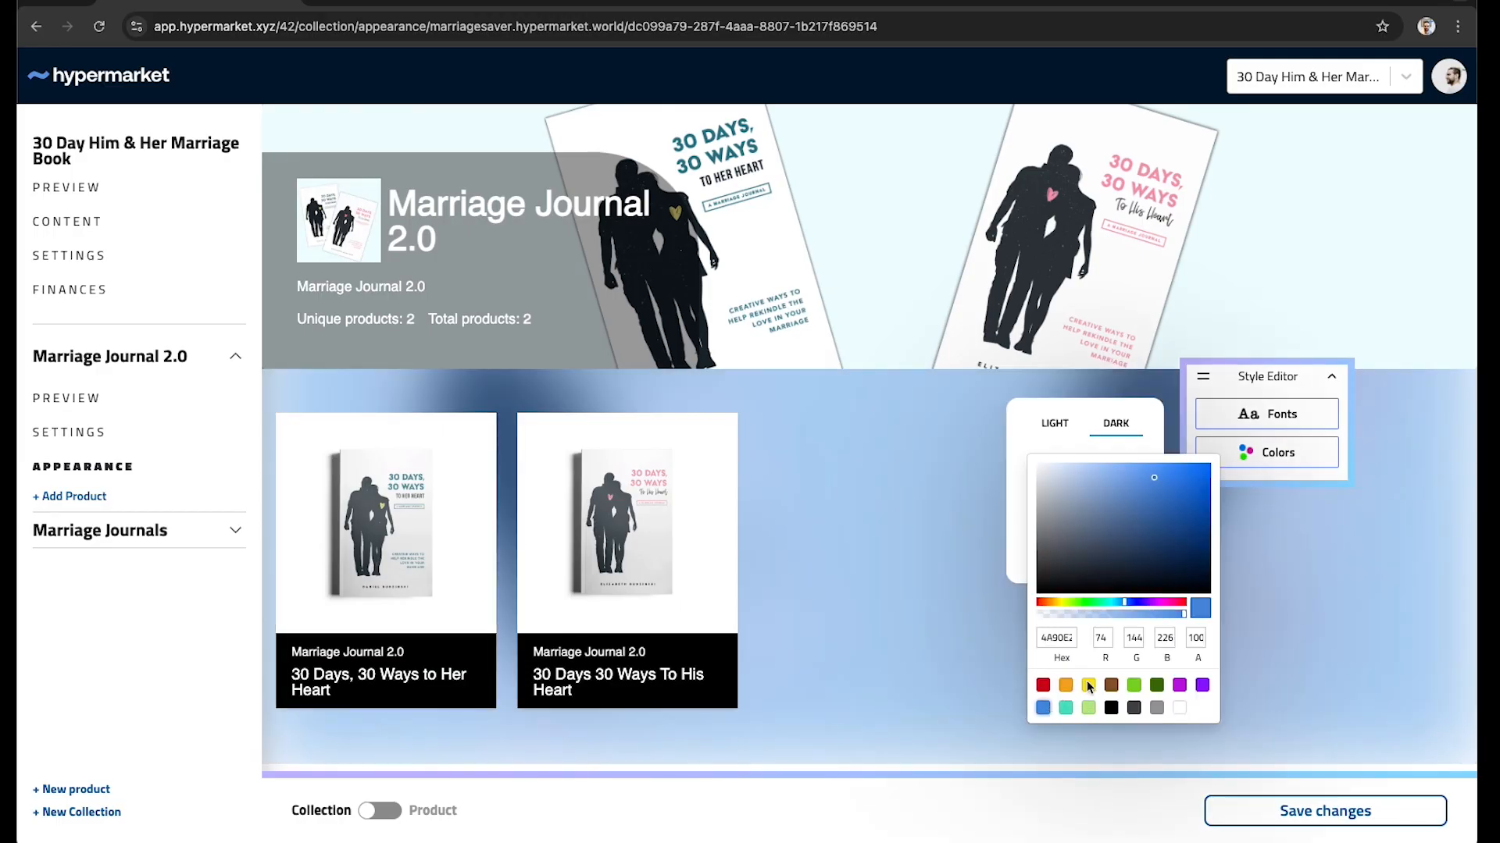
click(1175, 709)
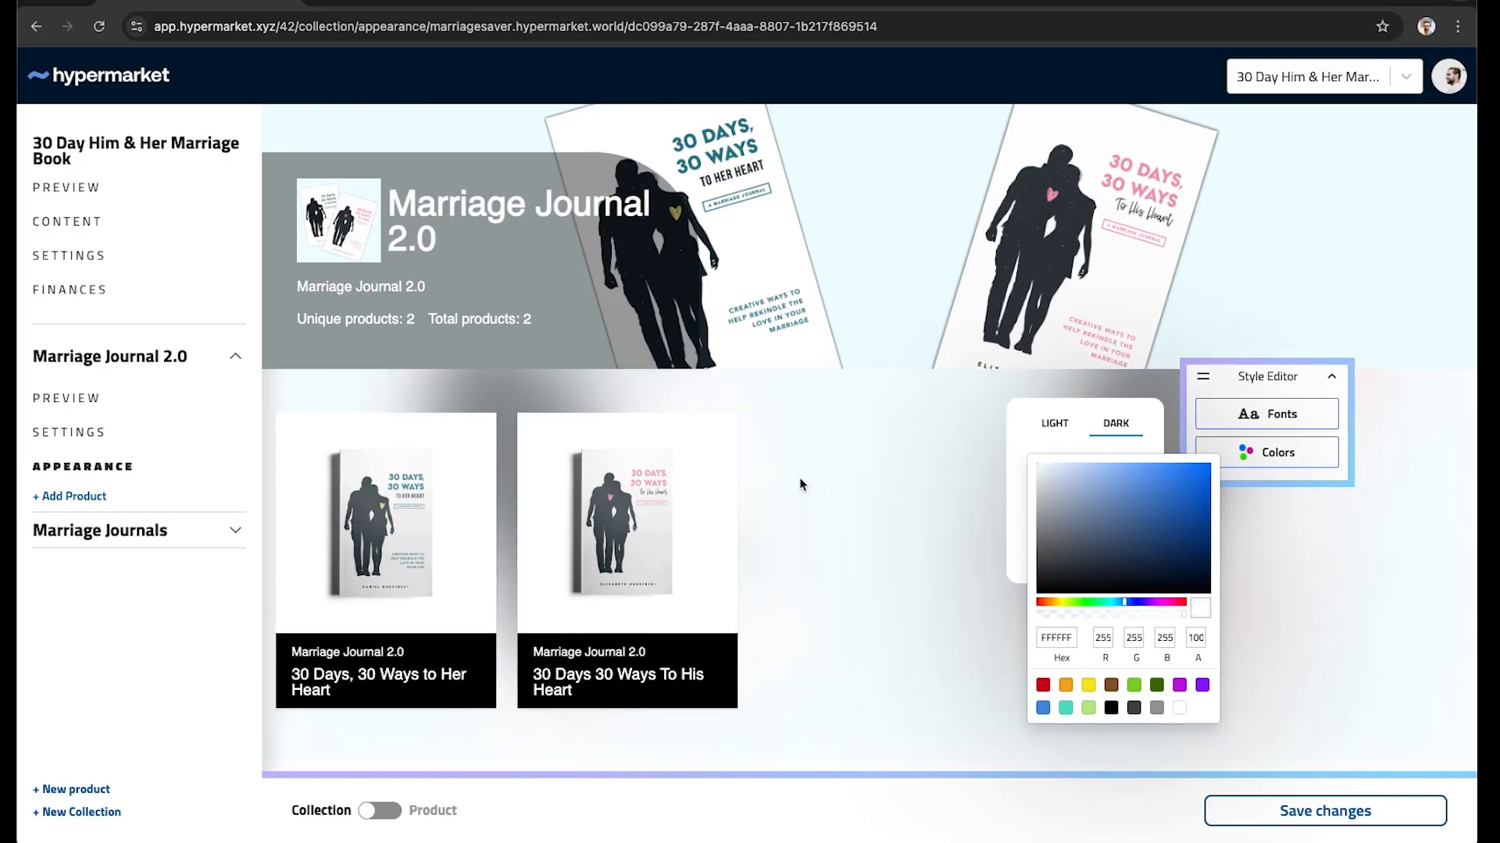
click(1056, 429)
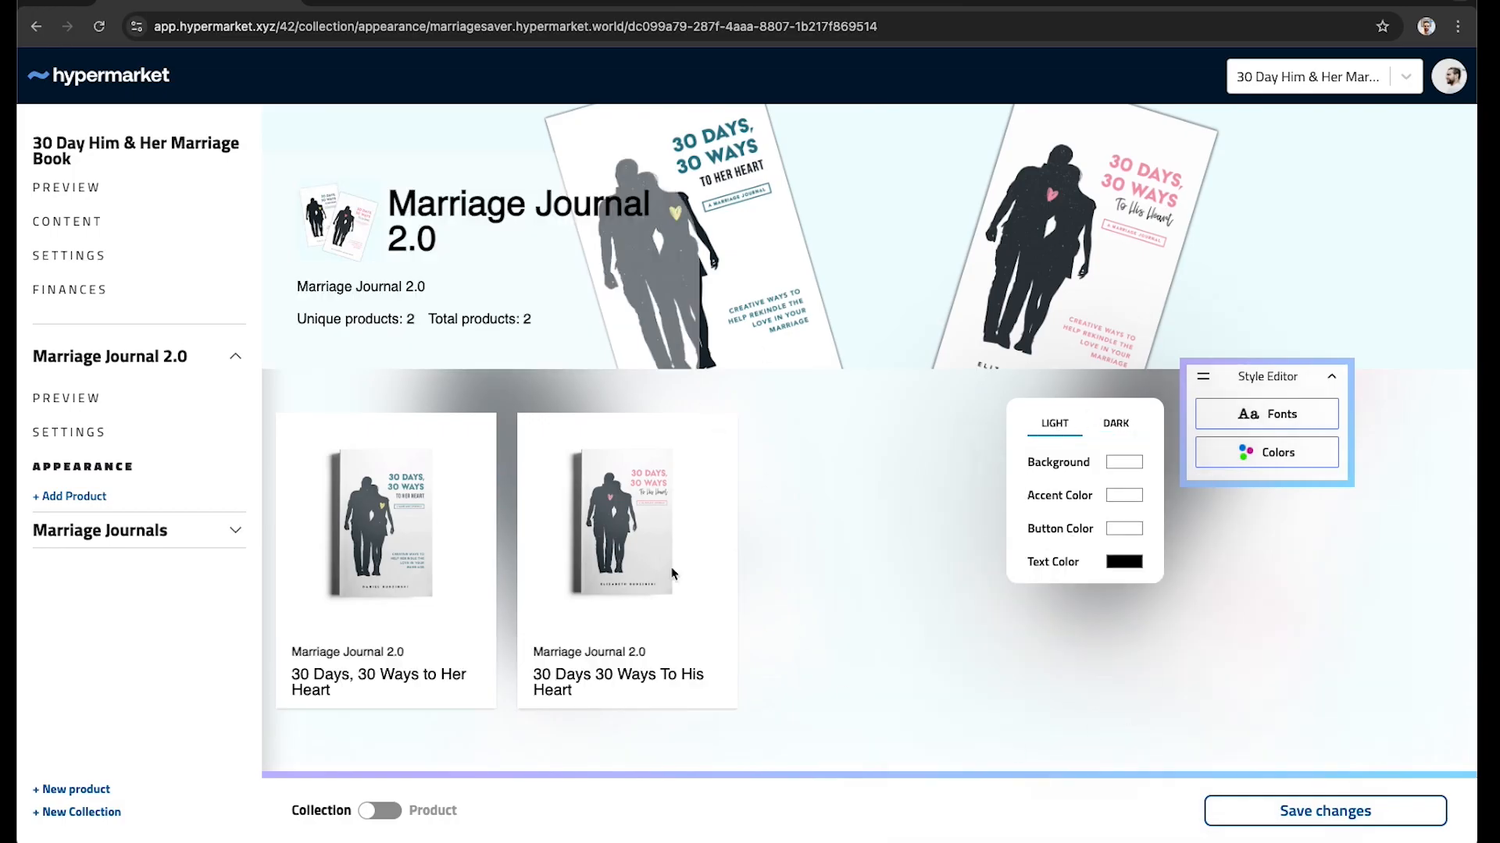
Step: Close the color settings, save the collection's style and open the collection preview
click(1292, 459)
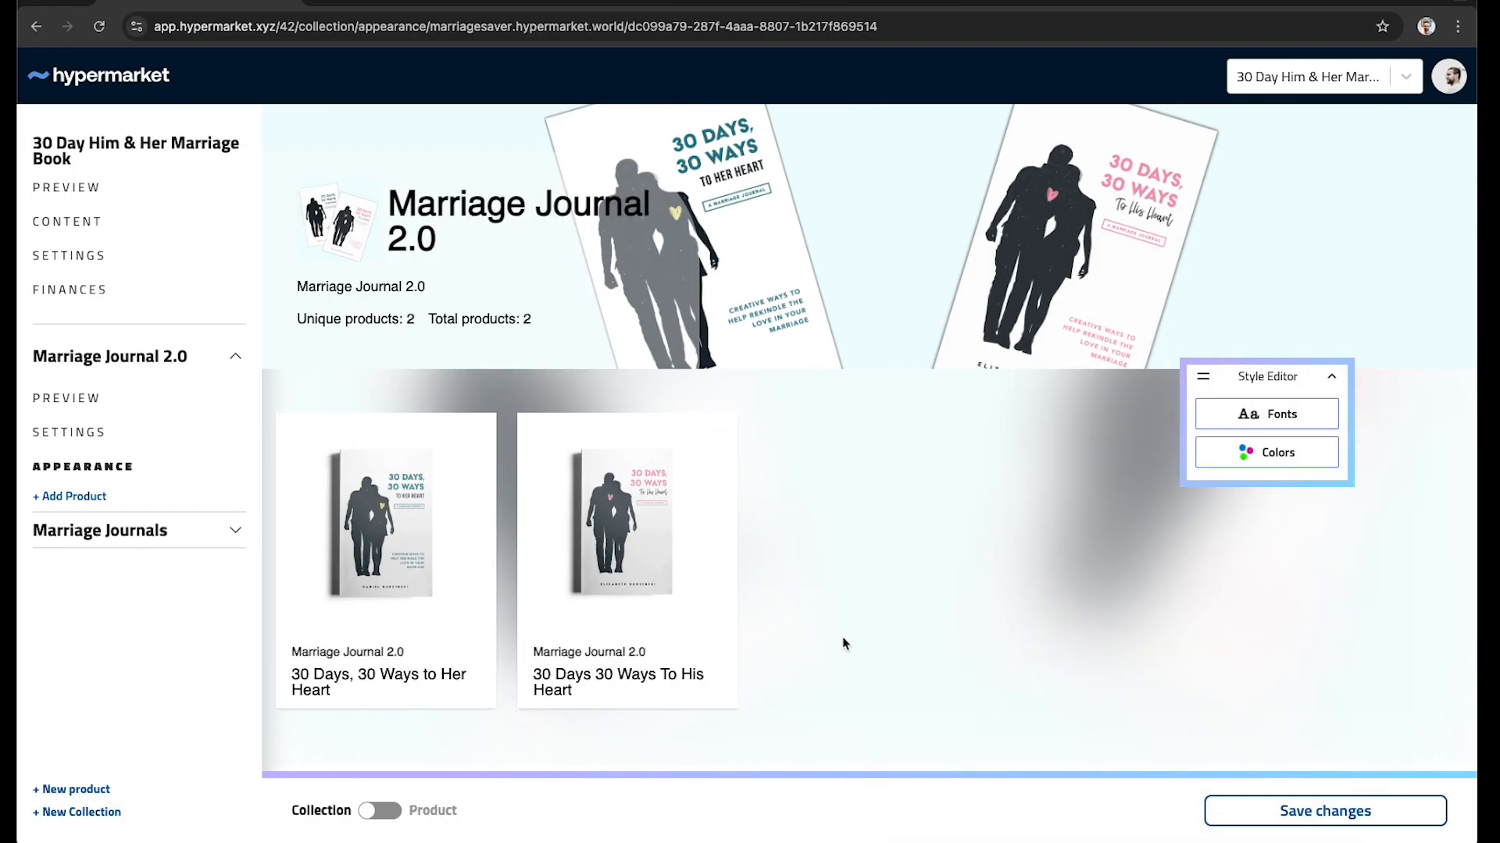
click(1336, 817)
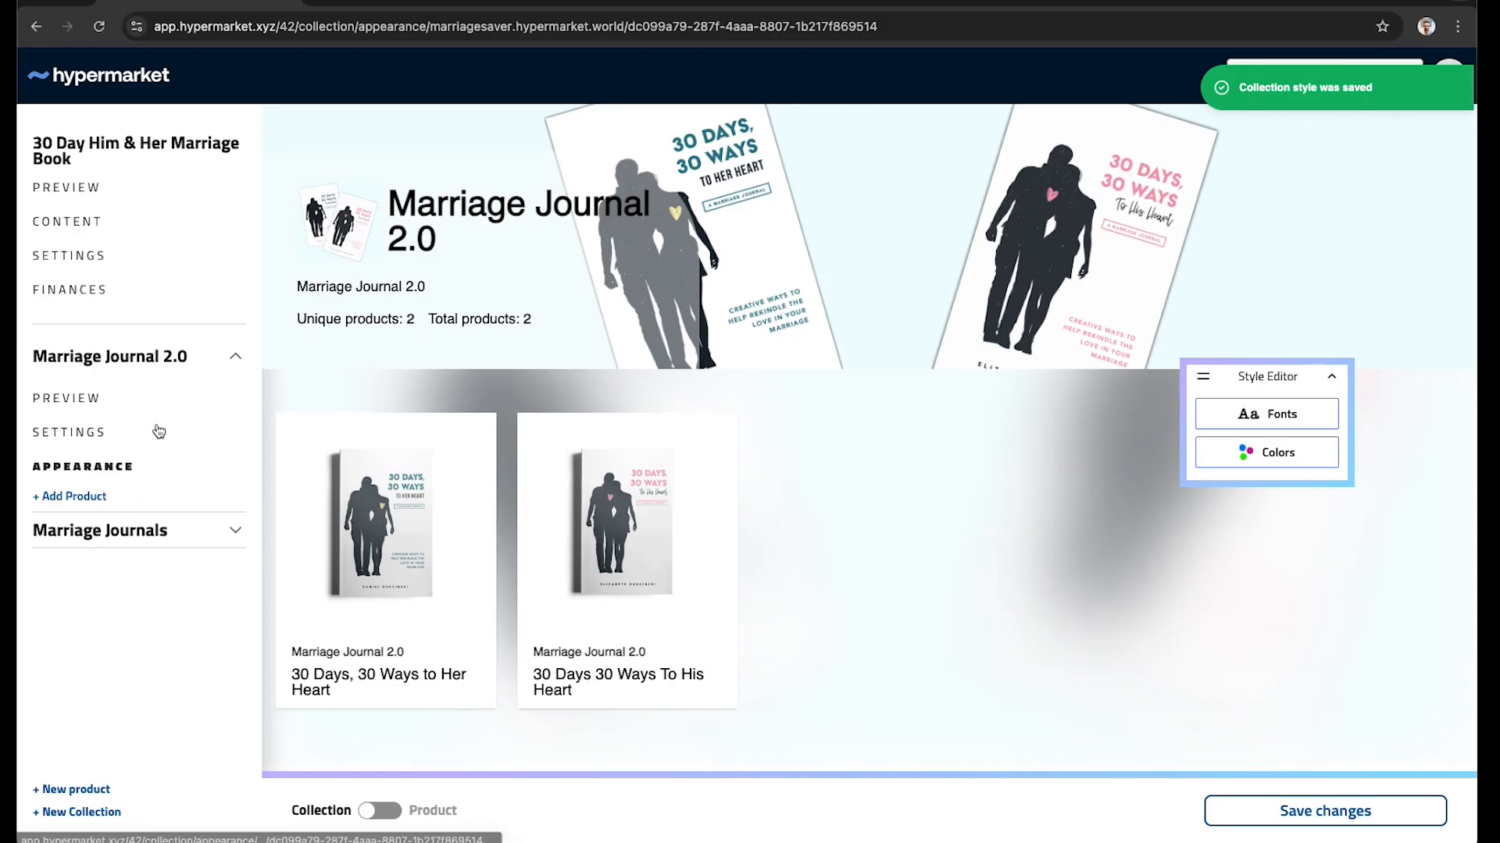
click(90, 406)
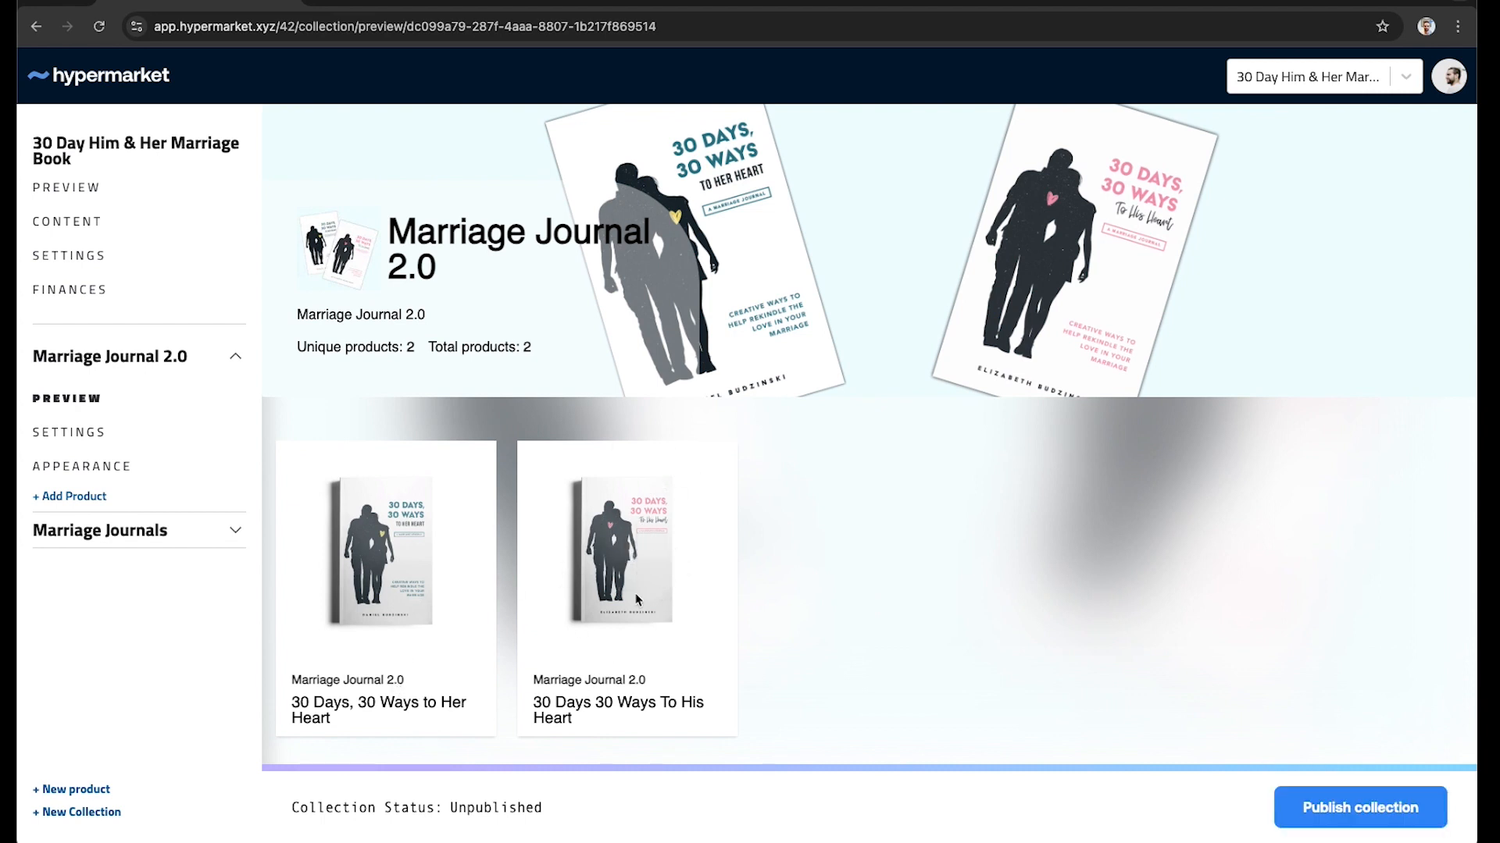
Step: Review the collection's product details and the "30 Days, 30 Ways to Her Heart" product form, save it, and return to the collection preview
click(84, 497)
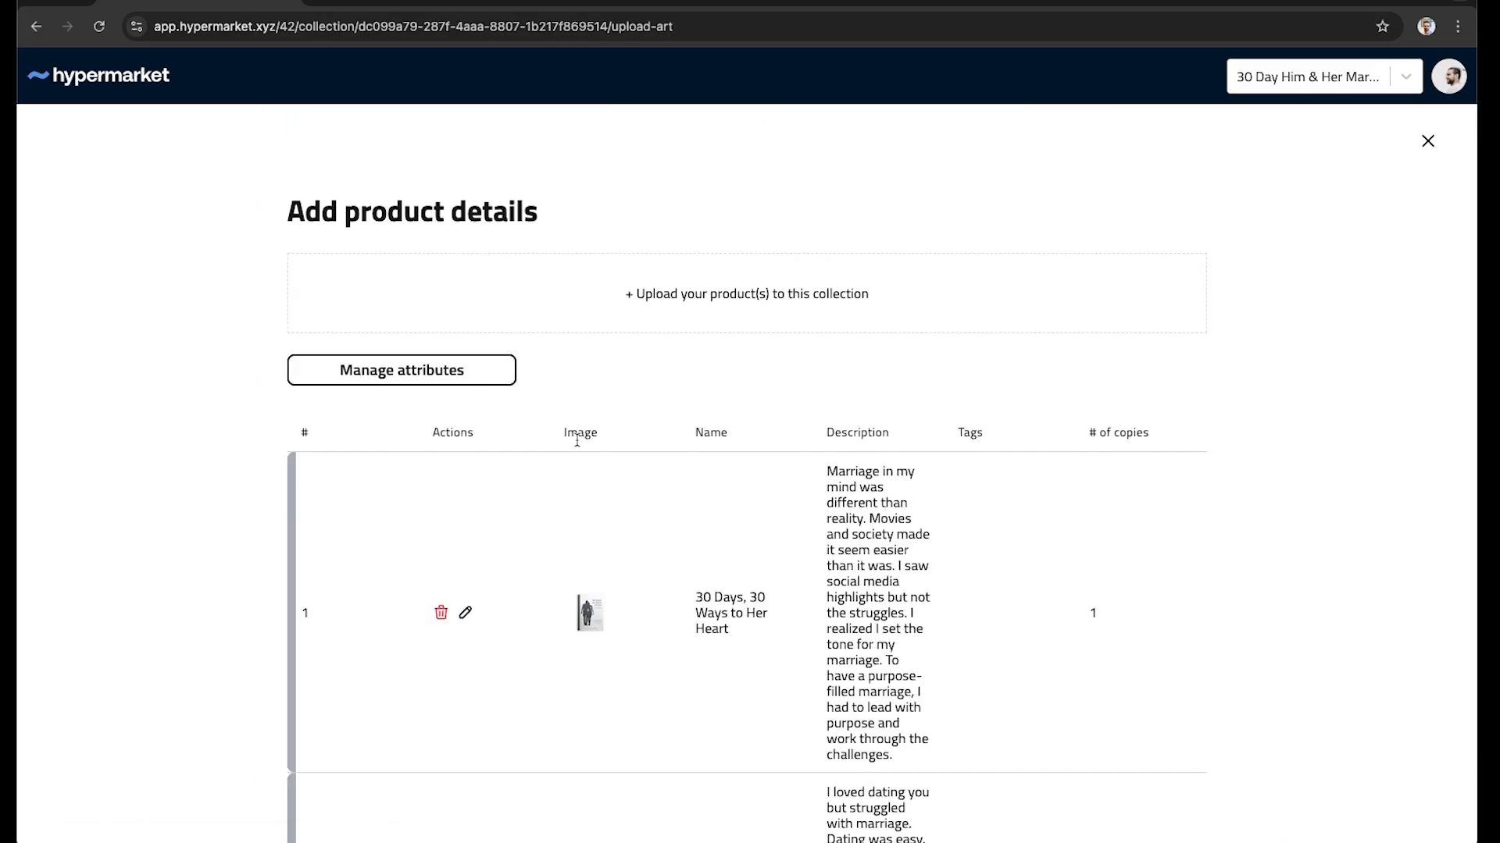
scroll(734, 463, down, 3)
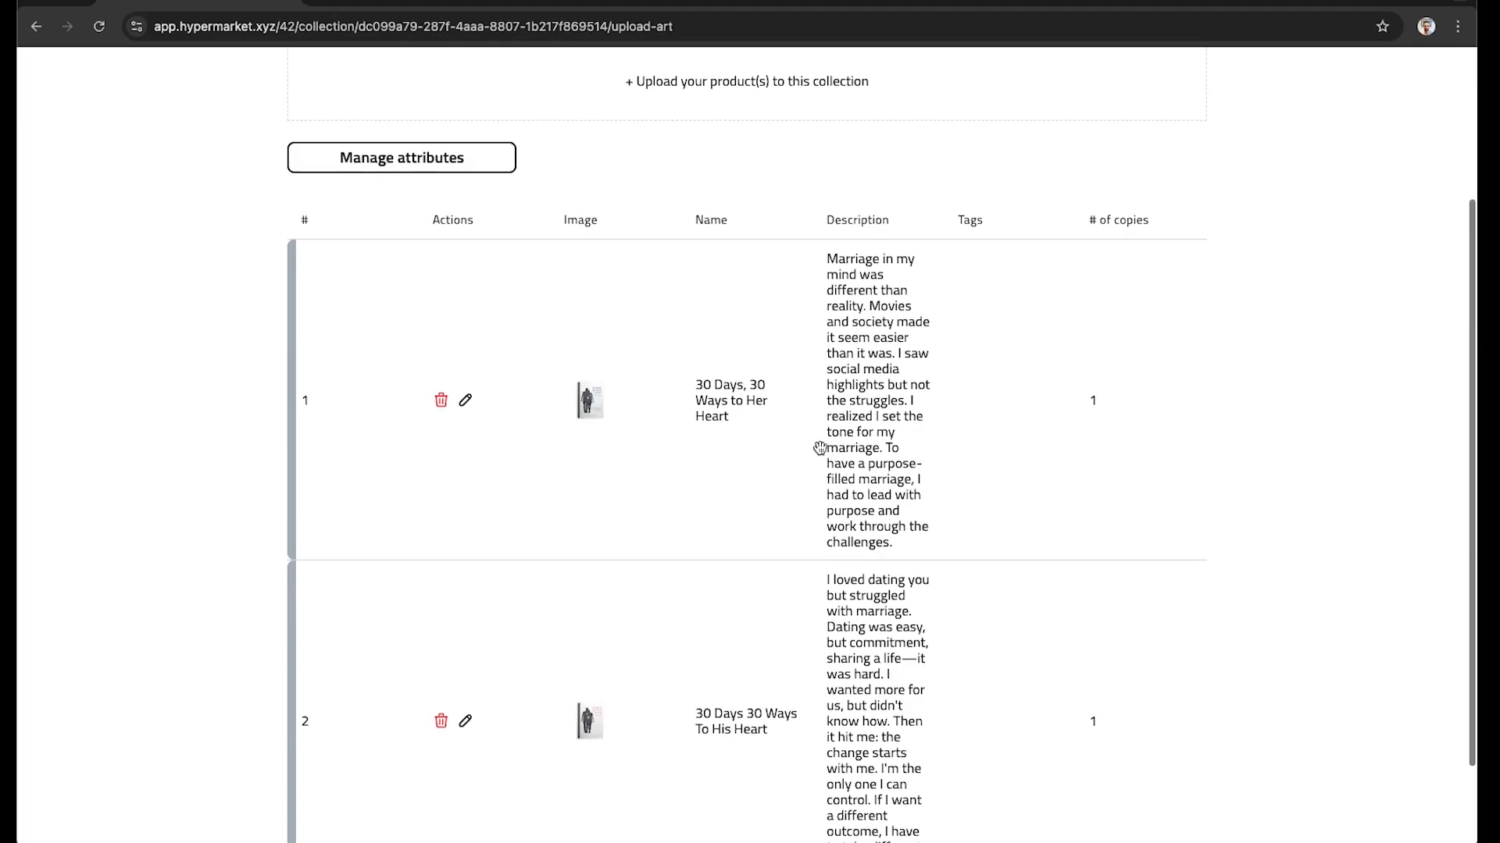
click(466, 402)
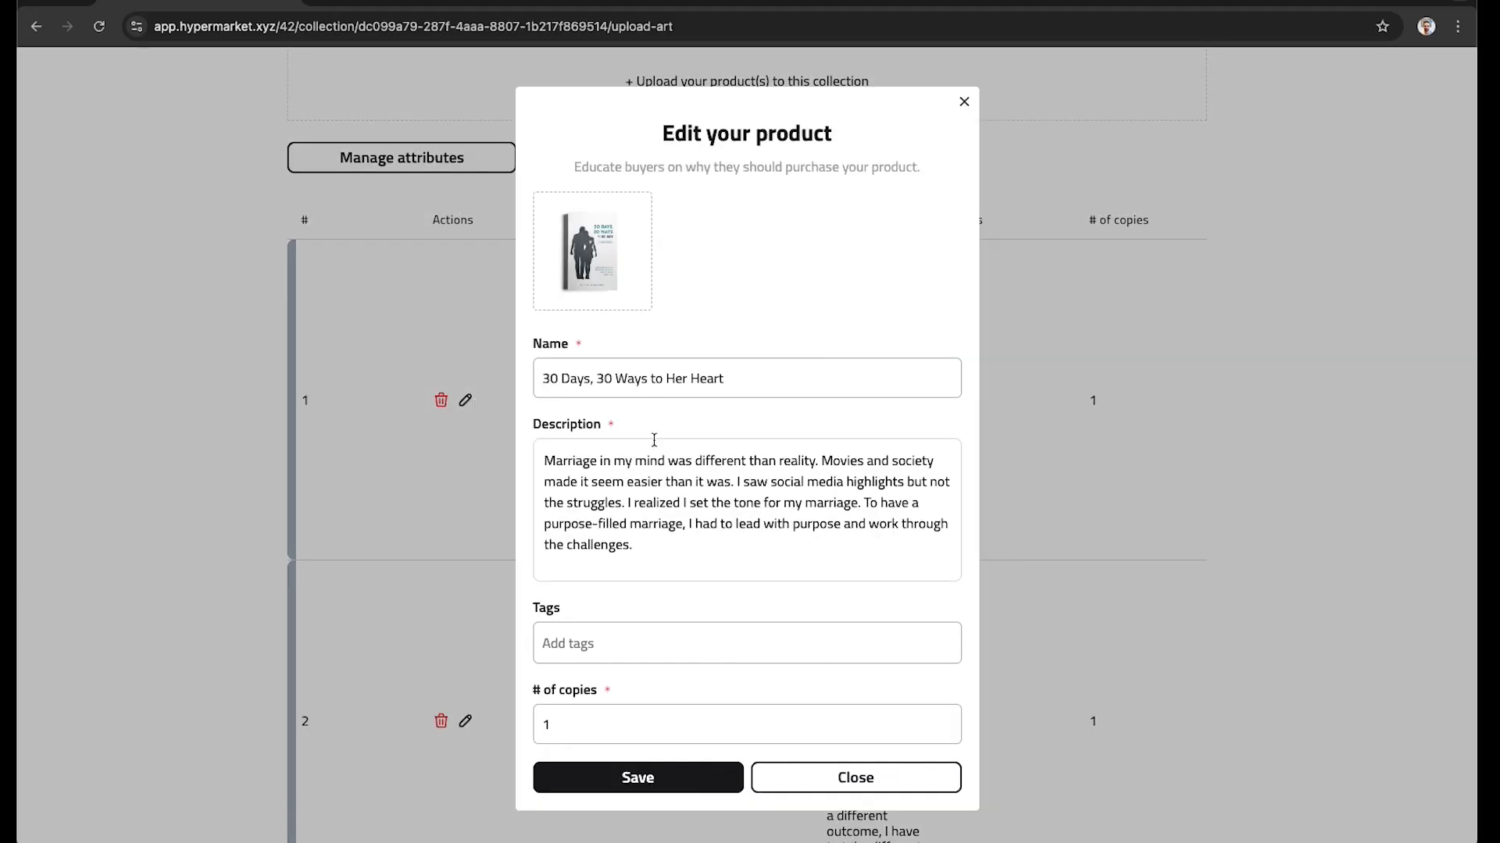
click(700, 654)
click(703, 652)
click(645, 769)
scroll(446, 819, down, 2)
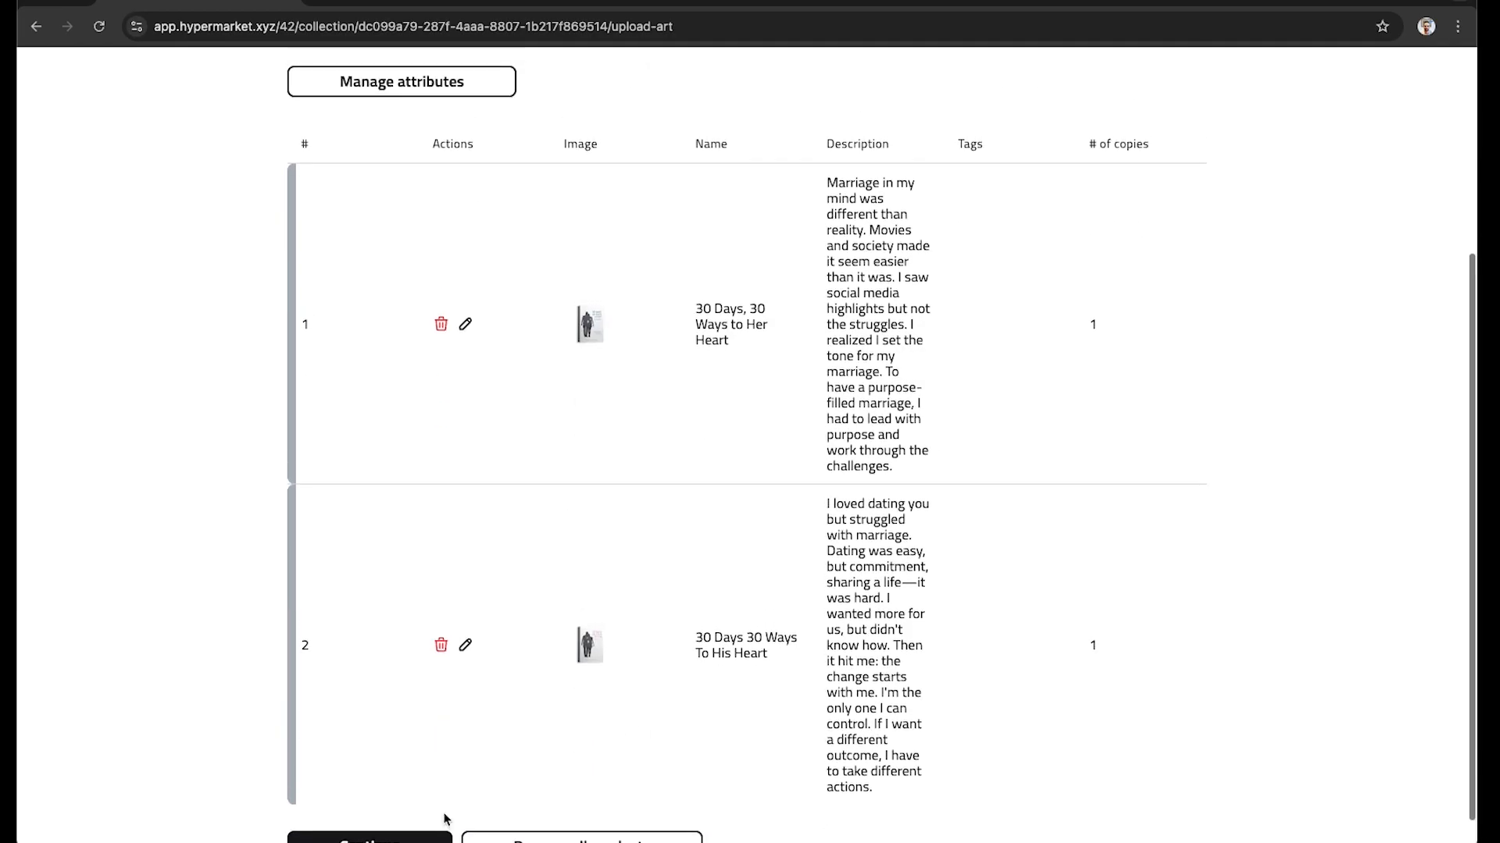
scroll(443, 818, down, 1)
click(418, 807)
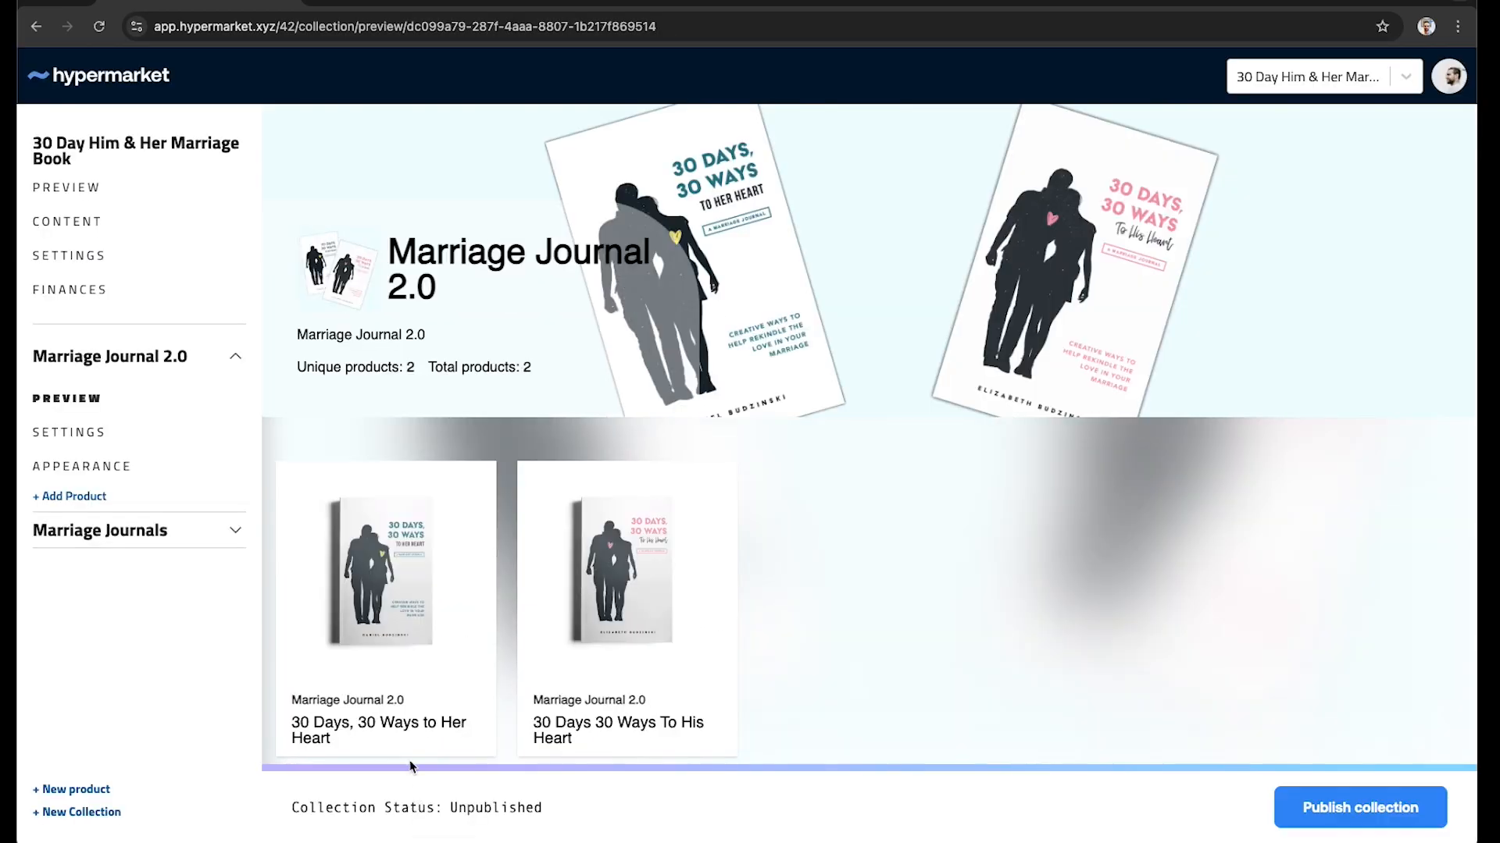
Step: Publish the "Marriage Journal 2.0" collection
click(1376, 822)
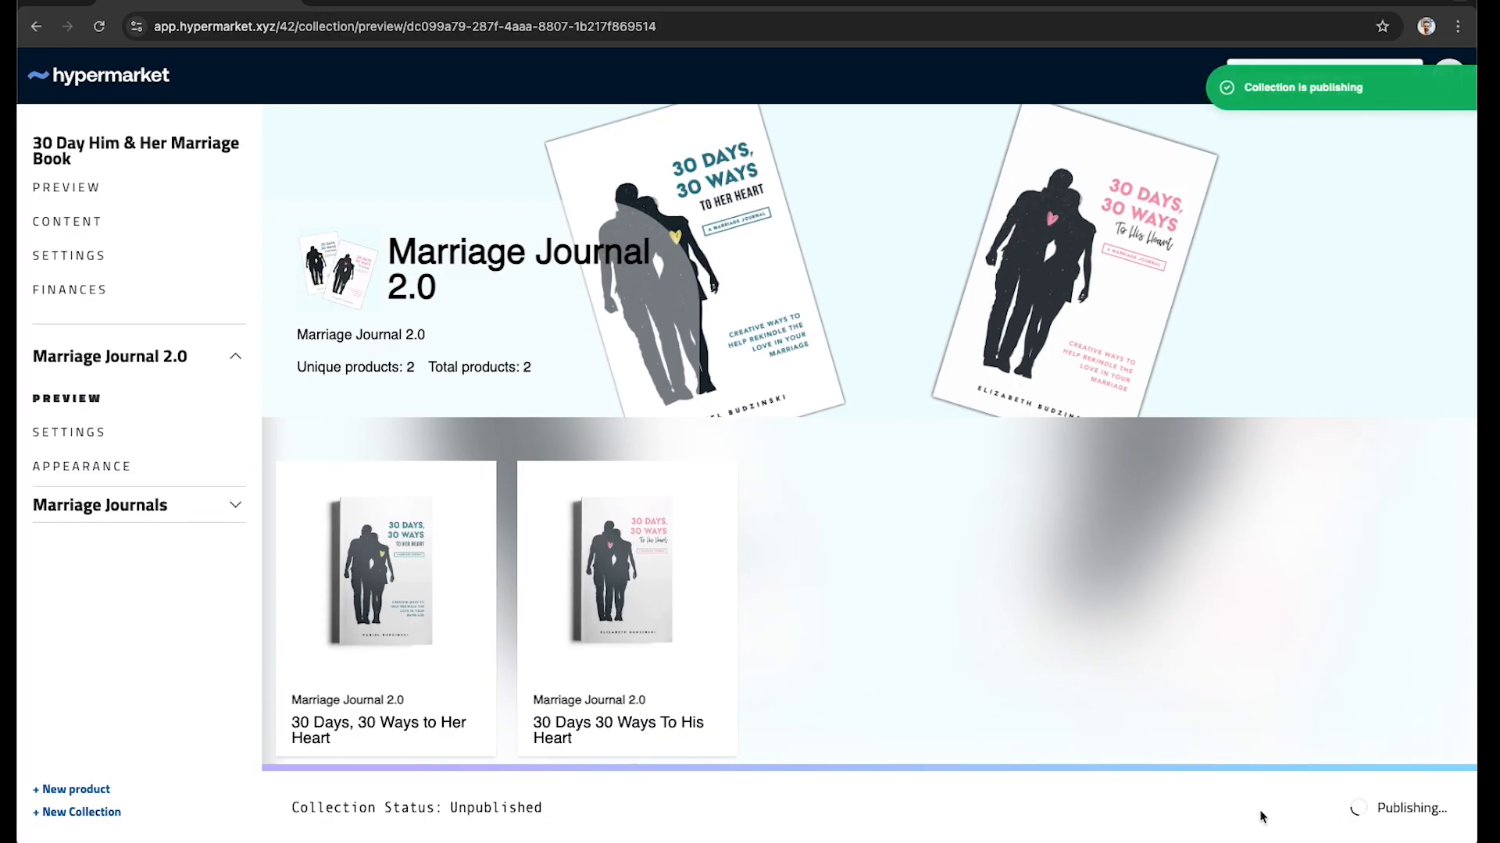
scroll(1279, 205, down, 1)
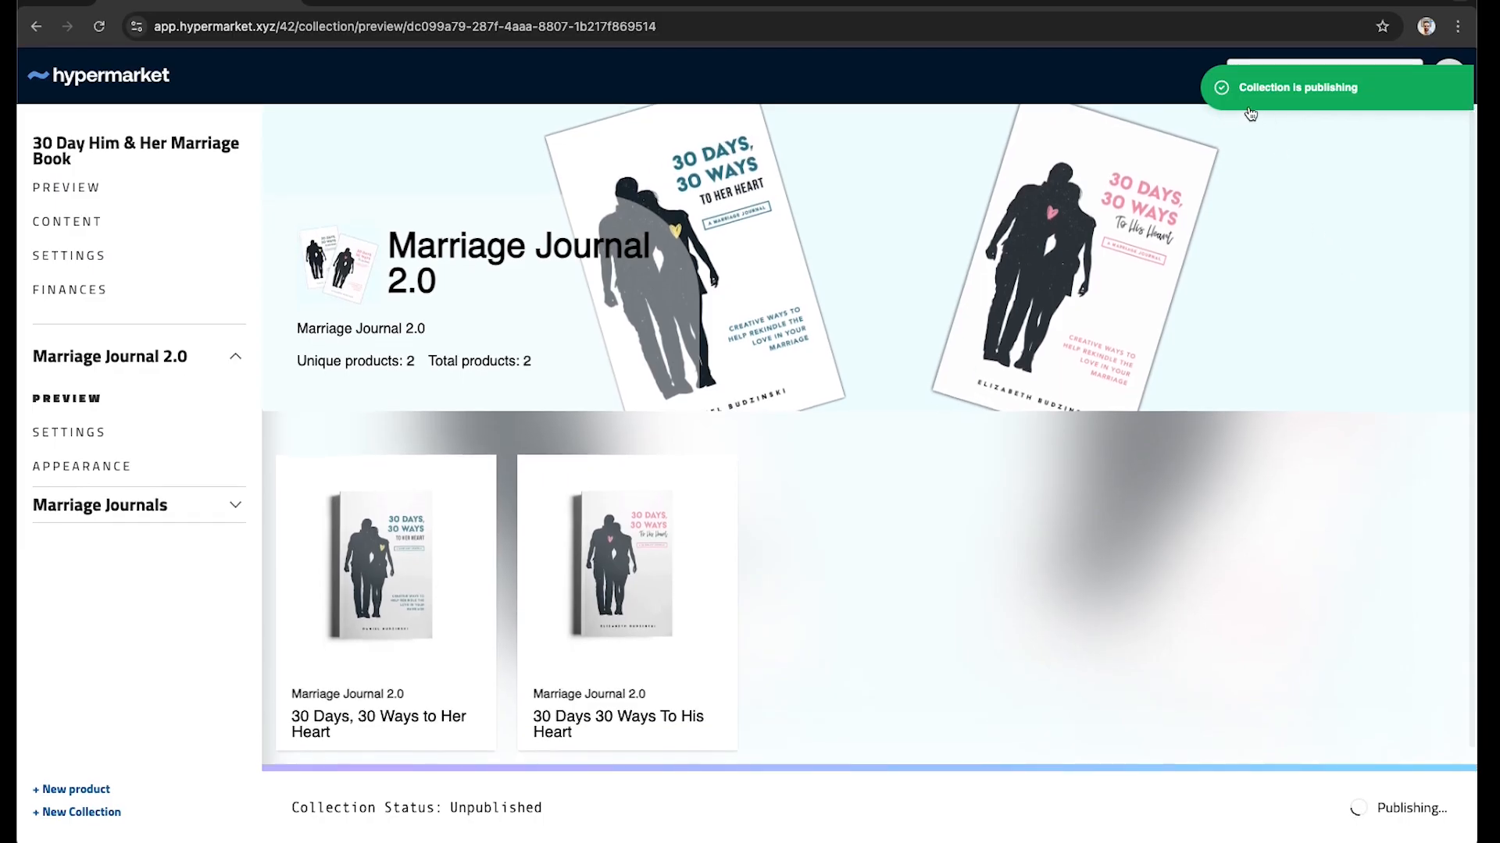
scroll(1069, 497, up, 1)
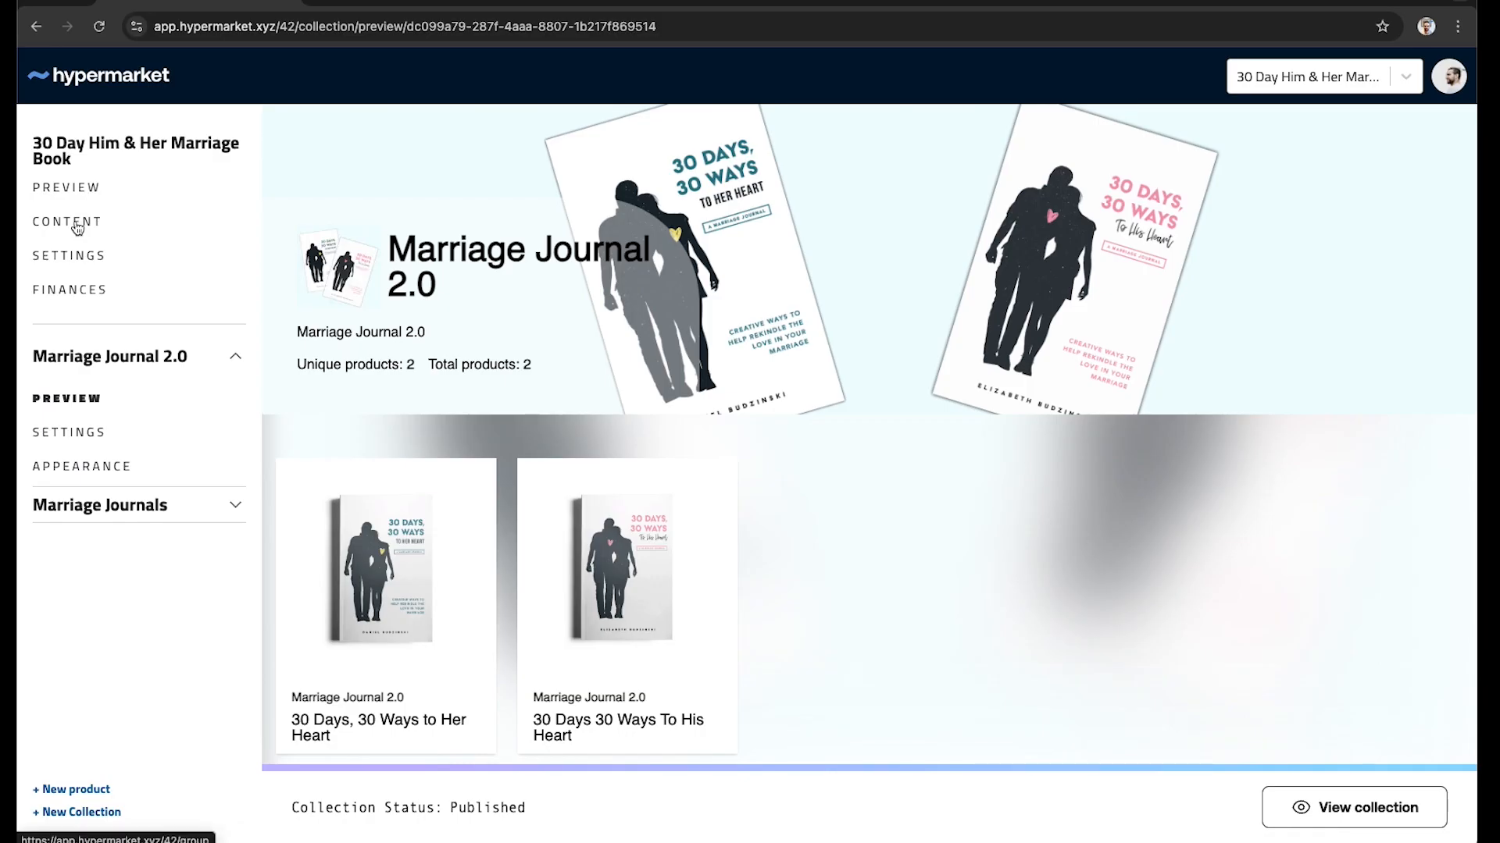
Step: Start the site's first content group and title it "30 Days, 30 Ways to Her Heart"
click(76, 225)
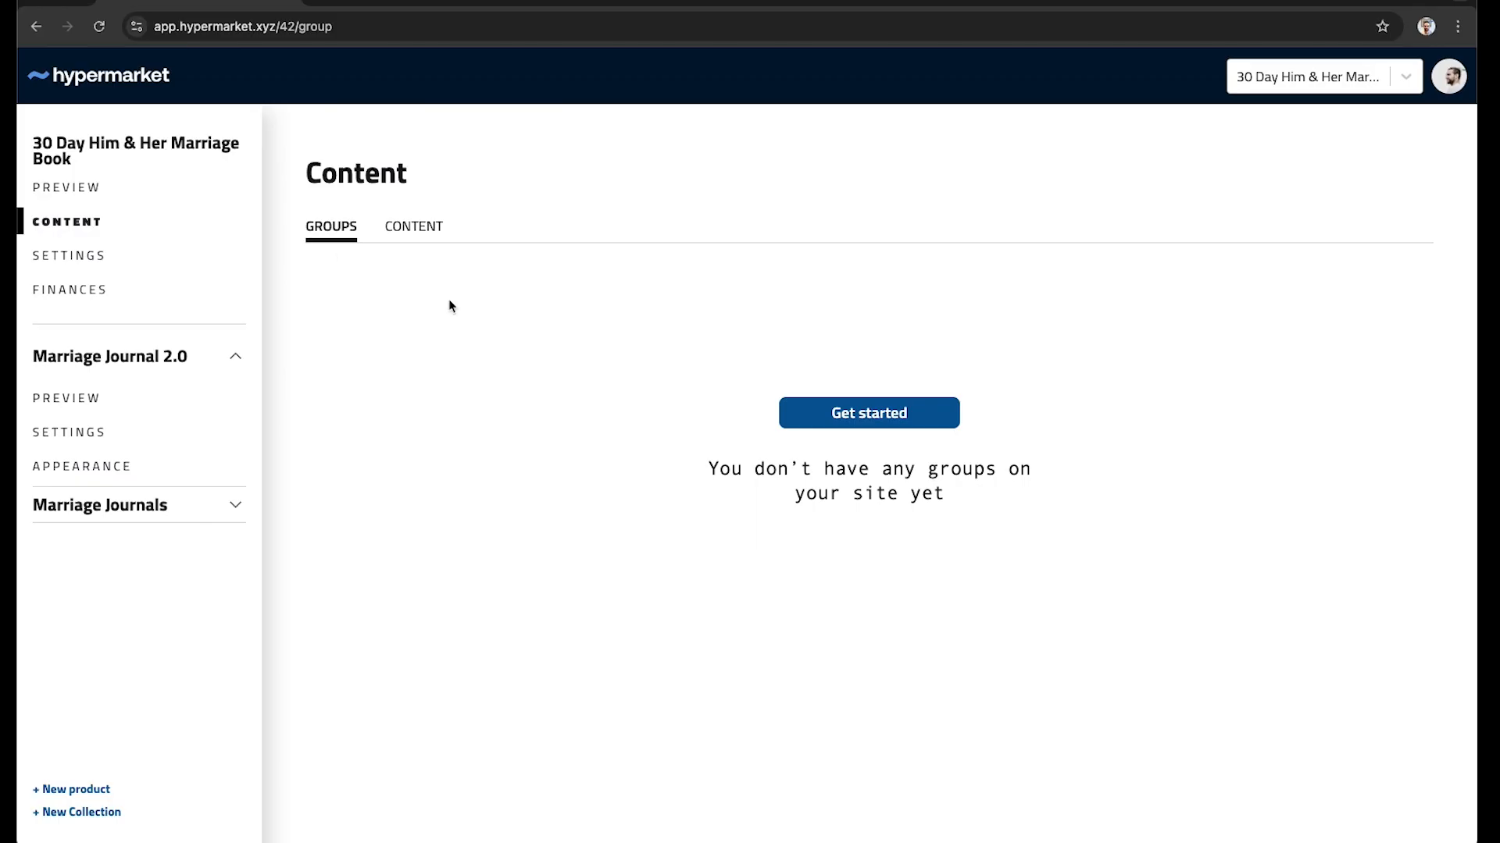
click(903, 417)
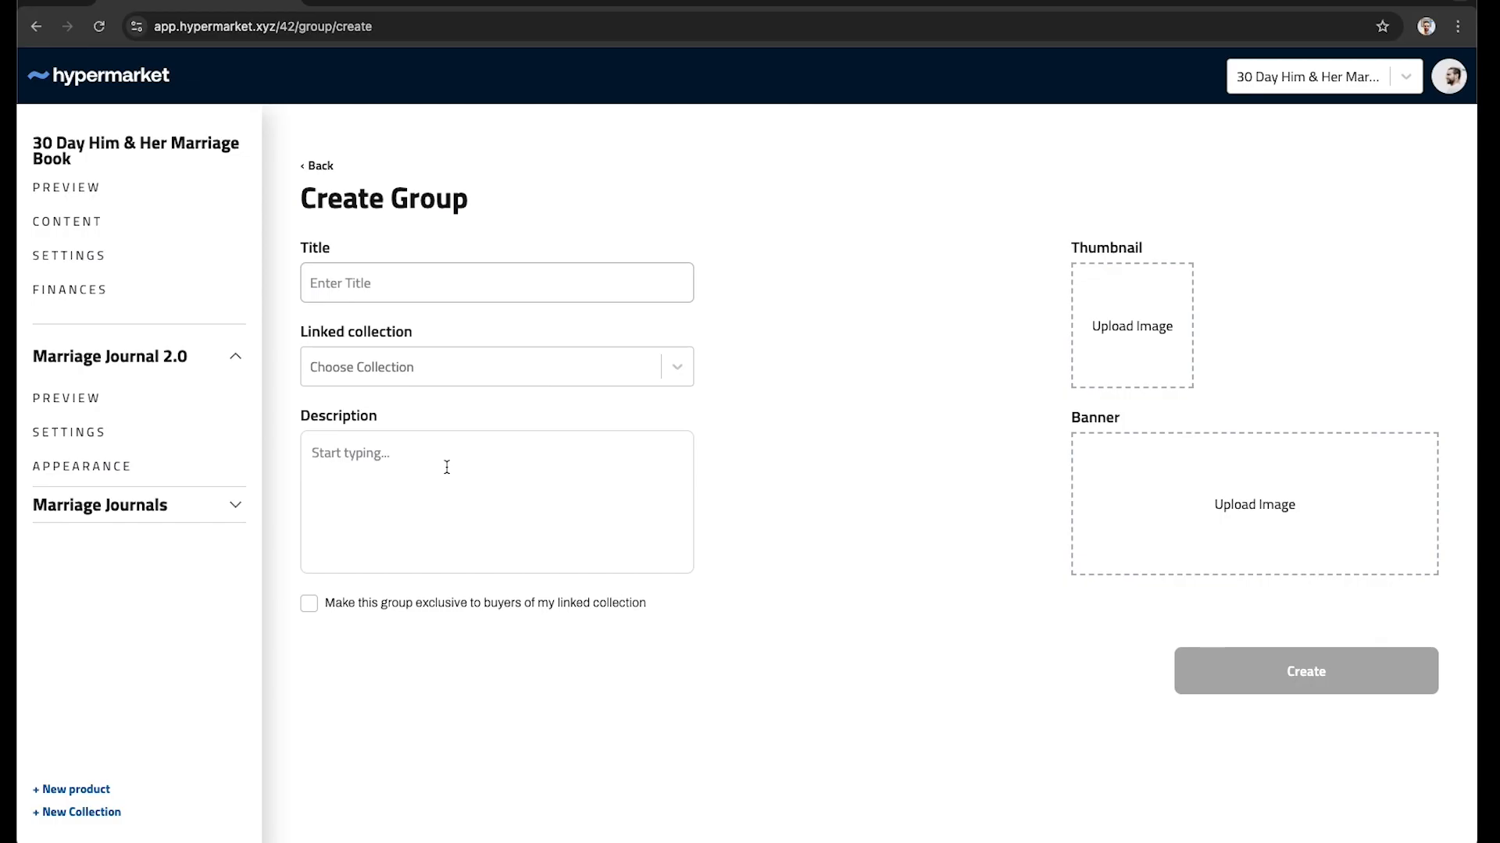
click(430, 283)
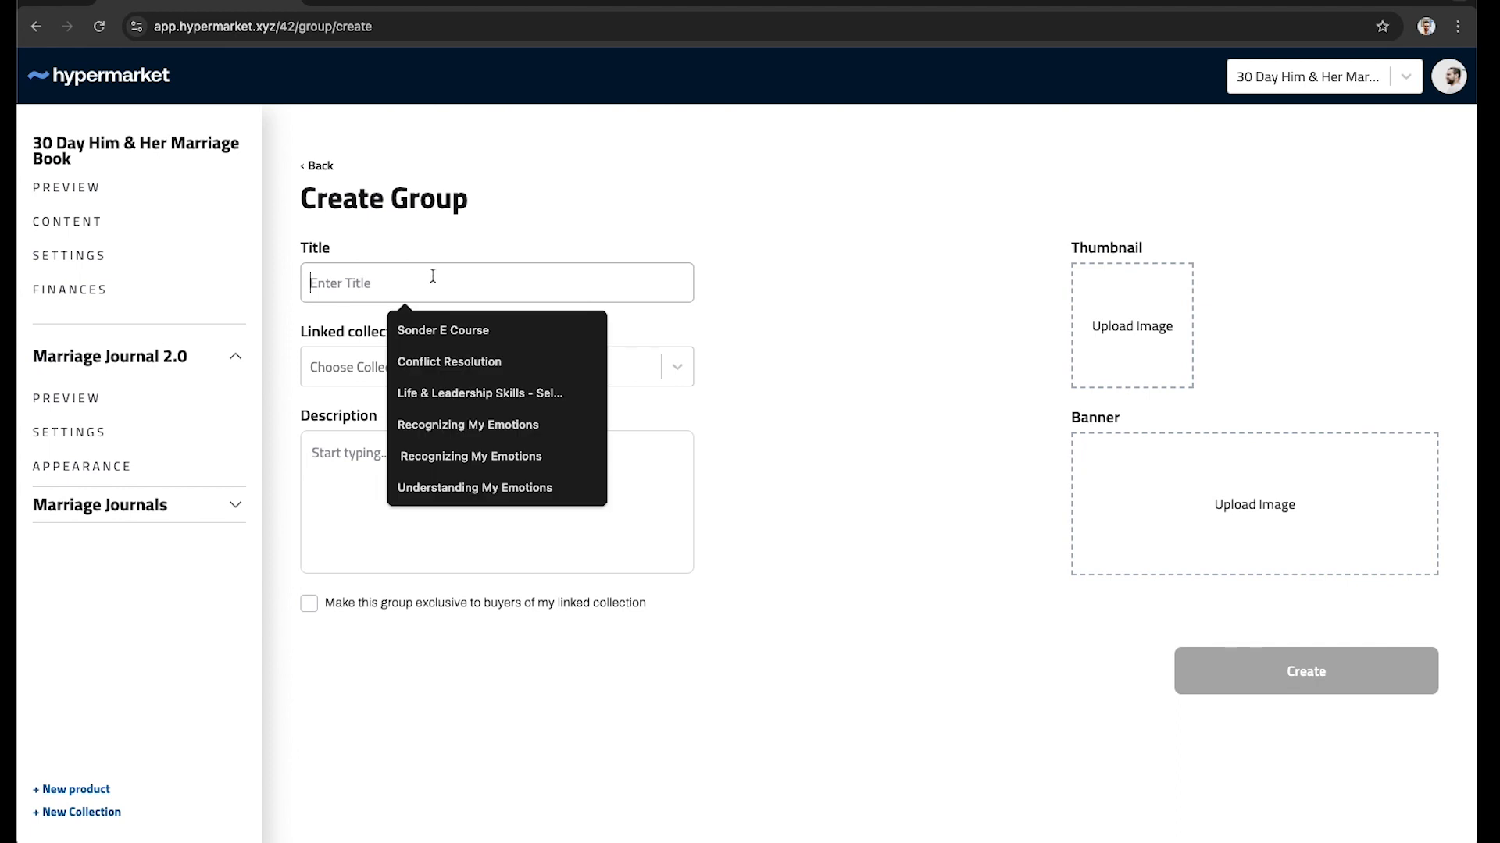
click(484, 177)
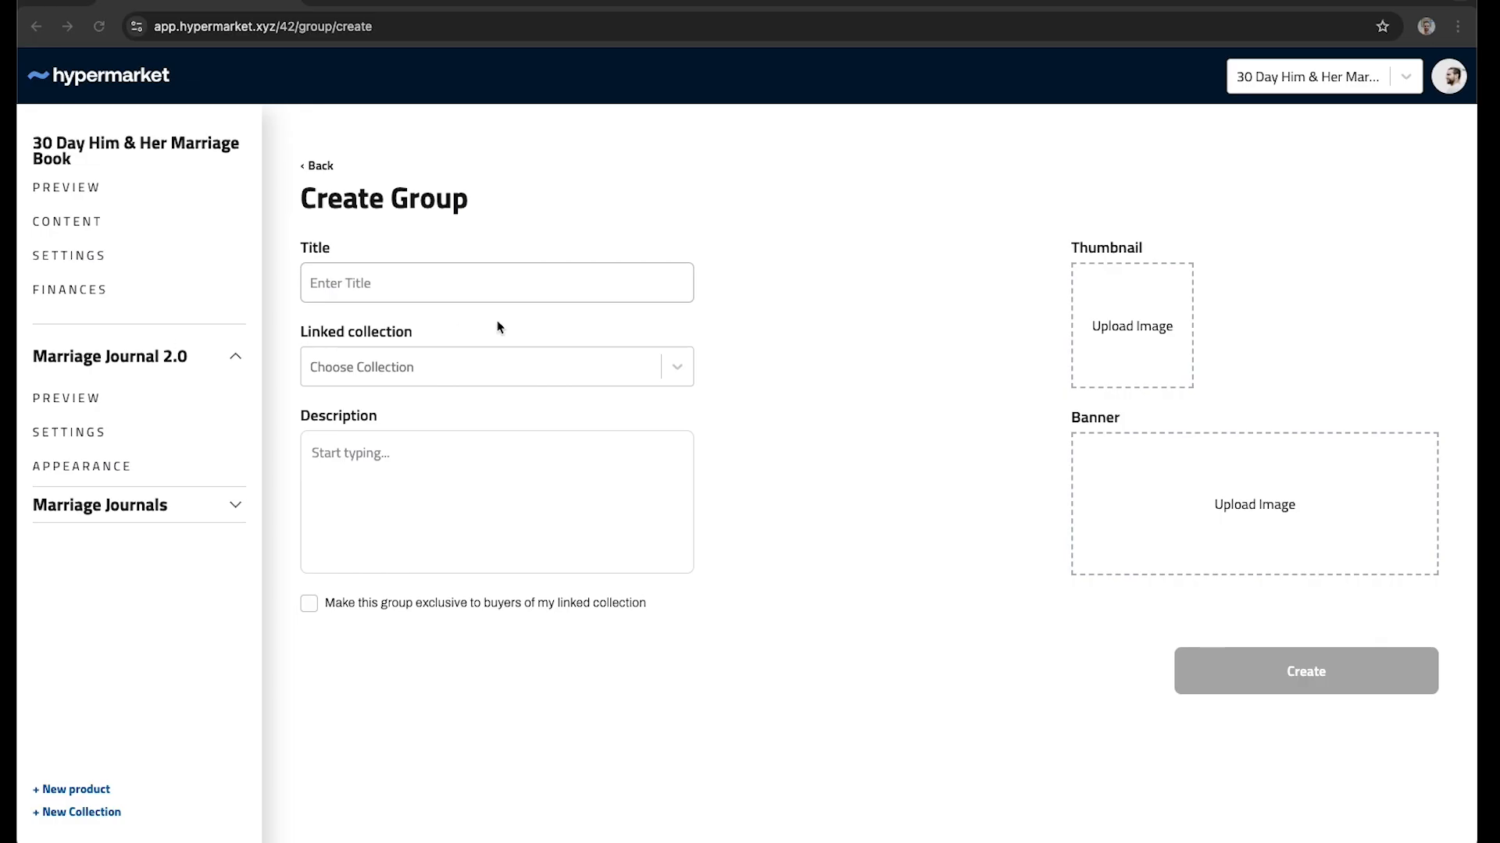
click(466, 283)
text(30 Days, 30 Ways to Her Heart)
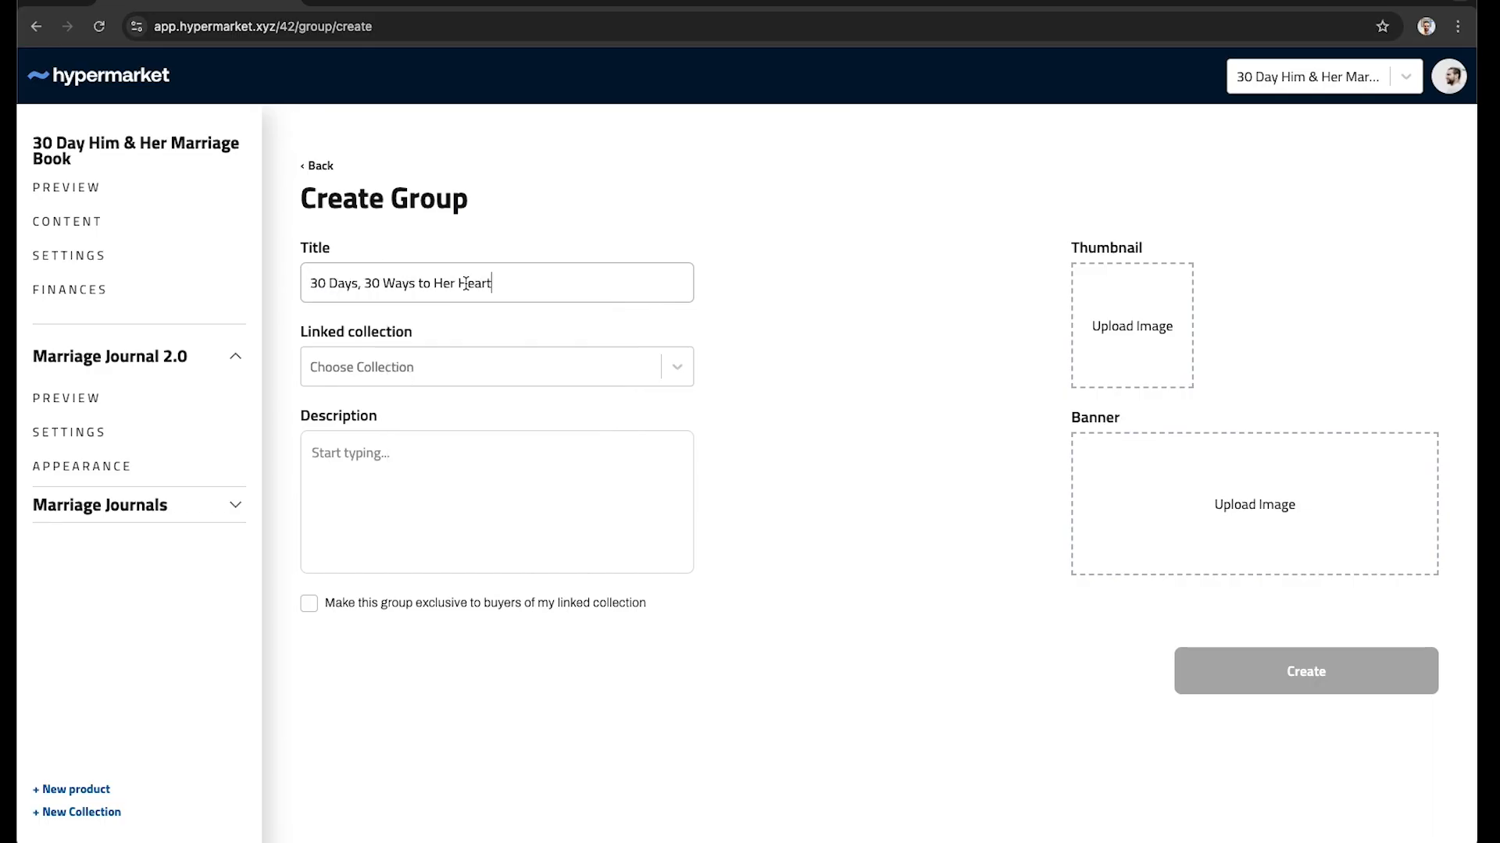
Step: Upload the "To Her Heart" journal cover listing image as the group's thumbnail and the teal "To Her Heart" marriage journal image as its banner
click(1148, 325)
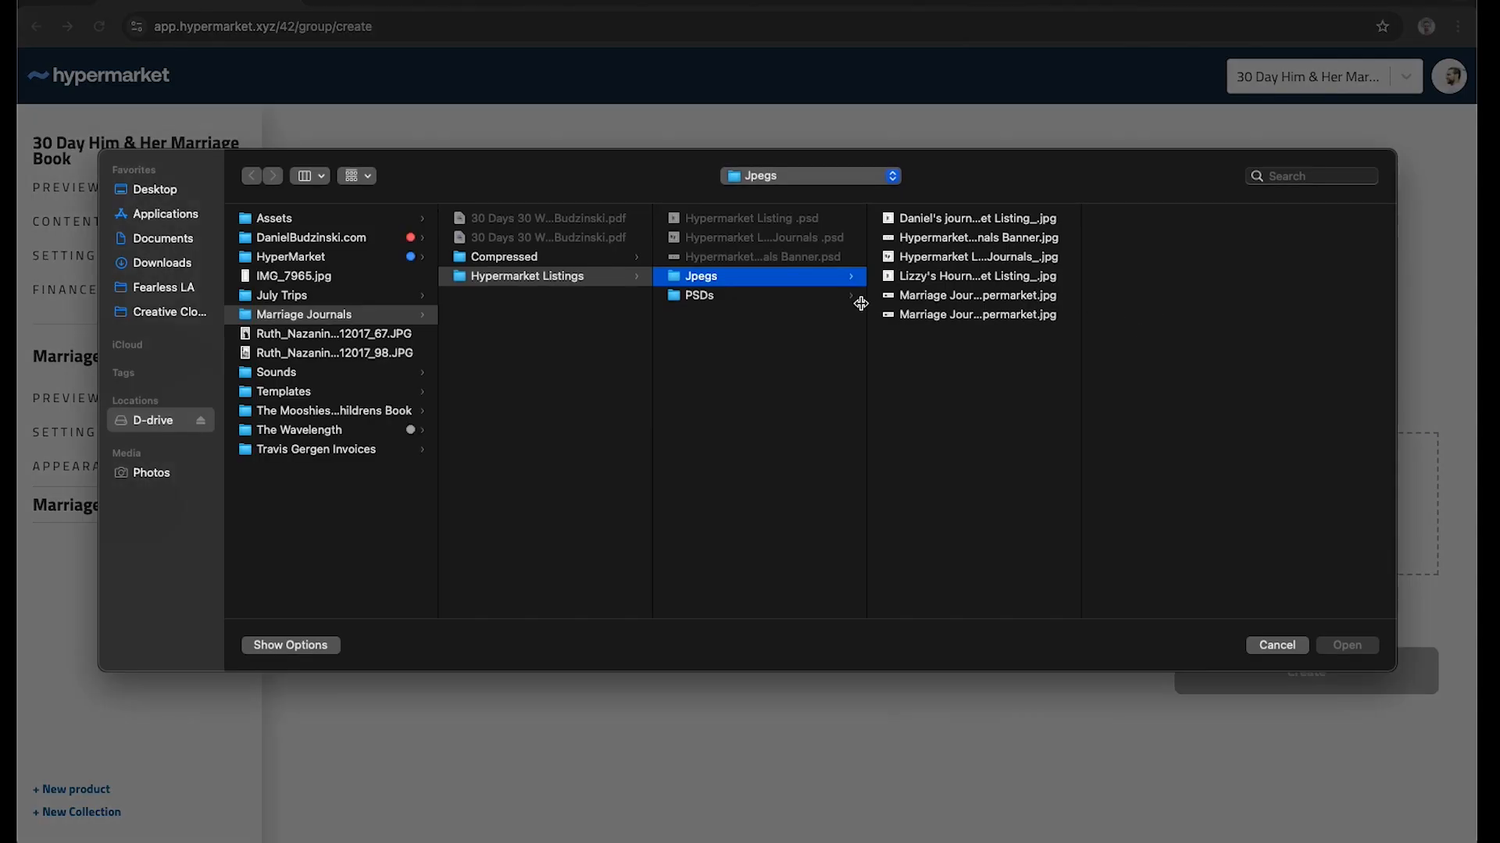
click(972, 222)
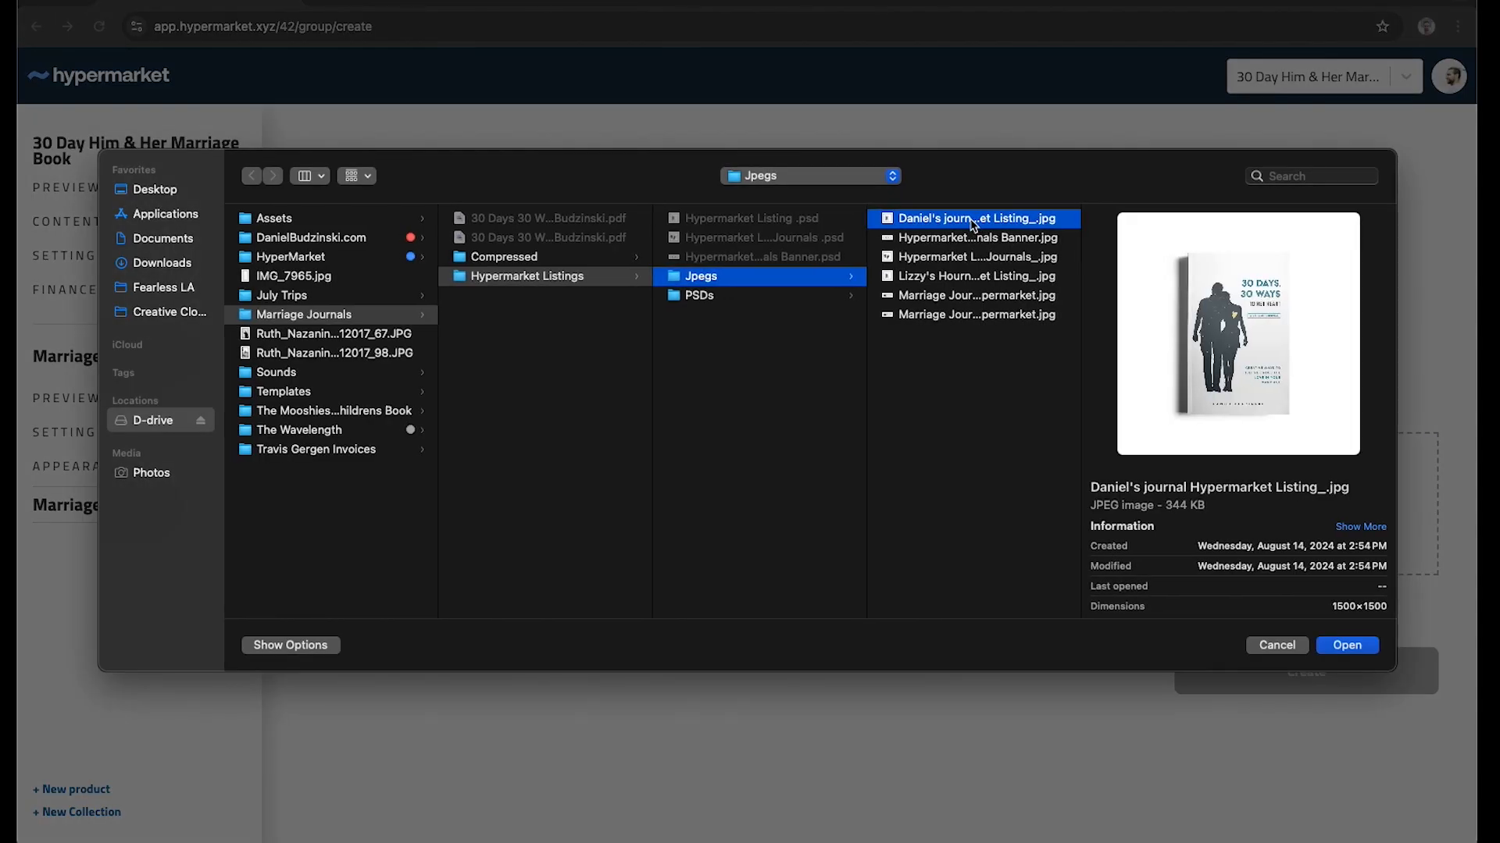
double_click(974, 226)
click(1211, 495)
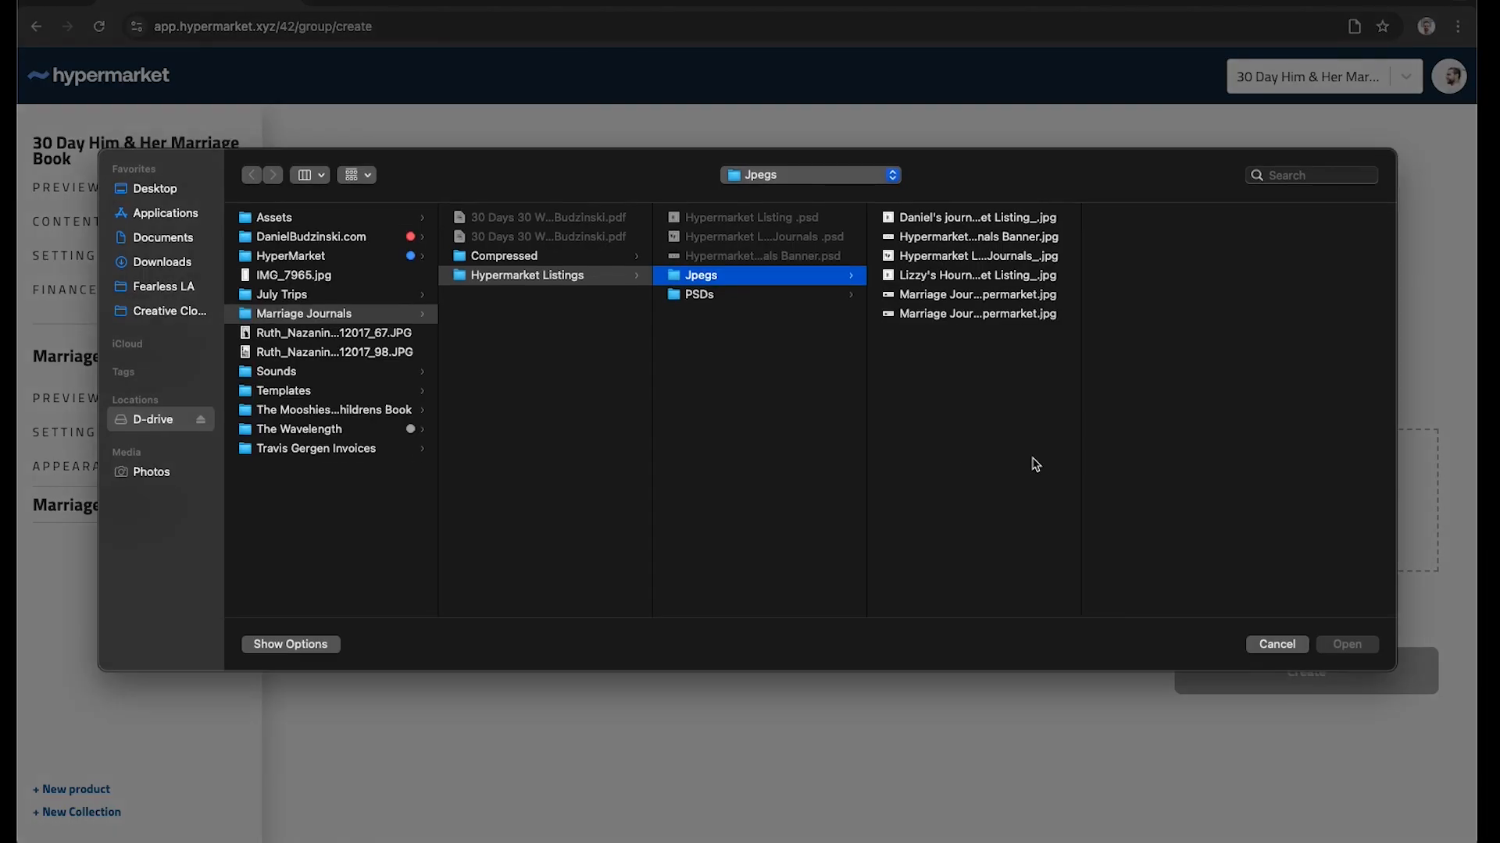
click(951, 297)
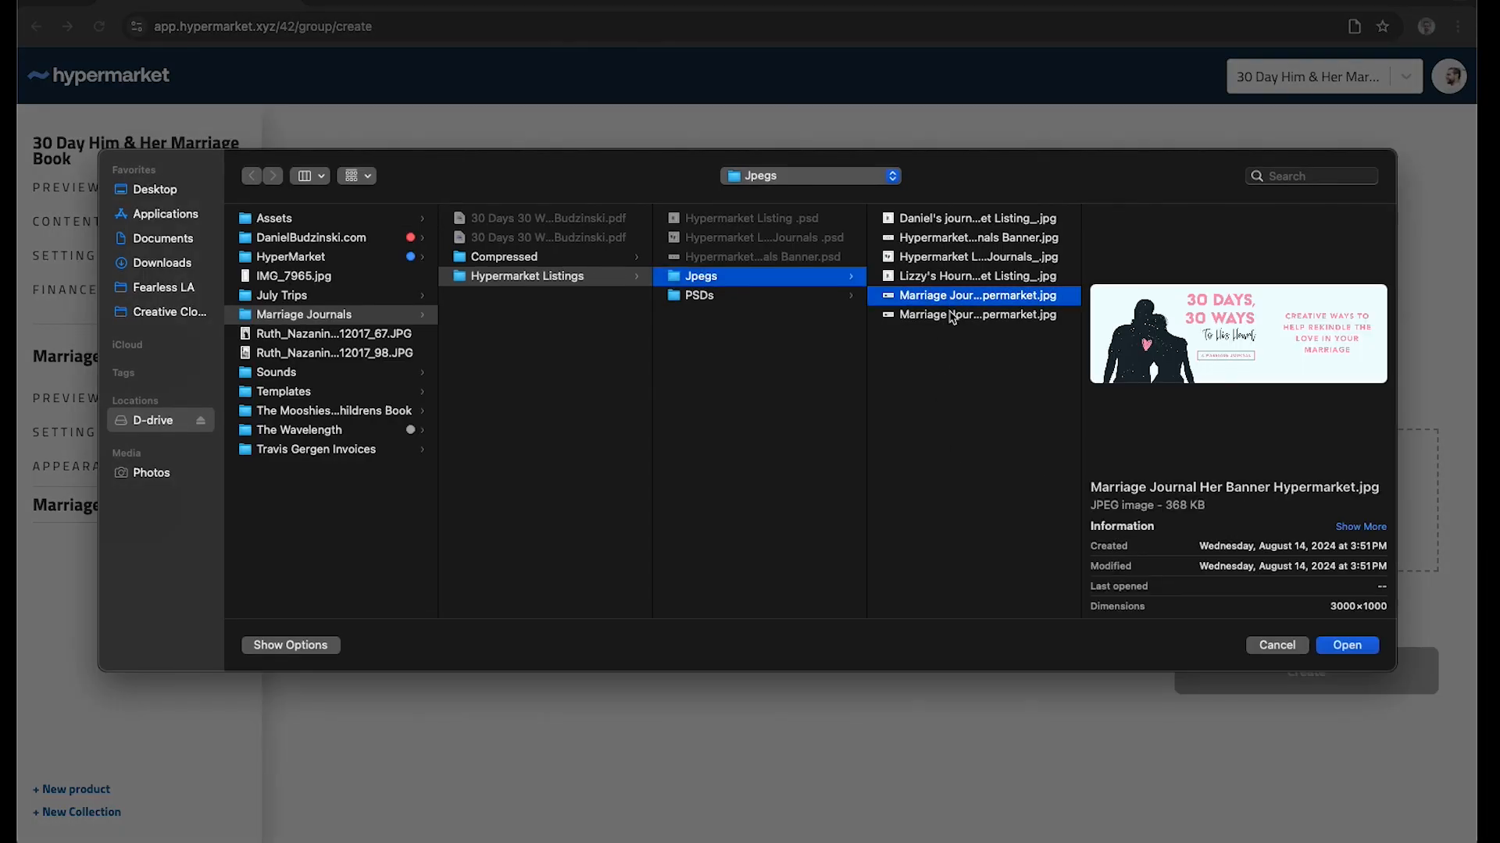
double_click(951, 314)
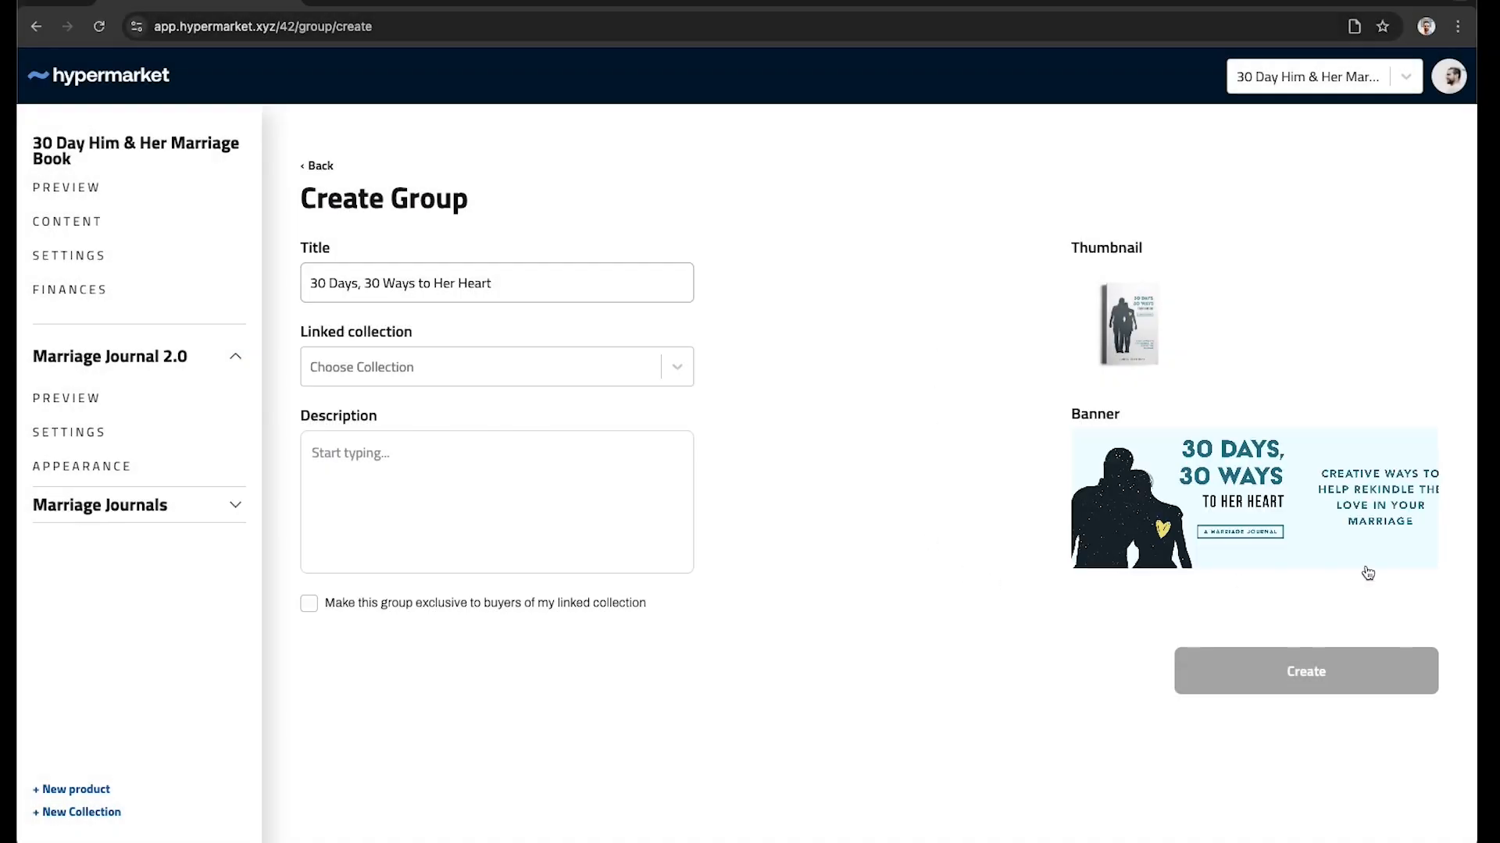
Step: Link the group to the "Marriage Journal 2.0" collection and enter the description beginning "Marriage in my mind was different than reality."
click(461, 374)
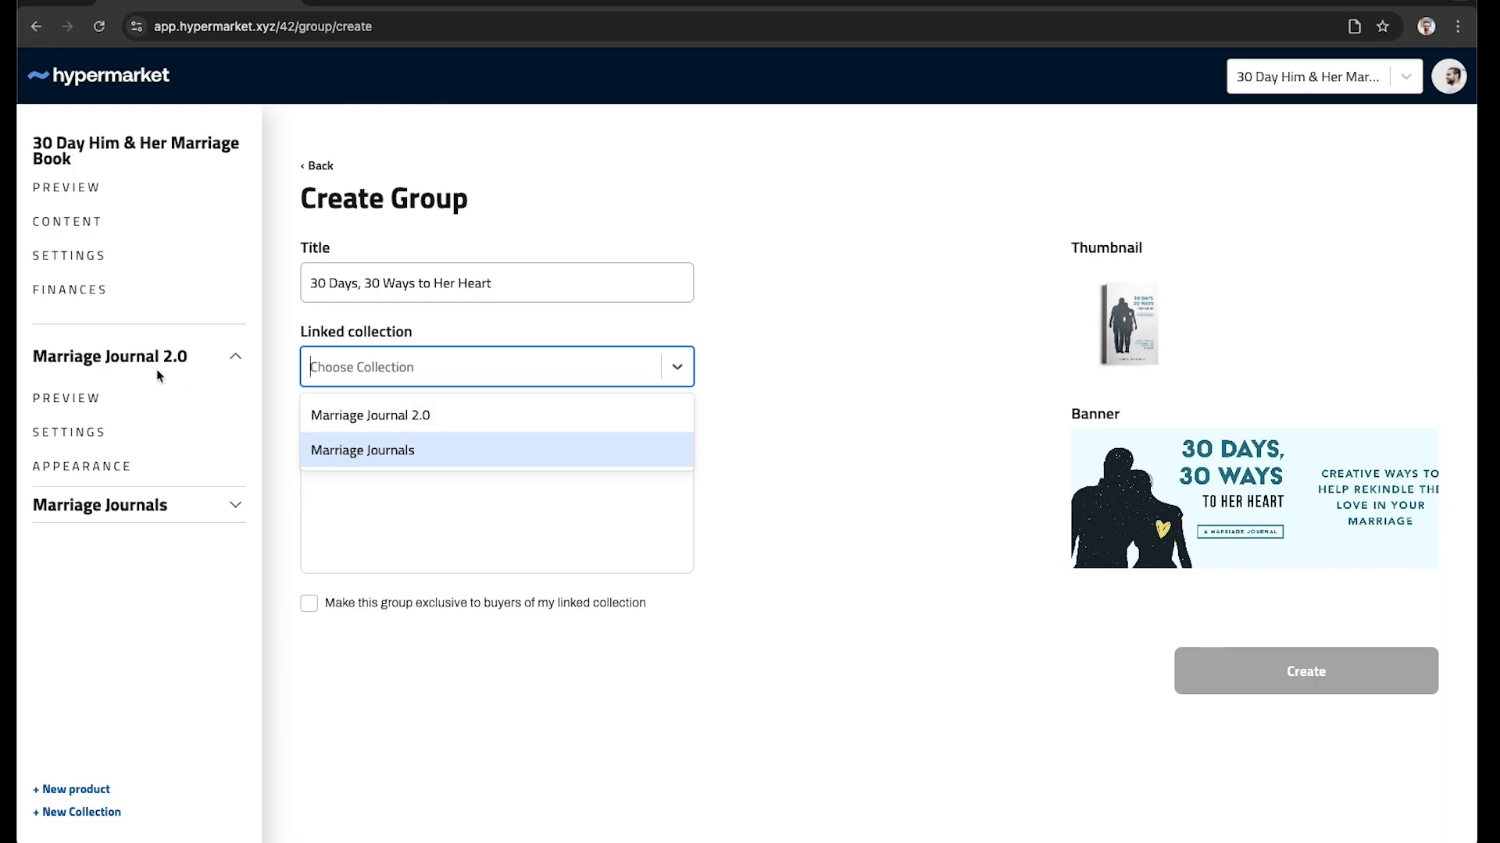
click(428, 422)
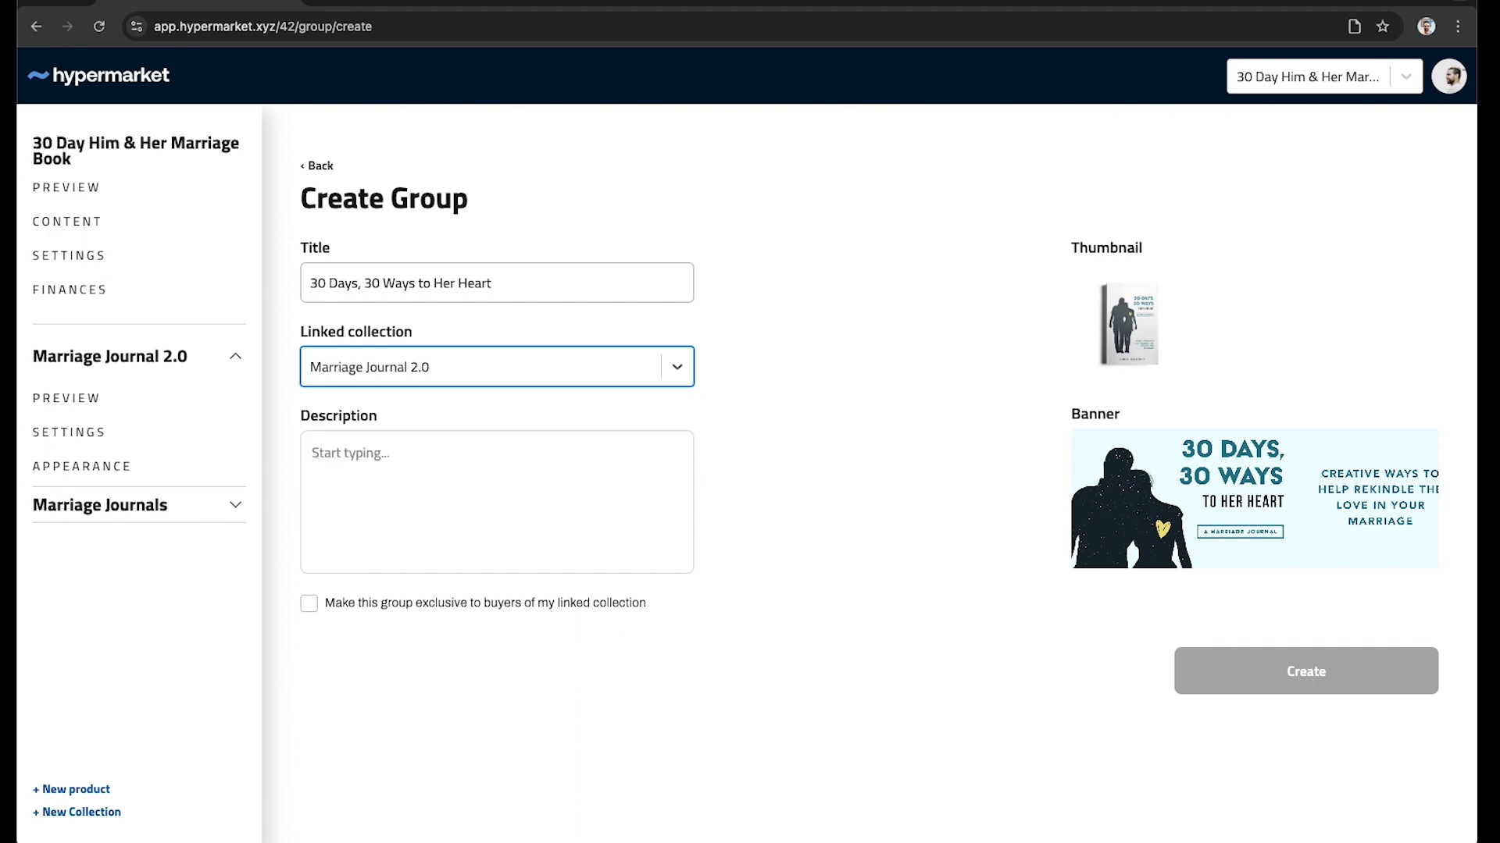
key(super+Tab)
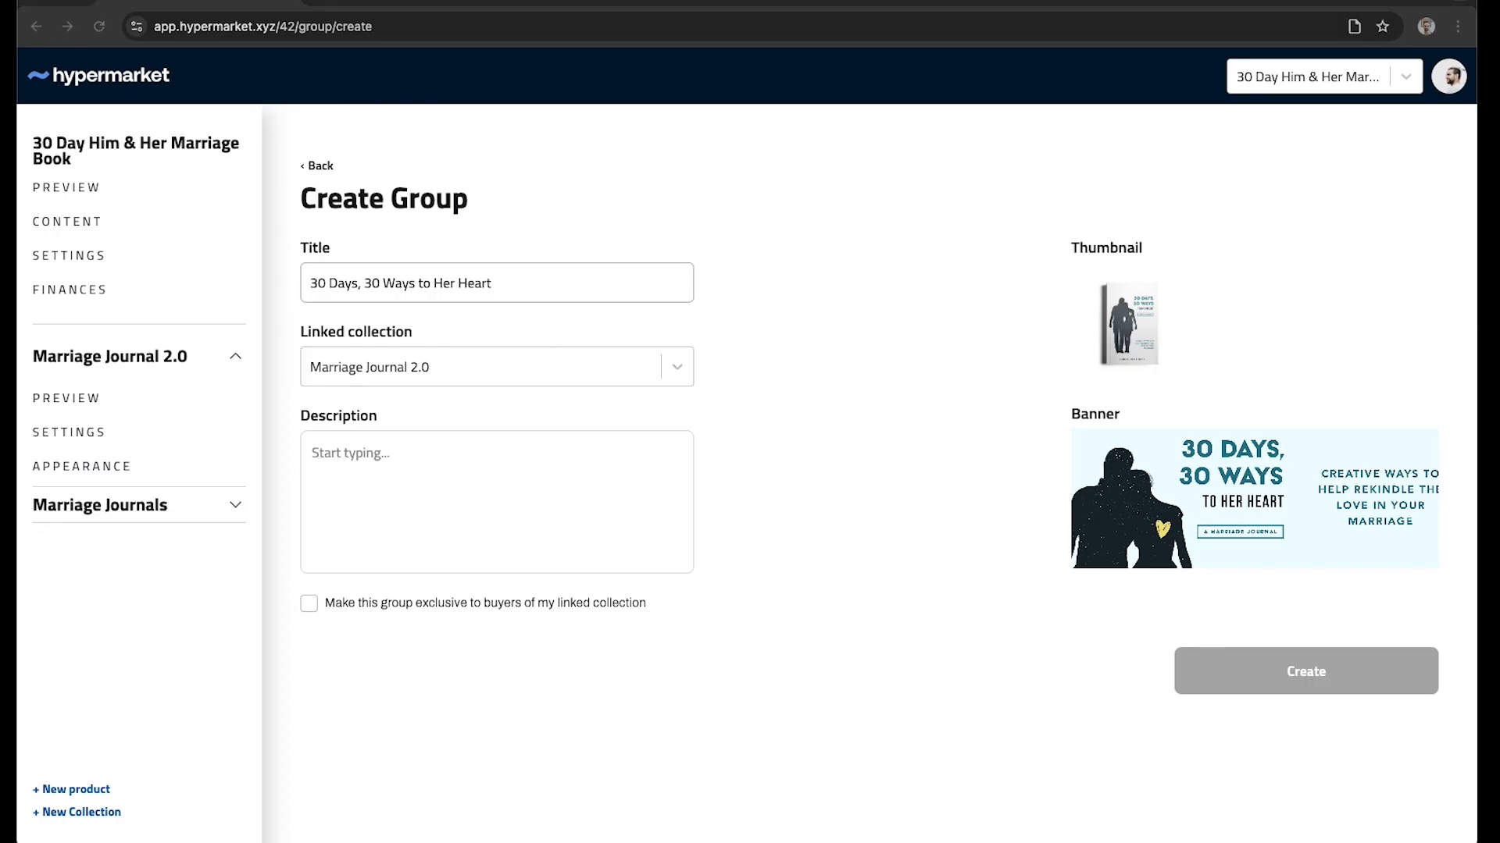
key(super+Tab)
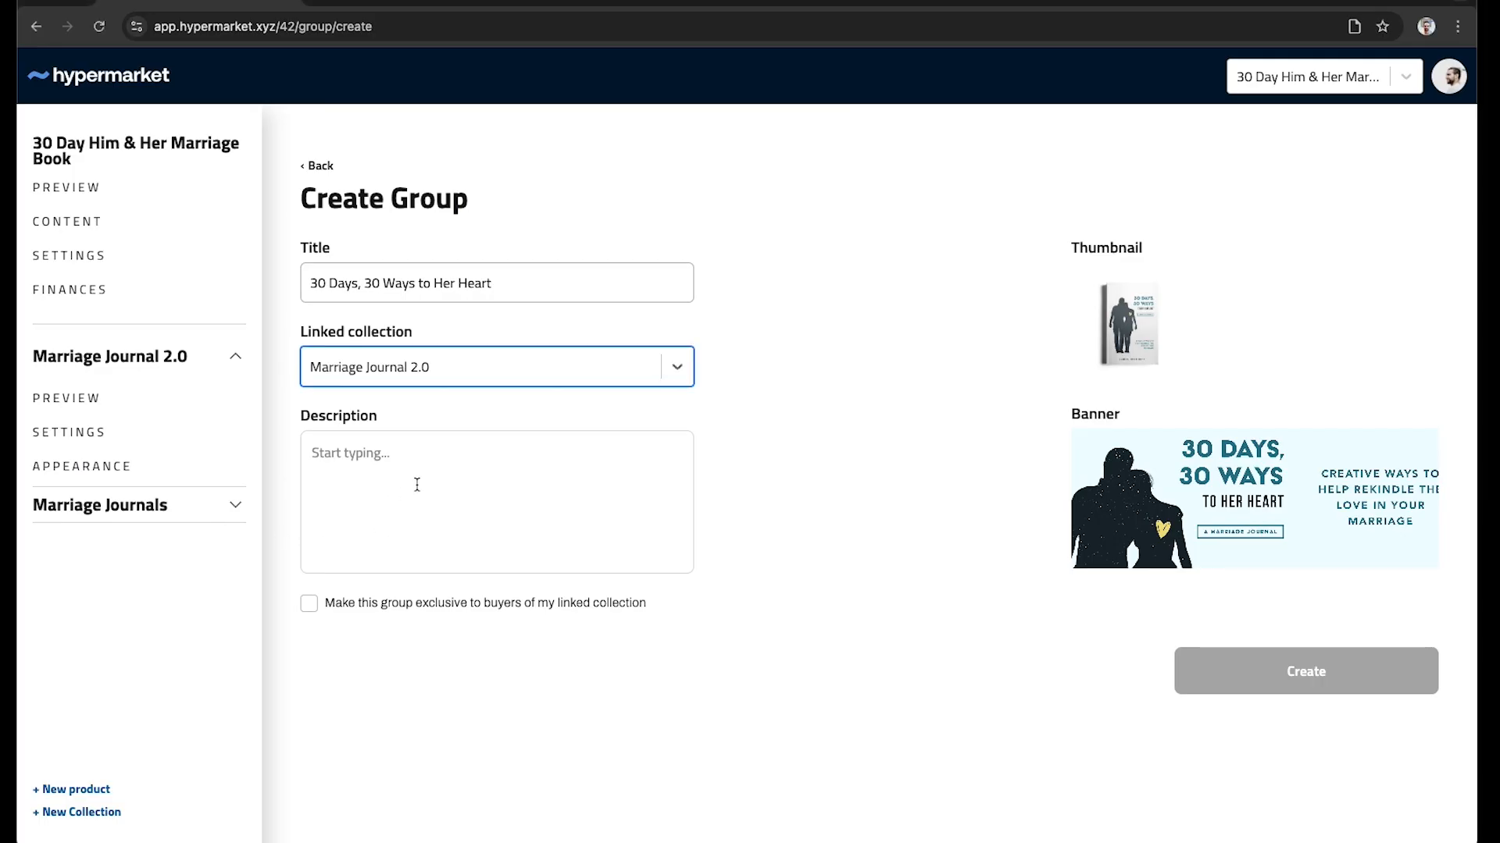
click(419, 474)
text(Marriage in my mind was different than reality. Movies and society made it seem easier than it was. I saw social media highlights but not the struggles. I realized I set the tone for my marriage. To have a purpose-filled marriage, I had to lead with purpose and work through the challenges.)
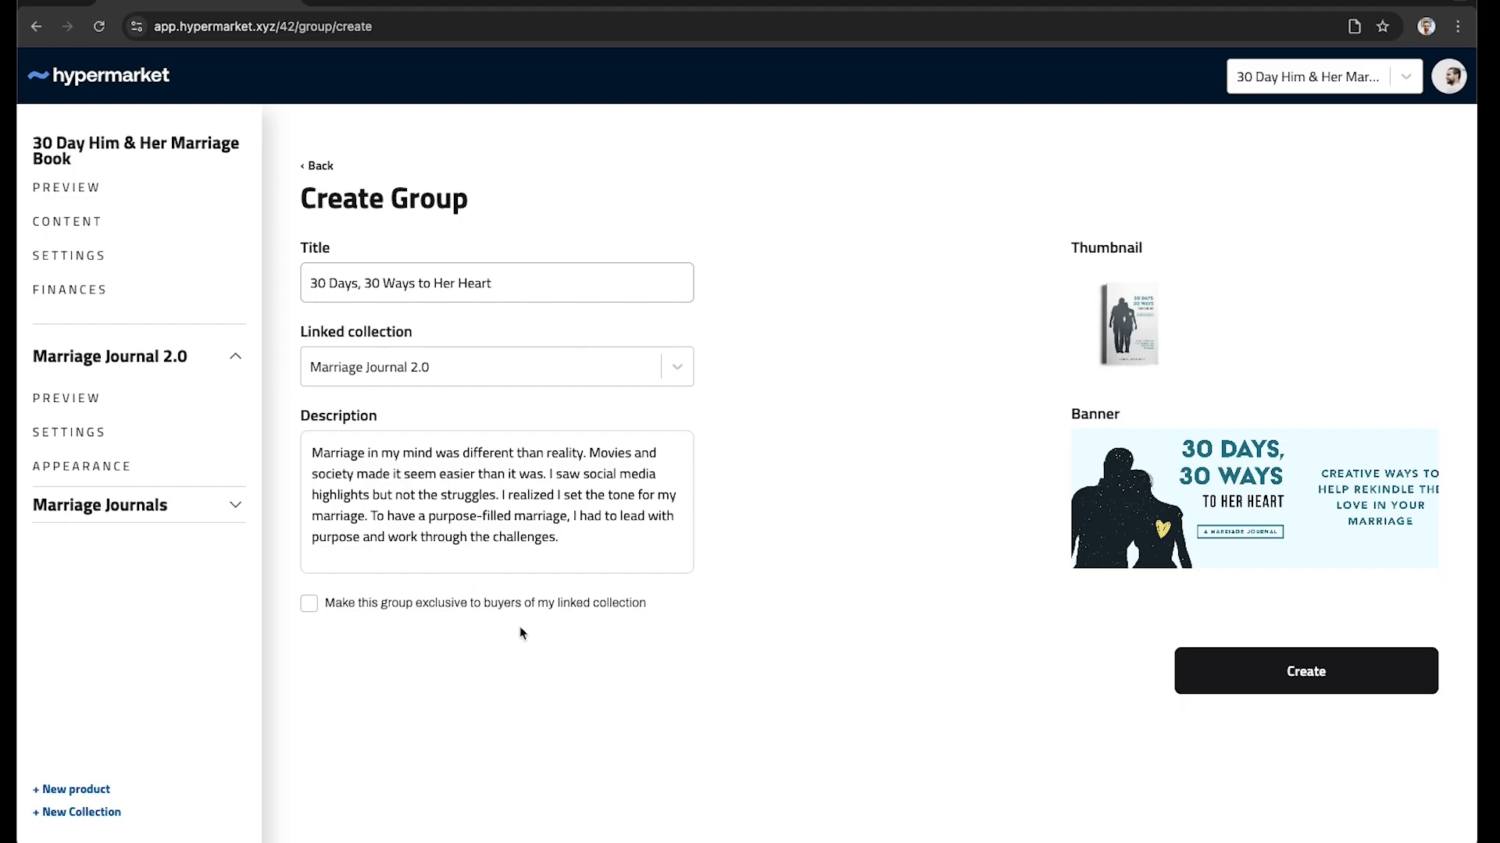
Step: Make the "30 Days, 30 Ways to Her Heart" group exclusive to buyers of the linked collection and create it
click(309, 606)
click(1293, 682)
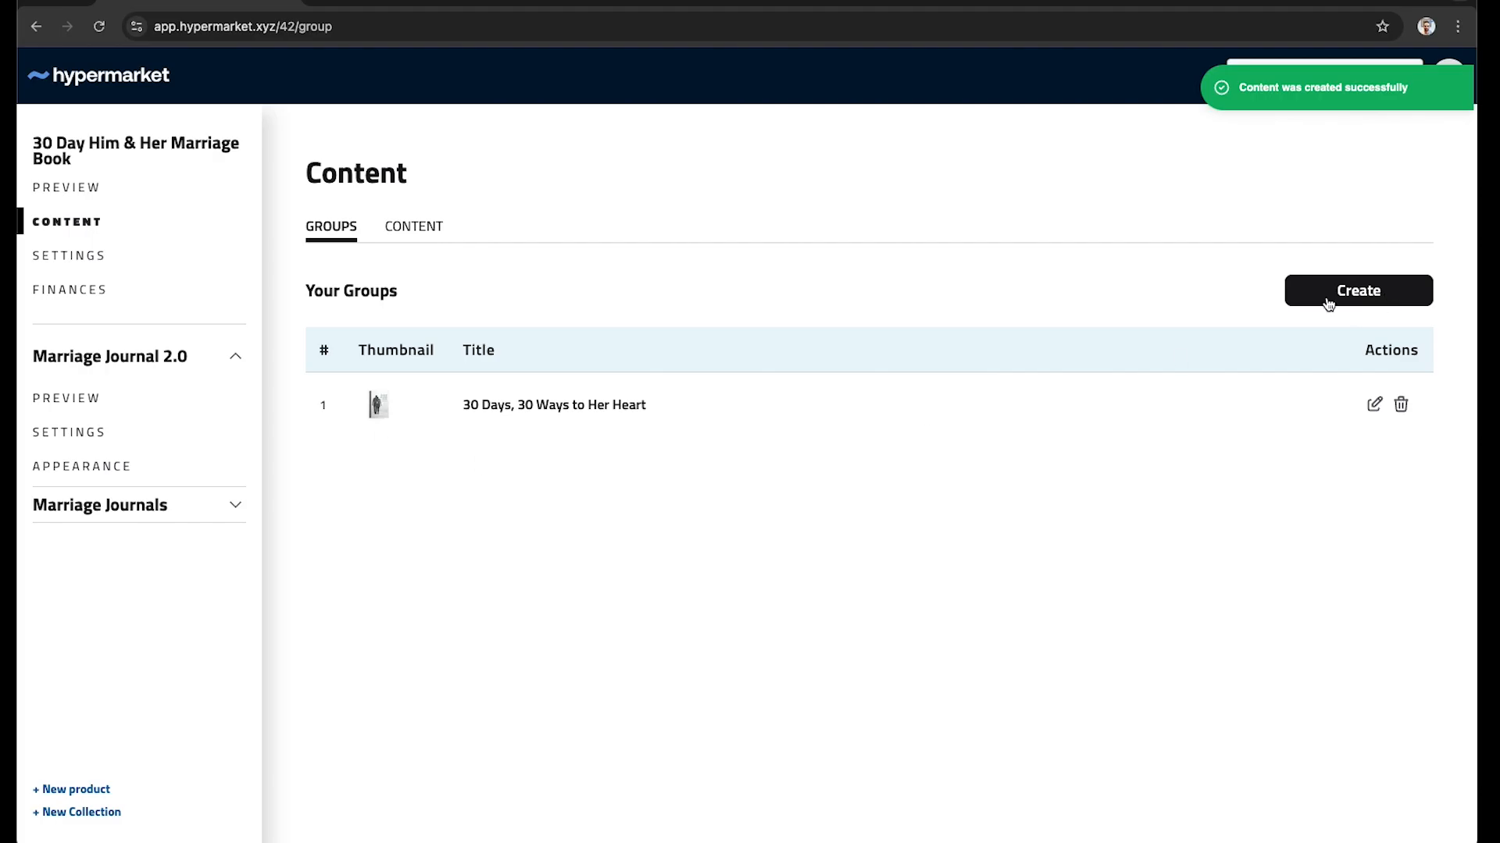
Step: Start a second group titled "30 Days, 30 Ways To His Heart" with the description beginning "I loved dating you but struggled with marriage."
click(1380, 305)
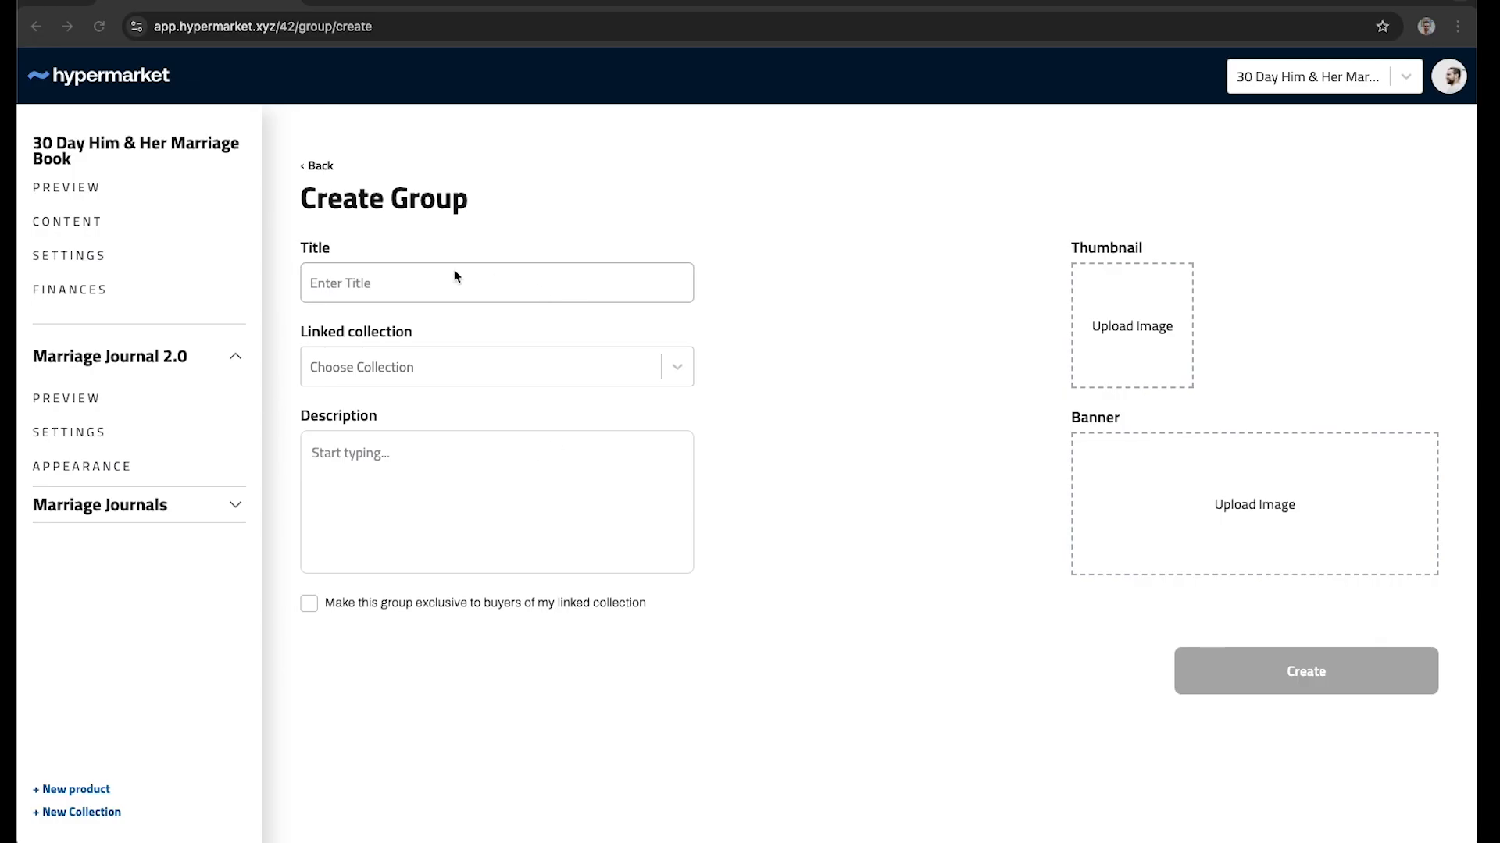
click(385, 283)
text(30 Days, 30 Ways To His Heart)
click(407, 469)
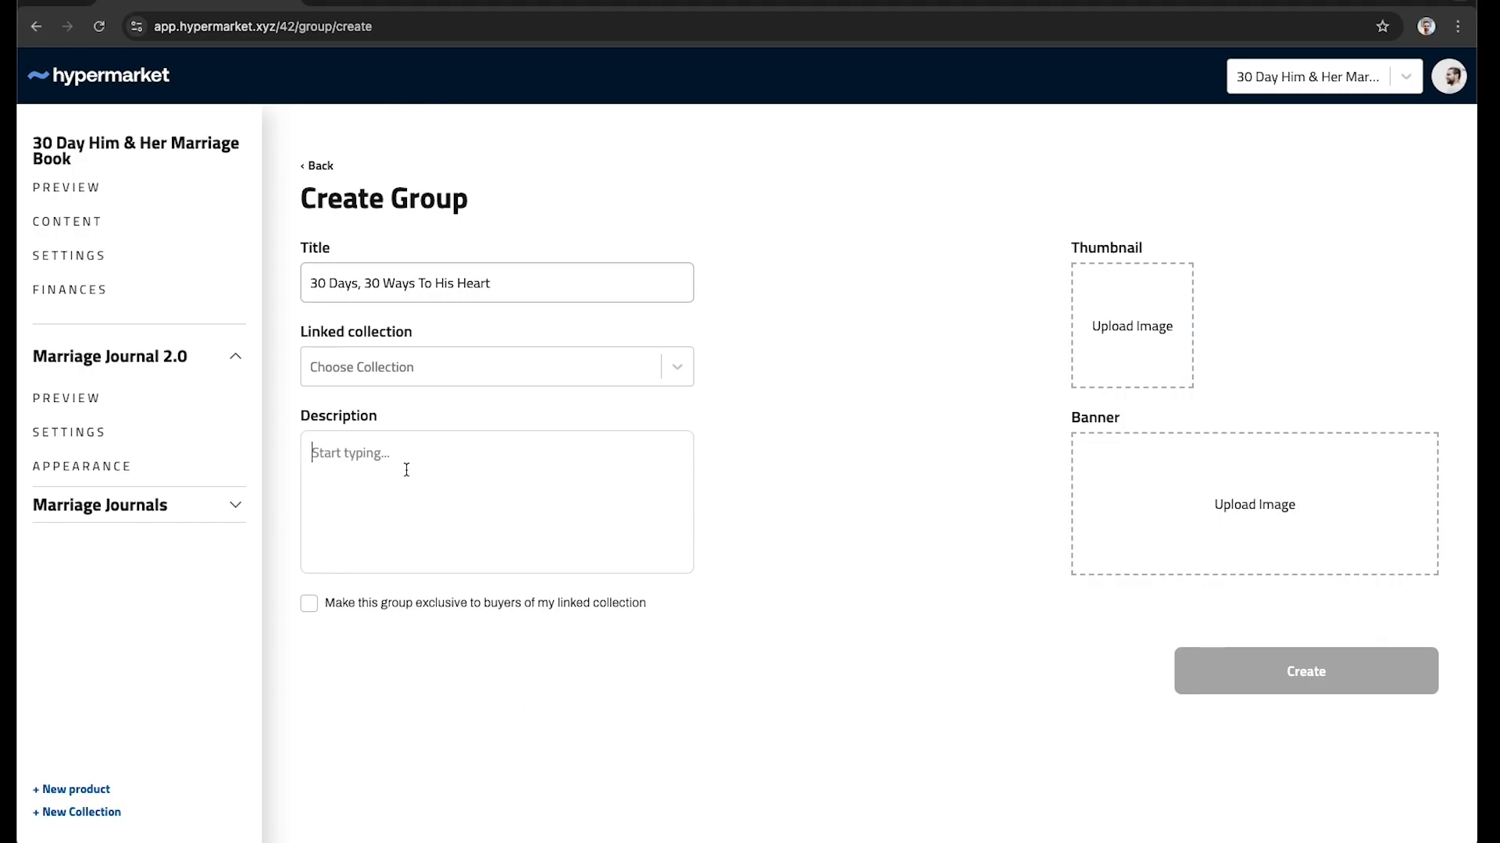
text(I loved dating you but struggled with marriage. Dating was easy, but commitment, sharing a life—it was hard. I wanted more for us, but didn't know how. Then it hit me: the change starts with me. I'm the only one I can control. If I want a different outcome, I have to take different actions.)
Step: Link the second group to "Marriage Journal 2.0" and make it exclusive to that collection's buyers
click(534, 375)
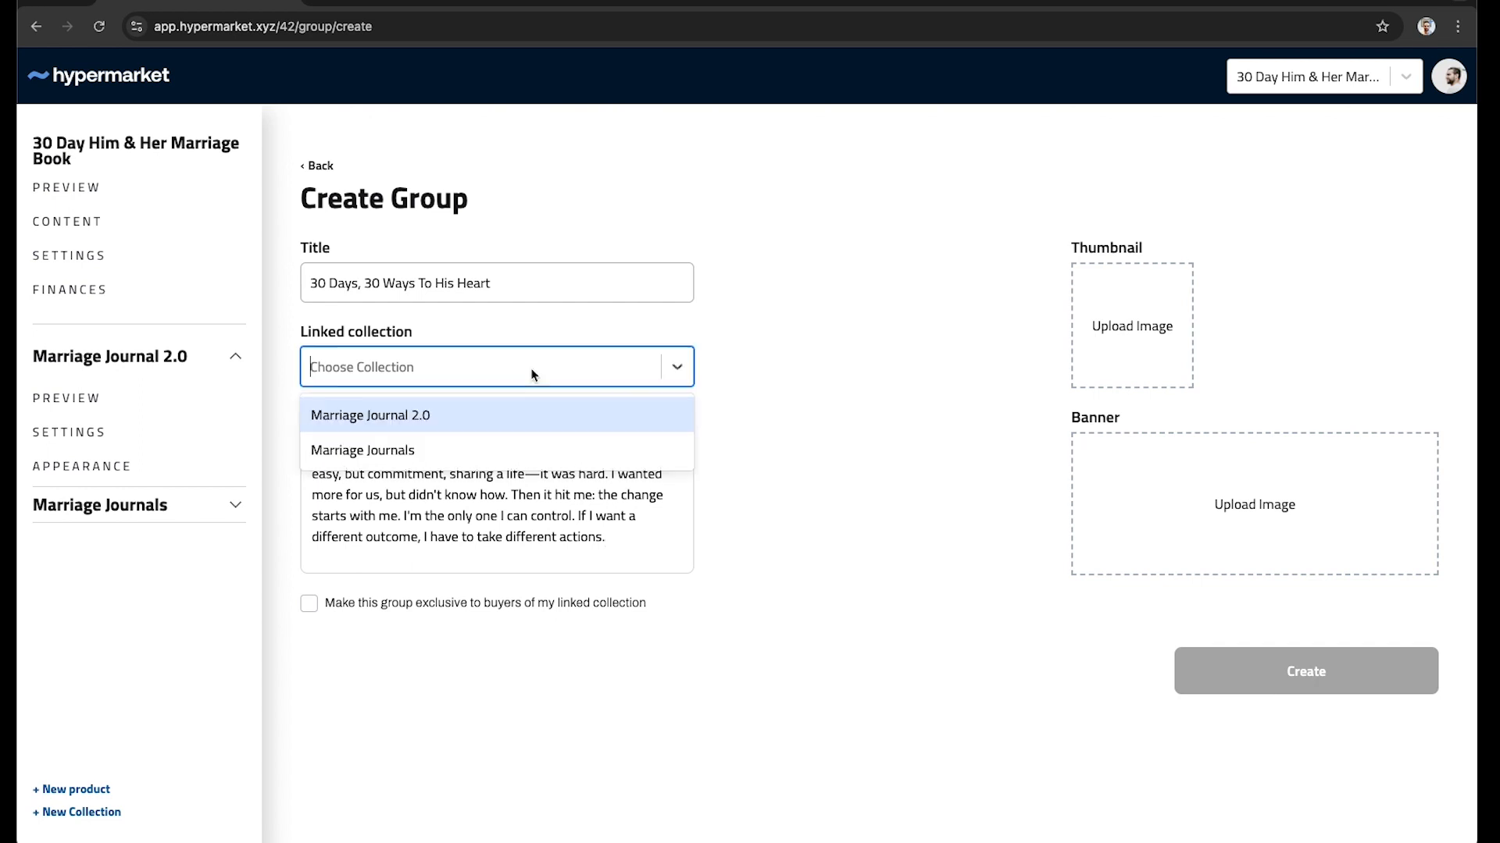
click(507, 416)
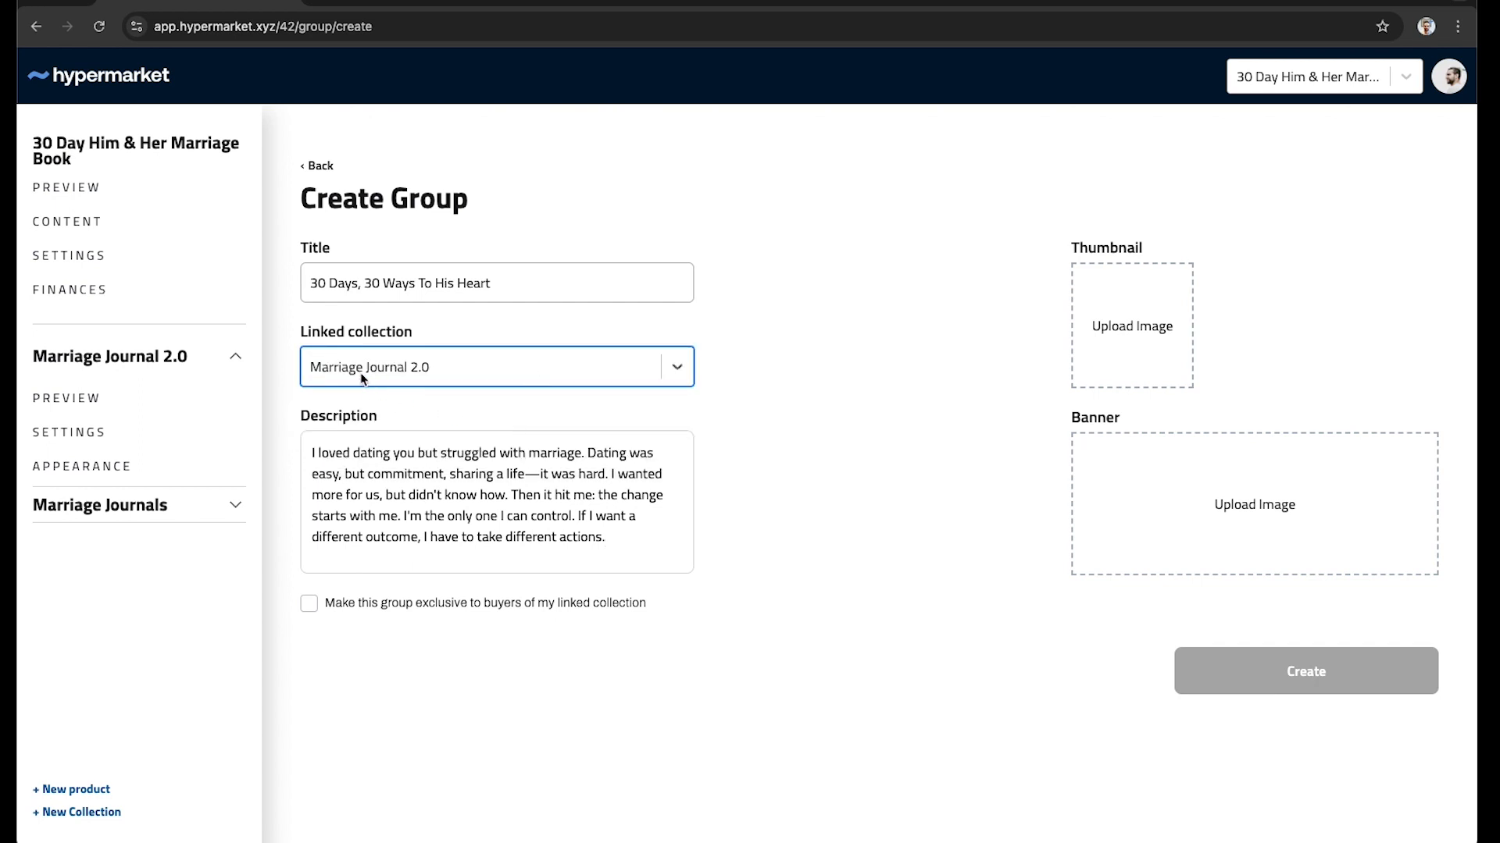
click(309, 604)
Step: Upload the "To His Heart" journal cover listing image as the group's thumbnail and "Marriage Journal Her Banner Hypermarket.jpg" as its banner
click(1116, 345)
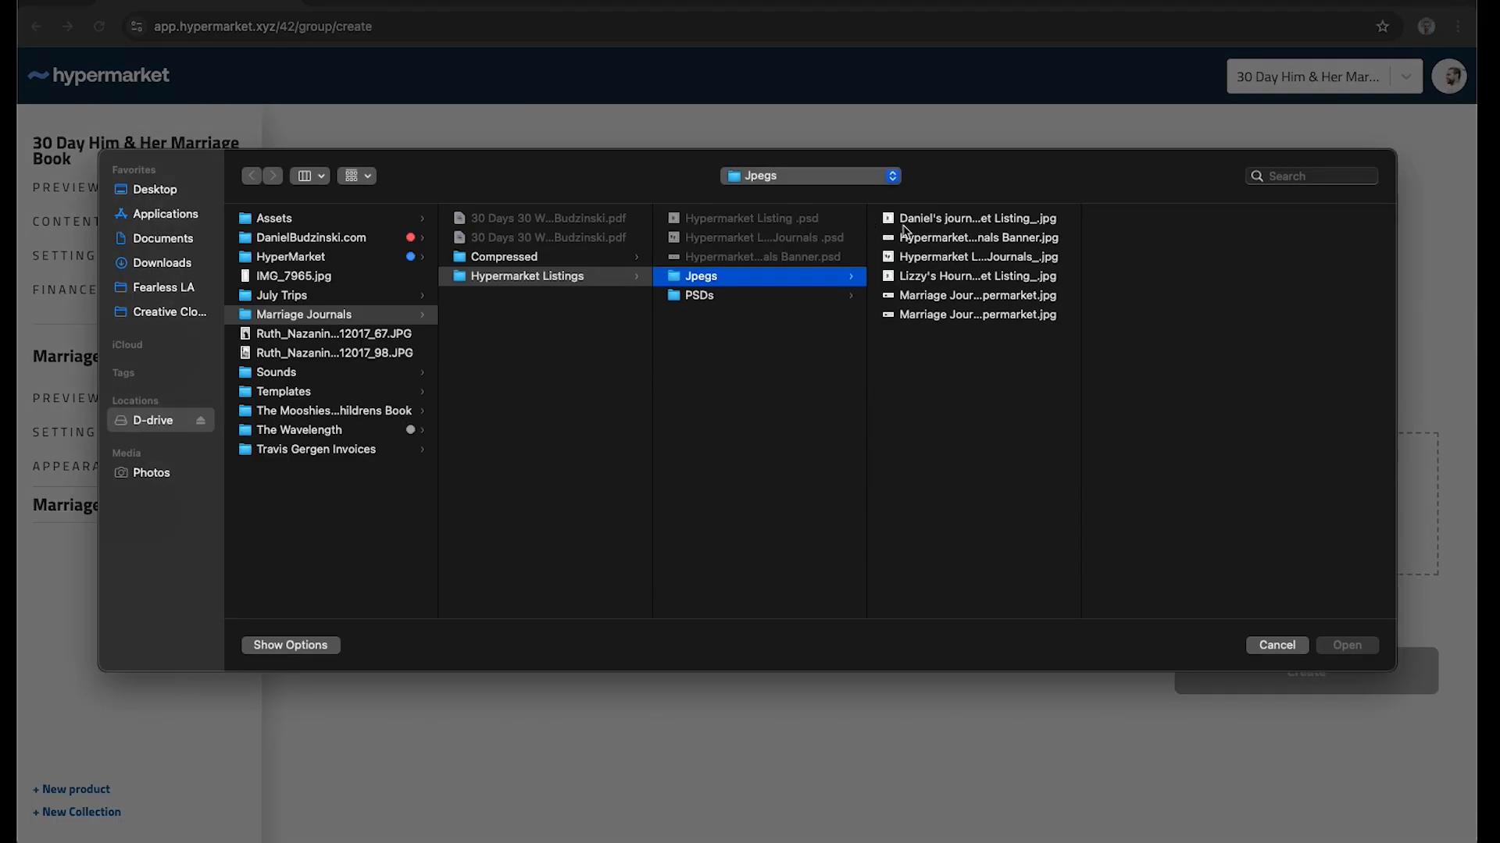
click(939, 258)
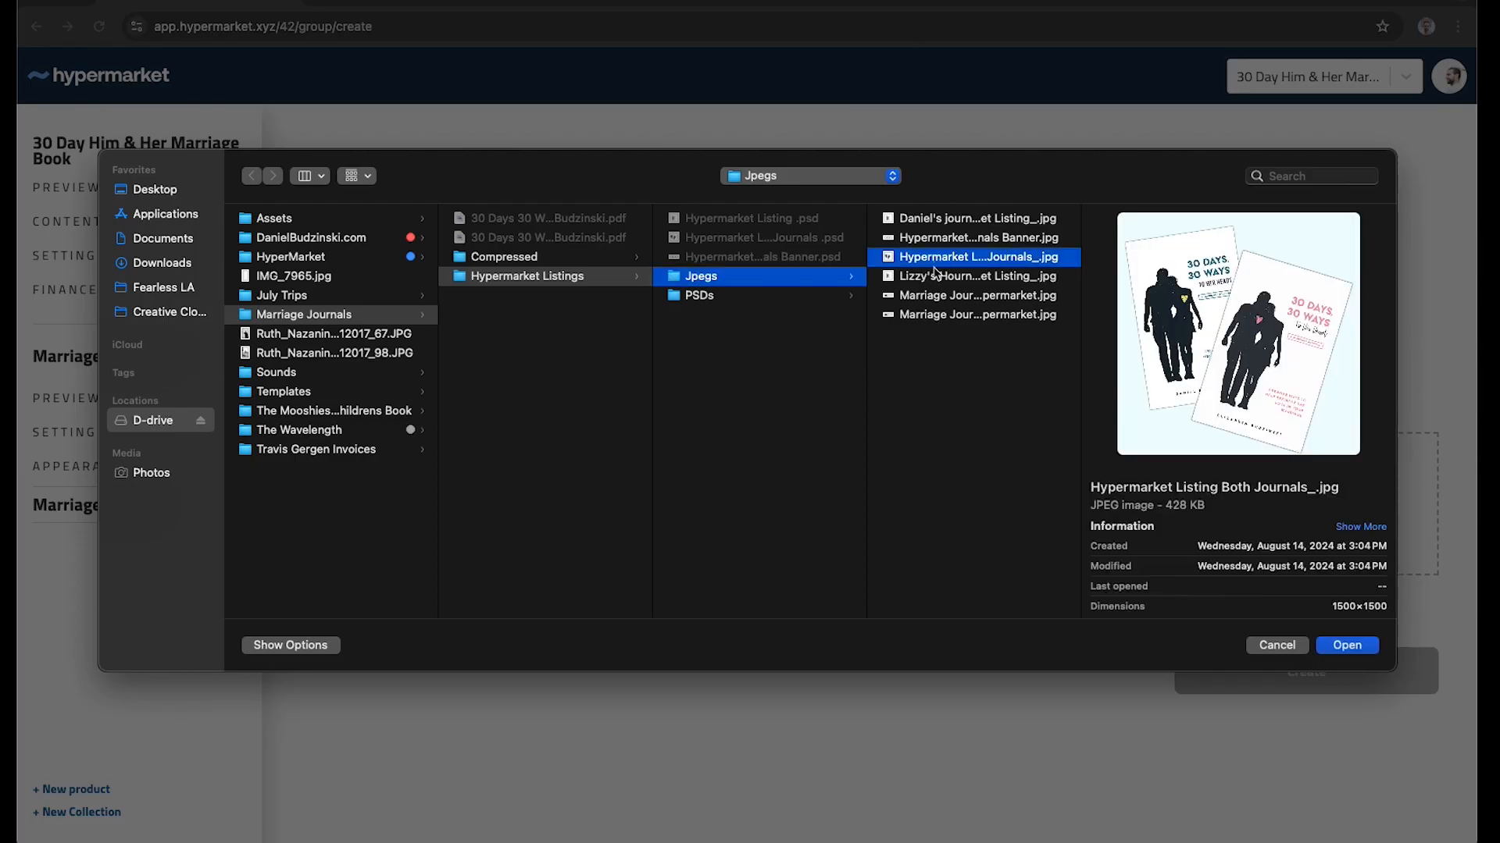
click(944, 278)
key(Return)
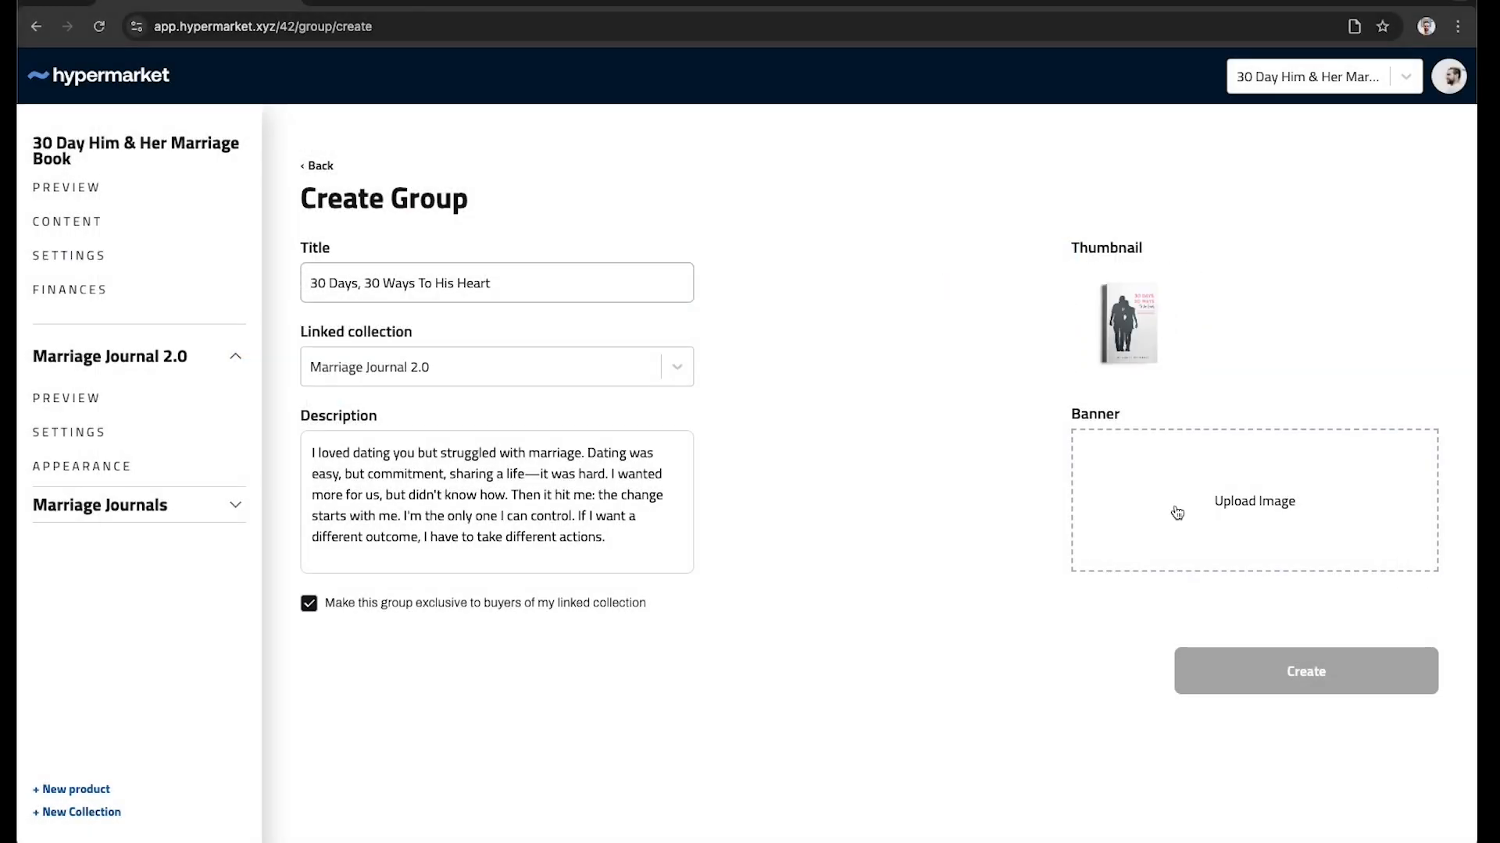
click(1192, 520)
click(965, 297)
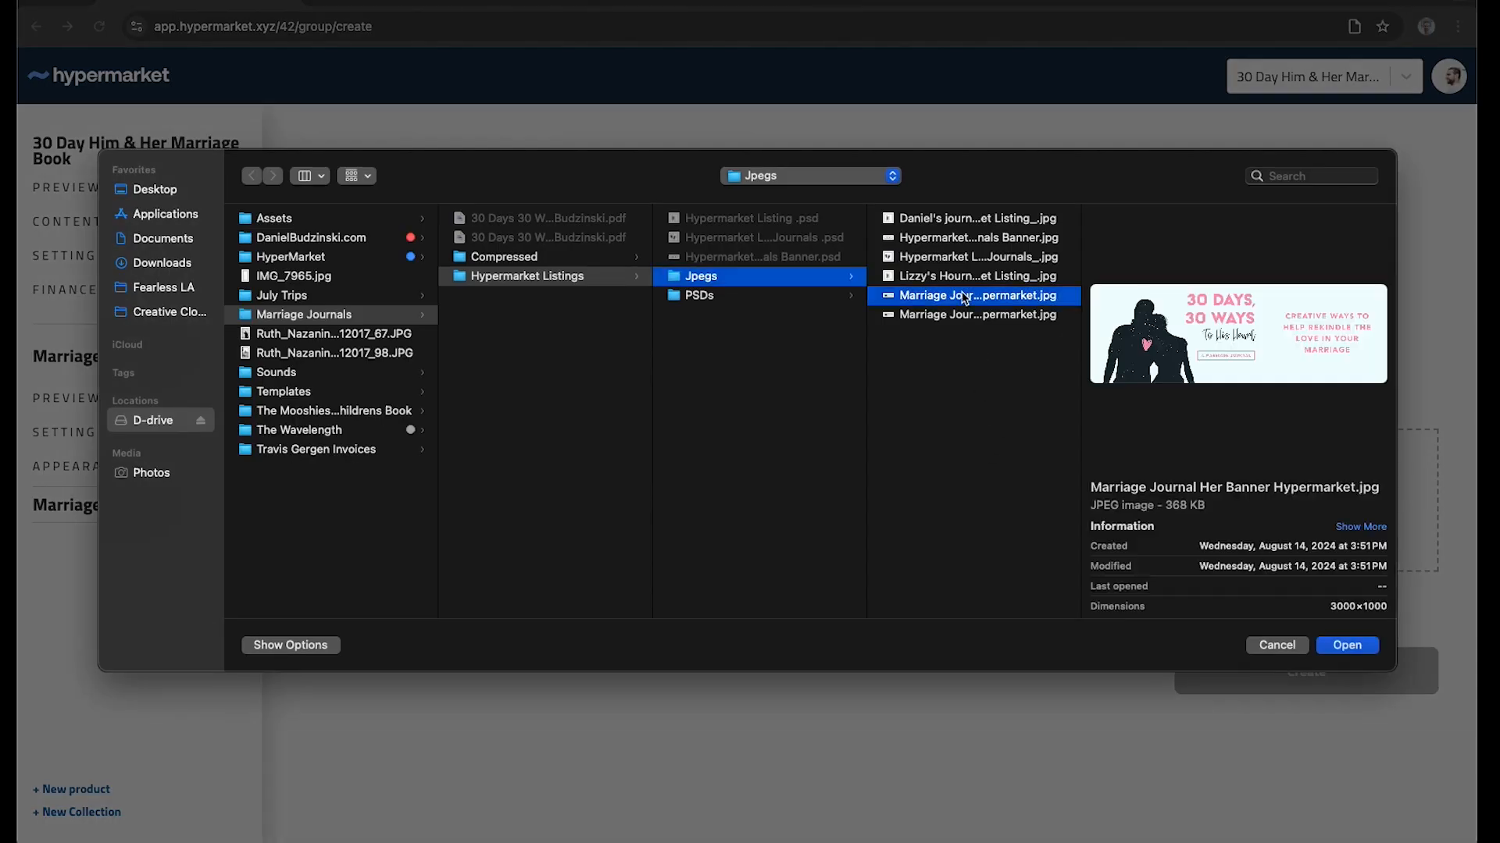
key(Return)
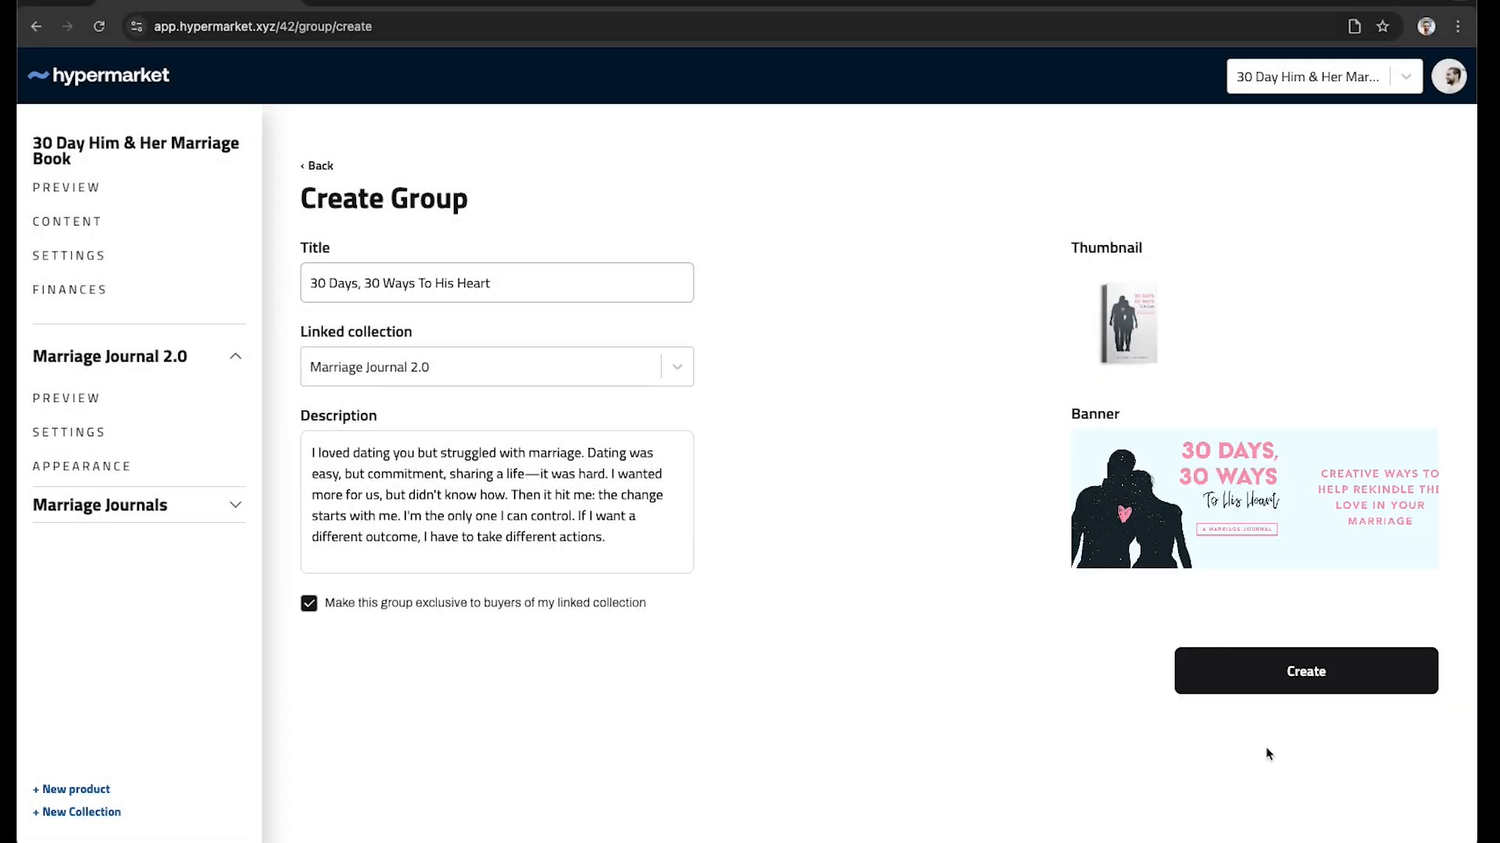
Step: Create the "30 Days, 30 Ways To His Heart" group and open the site's content list
click(1292, 679)
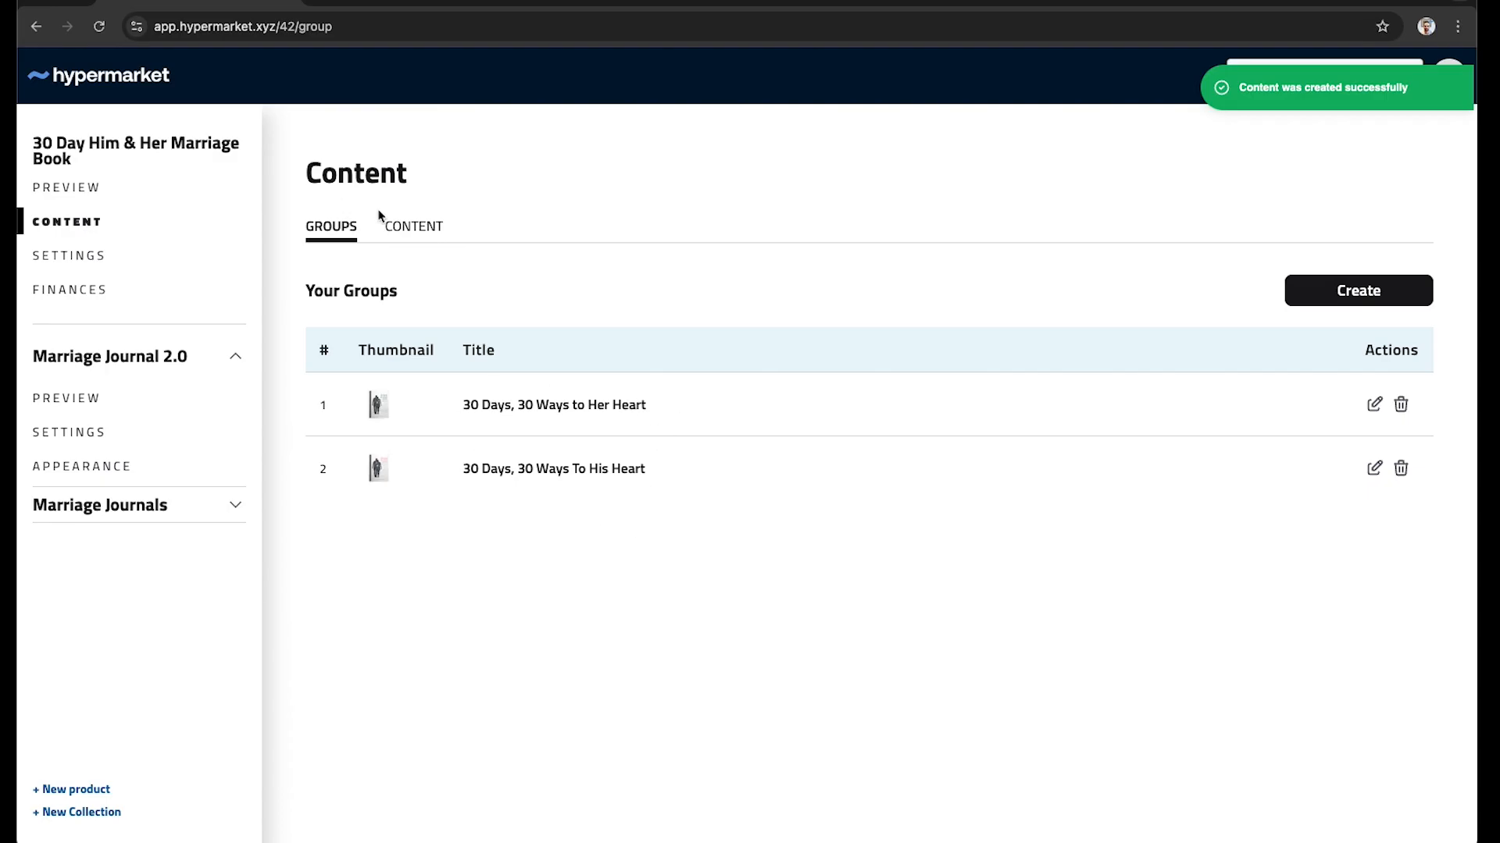
click(412, 229)
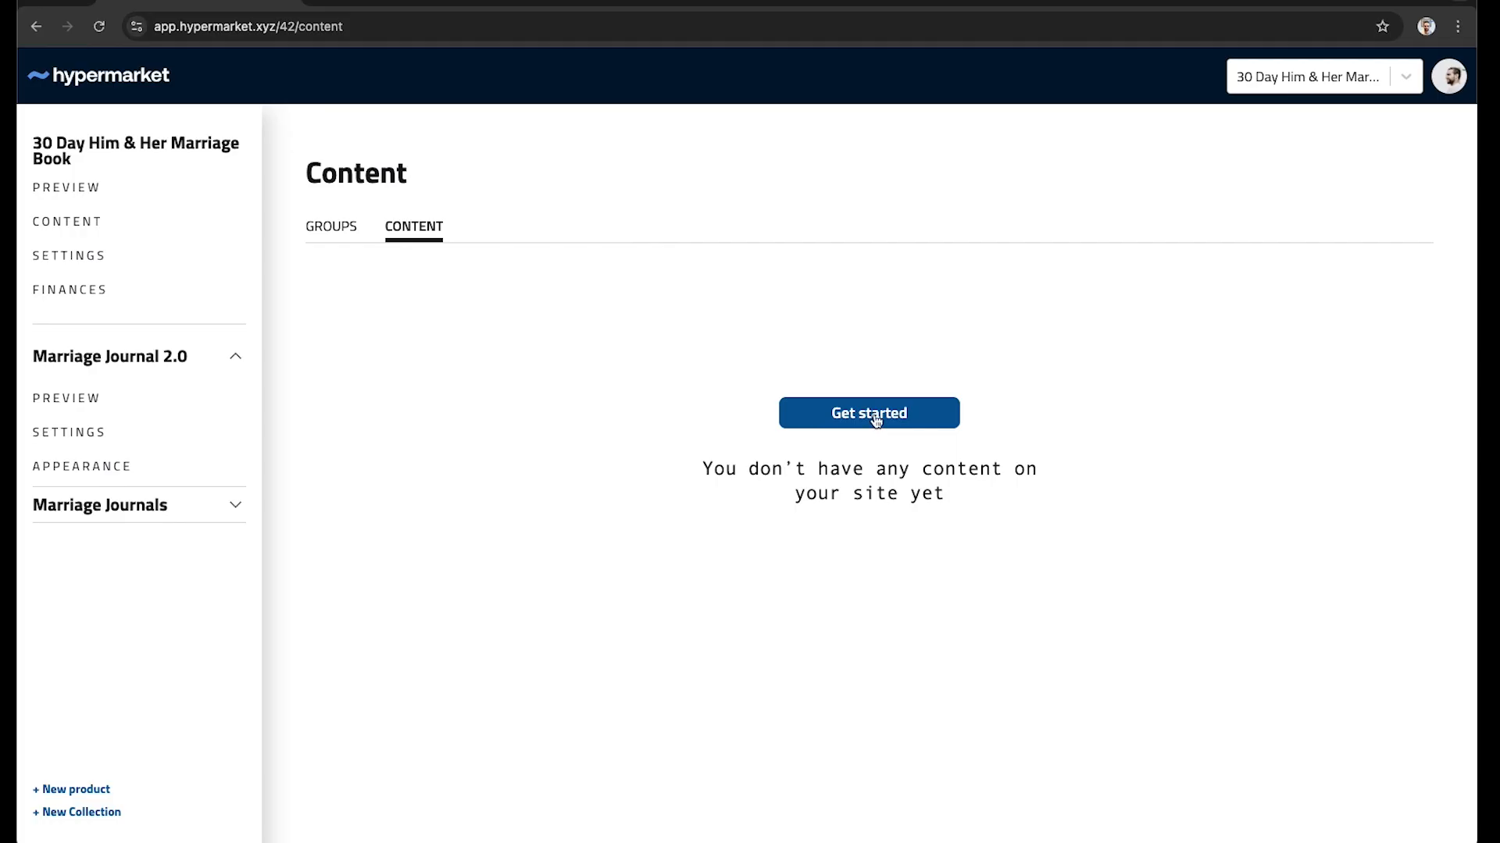
Step: Start the site's first content item and title it "30 Days, 30 Ways to Her Heart by" followed by the author's full name
click(875, 420)
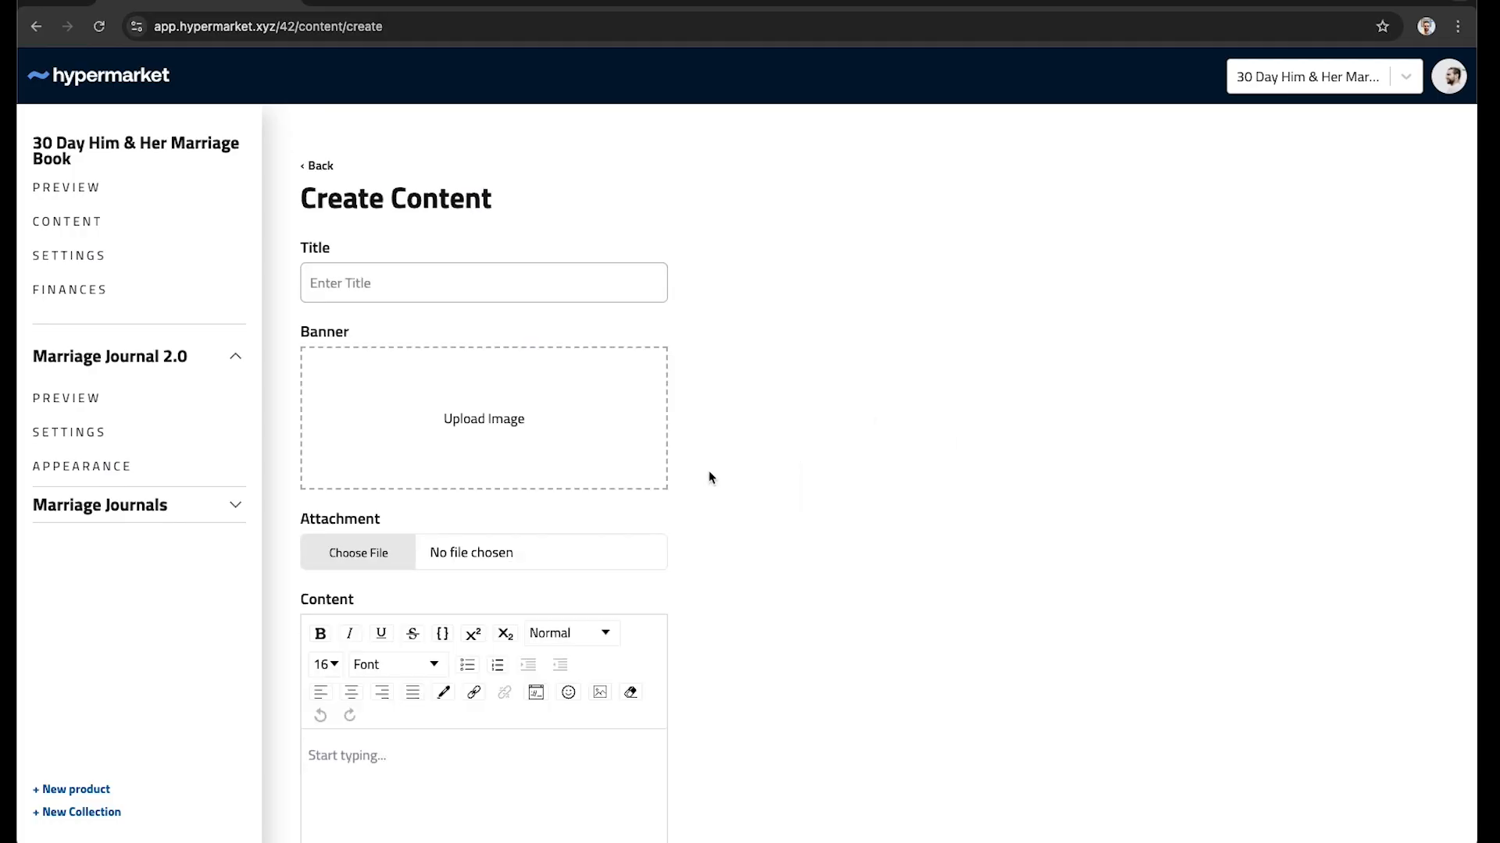
click(353, 278)
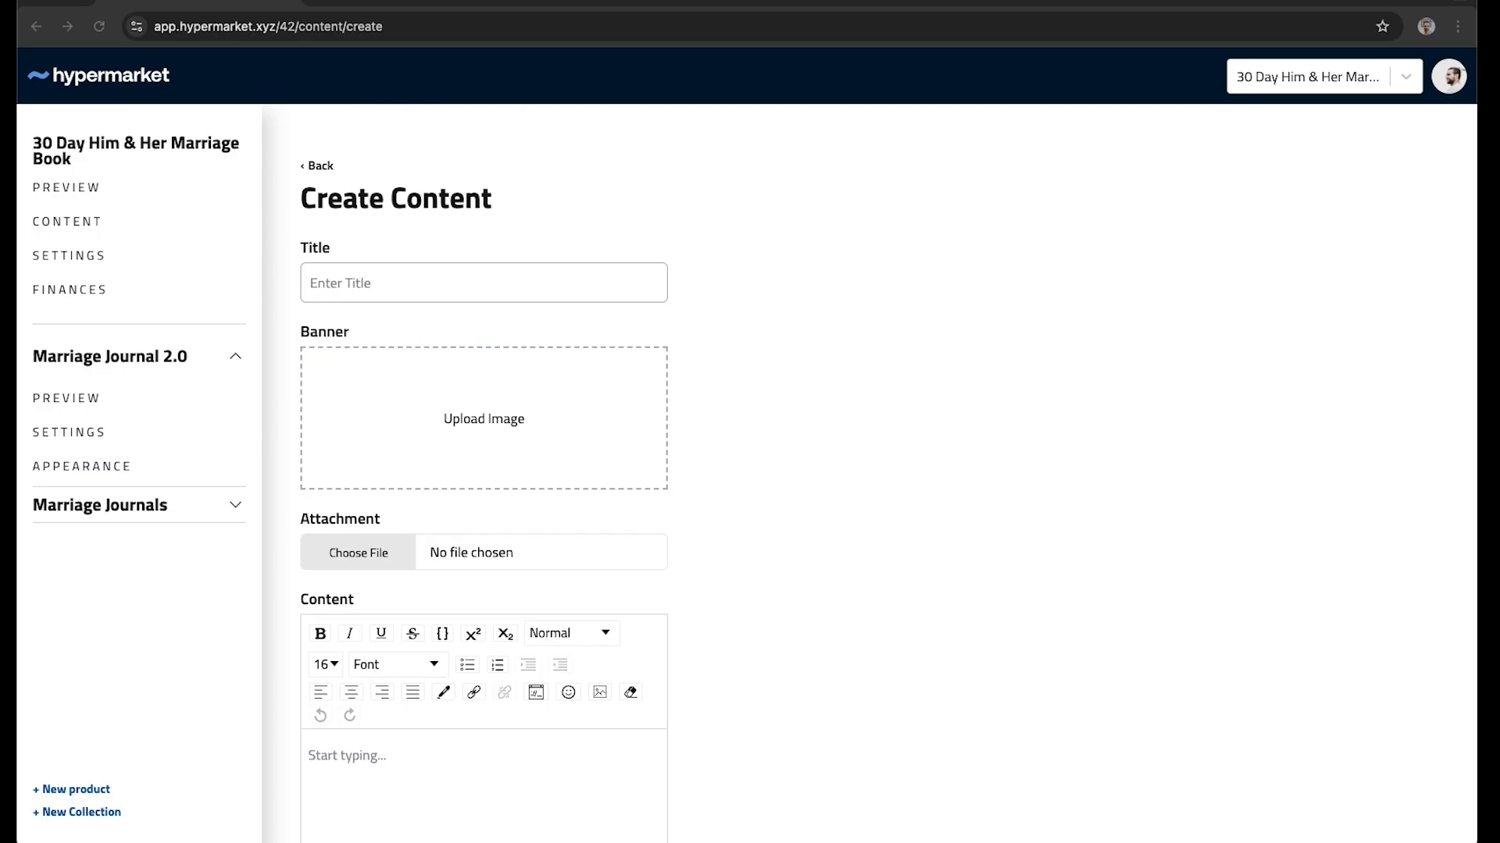
click(506, 294)
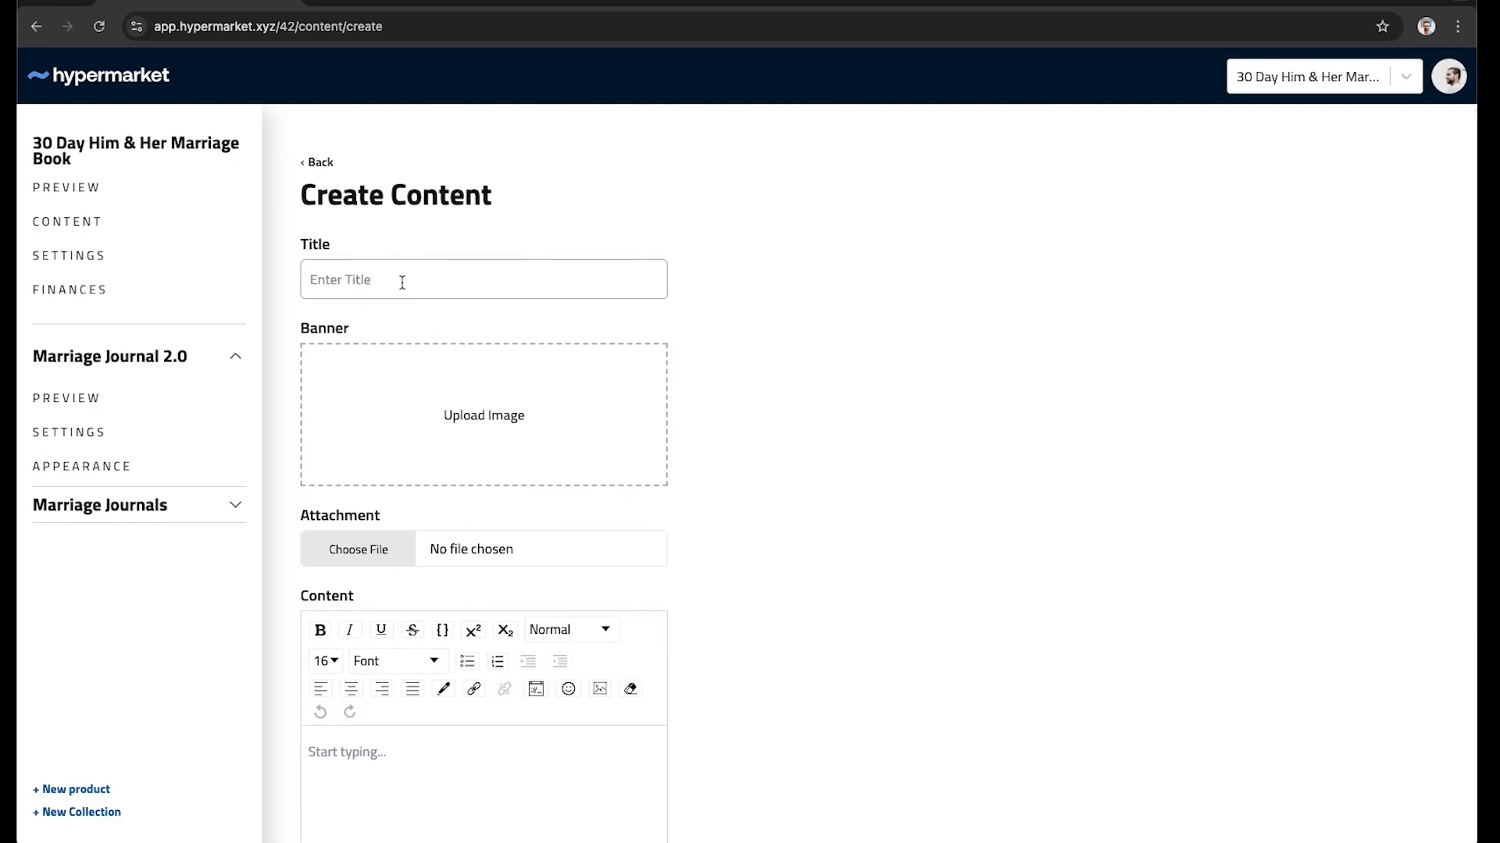
right_click(376, 279)
click(443, 407)
text(b)
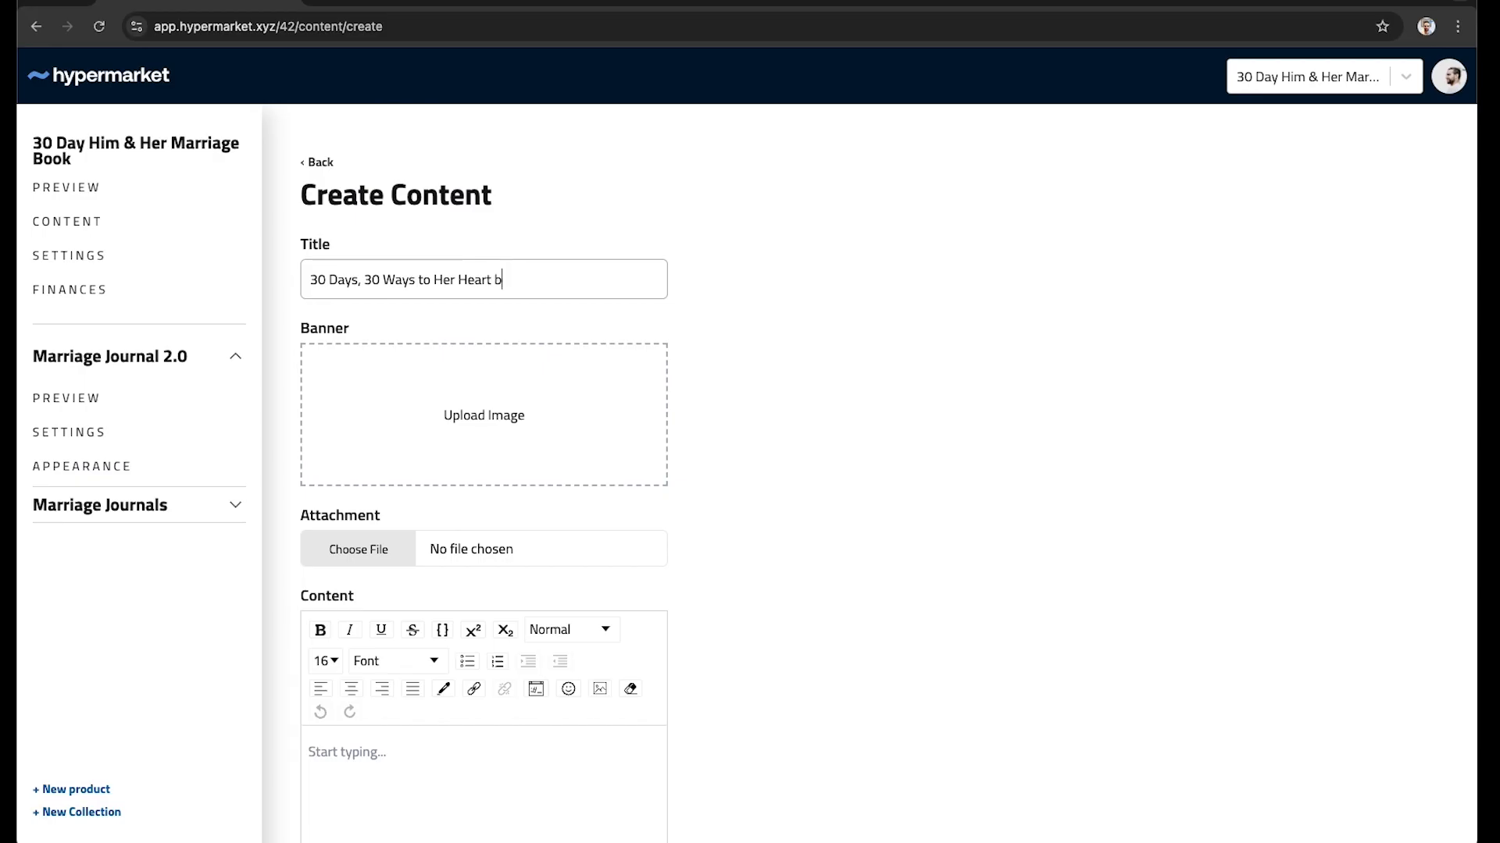
text(y Daniel Budzxinski)
key(BackSpace)
key(BackSpace)
key(BackSpace)
key(BackSpace)
key(BackSpace)
text(insk)
Step: Upload "Marriage Journal His Banner Hypermarket.jpg" as the content item's banner
click(625, 434)
click(973, 319)
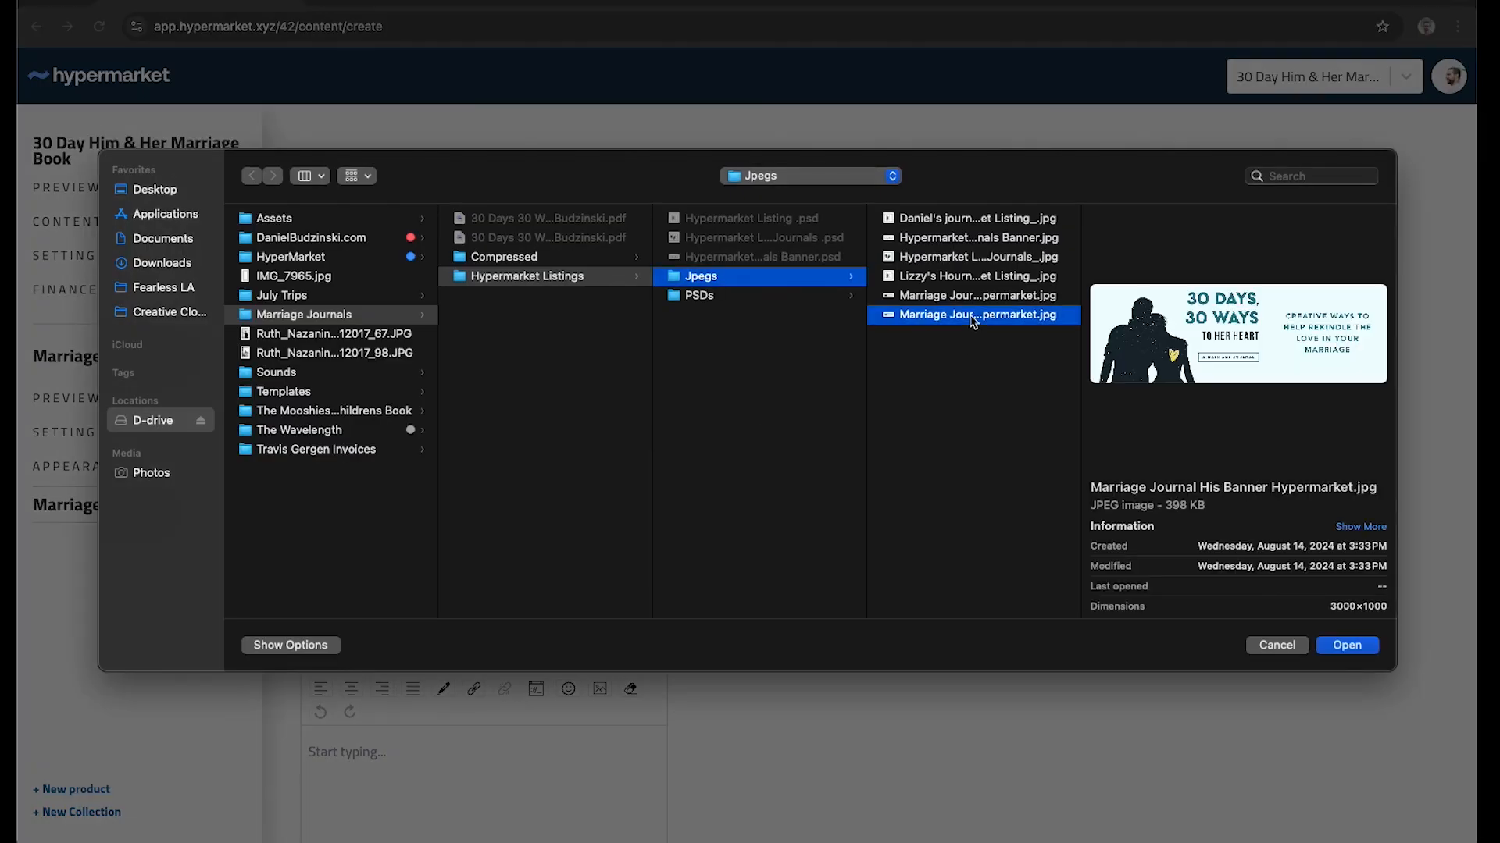
key(Return)
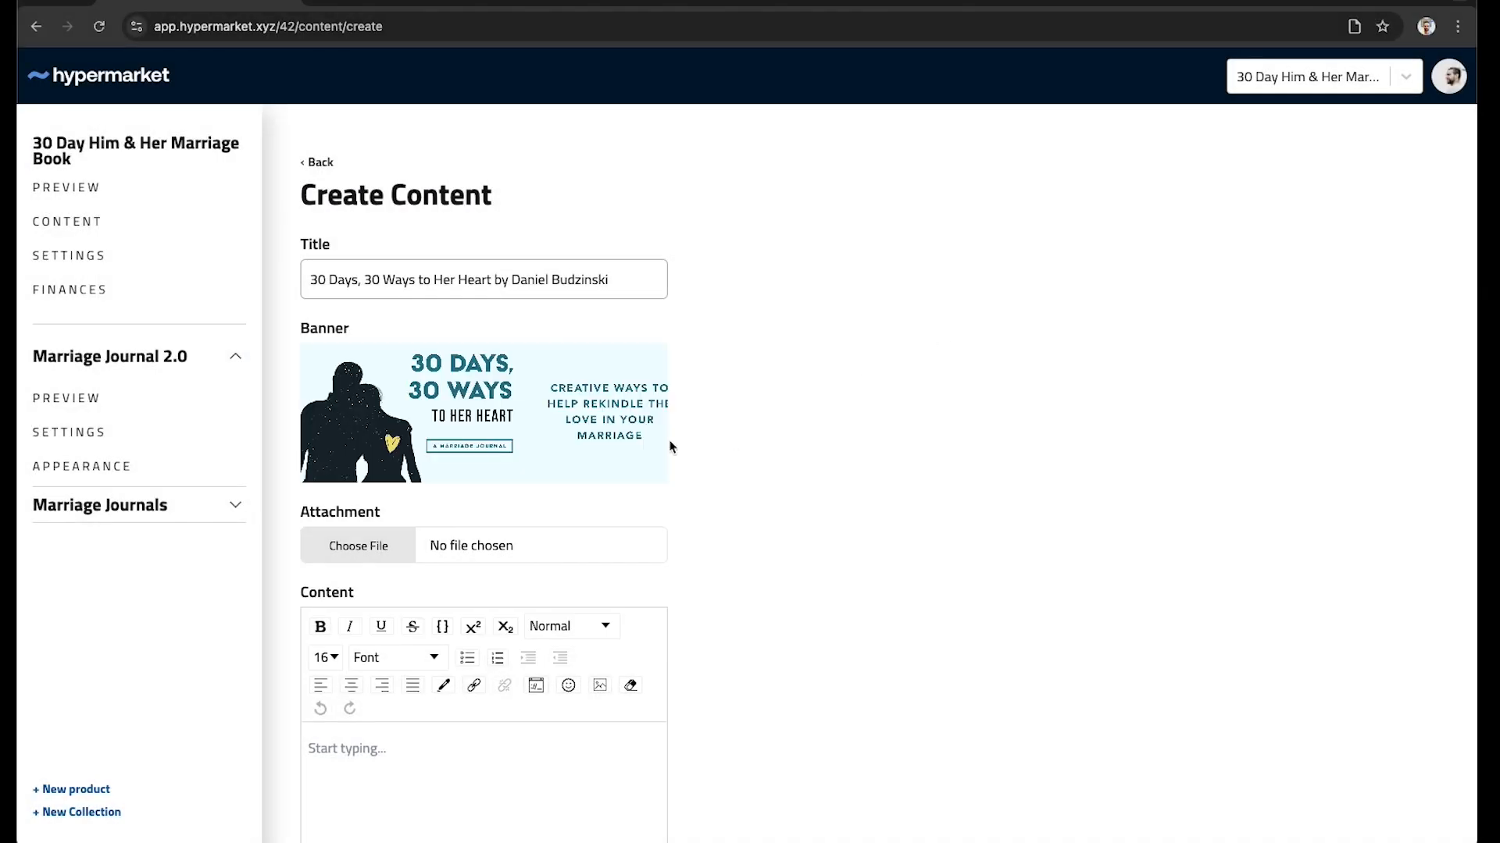
Step: Fill in the content body with the journal description beginning "Marriage in my mind was different than reality."
click(507, 562)
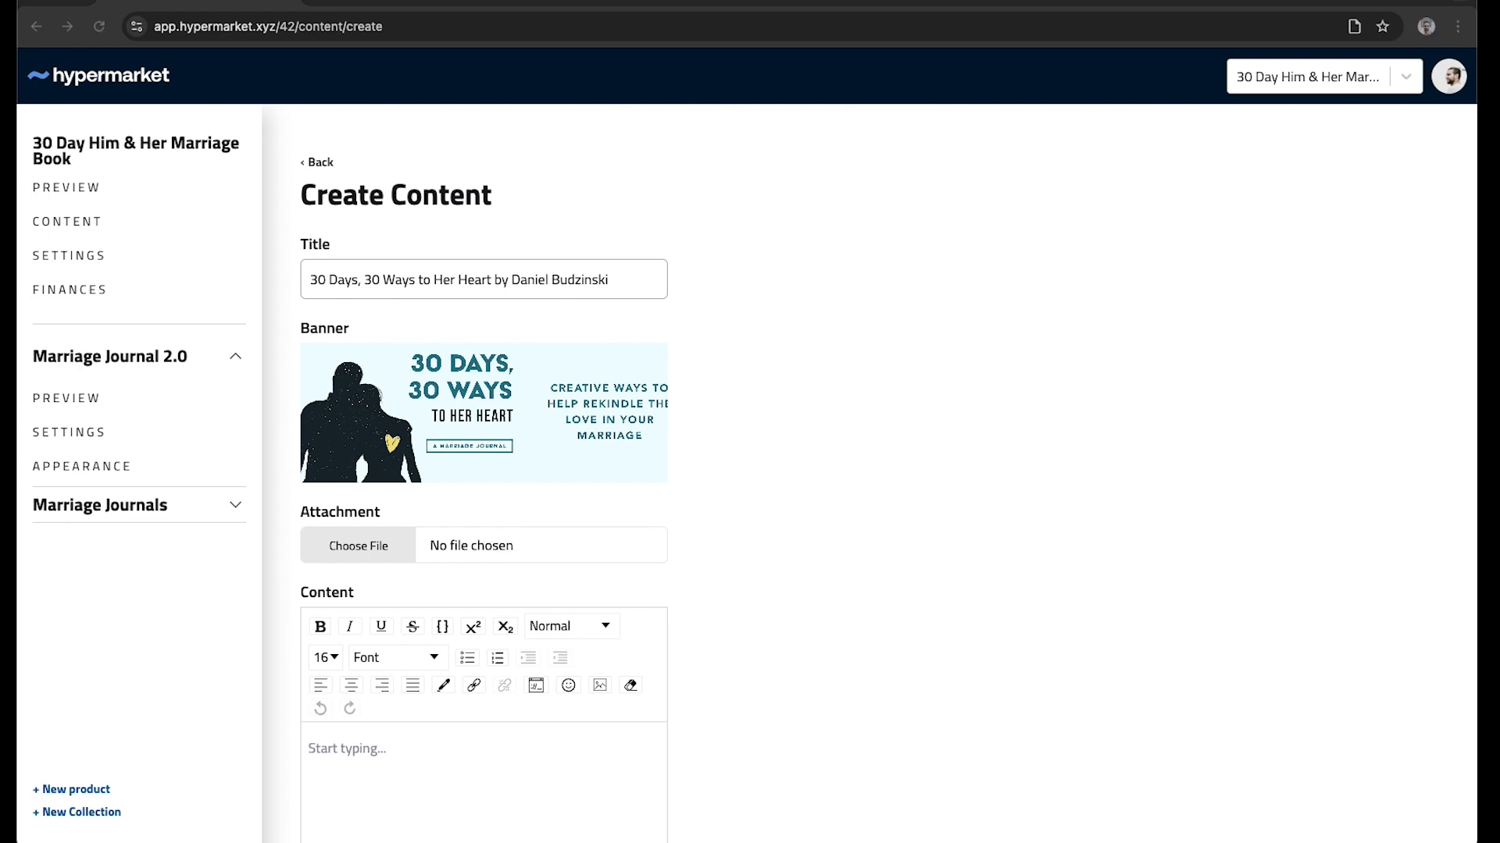
scroll(418, 772, down, 3)
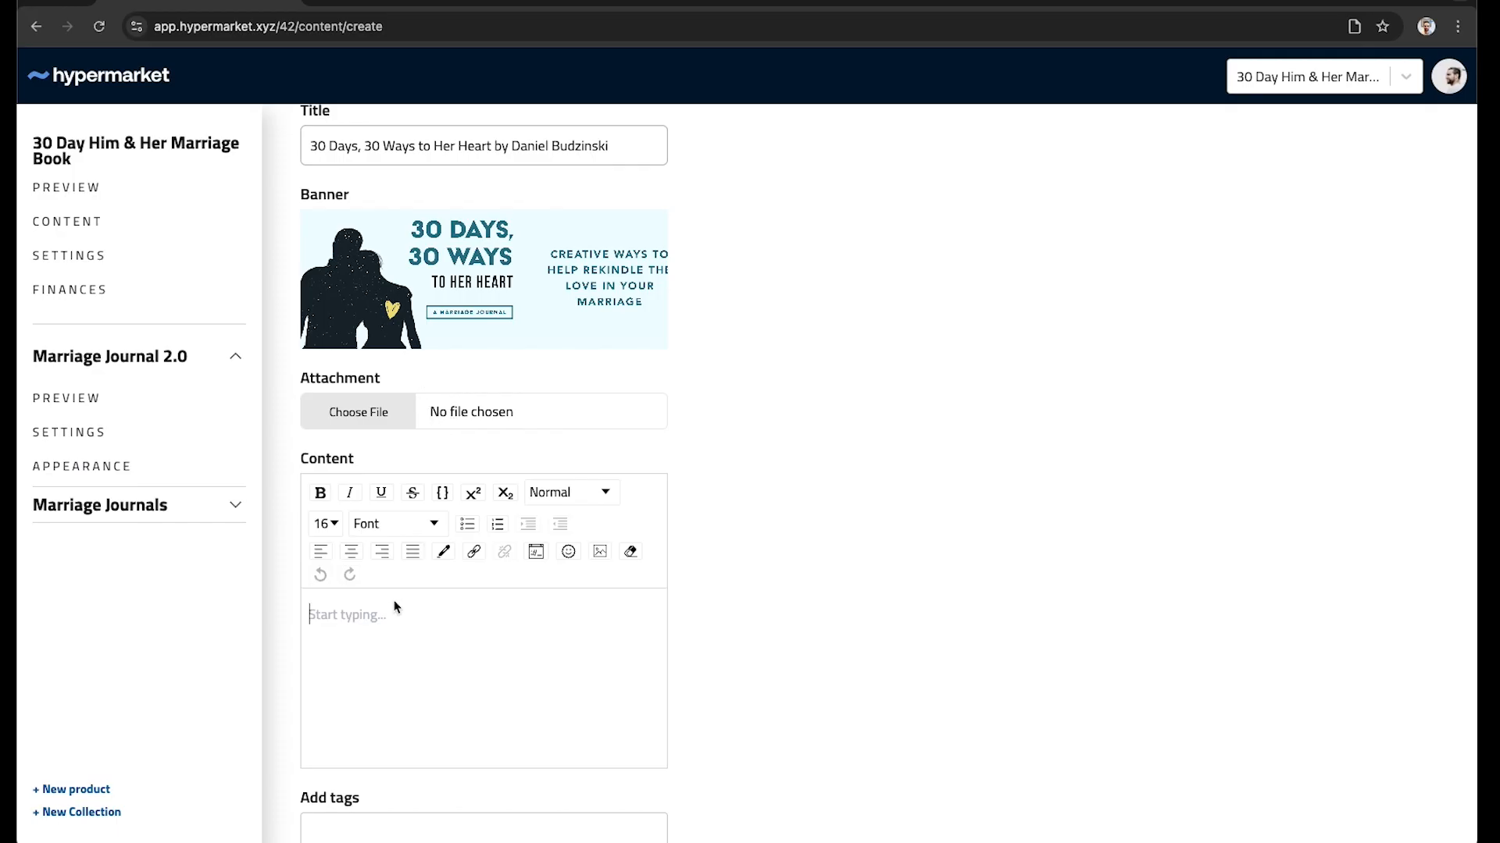
text(Marriage in my mind was different than reality. Movies and society made it seem easier than it was. I saw social media highlights but not the struggles. I realized I set the tone for my marriage. To have a purpose-filled marriage, I had to lead with purpose and work through the challenges.)
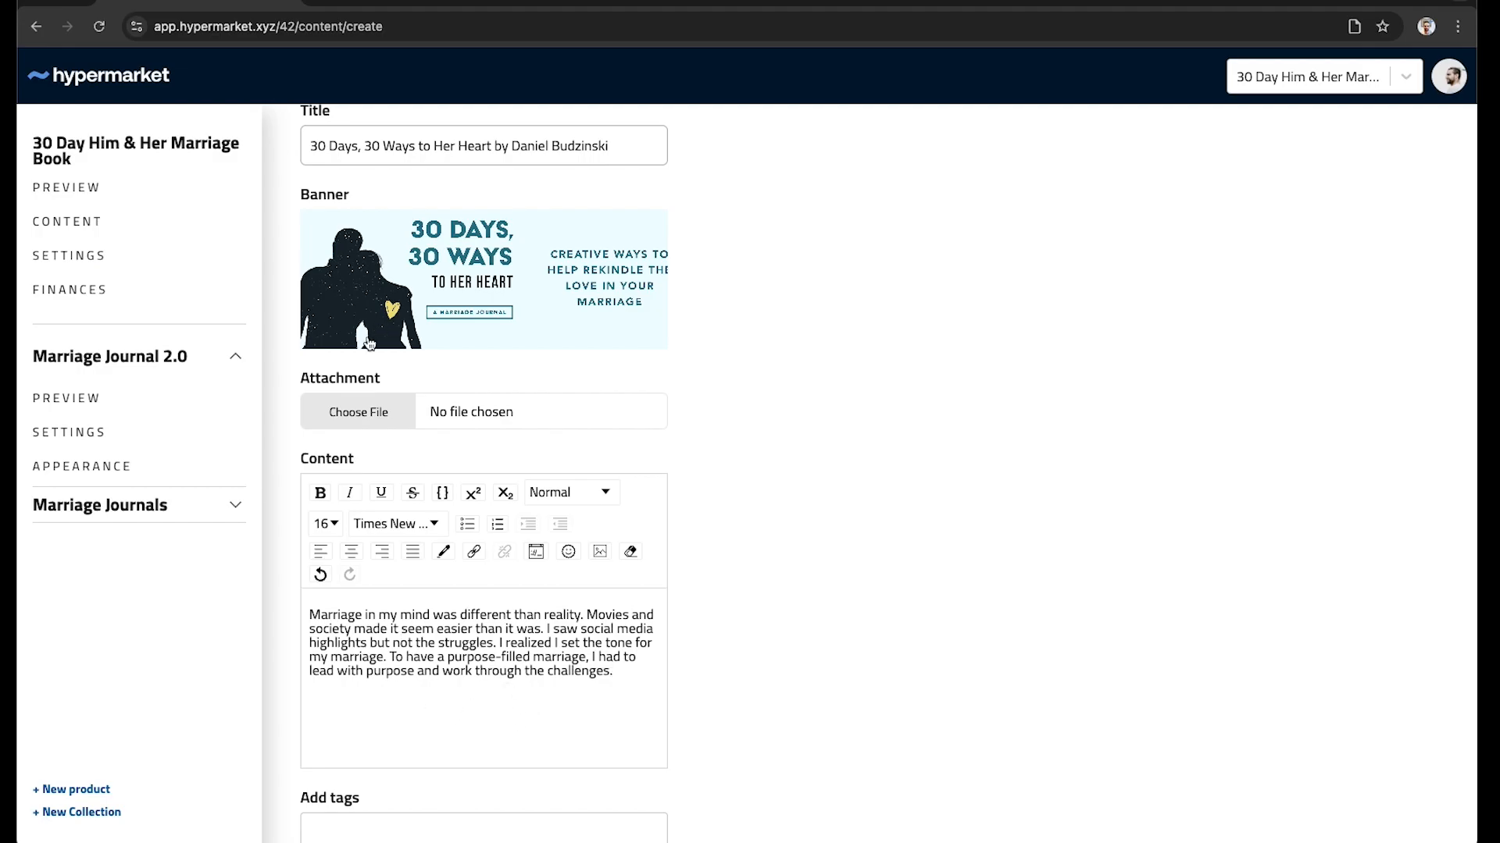
scroll(484, 657, up, 1)
scroll(484, 658, down, 3)
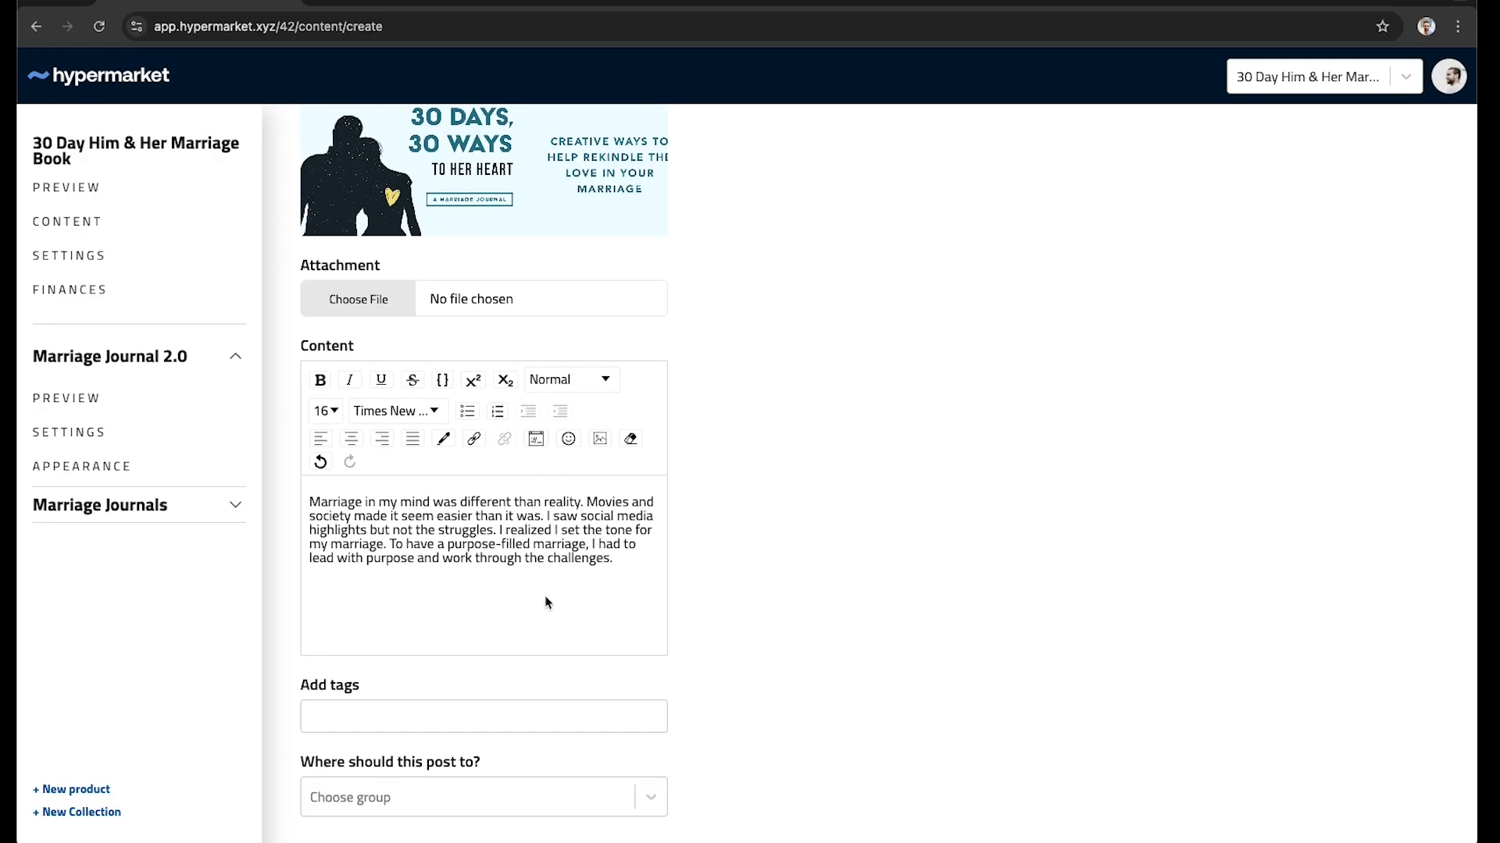
scroll(545, 601, up, 2)
click(616, 633)
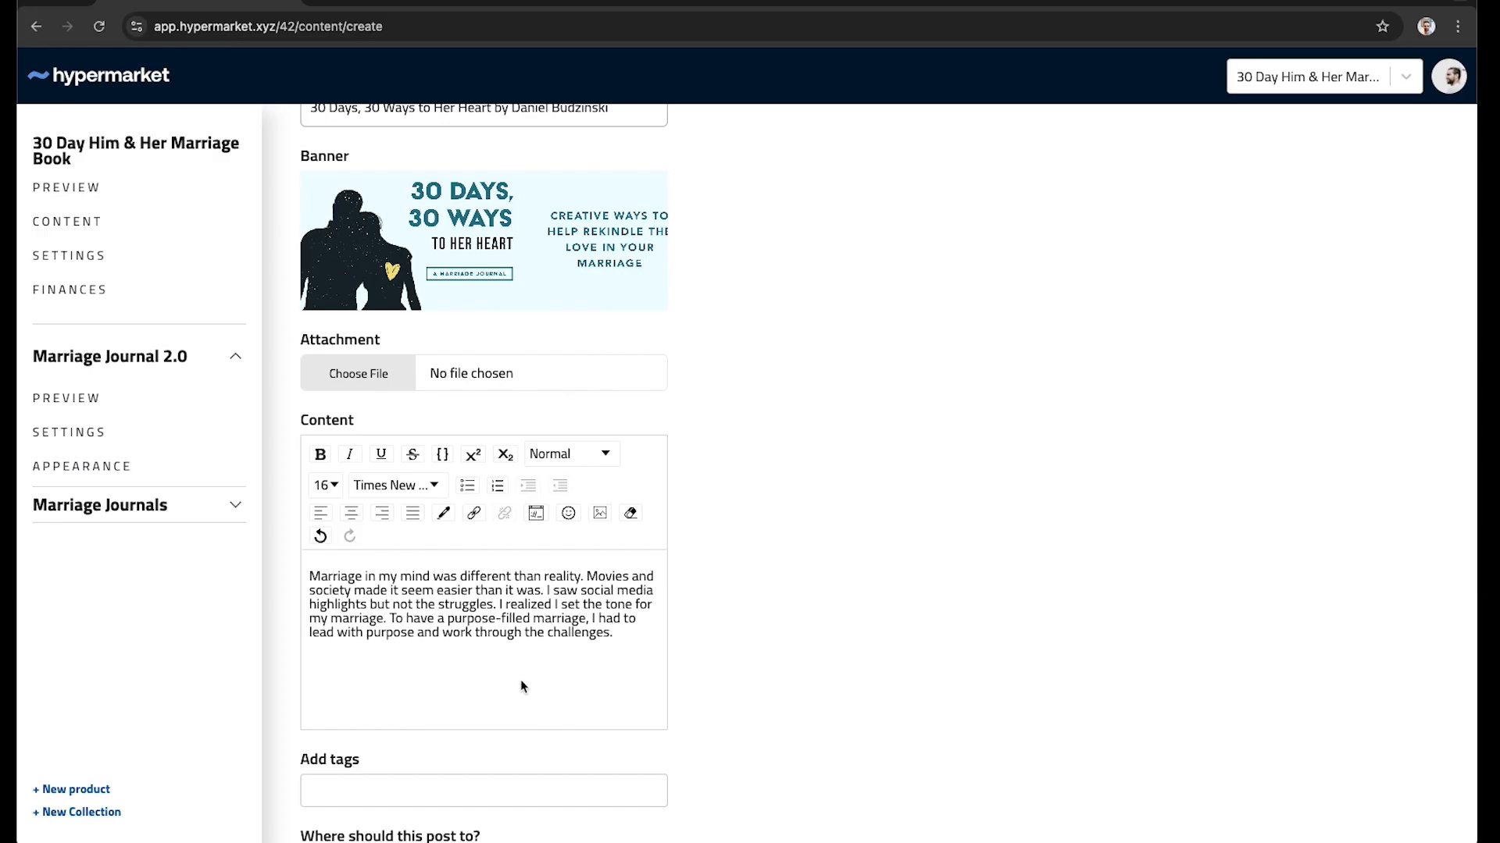
scroll(494, 677, up, 1)
scroll(495, 677, down, 1)
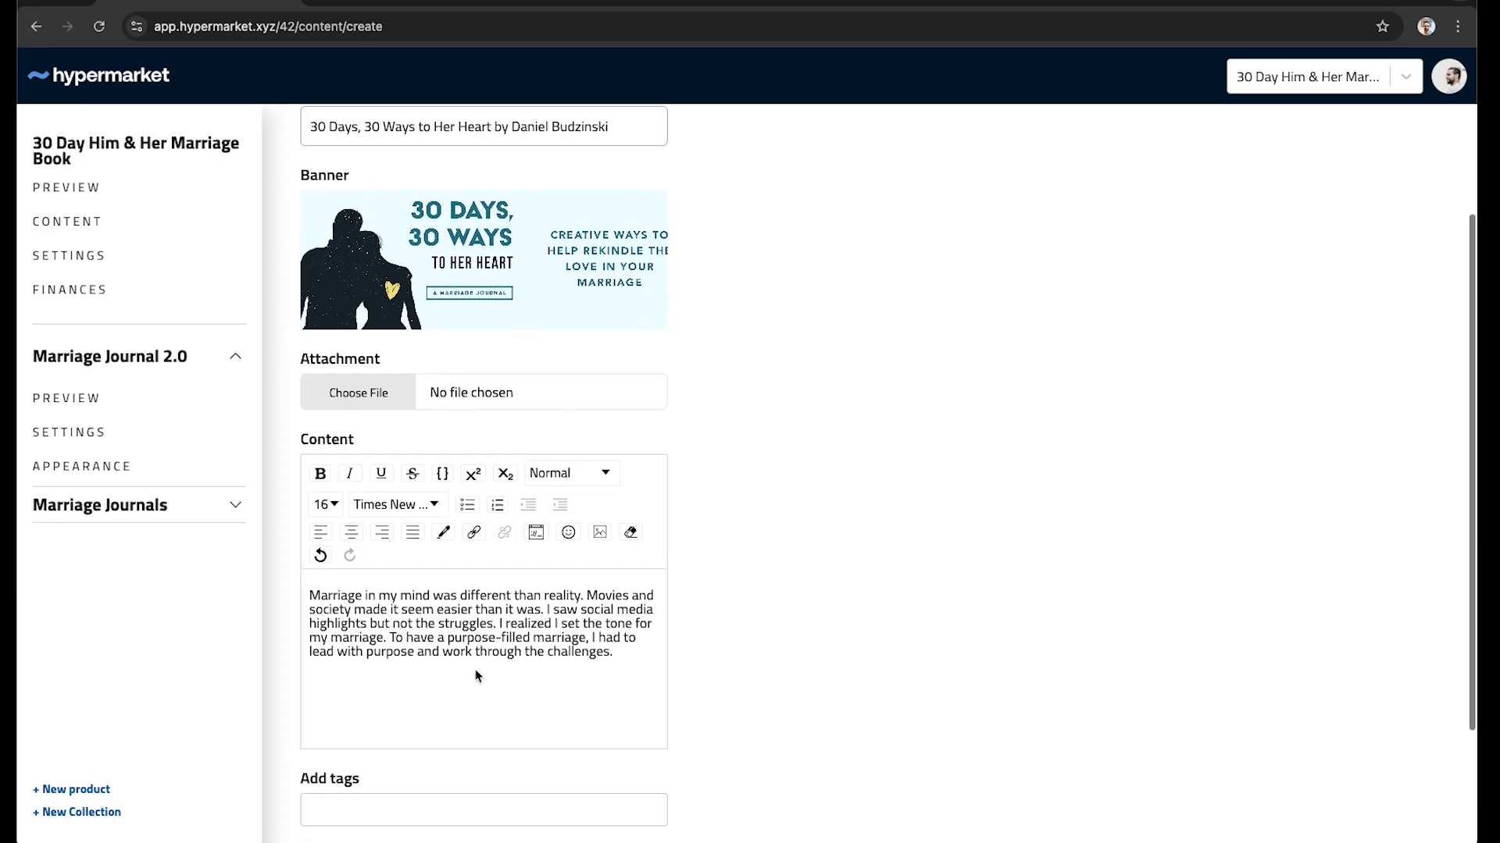
Step: Attach the "To Her Heart" journal PDF from the Compressed folder to the content item
click(342, 402)
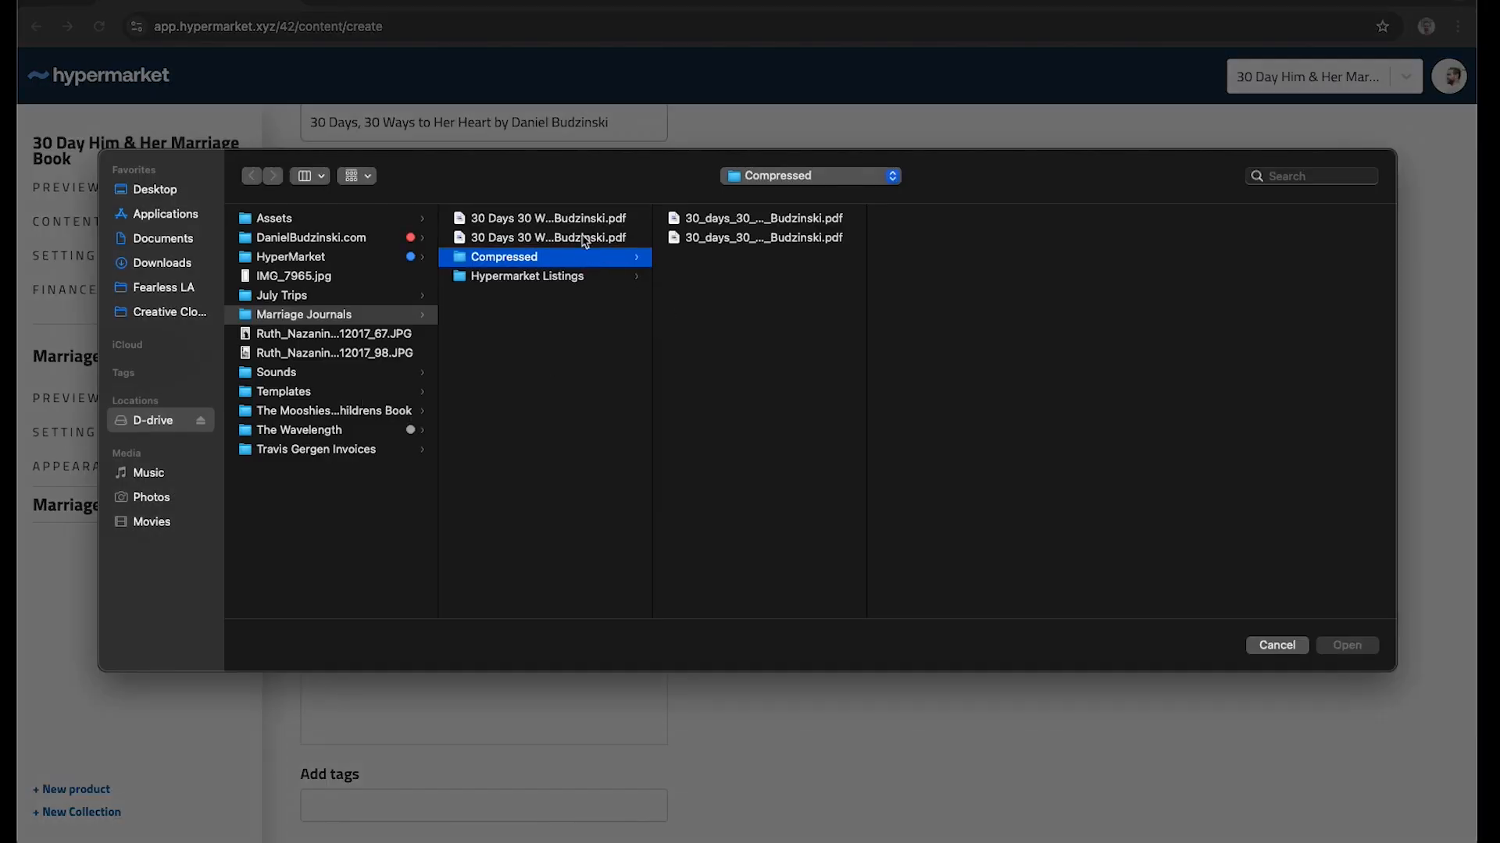
click(807, 222)
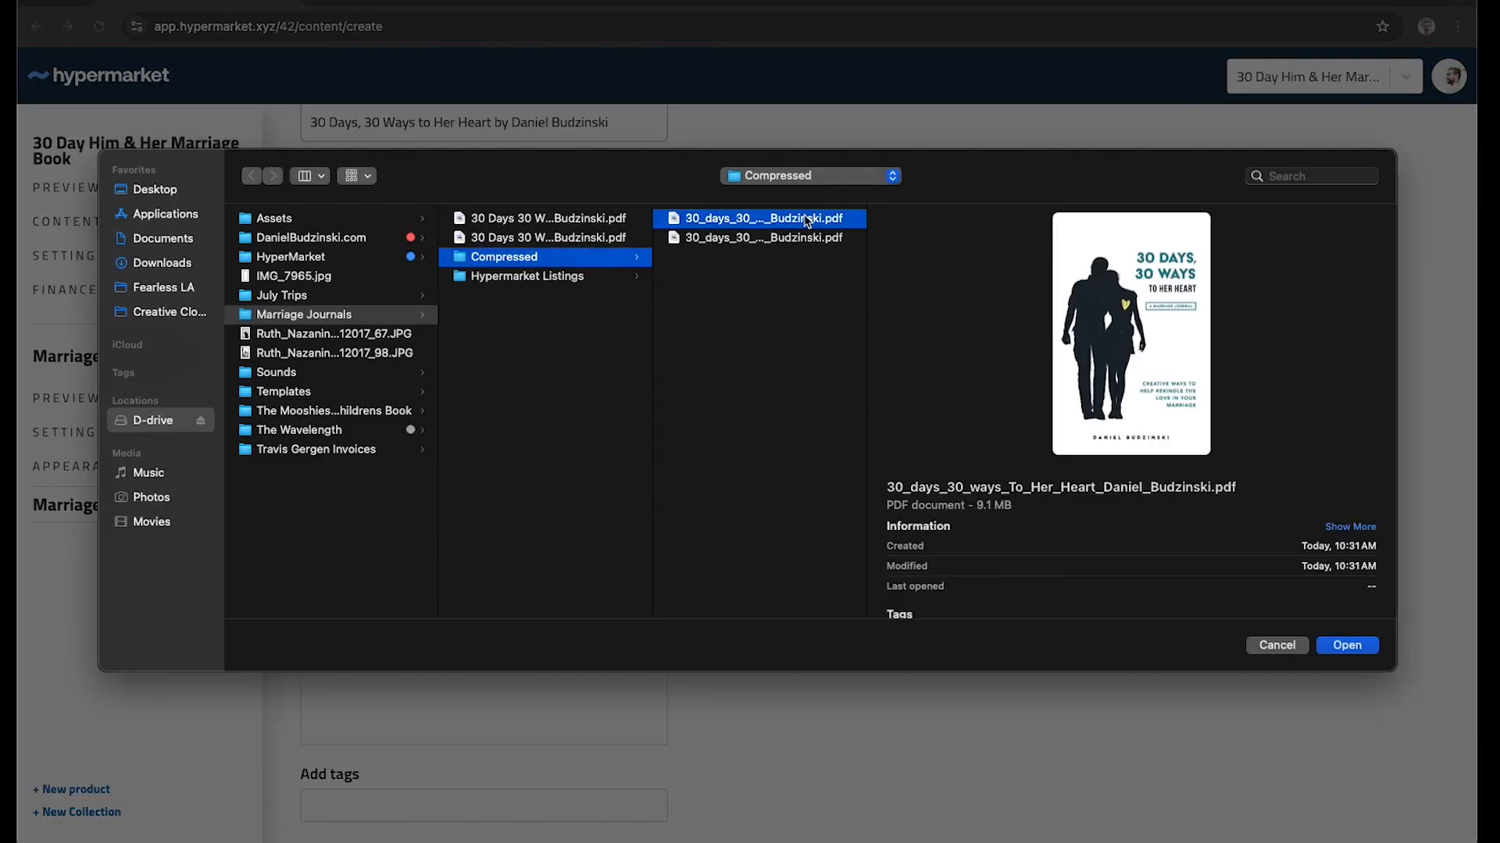
double_click(807, 222)
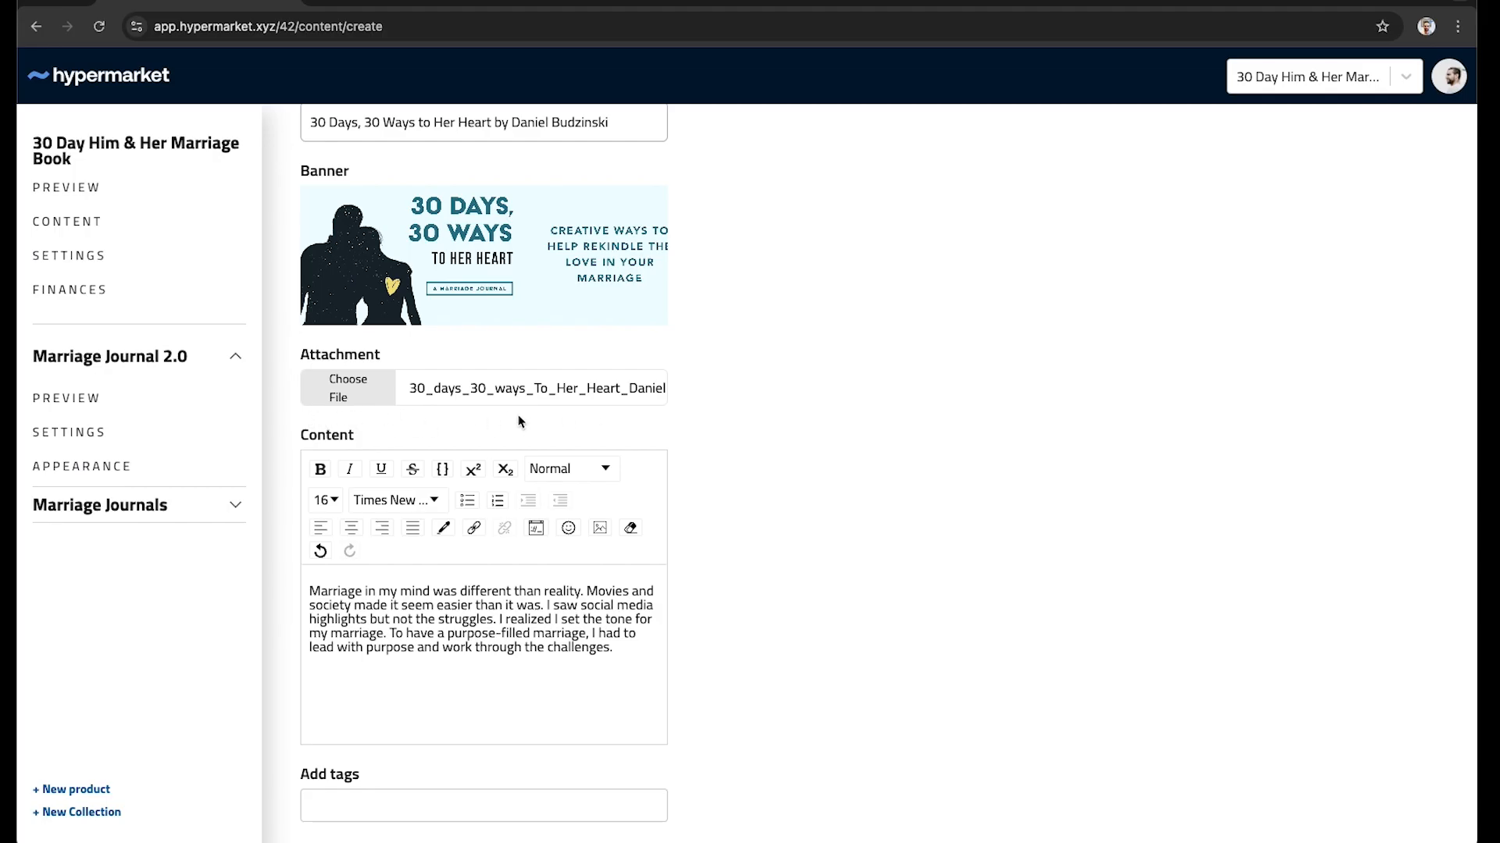
Step: Try to replace the attachment with the uncompressed "To Her Heart" PDF from the Marriage Journals folder
click(352, 388)
click(576, 227)
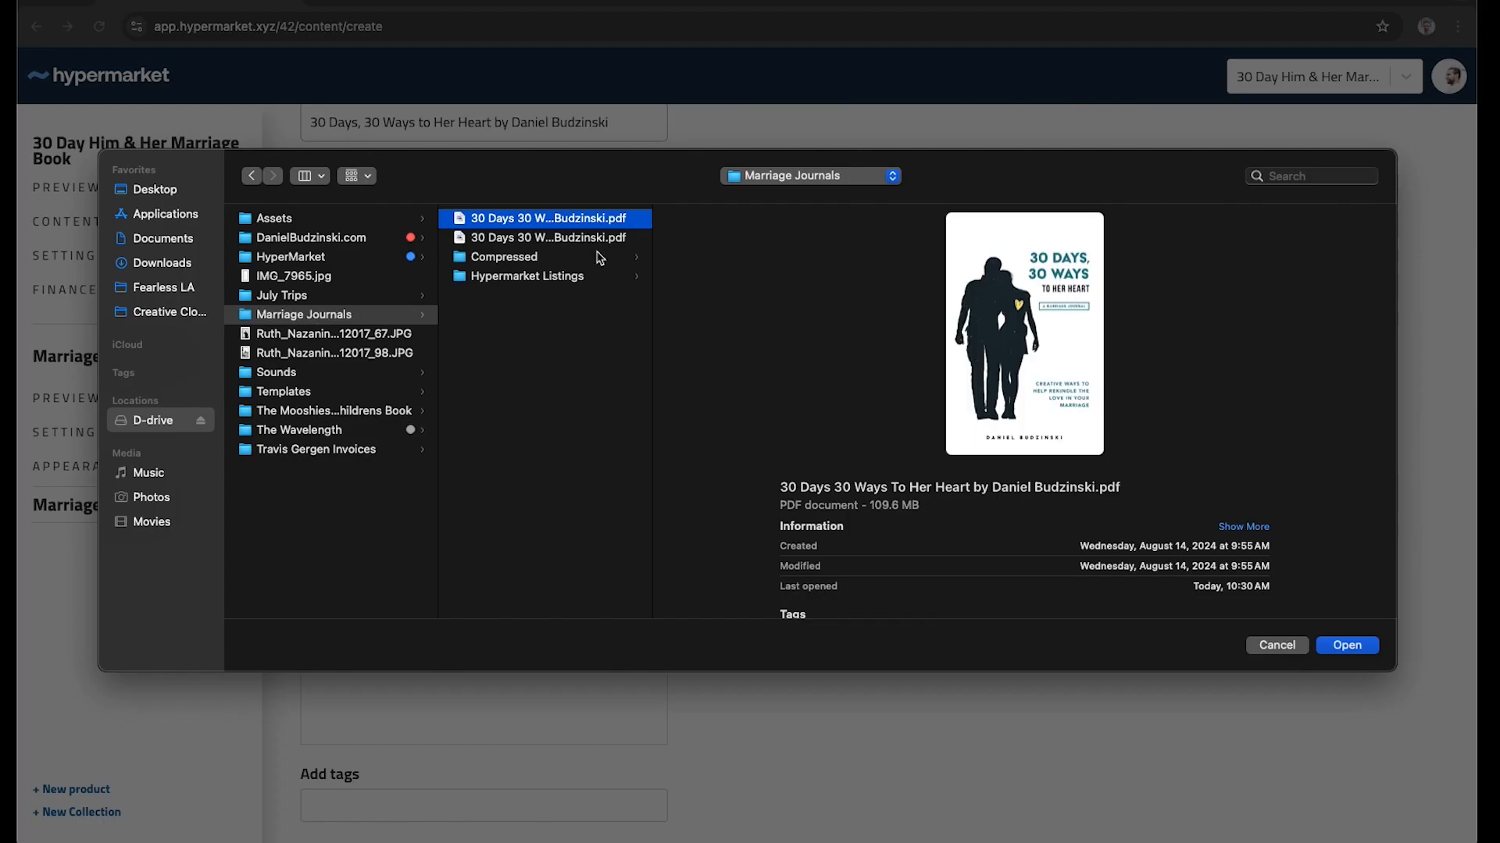
key(Return)
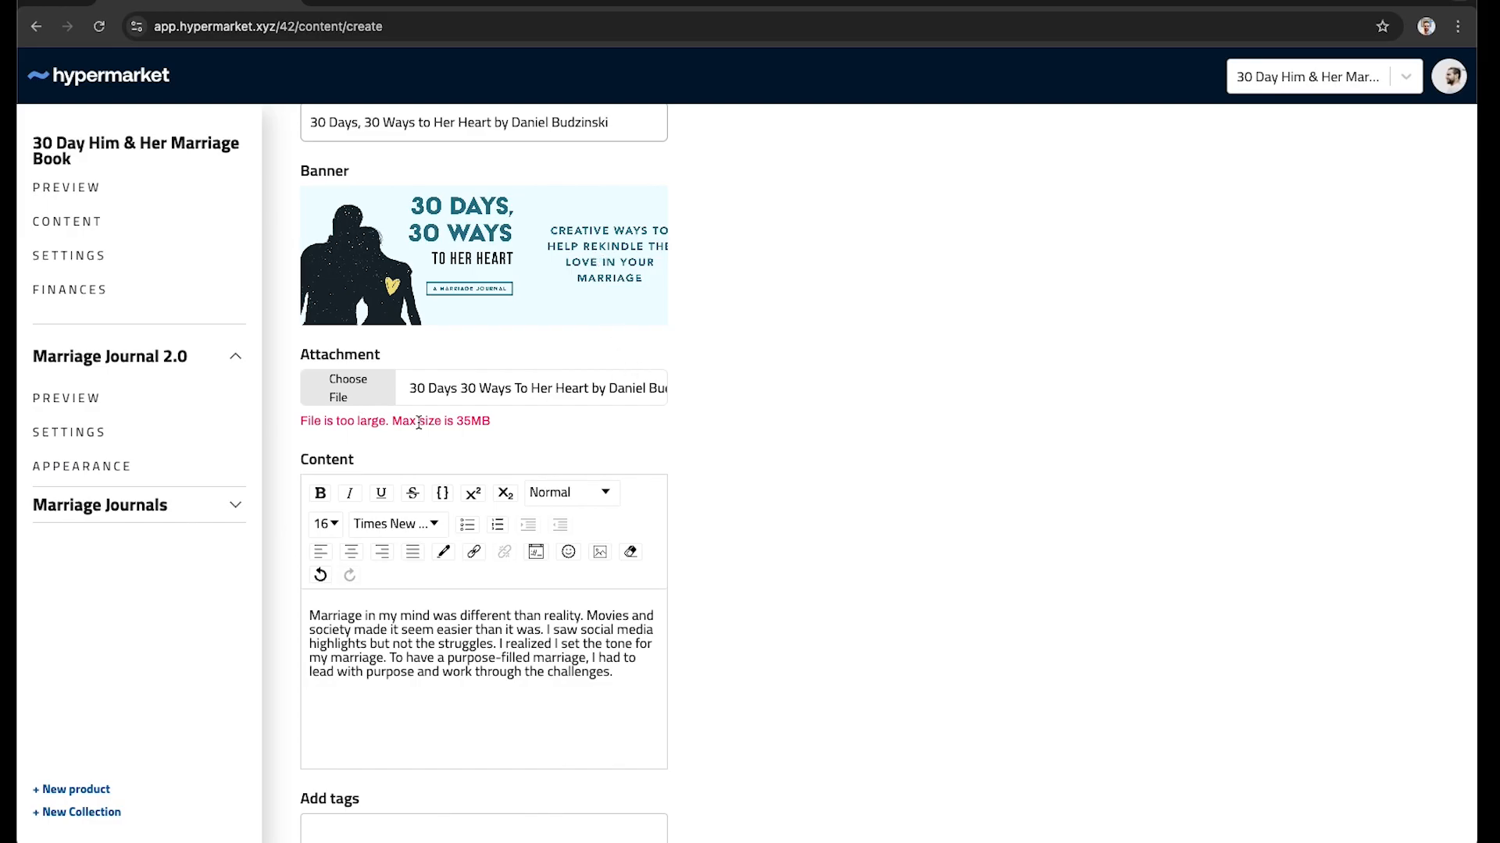
Step: Switch the attachment back to the compressed version of the "To Her Heart" journal PDF
click(332, 388)
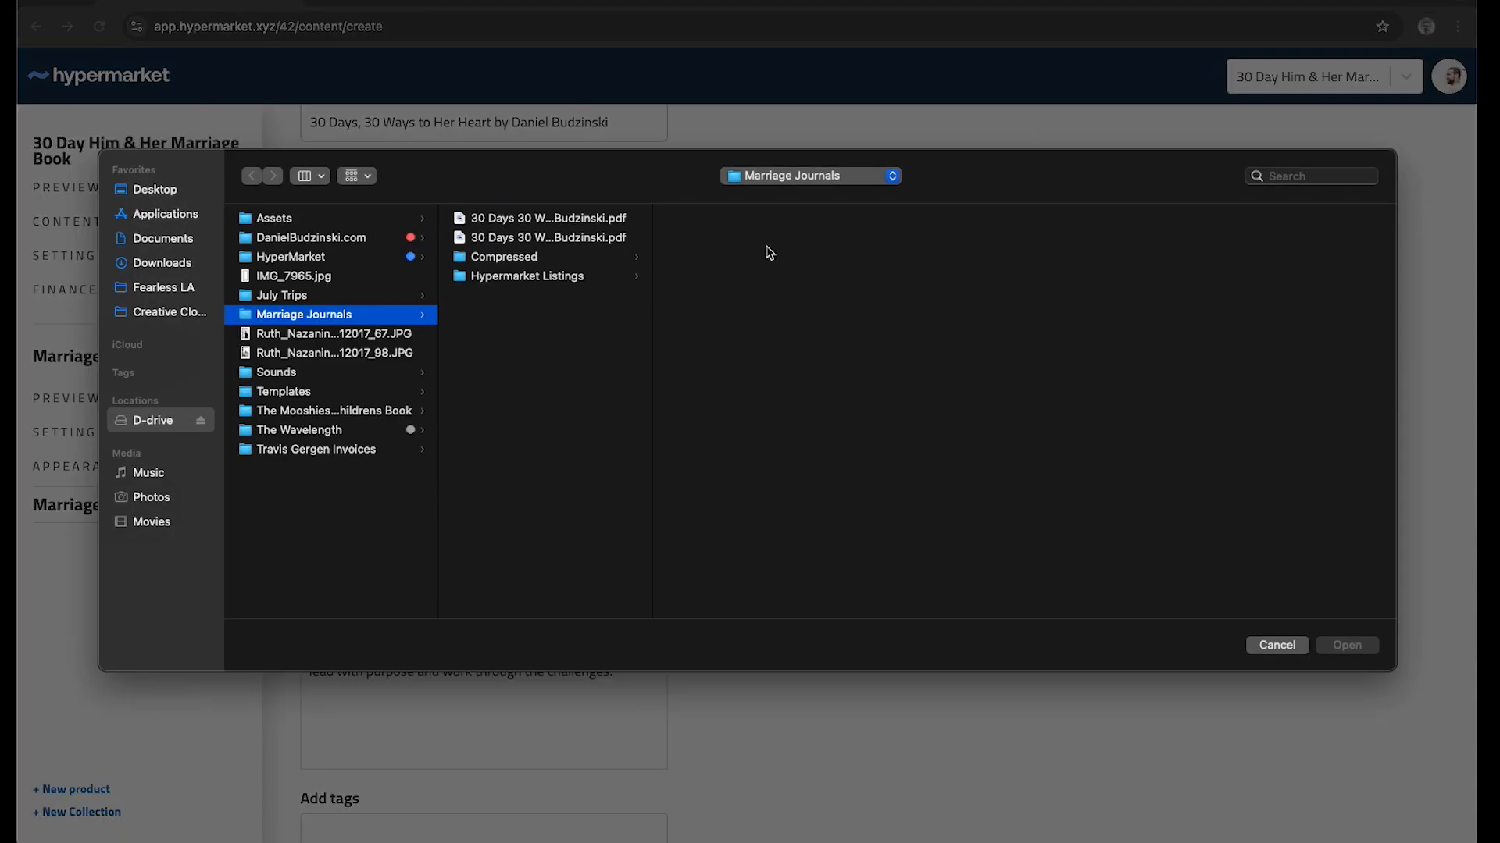
click(539, 257)
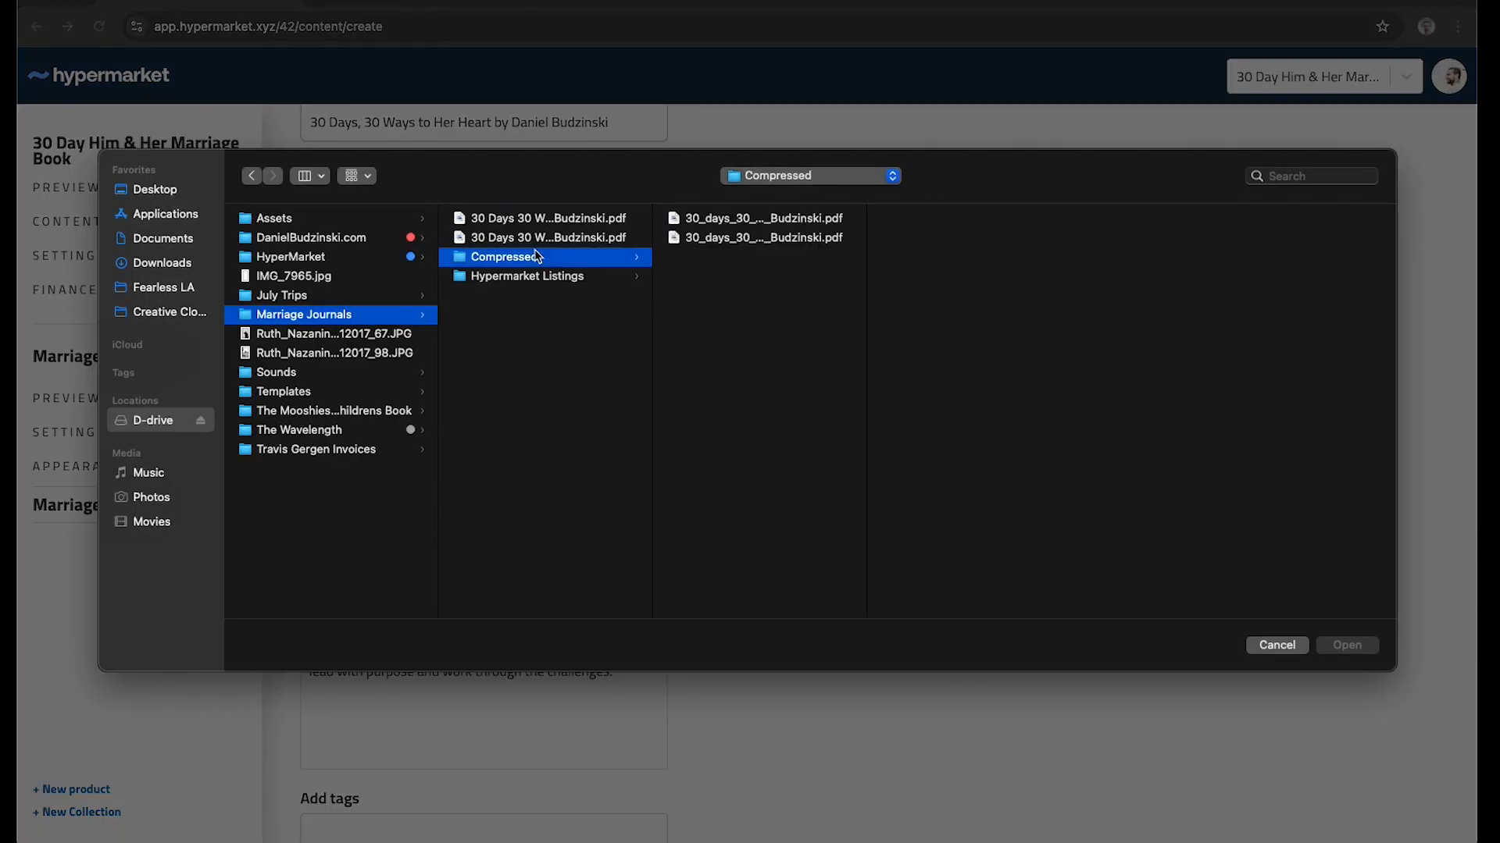
click(831, 225)
double_click(831, 225)
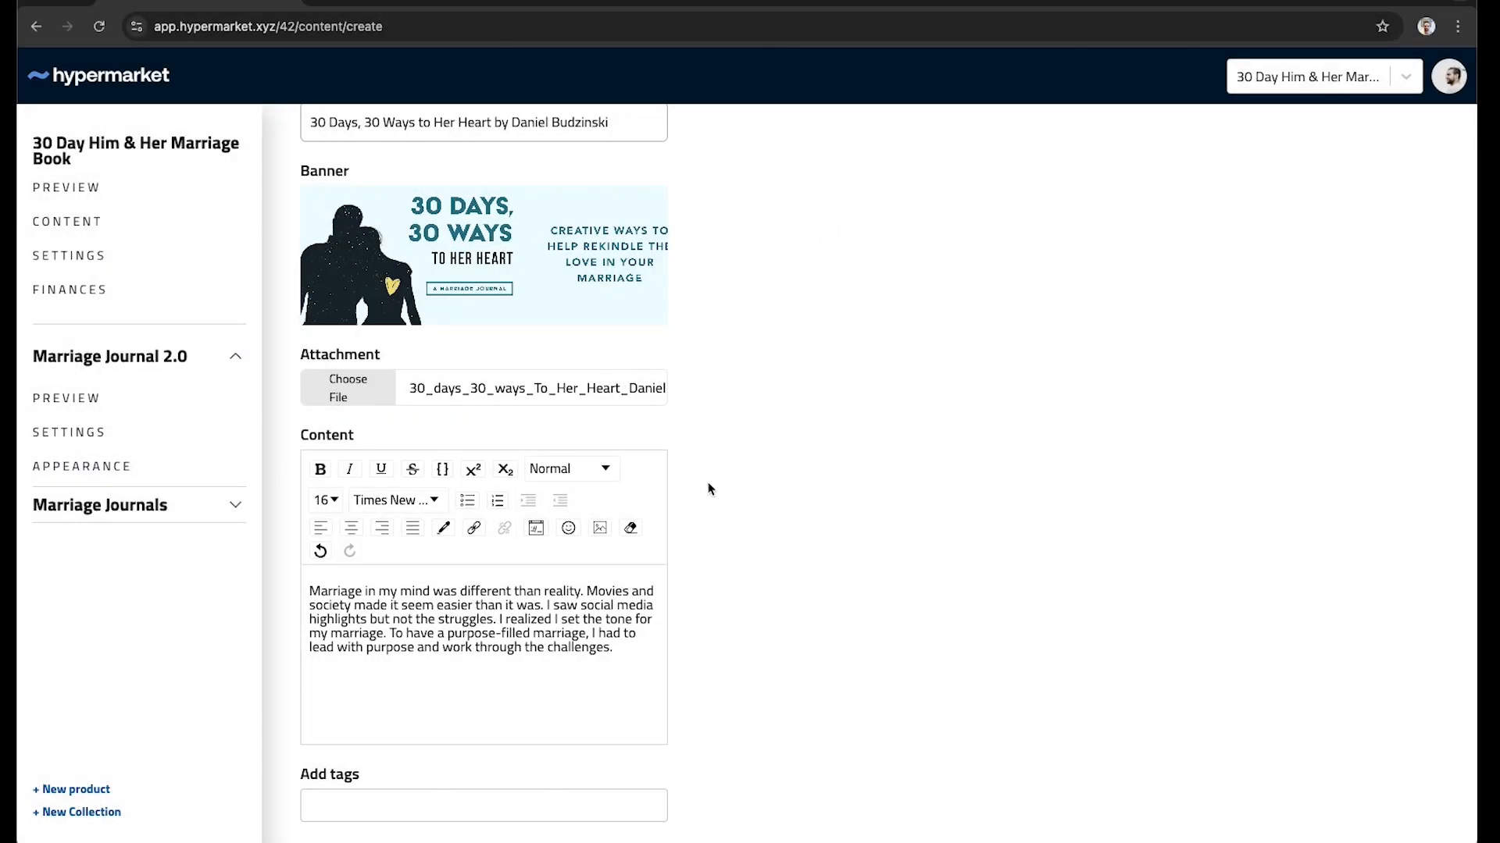
Step: Tag the content item with journals, e book, marriage, dating, self help and relationships
scroll(708, 489, down, 3)
click(519, 640)
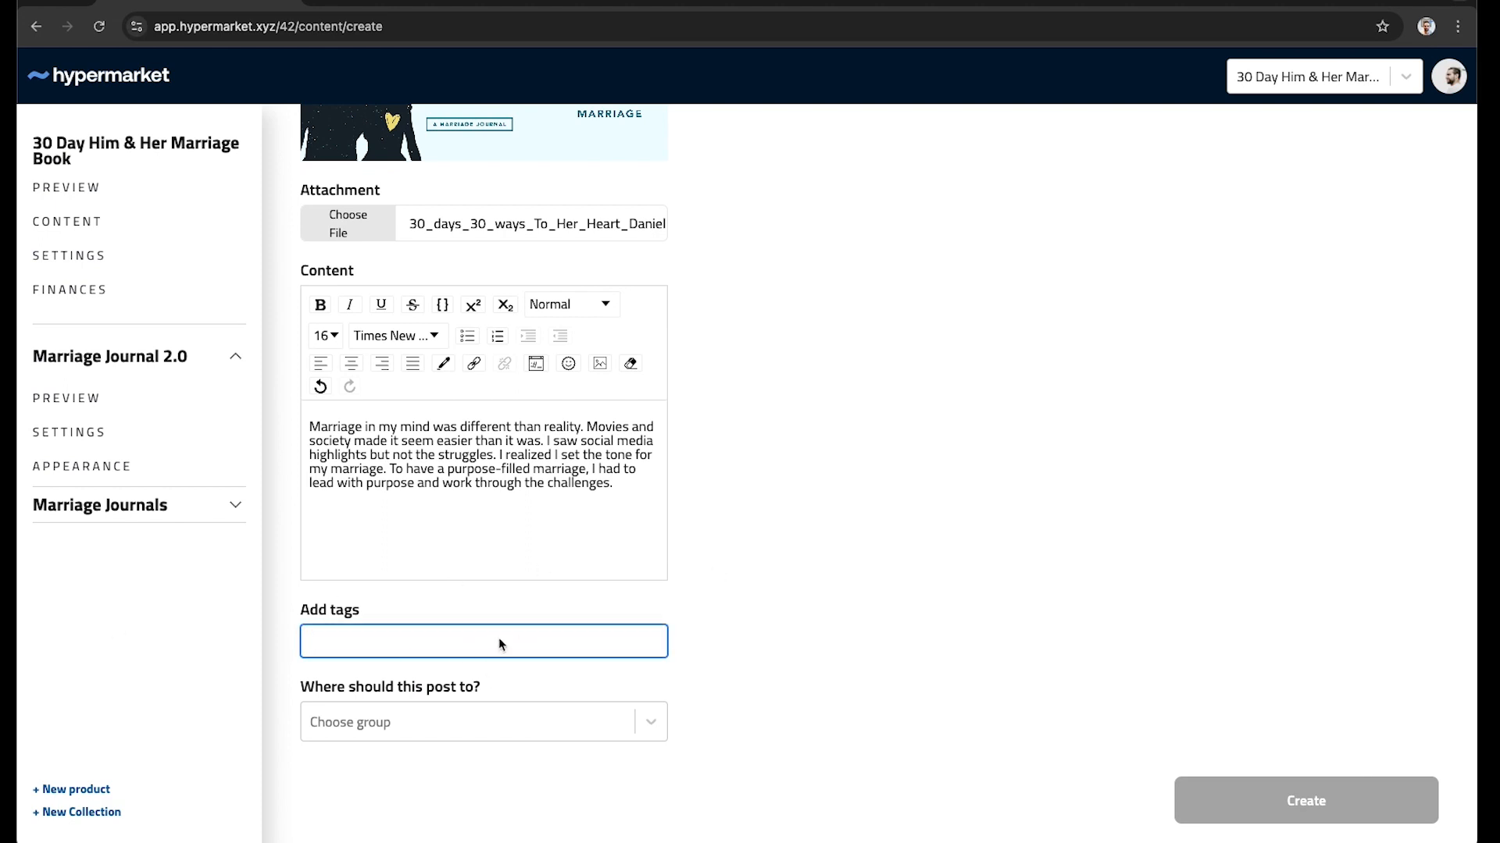
text(journals)
key(Return)
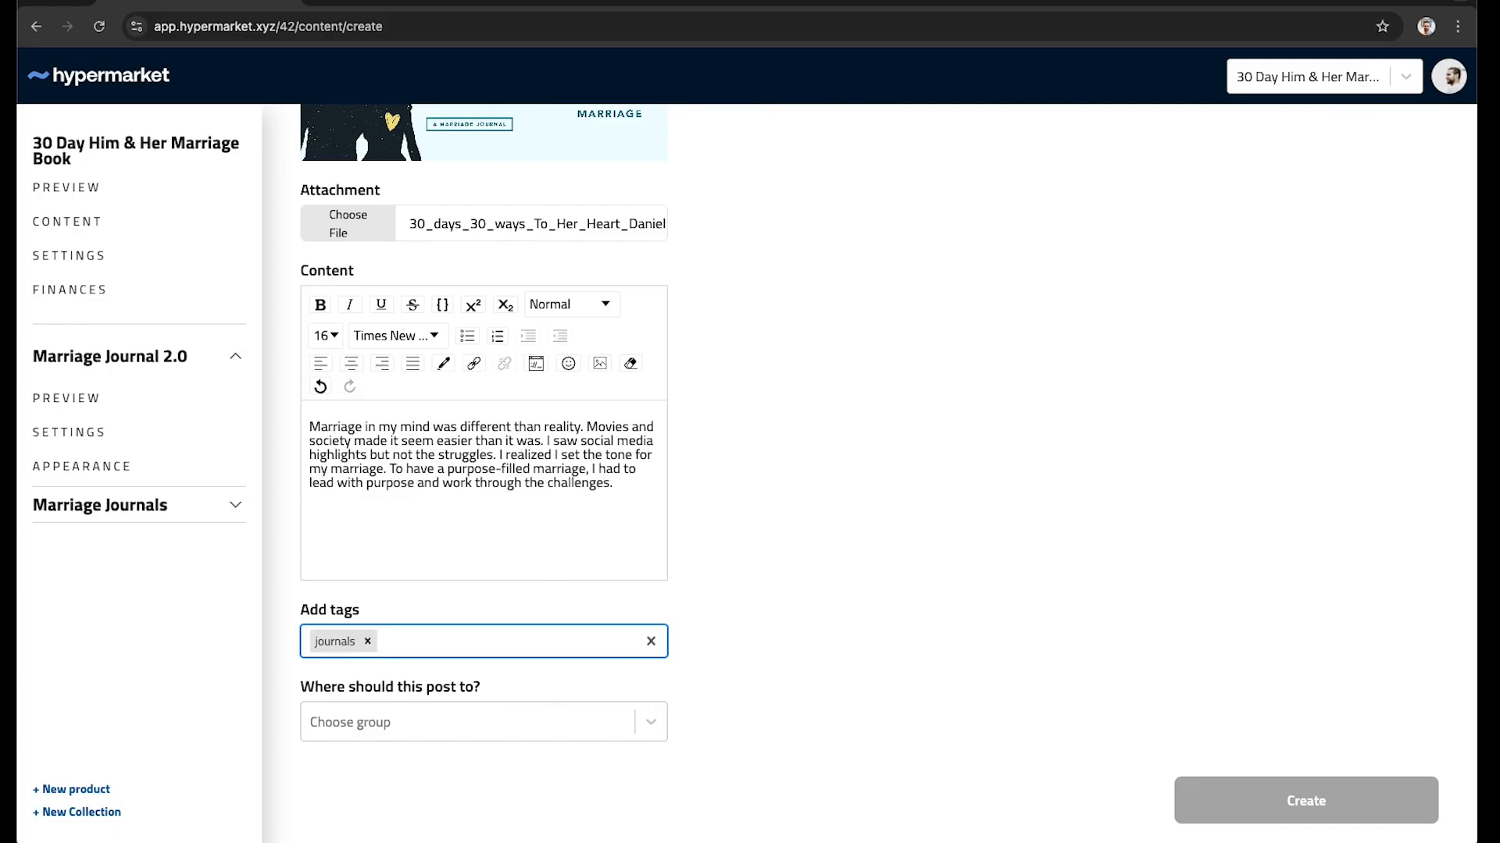
text(eb)
key(BackSpace)
text(book)
key(Return)
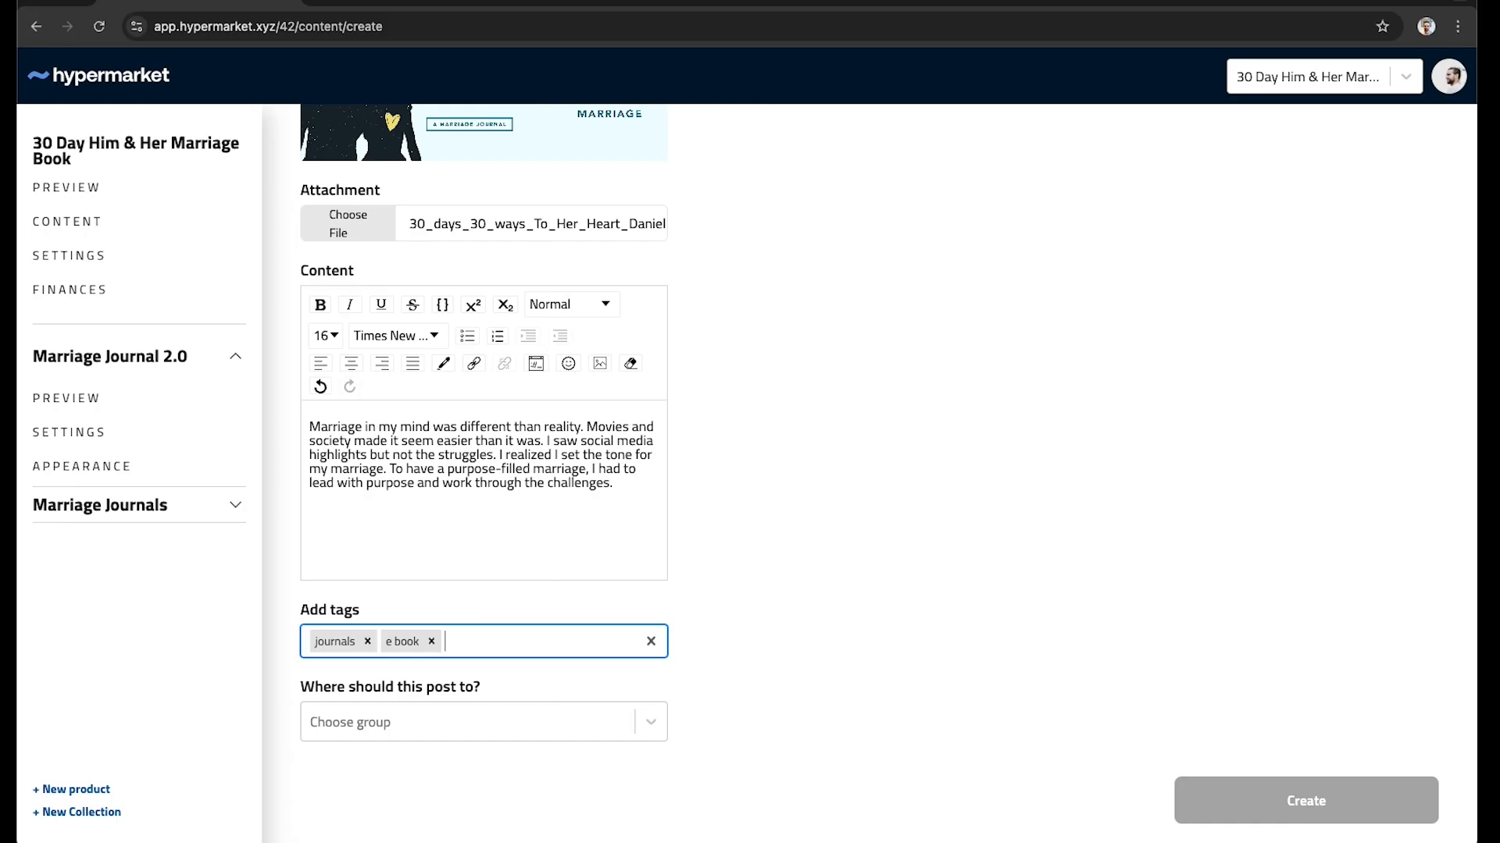
text(marriage)
key(Return)
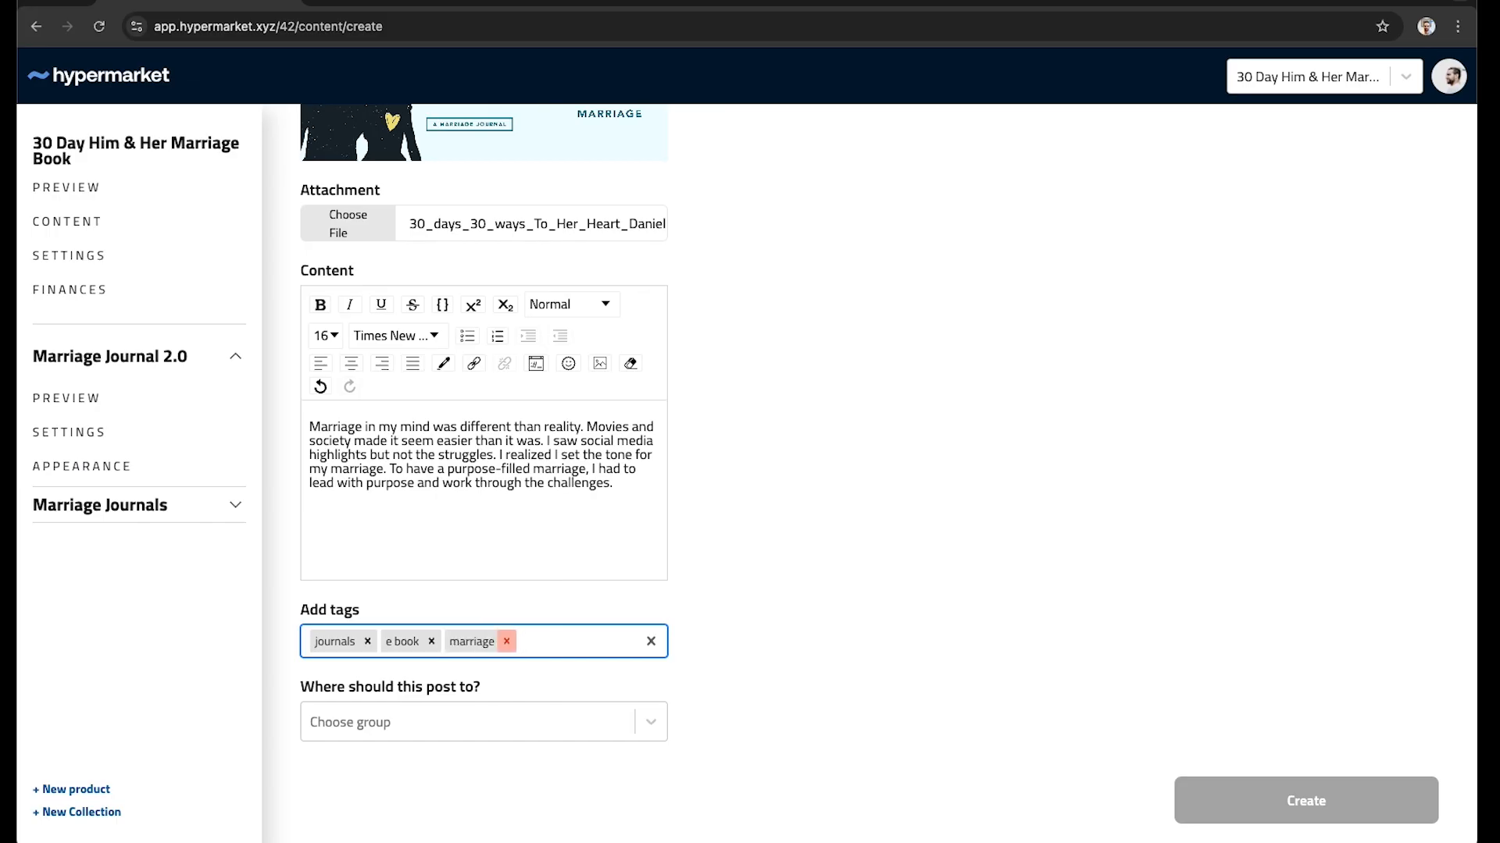
key(BackSpace)
text(marriage, dating, self help, relationships)
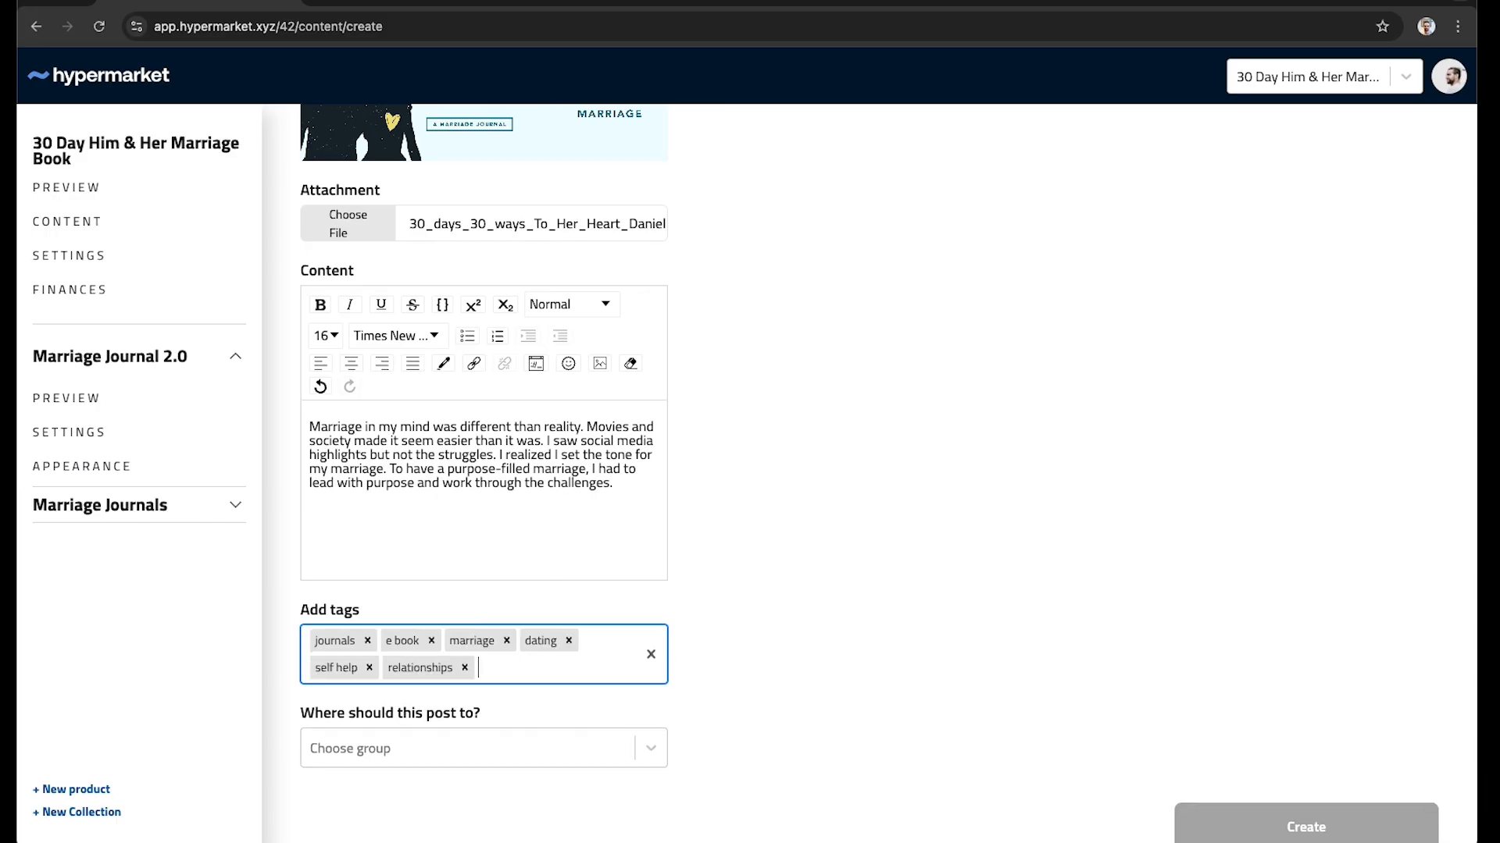
Step: Post the content item to the "30 Days, 30 Ways to Her Heart" group, review the form and create it
click(478, 753)
scroll(742, 662, down, 1)
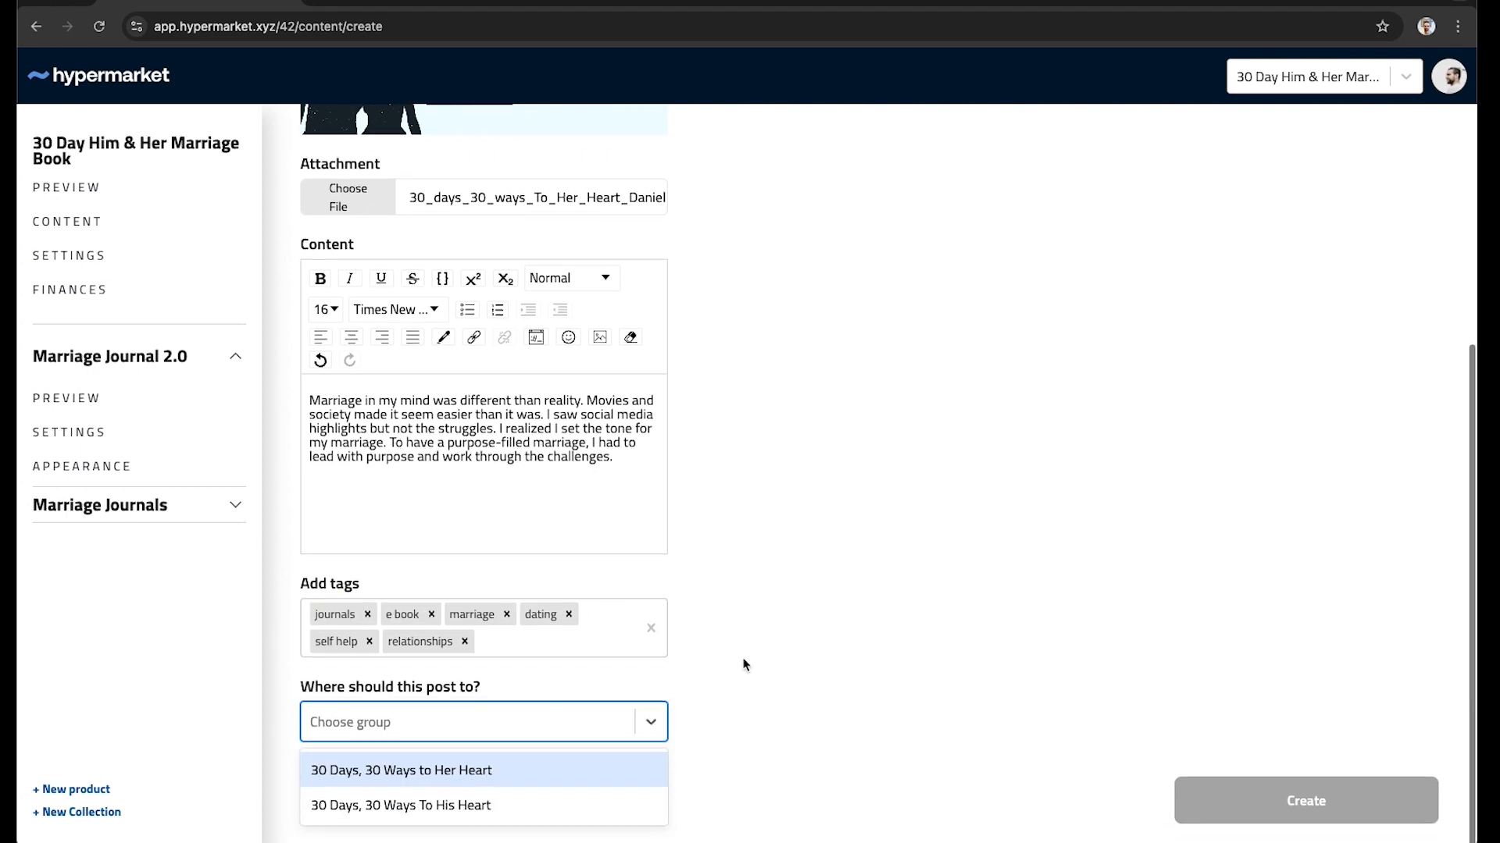
scroll(718, 682, up, 5)
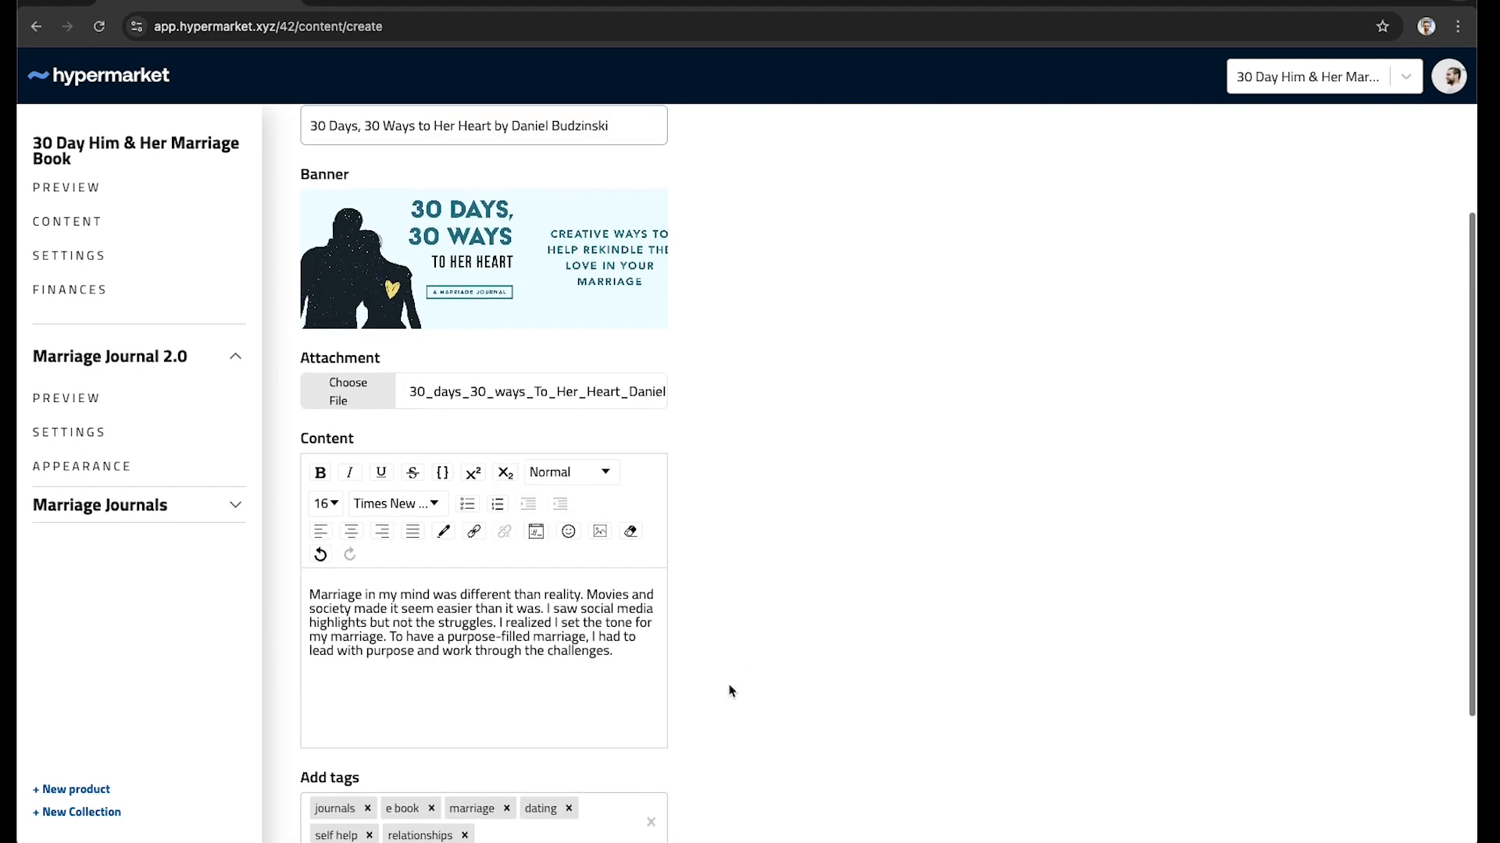
scroll(733, 681, down, 5)
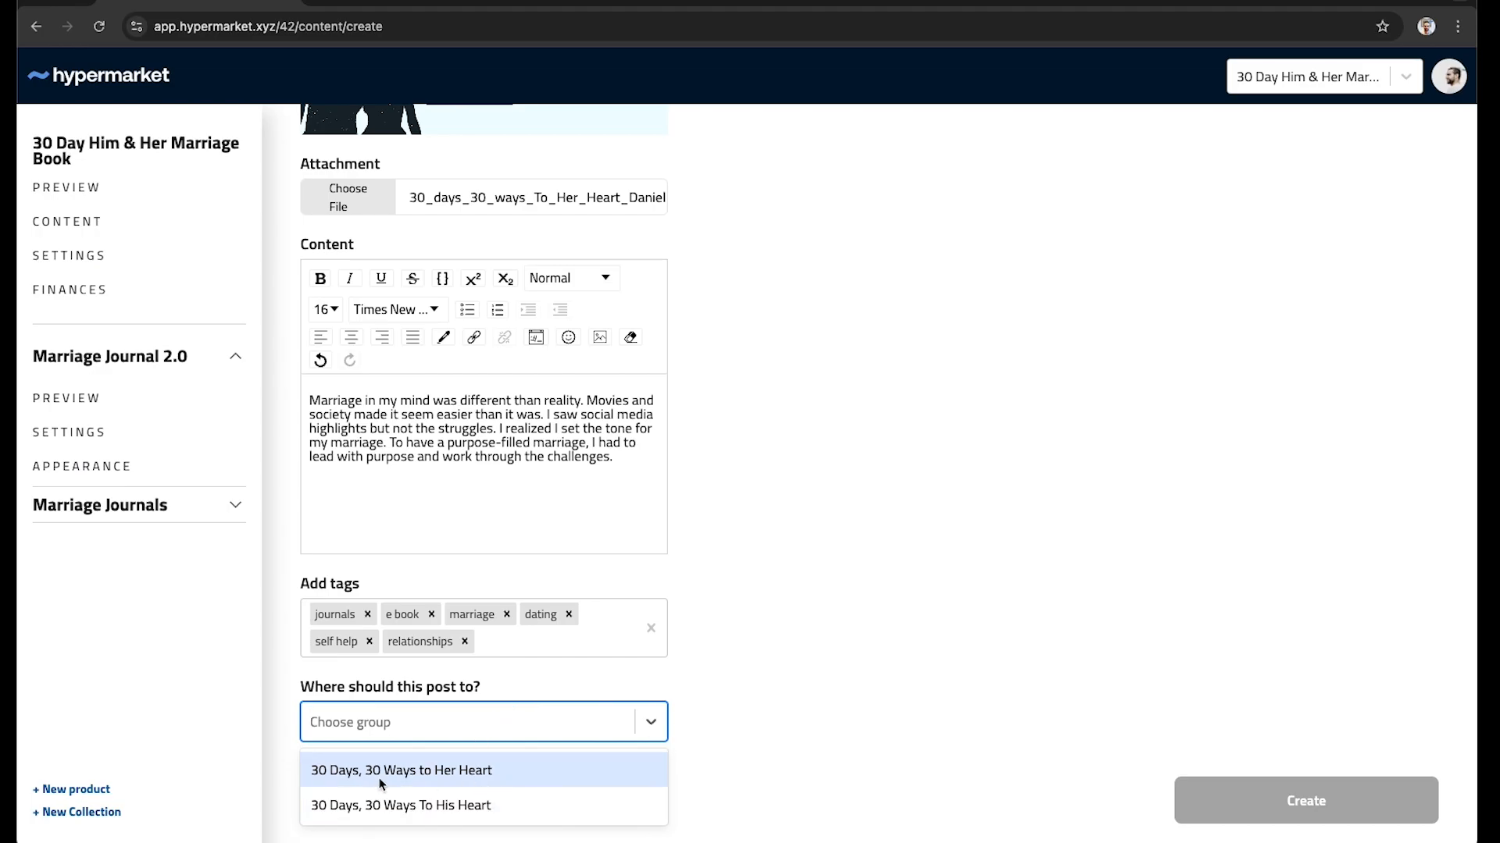
click(494, 778)
scroll(761, 645, up, 2)
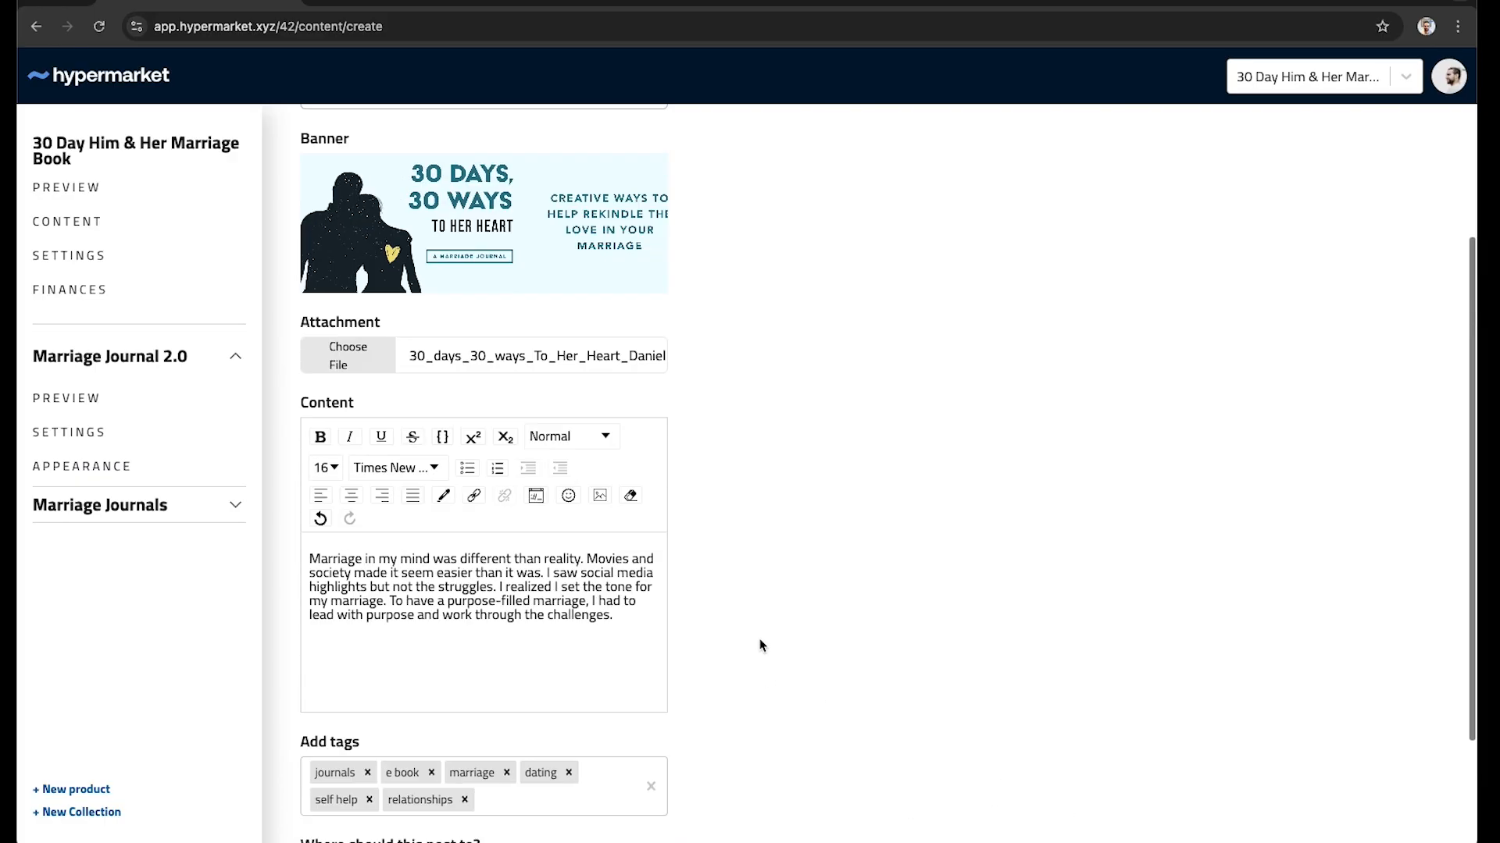
scroll(761, 645, down, 2)
scroll(760, 643, up, 5)
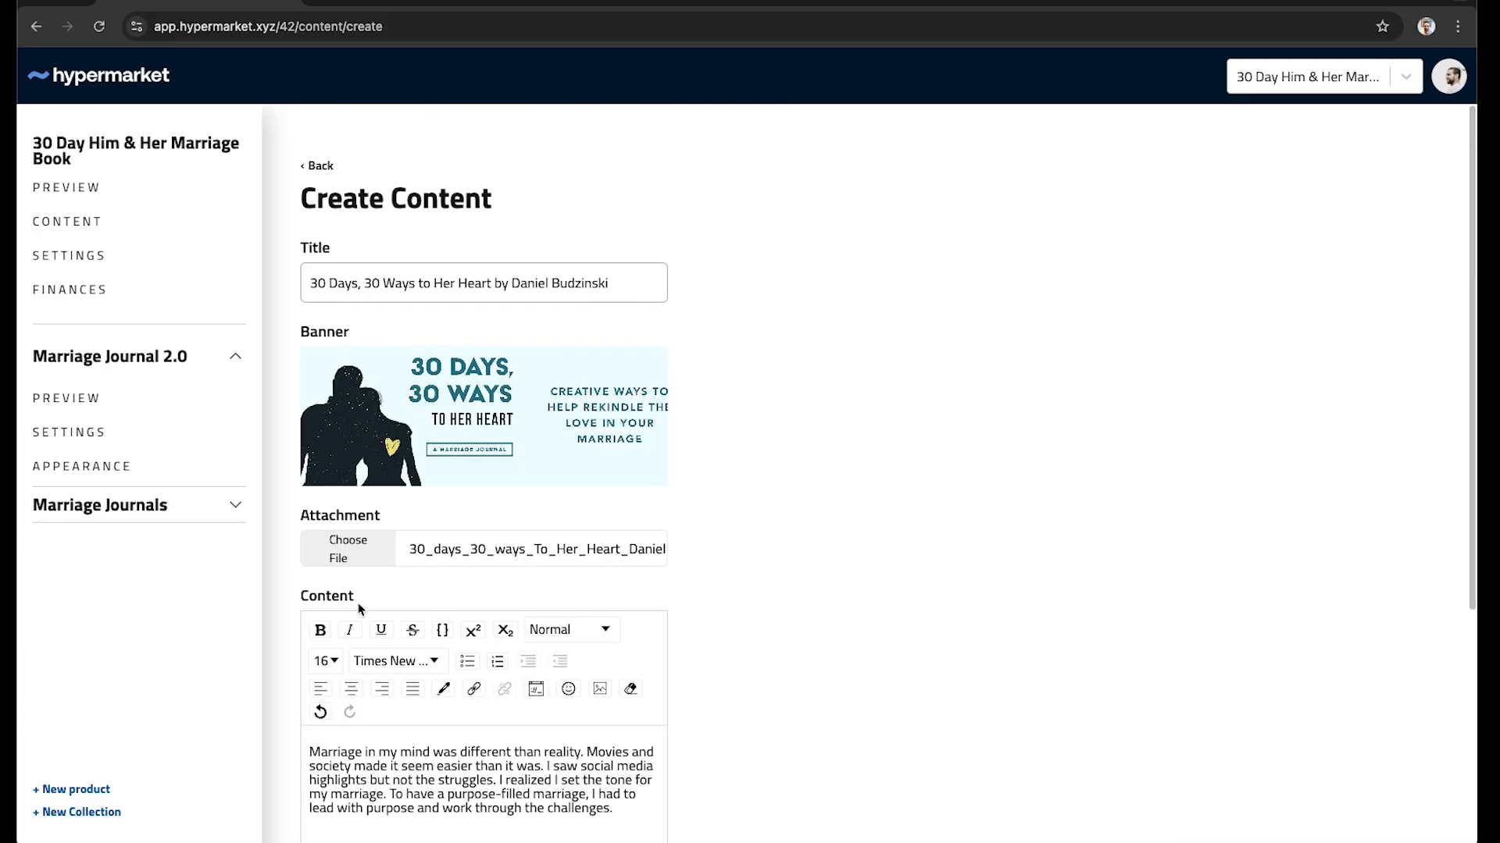
scroll(359, 609, down, 5)
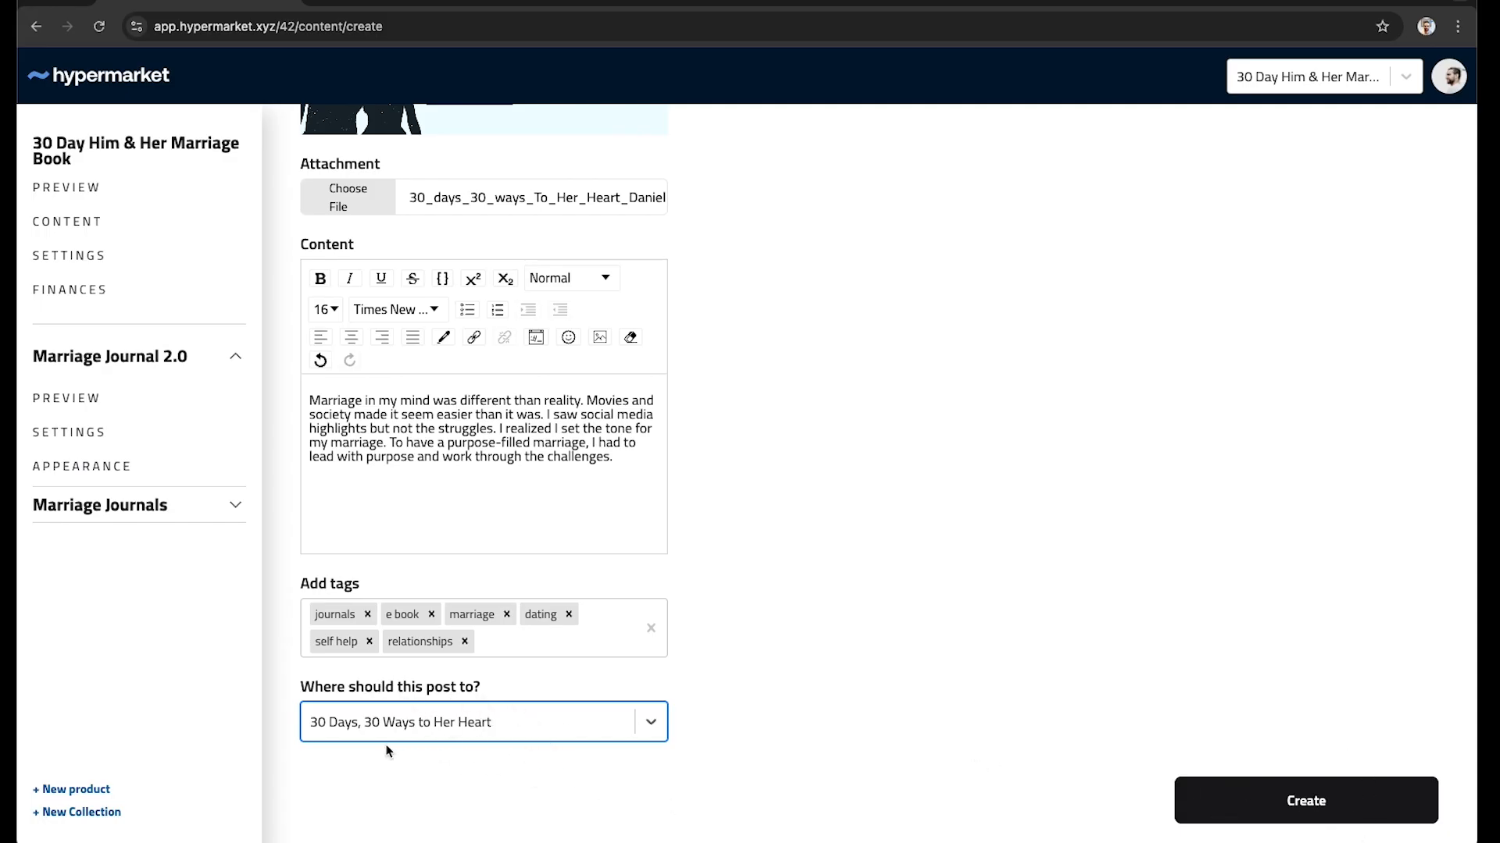
click(436, 732)
click(526, 775)
scroll(719, 637, up, 3)
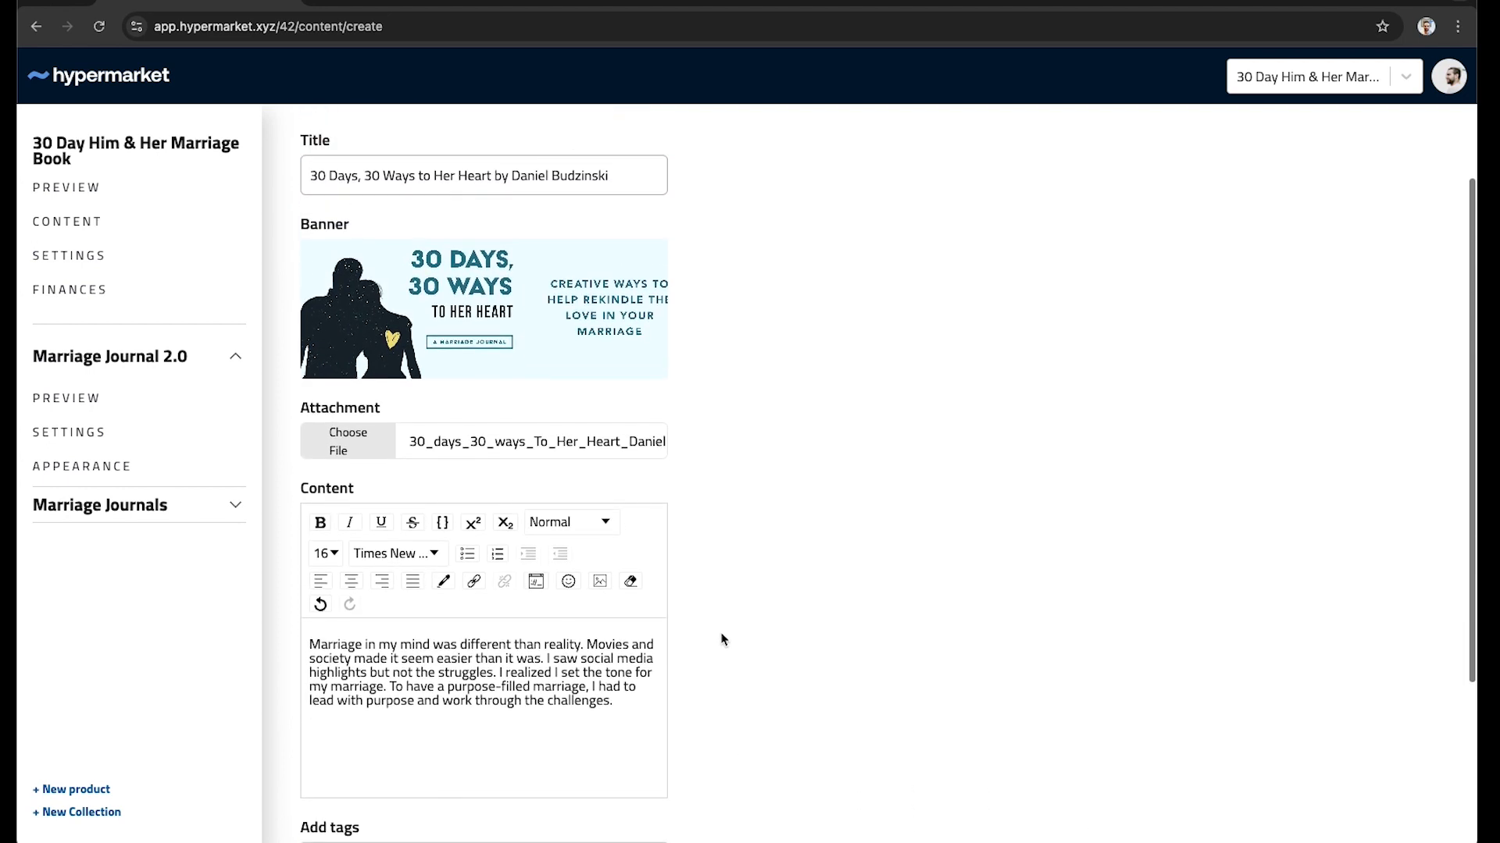
scroll(721, 639, down, 3)
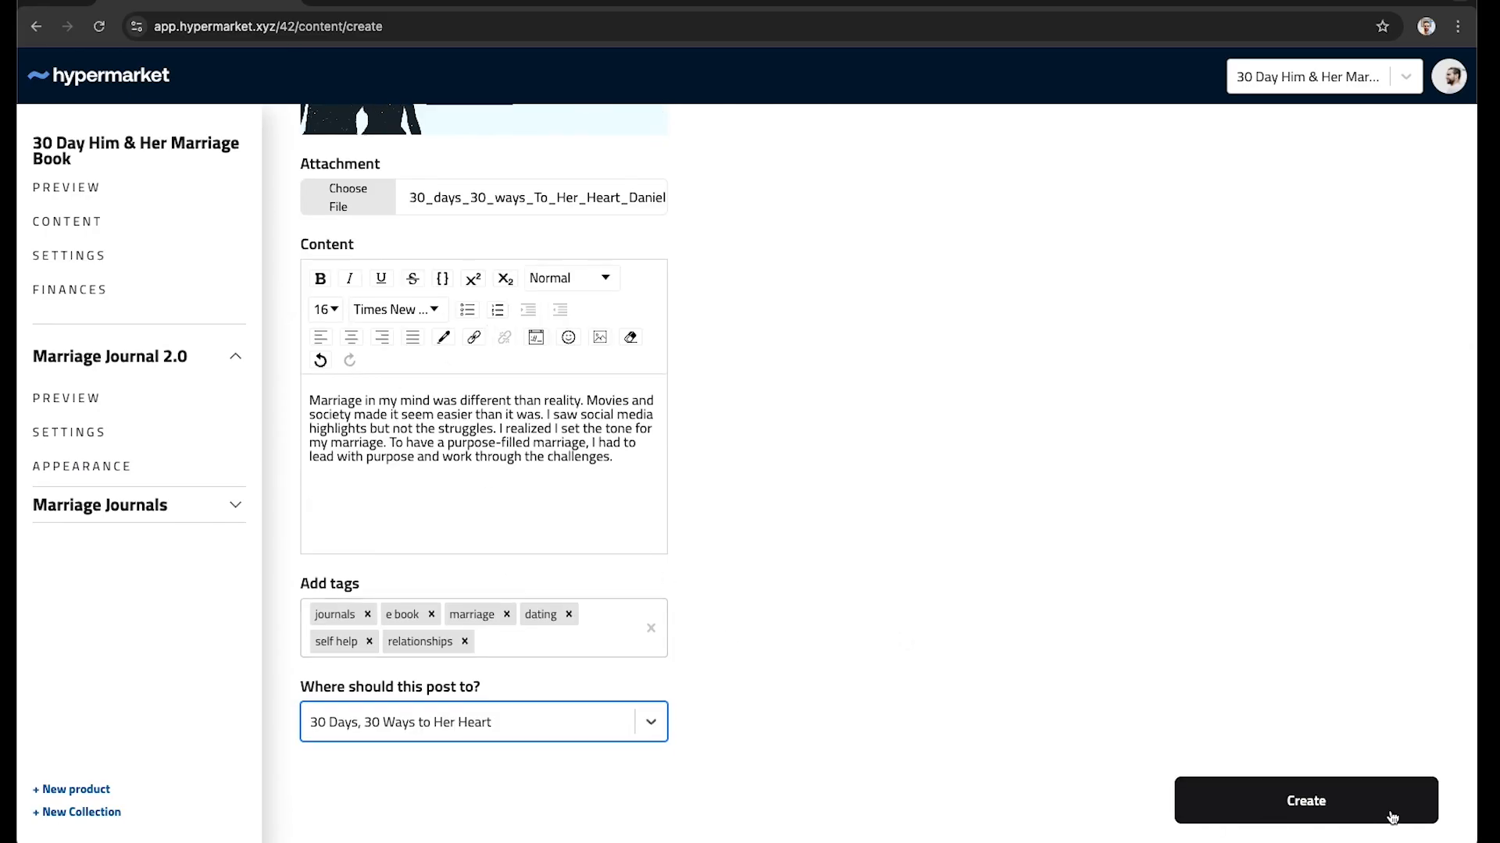
click(1342, 812)
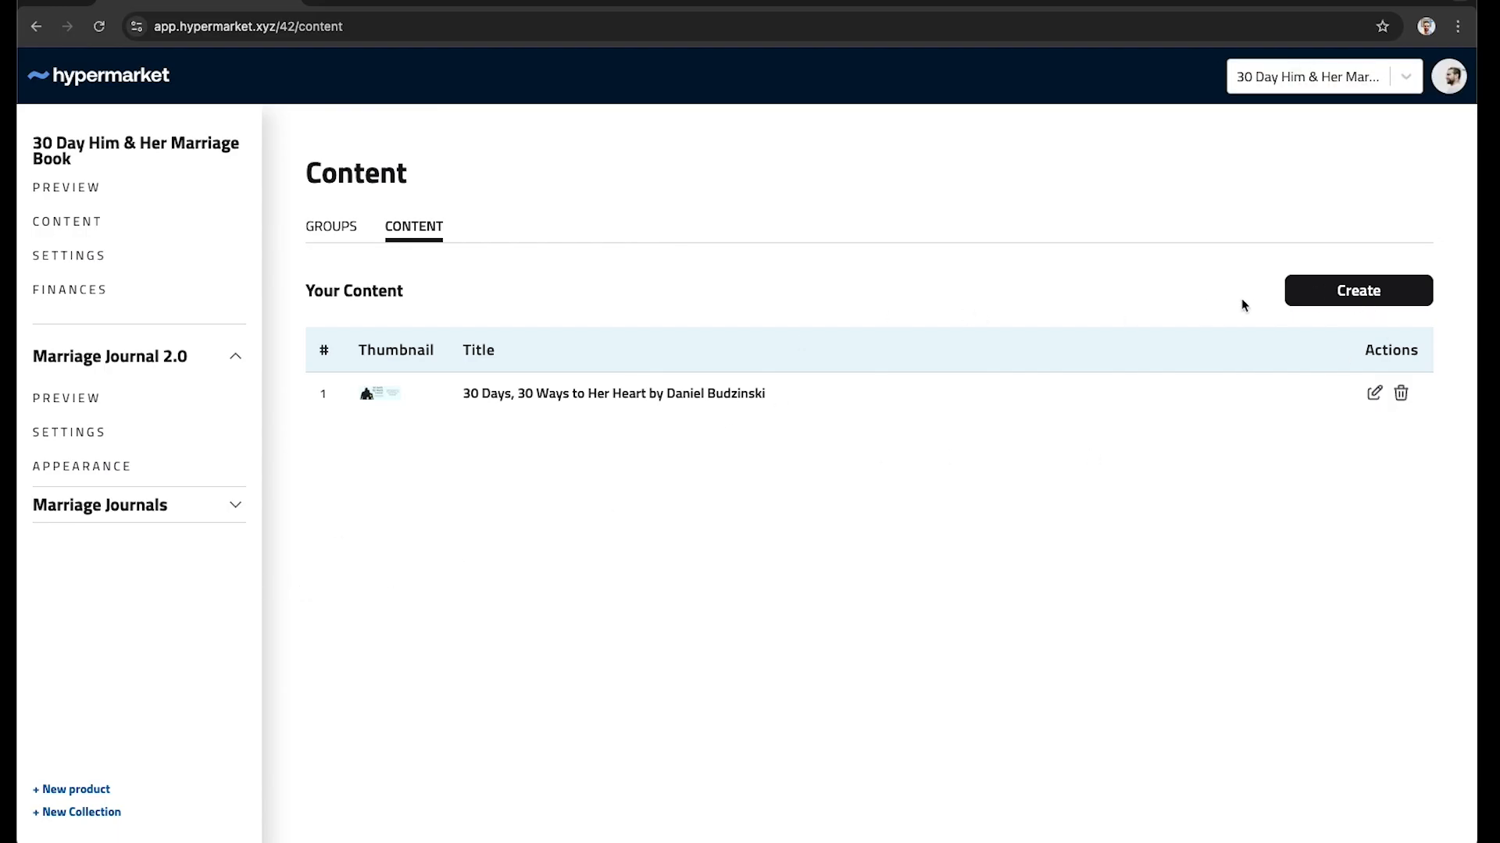
Step: Start a content item titled "30 Days, 30 Ways To His Heart" with the author's name and upload Marriage Journal Her Banner Hypermarket.jpg as its banner
click(1373, 295)
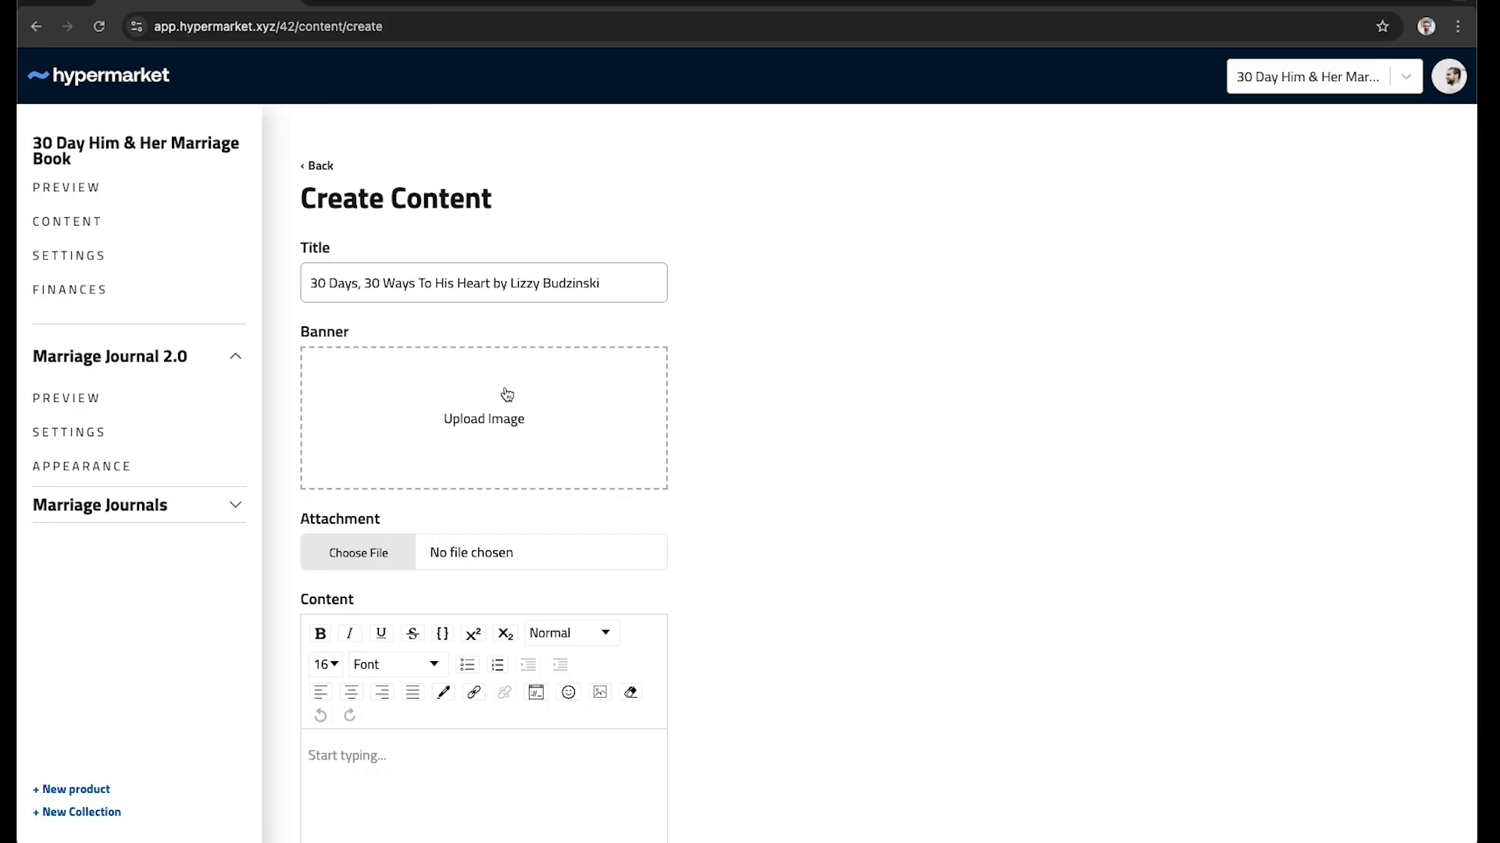
click(509, 396)
click(1008, 300)
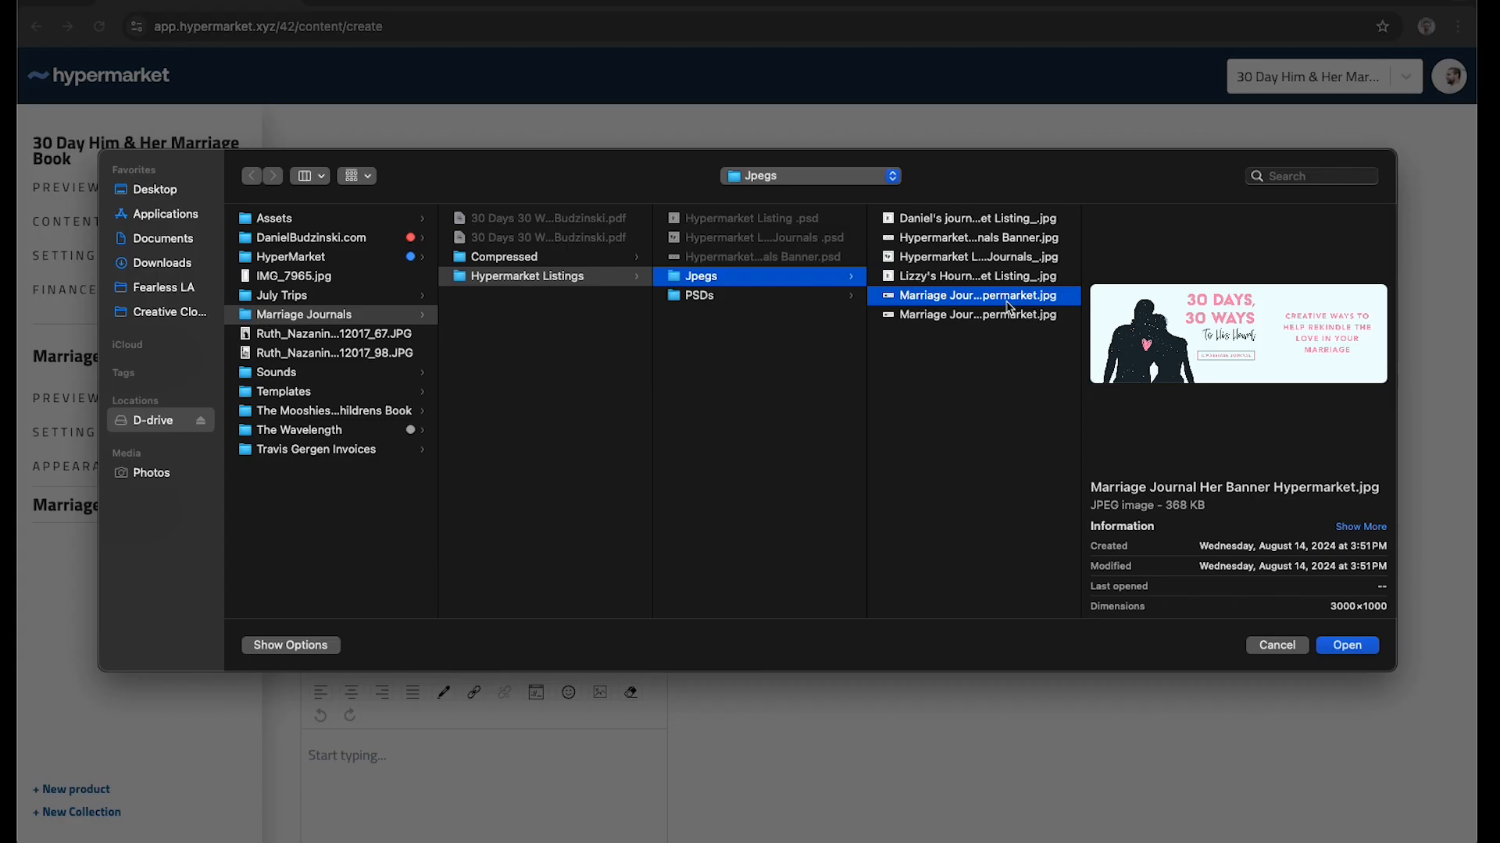
key(Return)
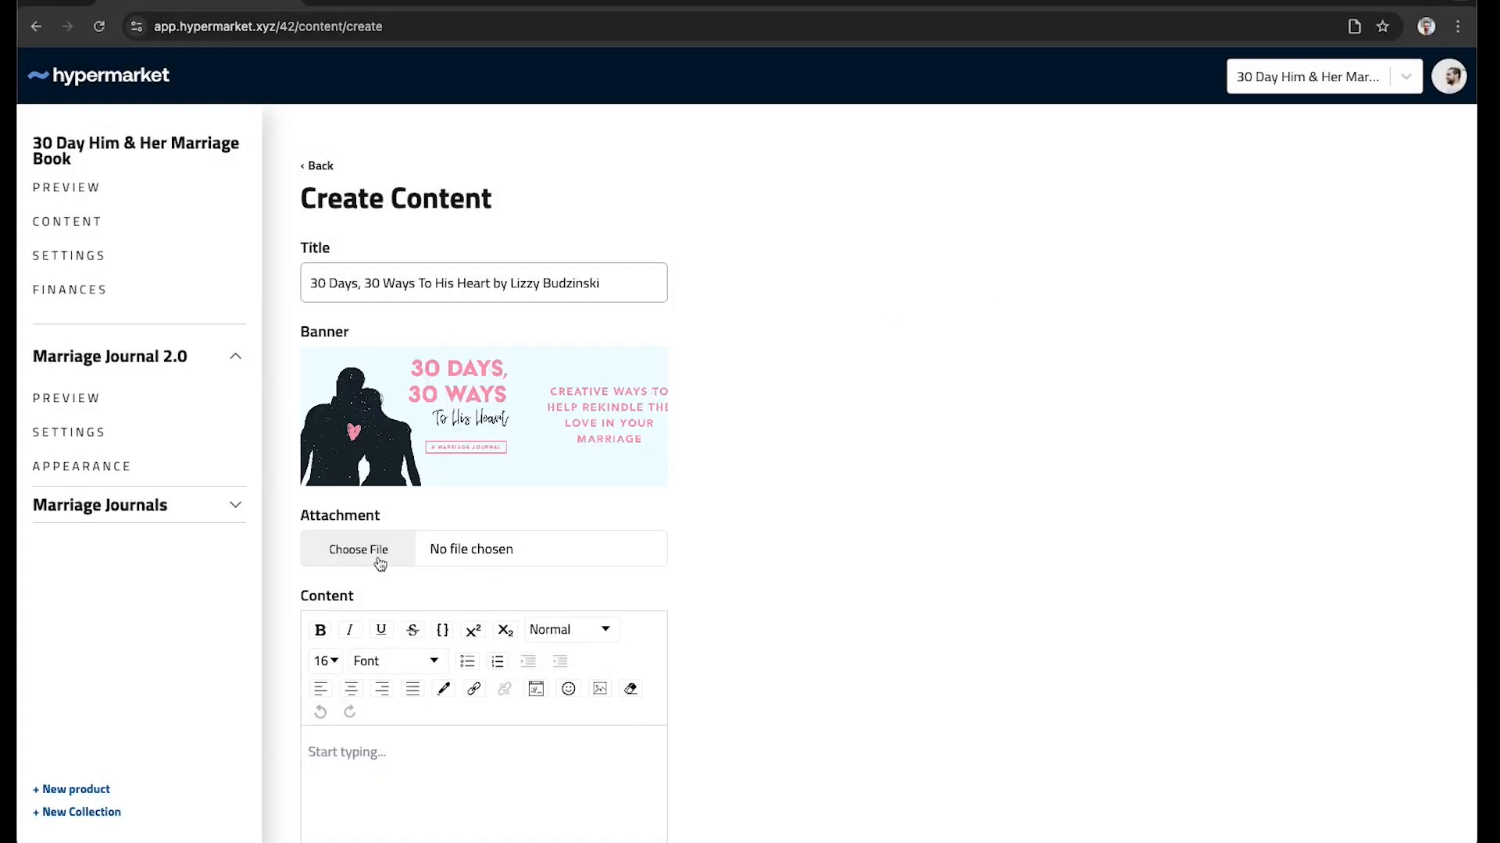
Step: Attach the compressed "To His Heart" journal PDF and fill the content body with the description beginning "I loved dating you but struggled with marriage."
click(379, 564)
click(713, 240)
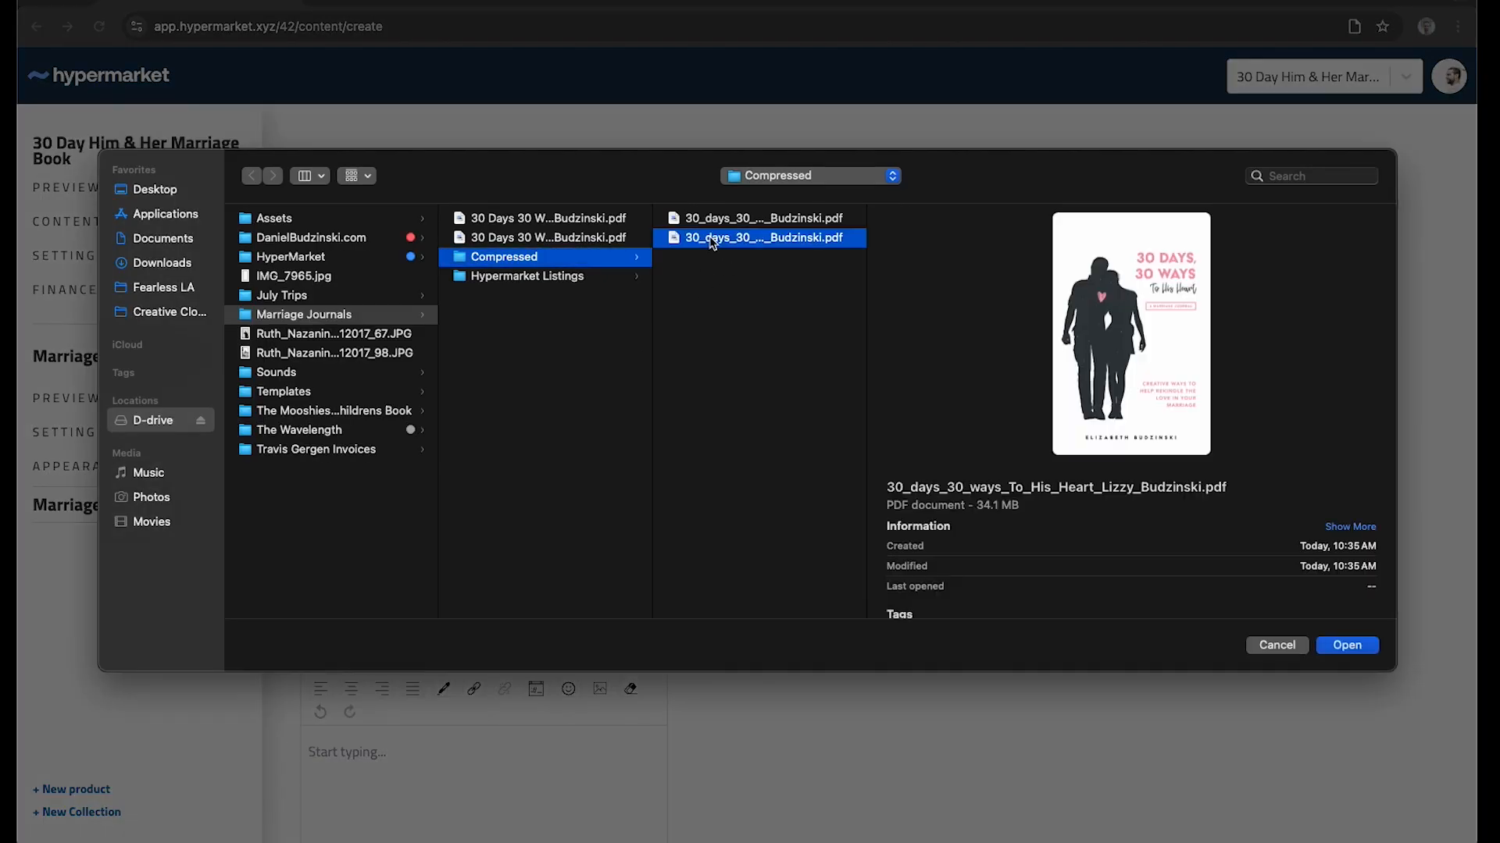
key(Return)
scroll(736, 503, down, 3)
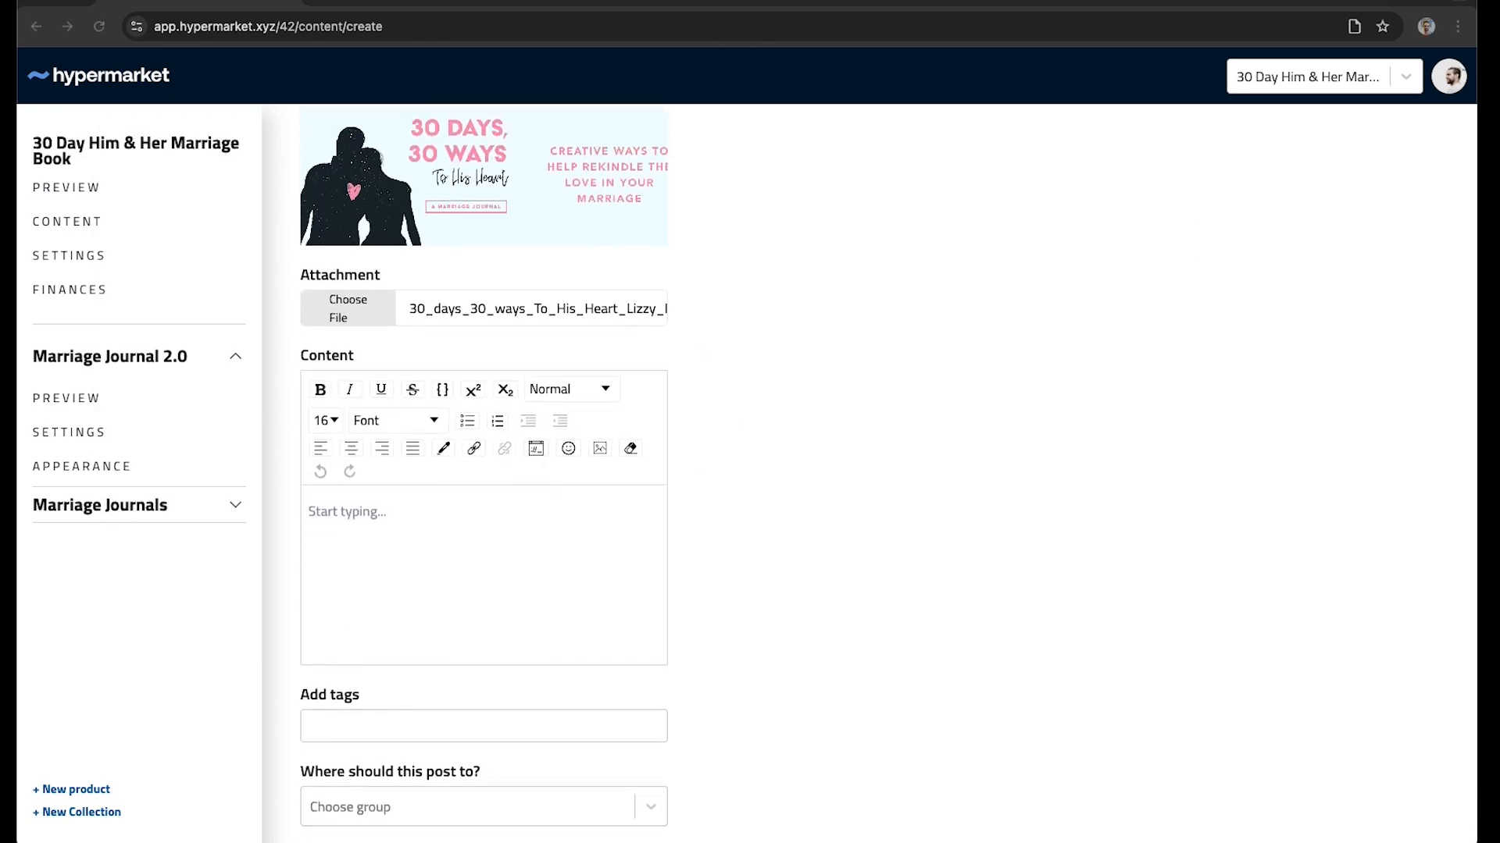
click(376, 537)
text(I loved dating you but struggled with marriage. Dating was easy, but commitment, sharing a life—it was hard. I wanted more for us, but didn't know how. Then it hit me: the change starts with me. I'm the only one I can control. If I want a different outcome, I have to take different actions.)
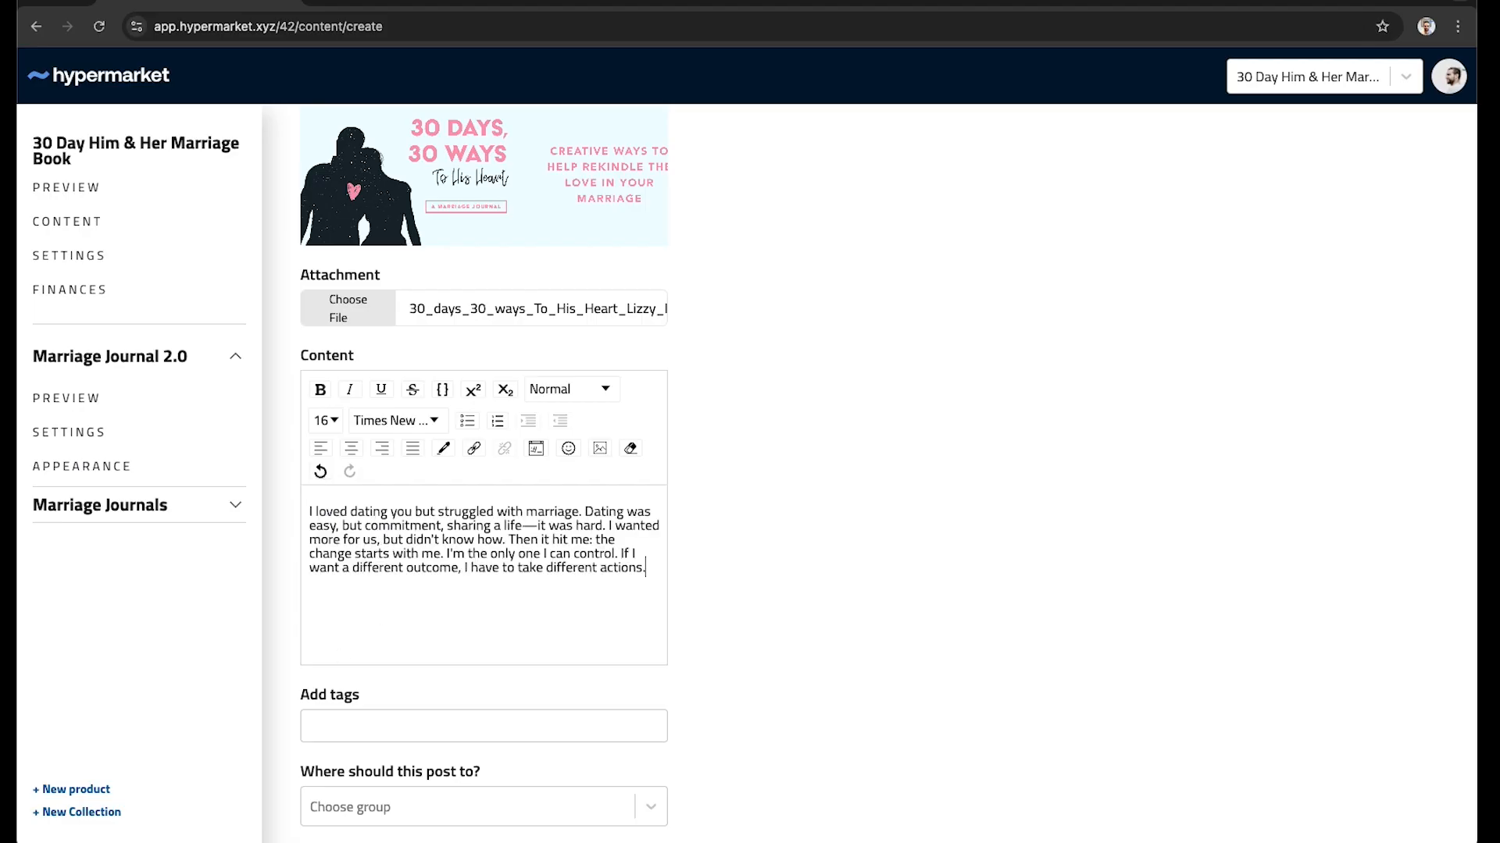
Step: Add the tags journals, e book, marriage, dating, self help and relationships to the "To His Heart" content item
click(382, 725)
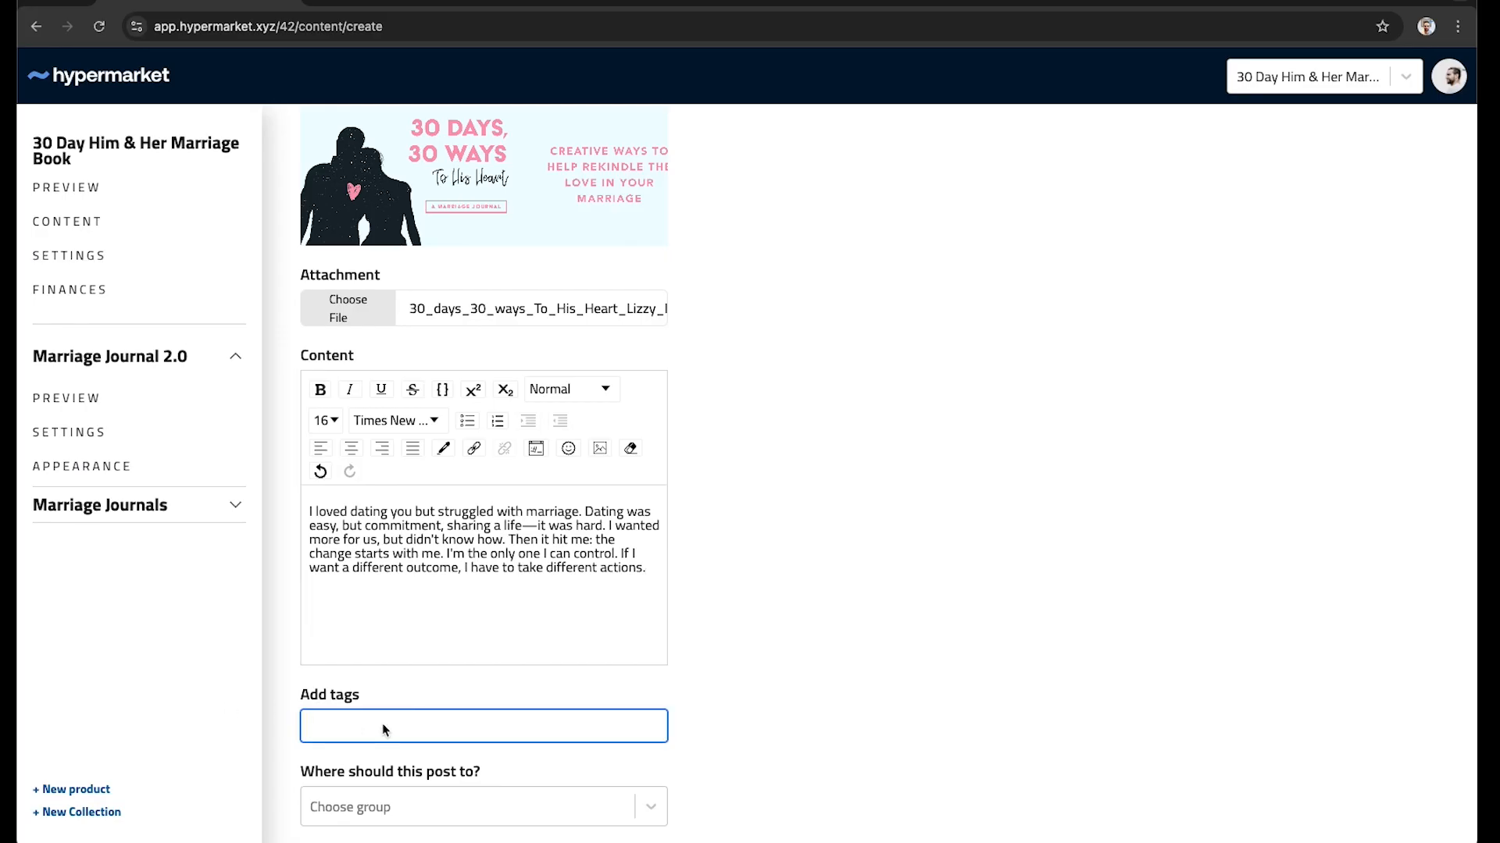
text(journals)
key(Return)
text(e book)
key(Return)
text(marriage)
key(Return)
text(dating)
key(Return)
text(self help)
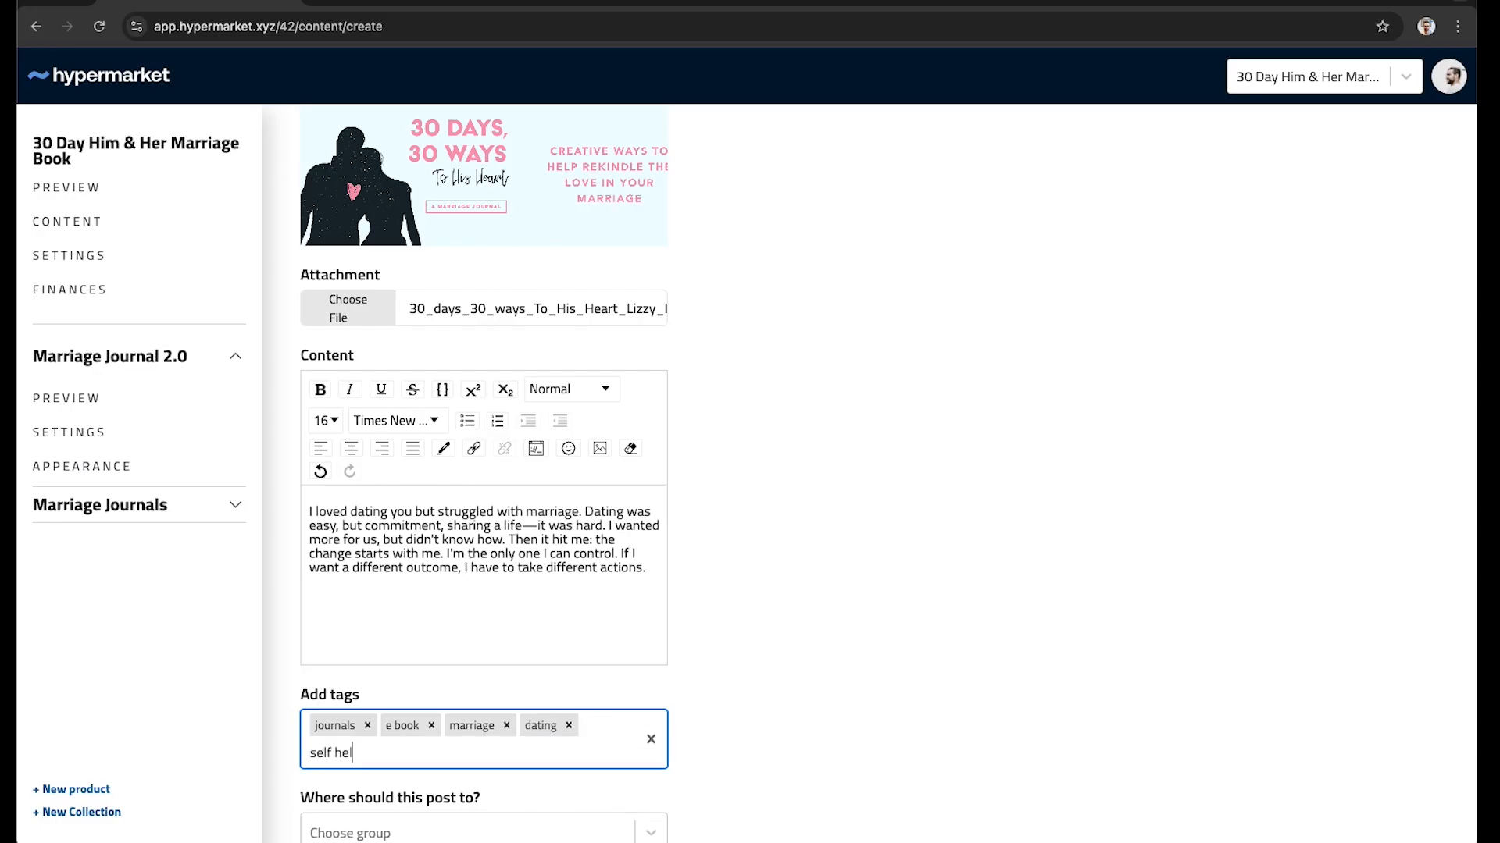
key(Return)
text(relationsip)
key(BackSpace)
key(BackSpace)
text(hips)
key(Return)
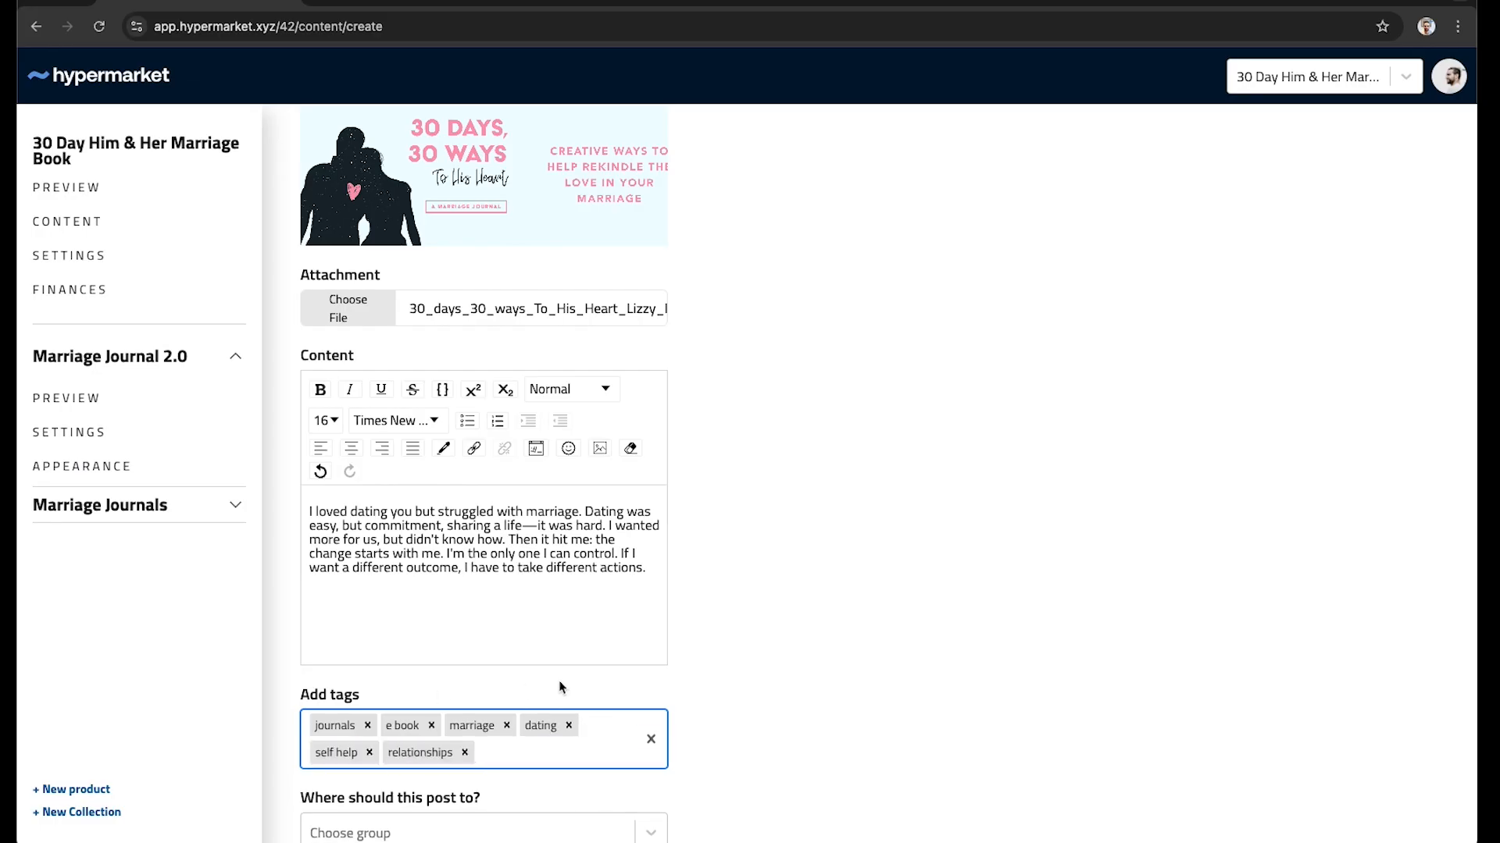
Step: Post the content item to the "30 Days, 30 Ways To His Heart" group and create it
scroll(560, 687, down, 2)
click(418, 727)
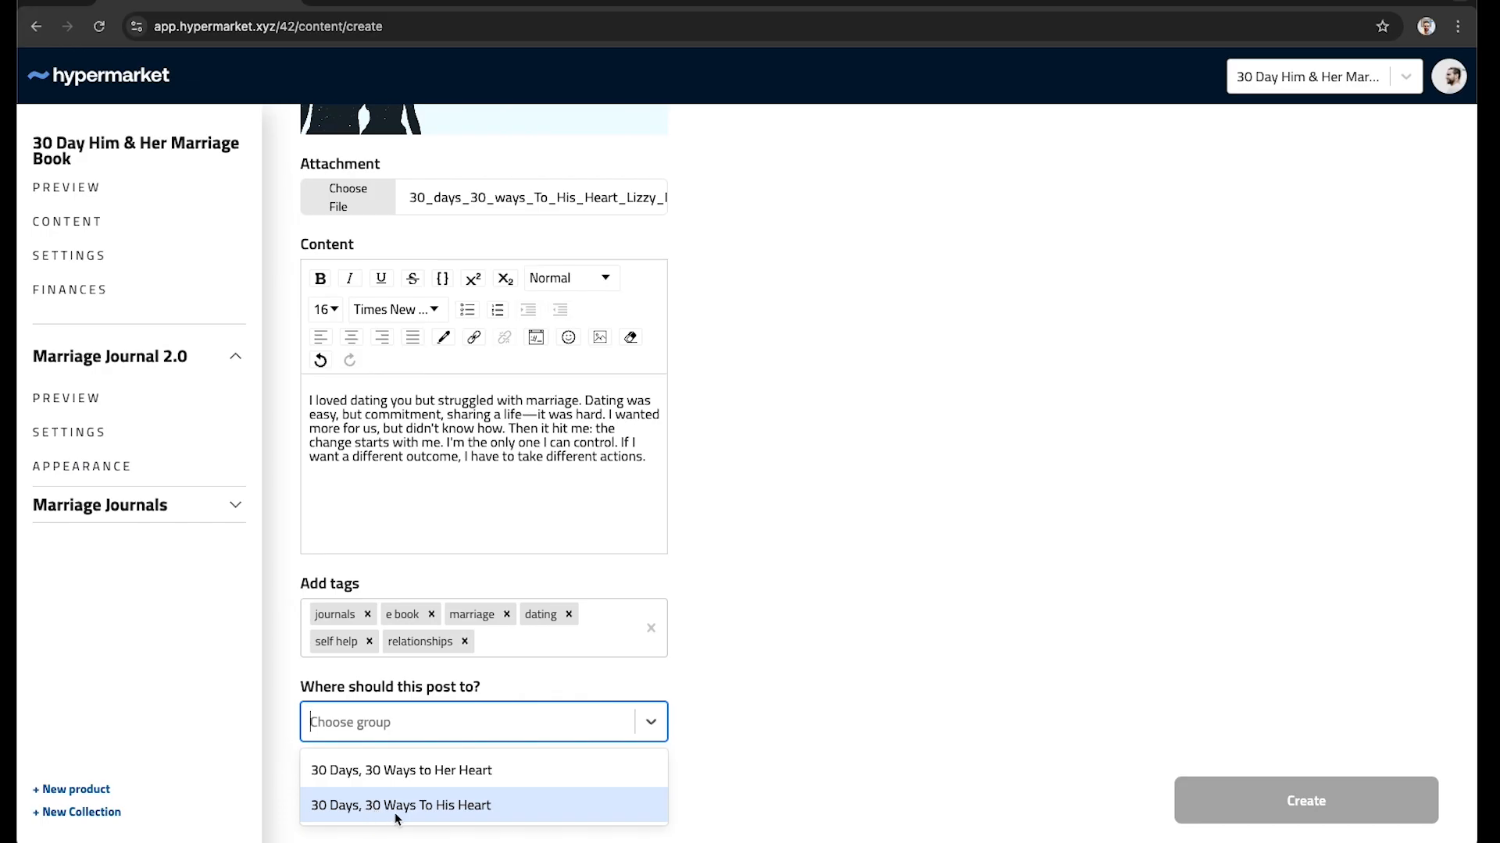
click(424, 811)
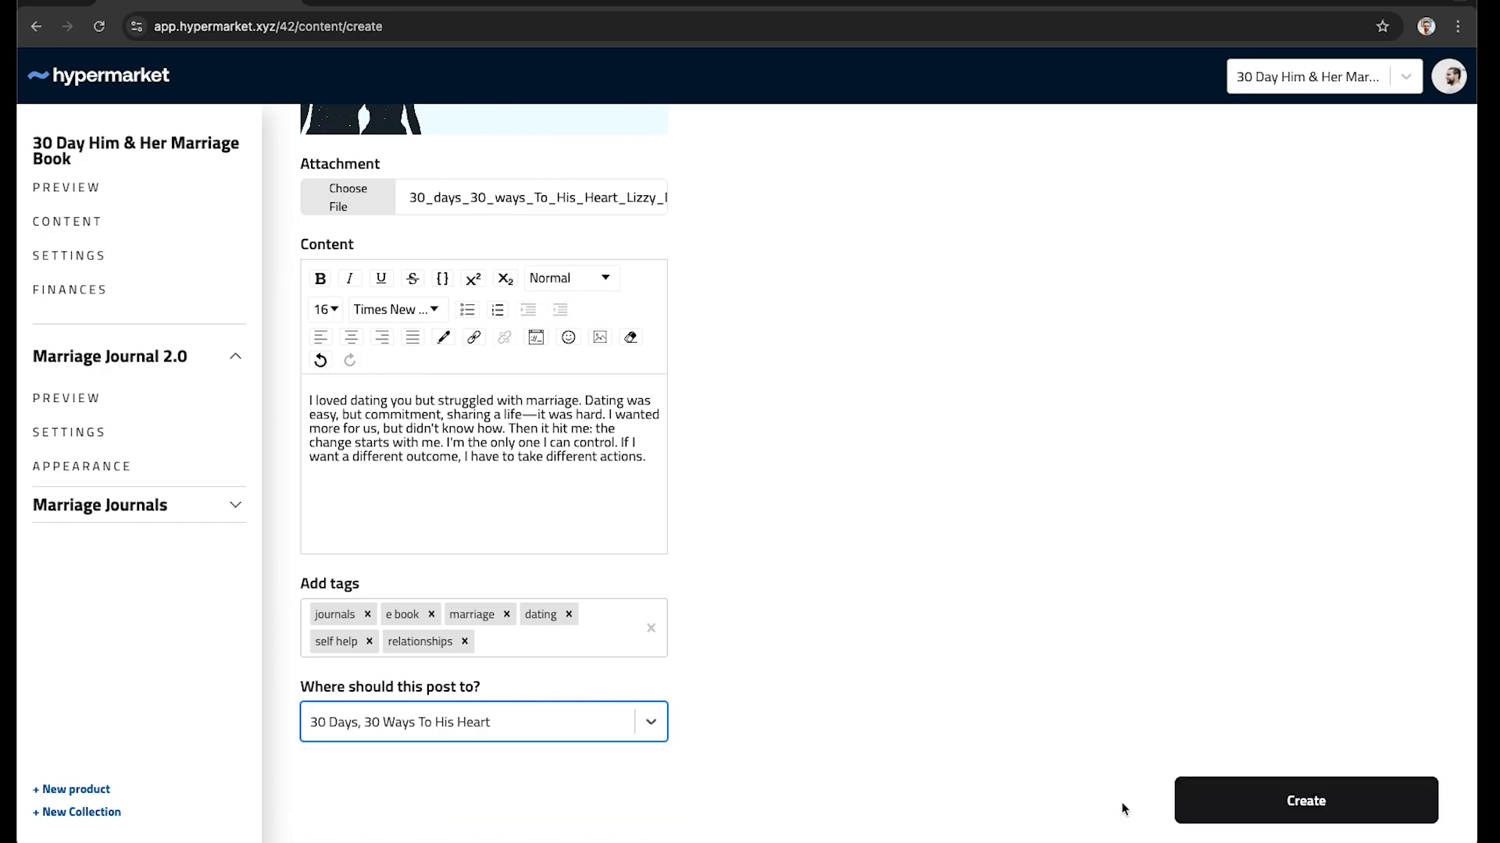
click(1241, 806)
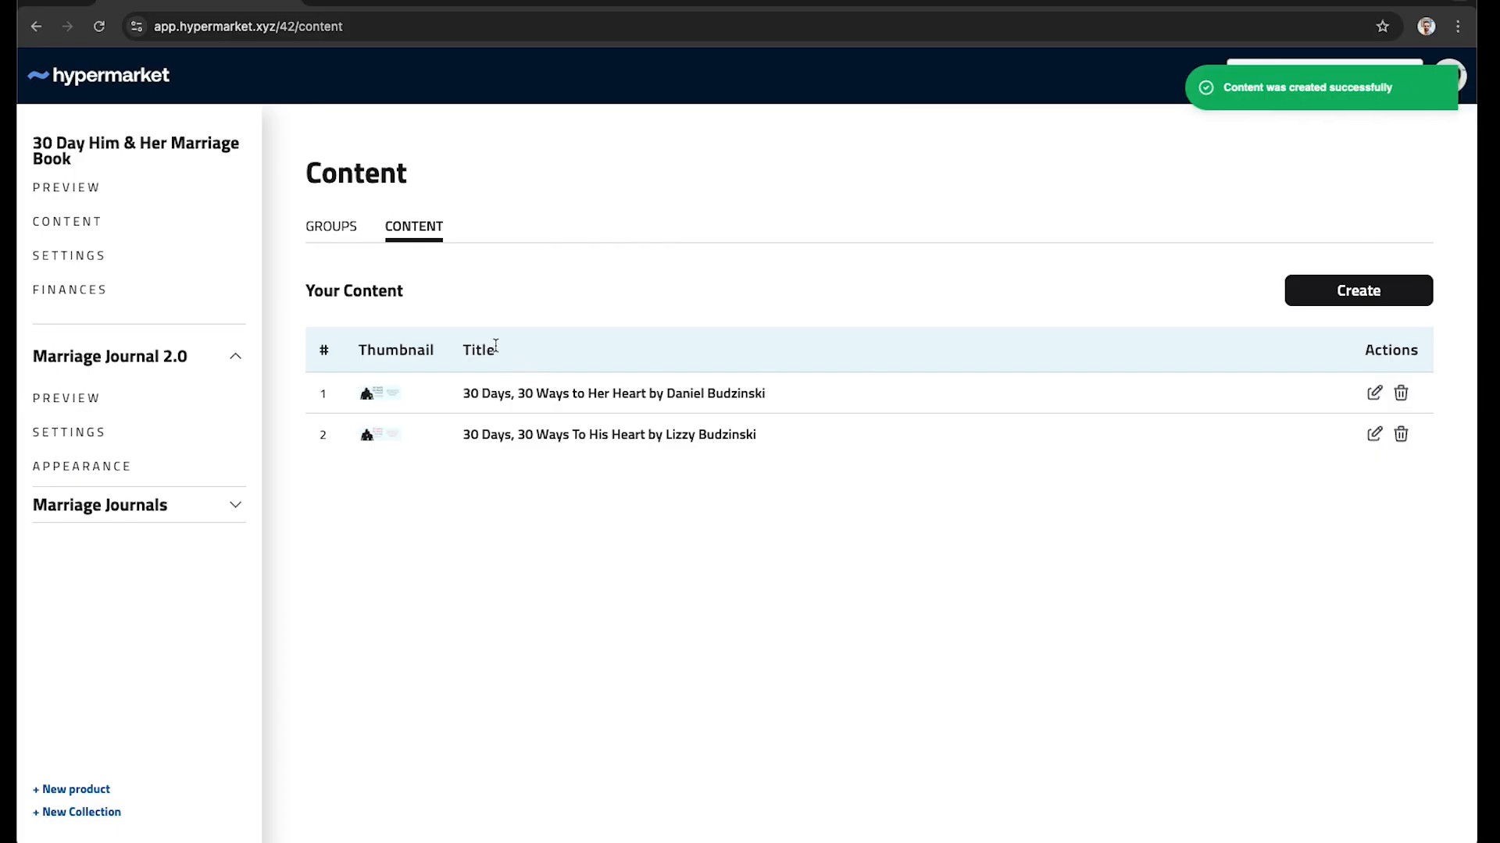
Step: Open the preview of the whole site and check its storefront layout and site status
click(82, 198)
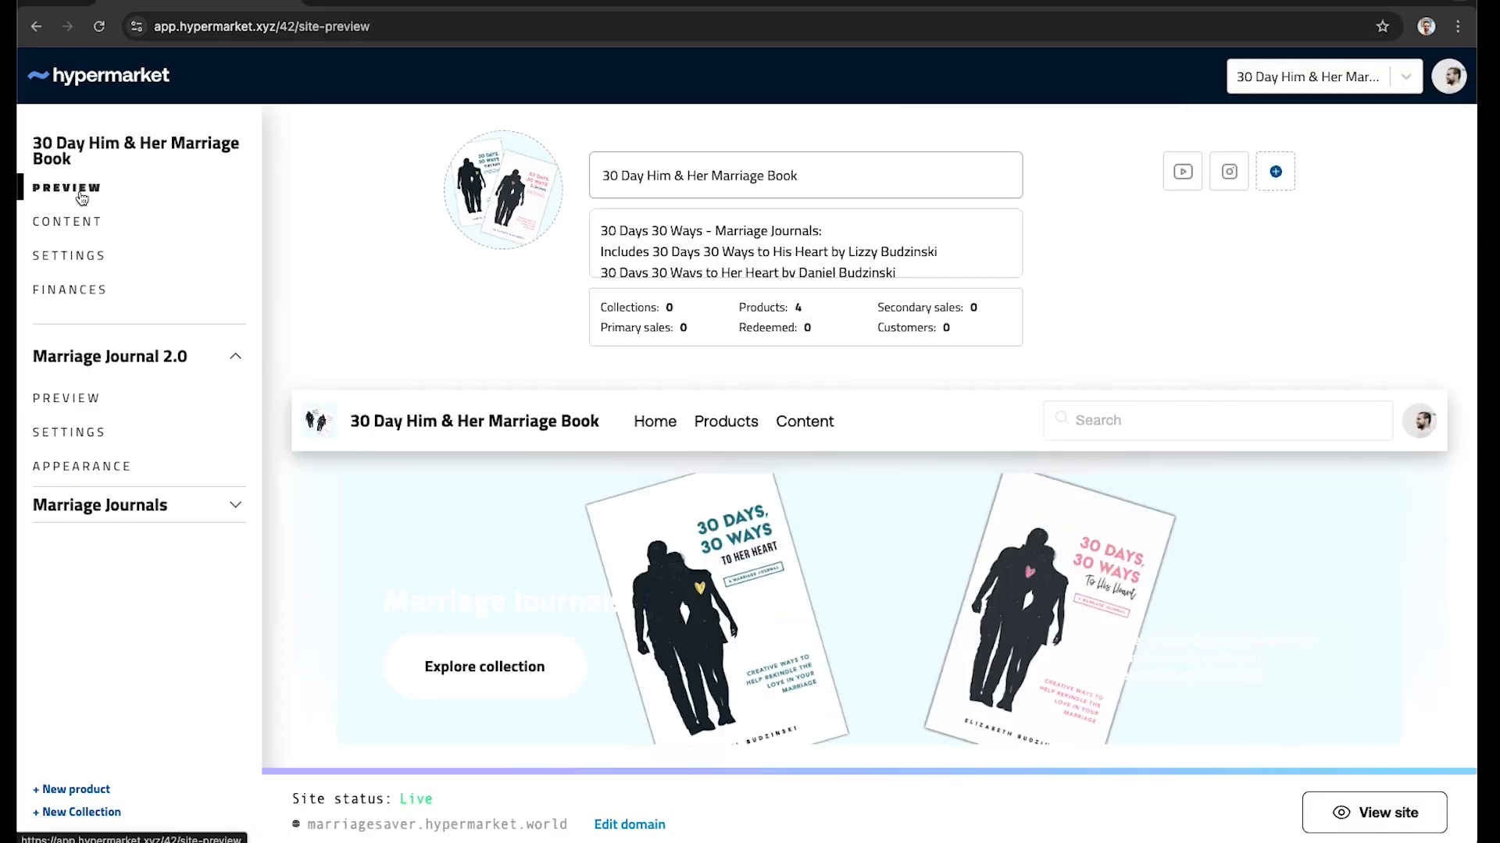
scroll(502, 552, down, 3)
scroll(502, 553, up, 1)
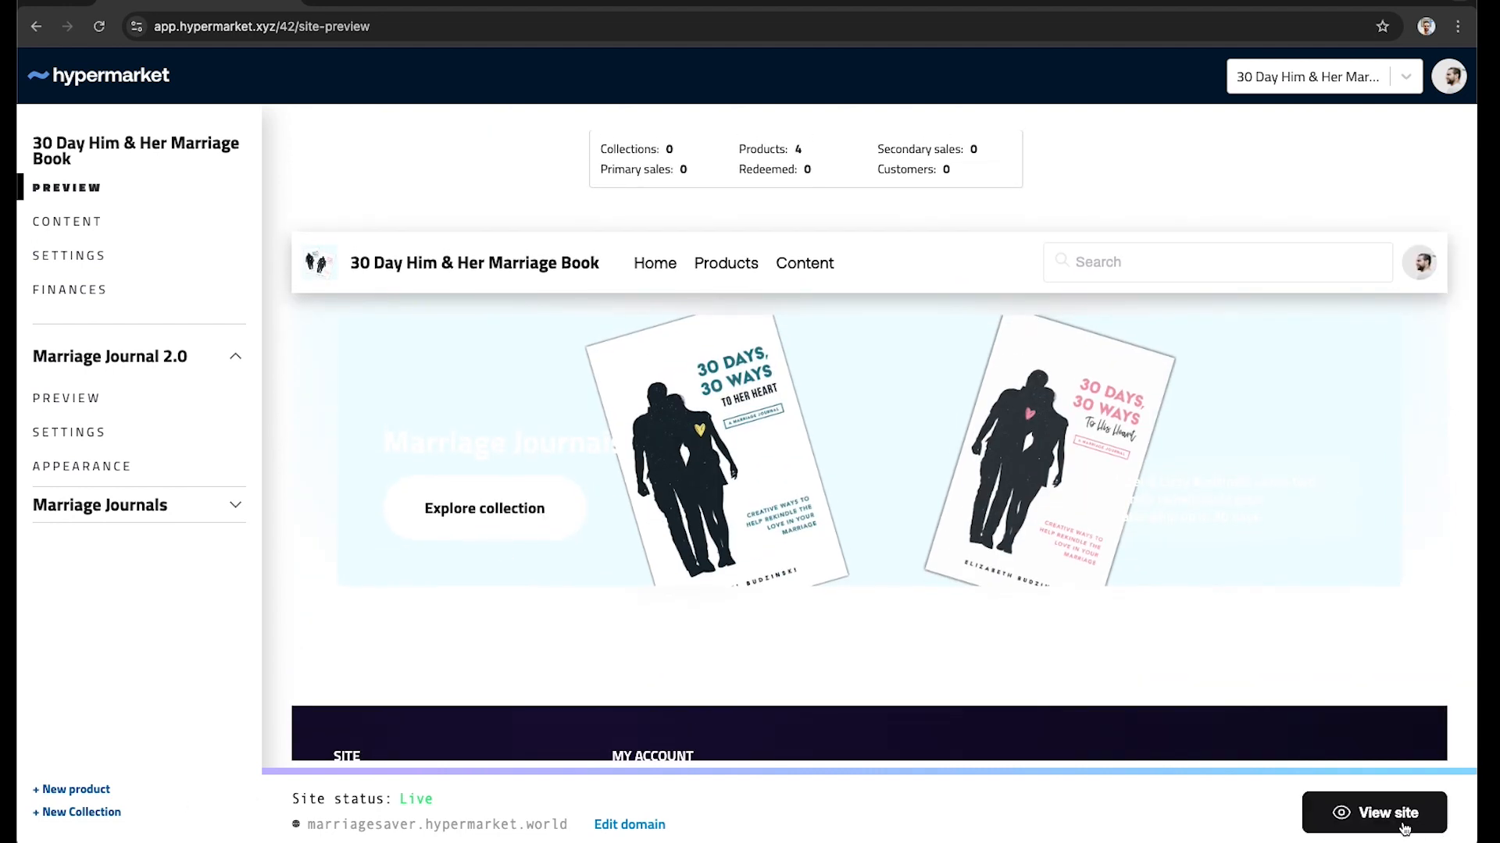
triple_click(358, 800)
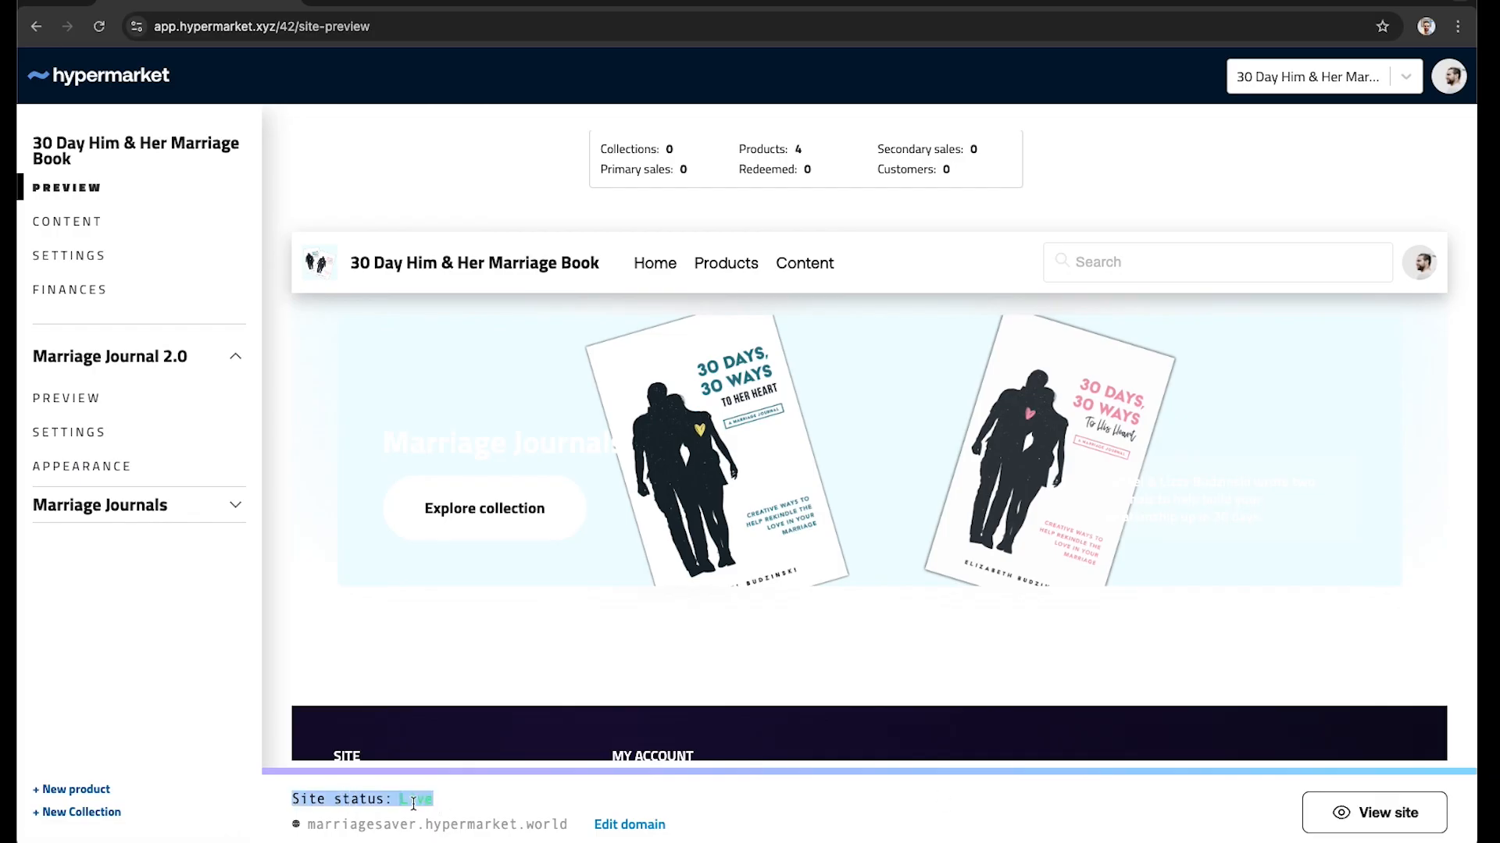
click(449, 805)
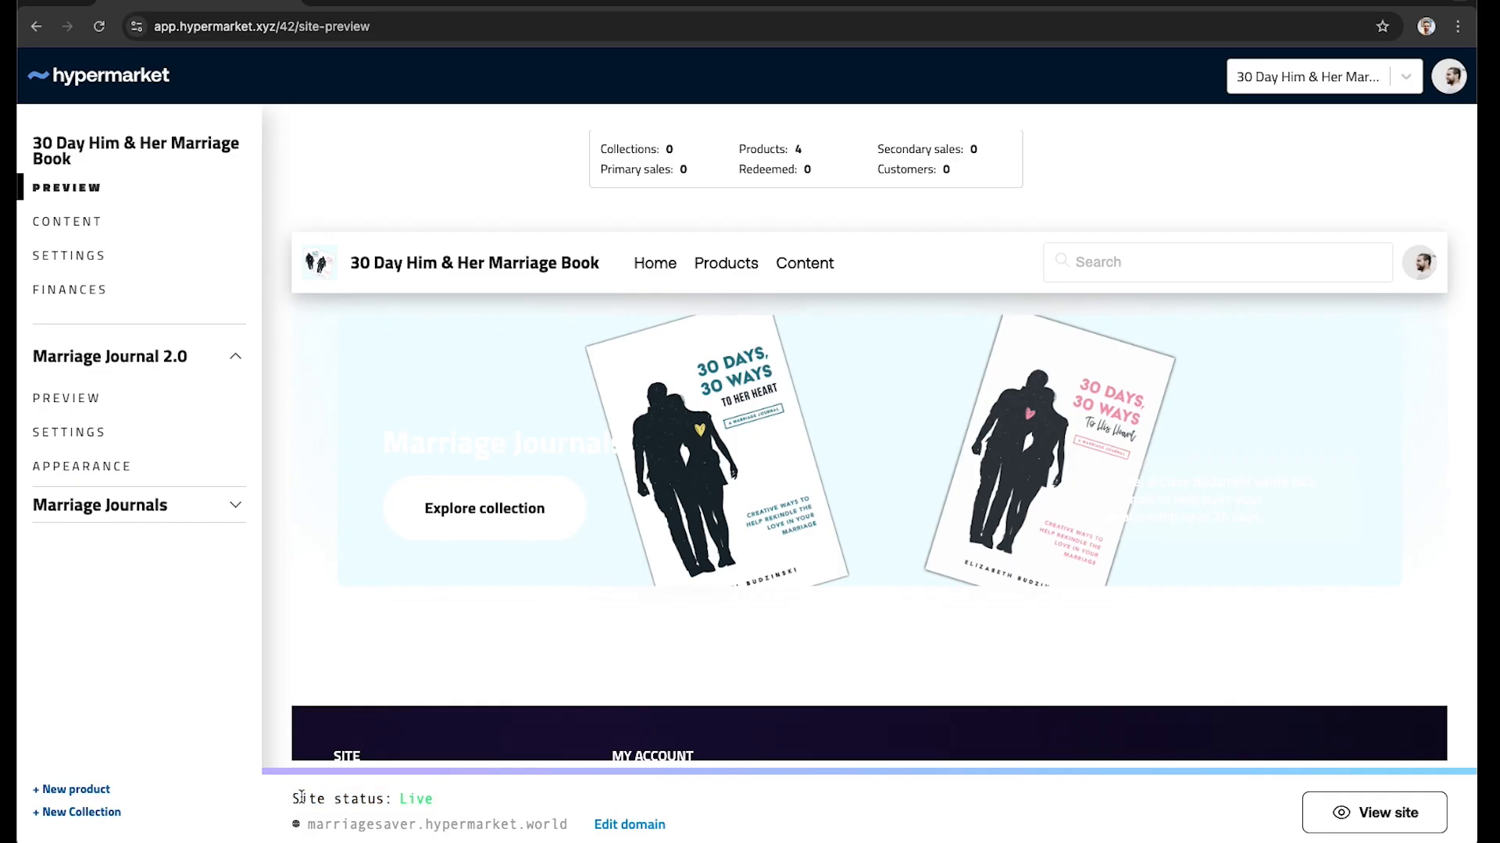
drag(300, 796, 401, 800)
click(455, 803)
Step: Review the store's default and custom domains and return to the site preview
click(624, 831)
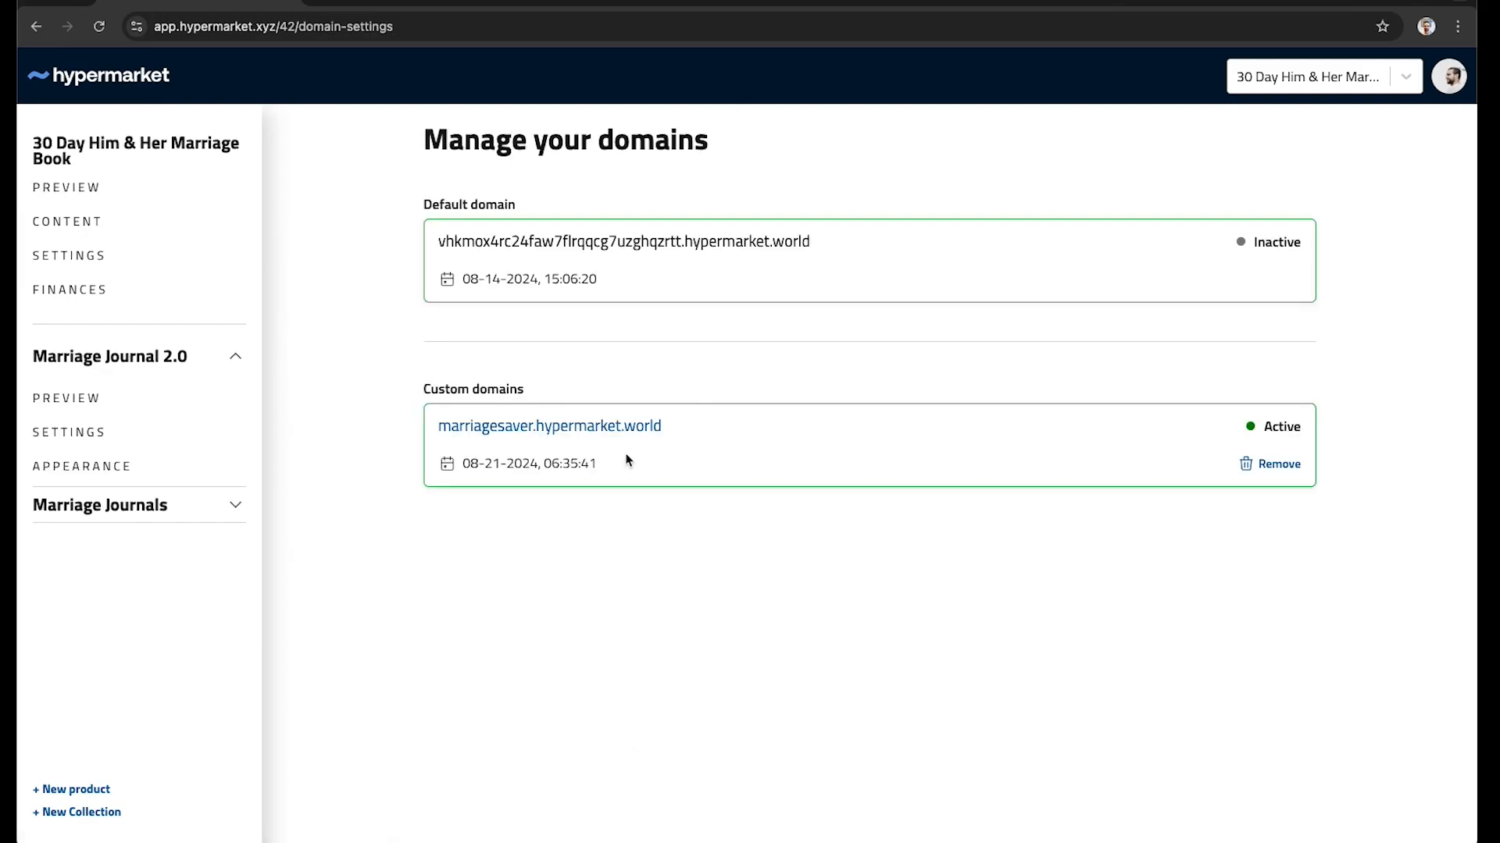
click(36, 26)
click(35, 27)
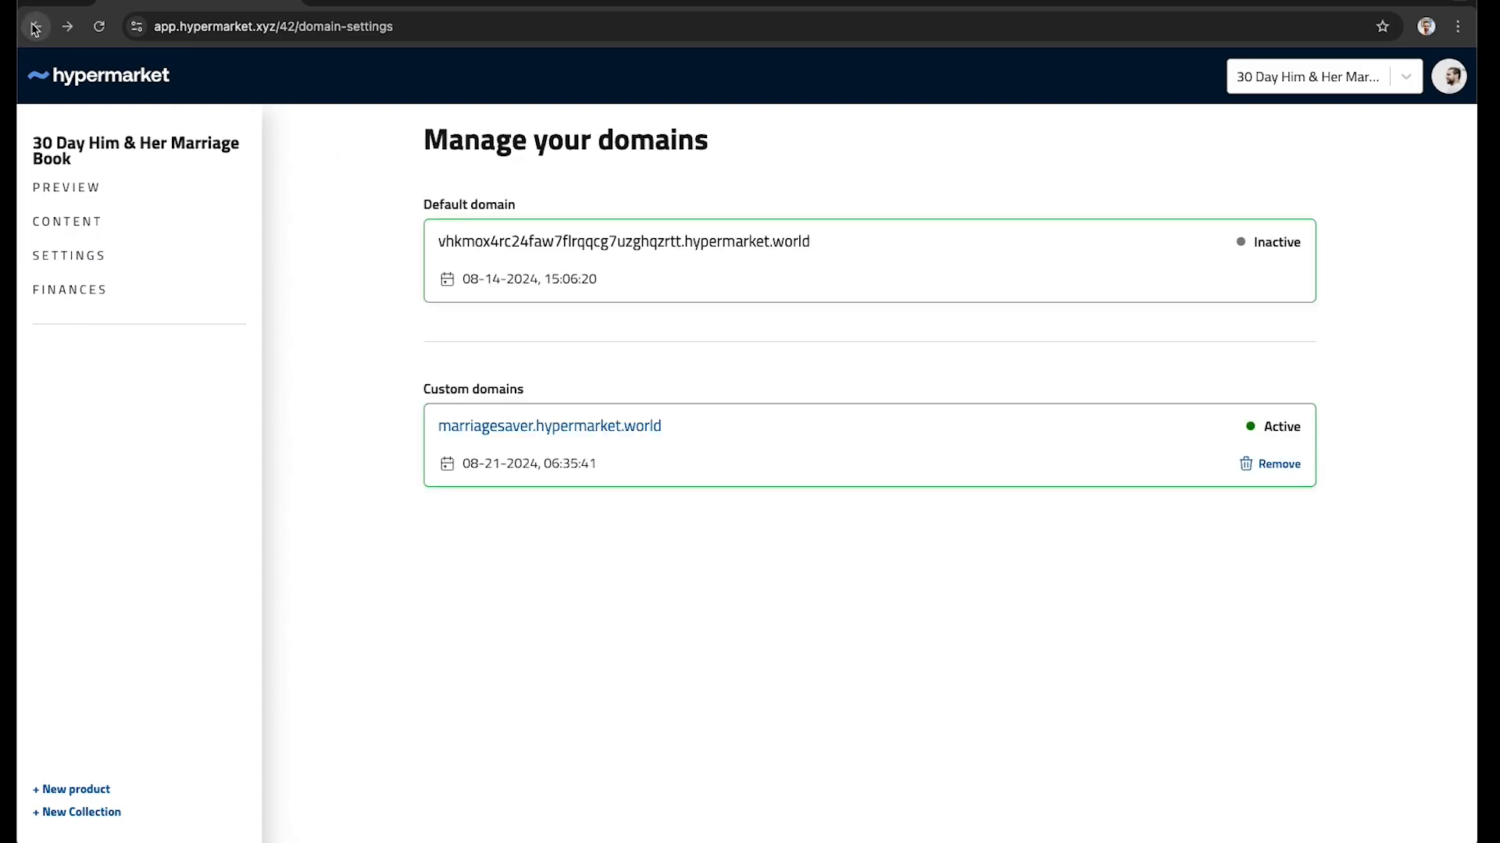
click(34, 26)
scroll(672, 562, down, 4)
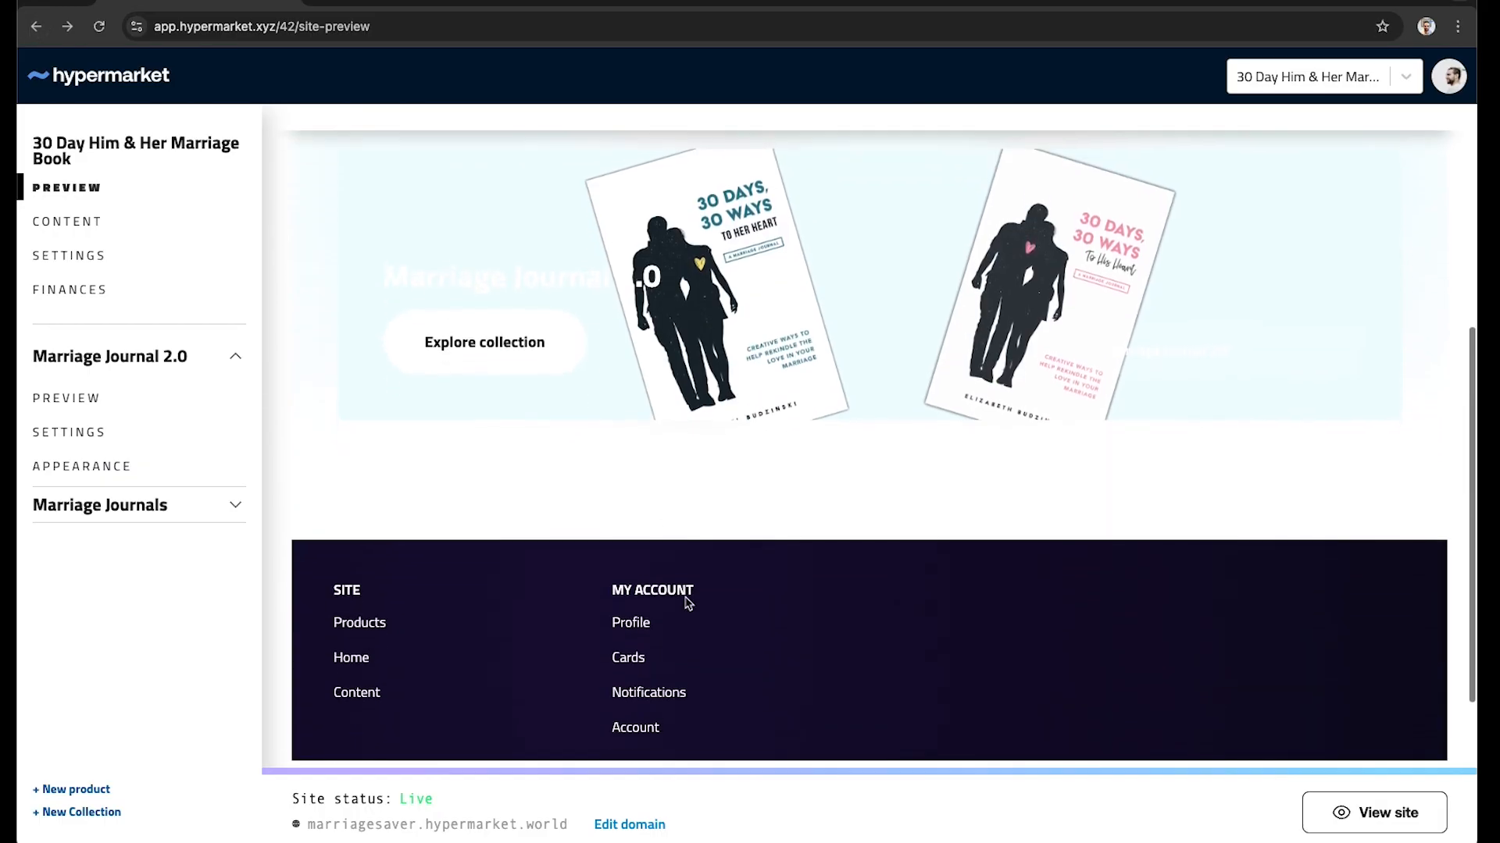
scroll(888, 516, up, 4)
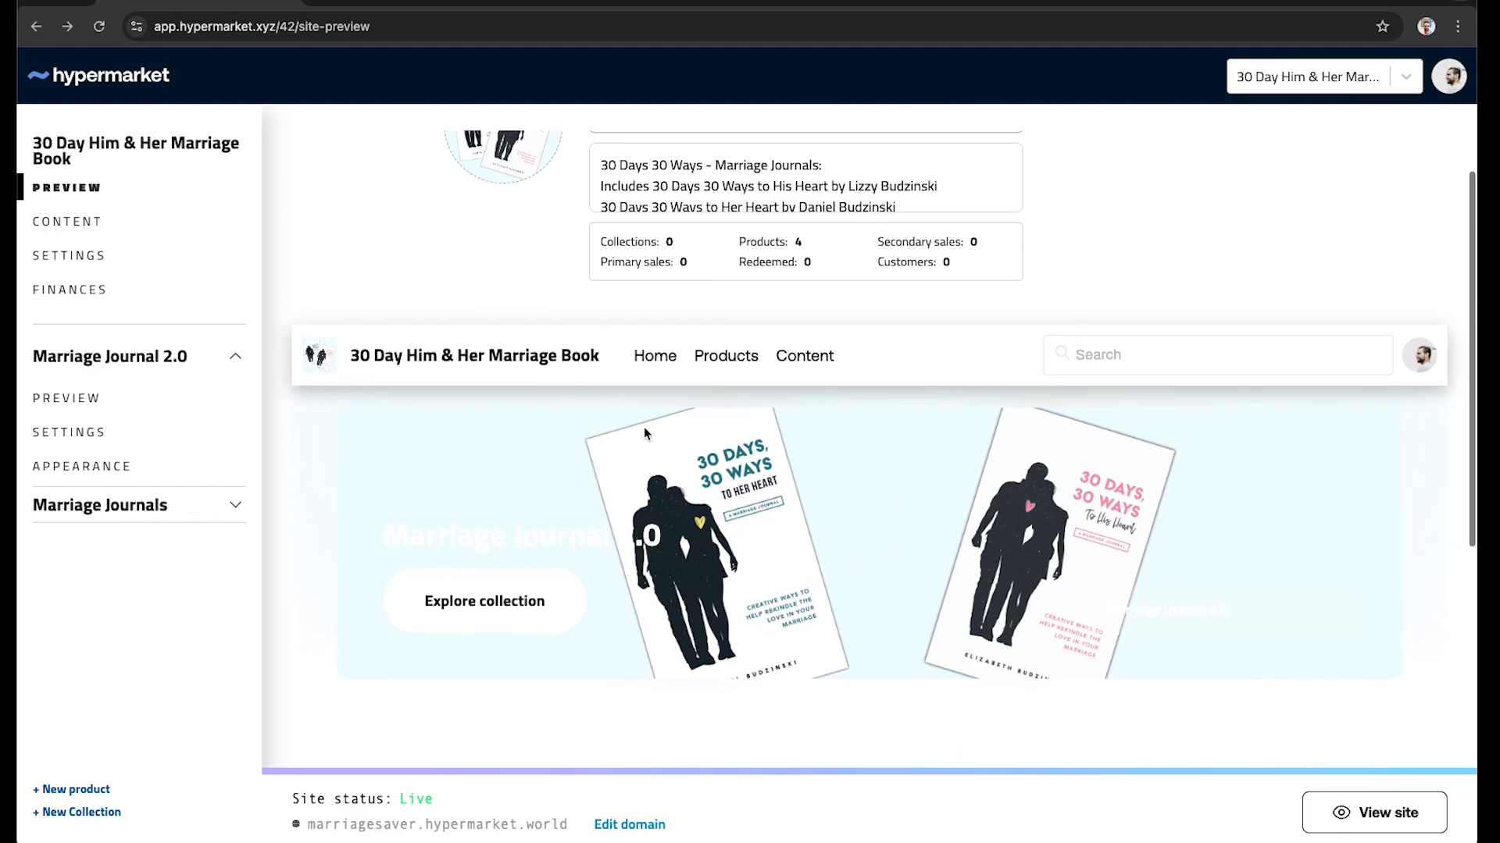
Step: View the live storefront and look over its home page from the banner down to the footer
click(1373, 816)
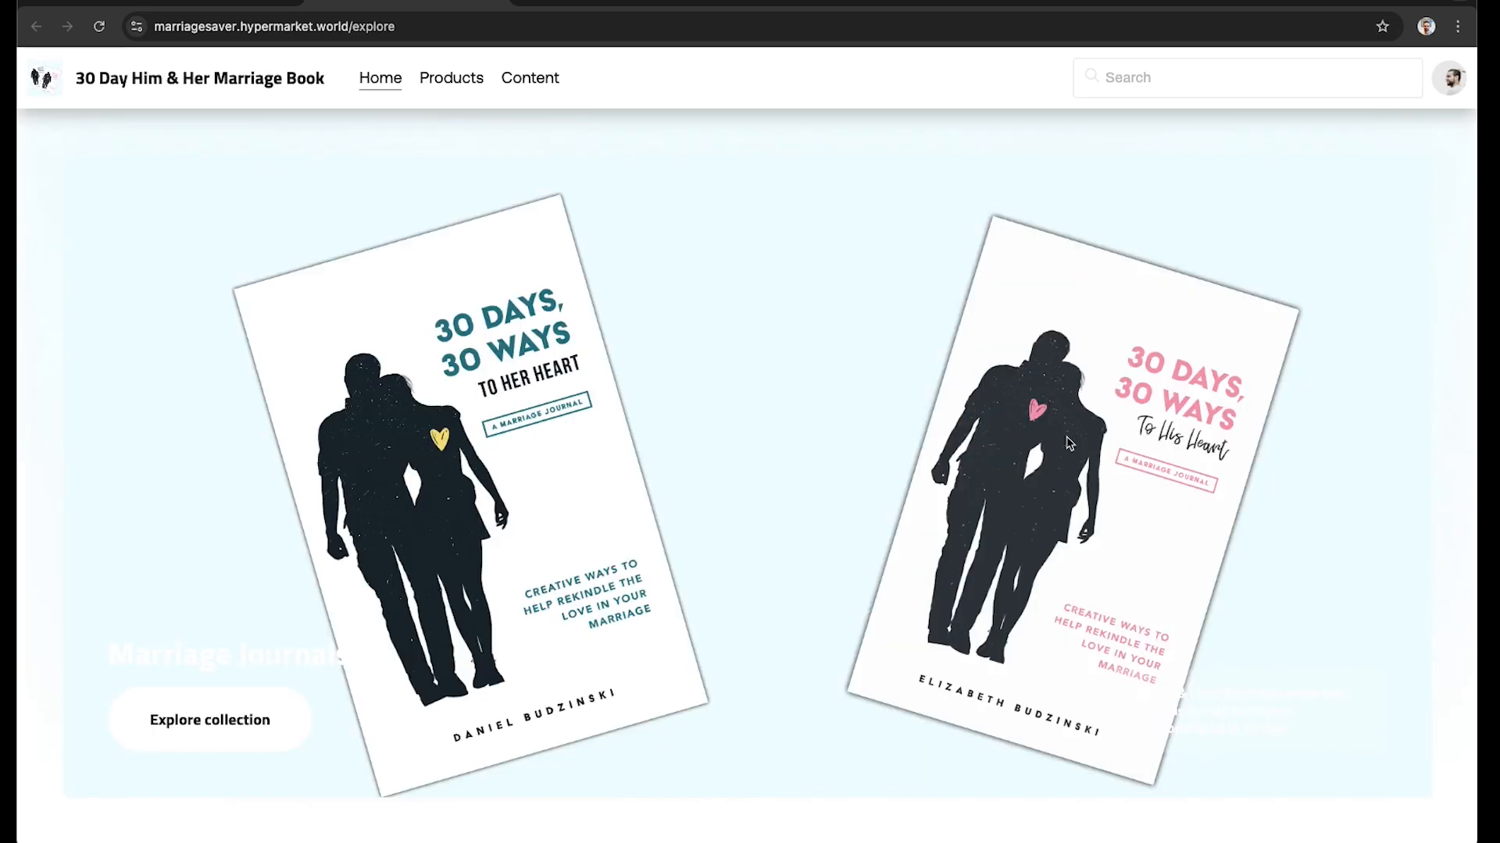
scroll(900, 413, down, 2)
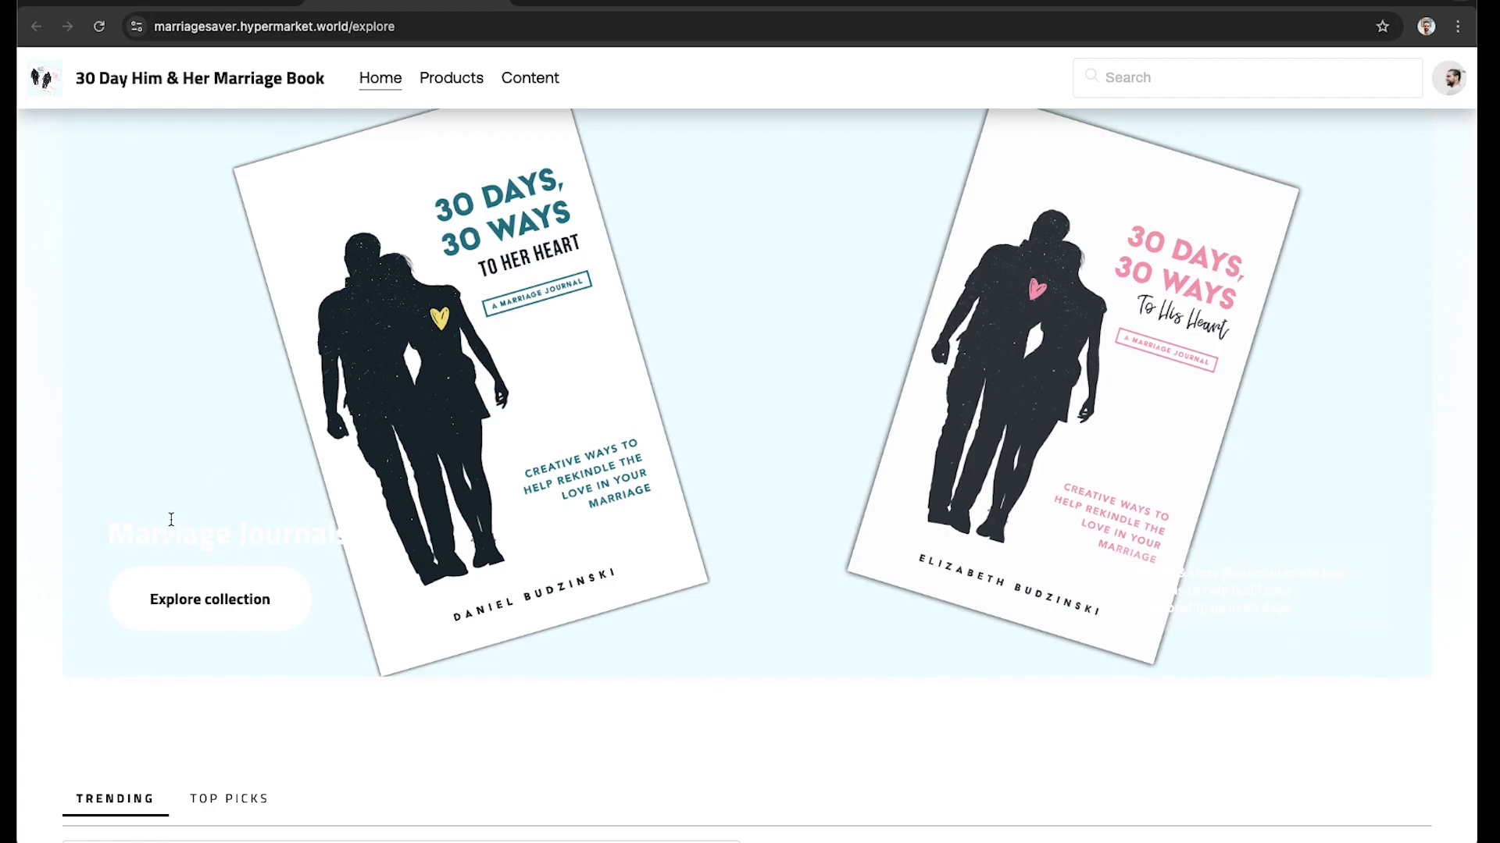
scroll(405, 542, up, 2)
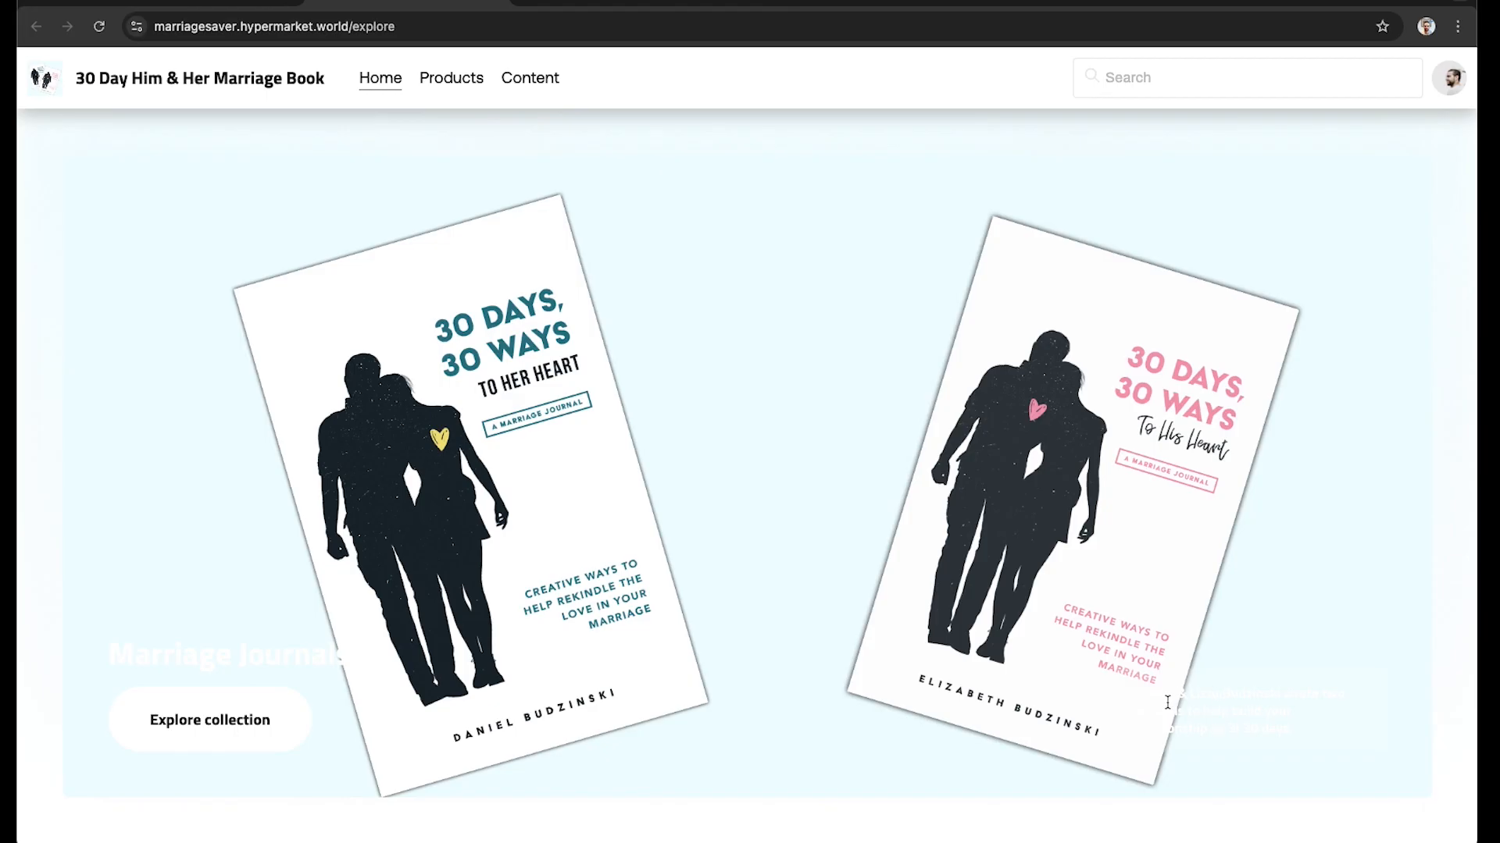
scroll(1167, 703, down, 10)
scroll(1164, 703, up, 10)
Step: Return to the hypermarket dashboard, switch the Marriage Journal 2.0 collection's appearance to the dark color scheme and save it
click(244, 2)
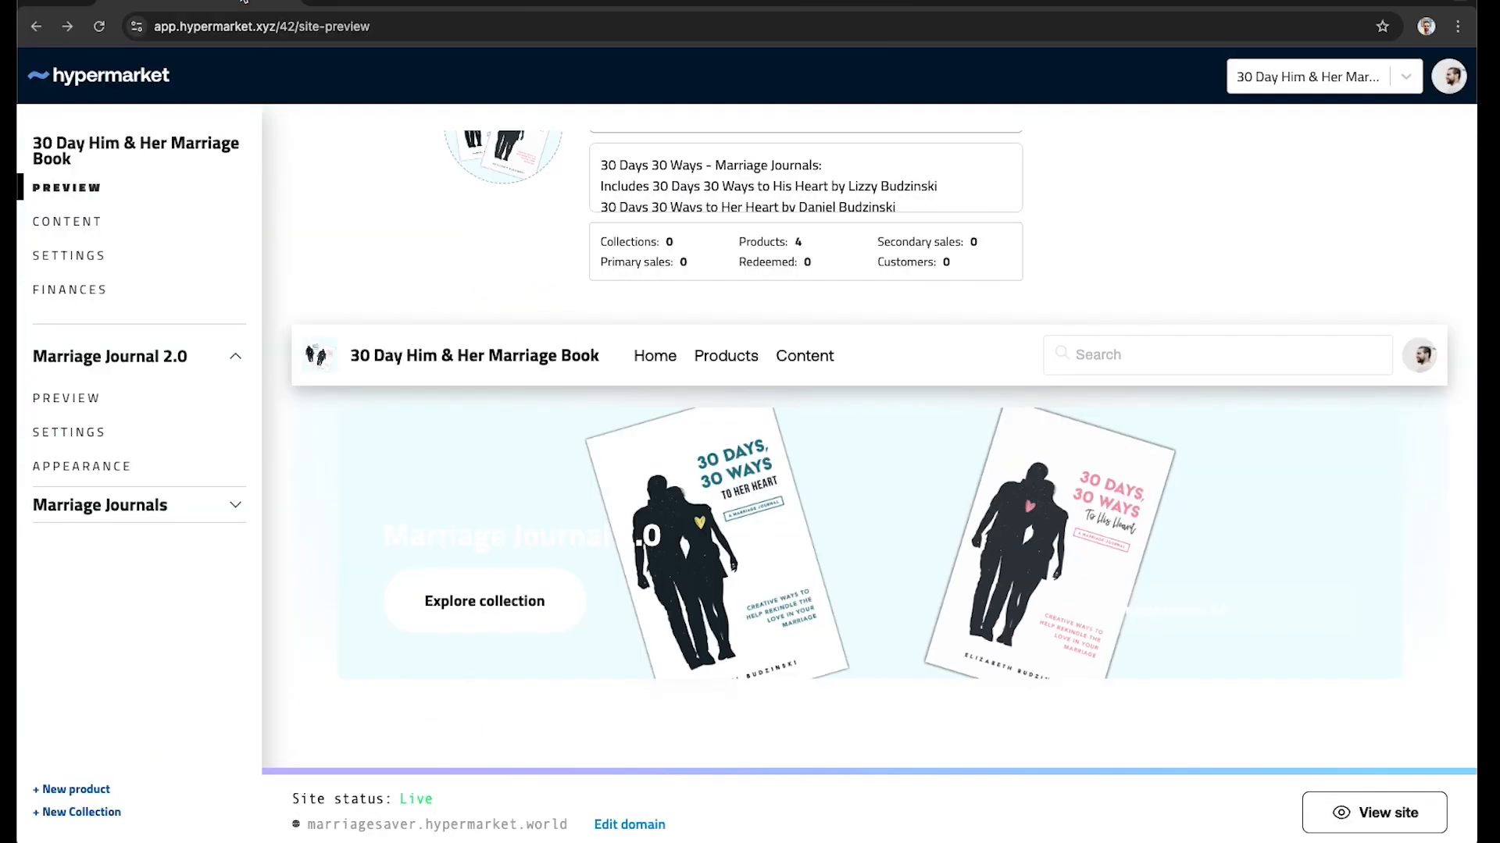
click(70, 432)
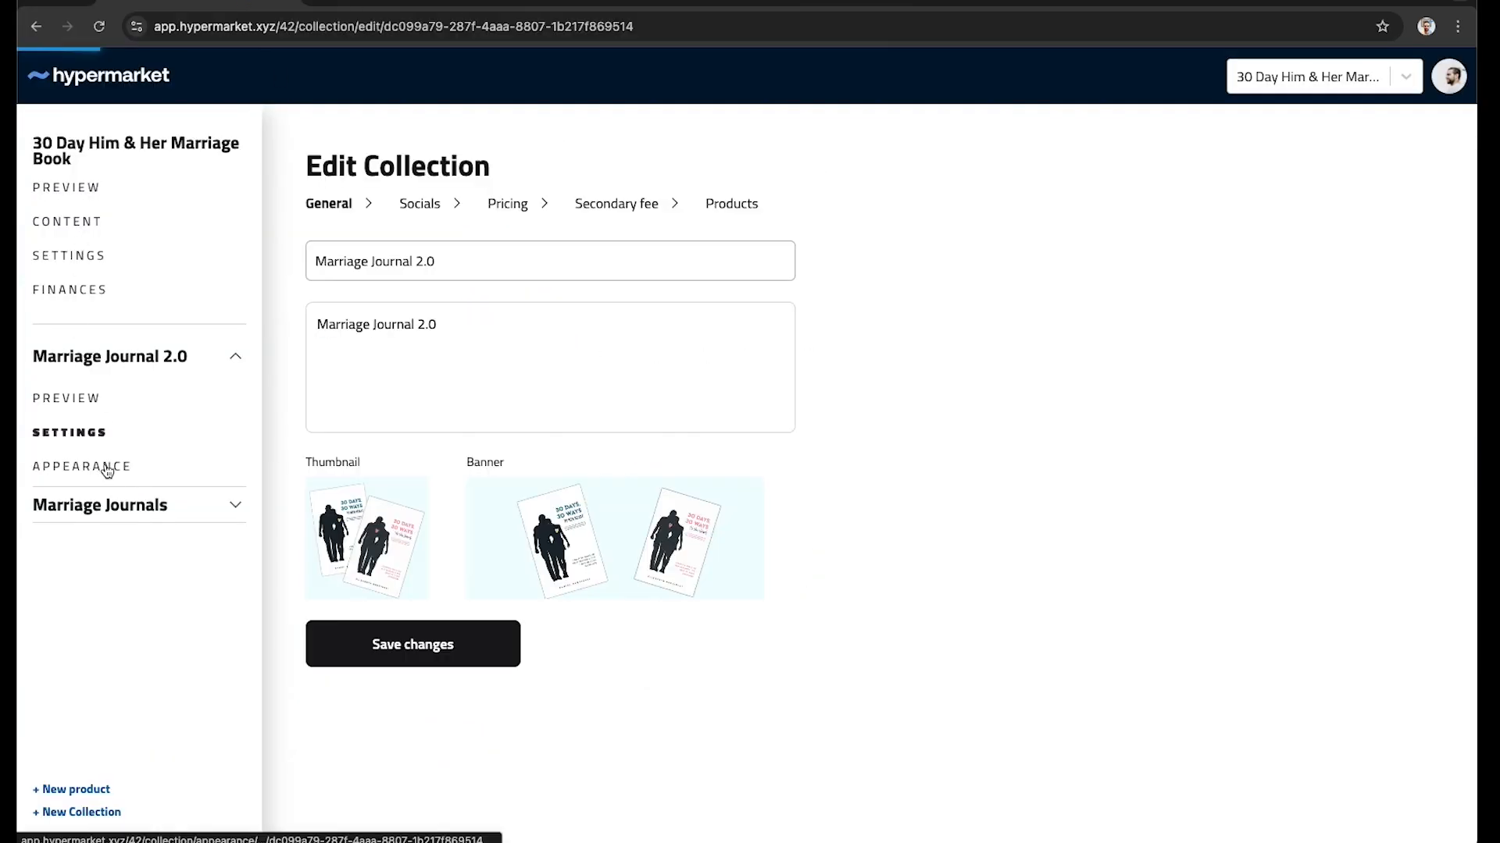
click(116, 468)
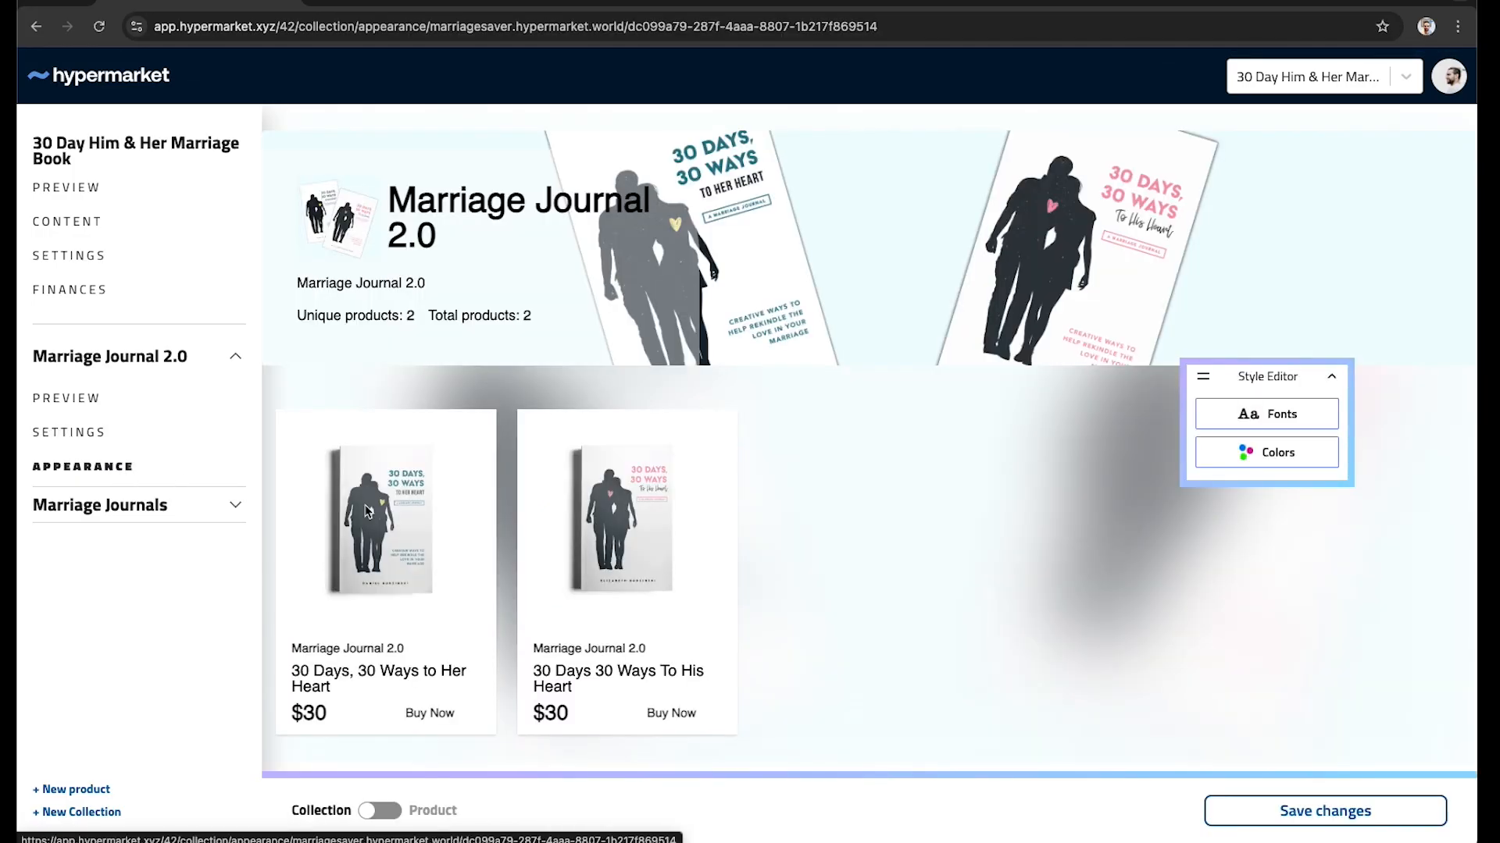
click(1266, 452)
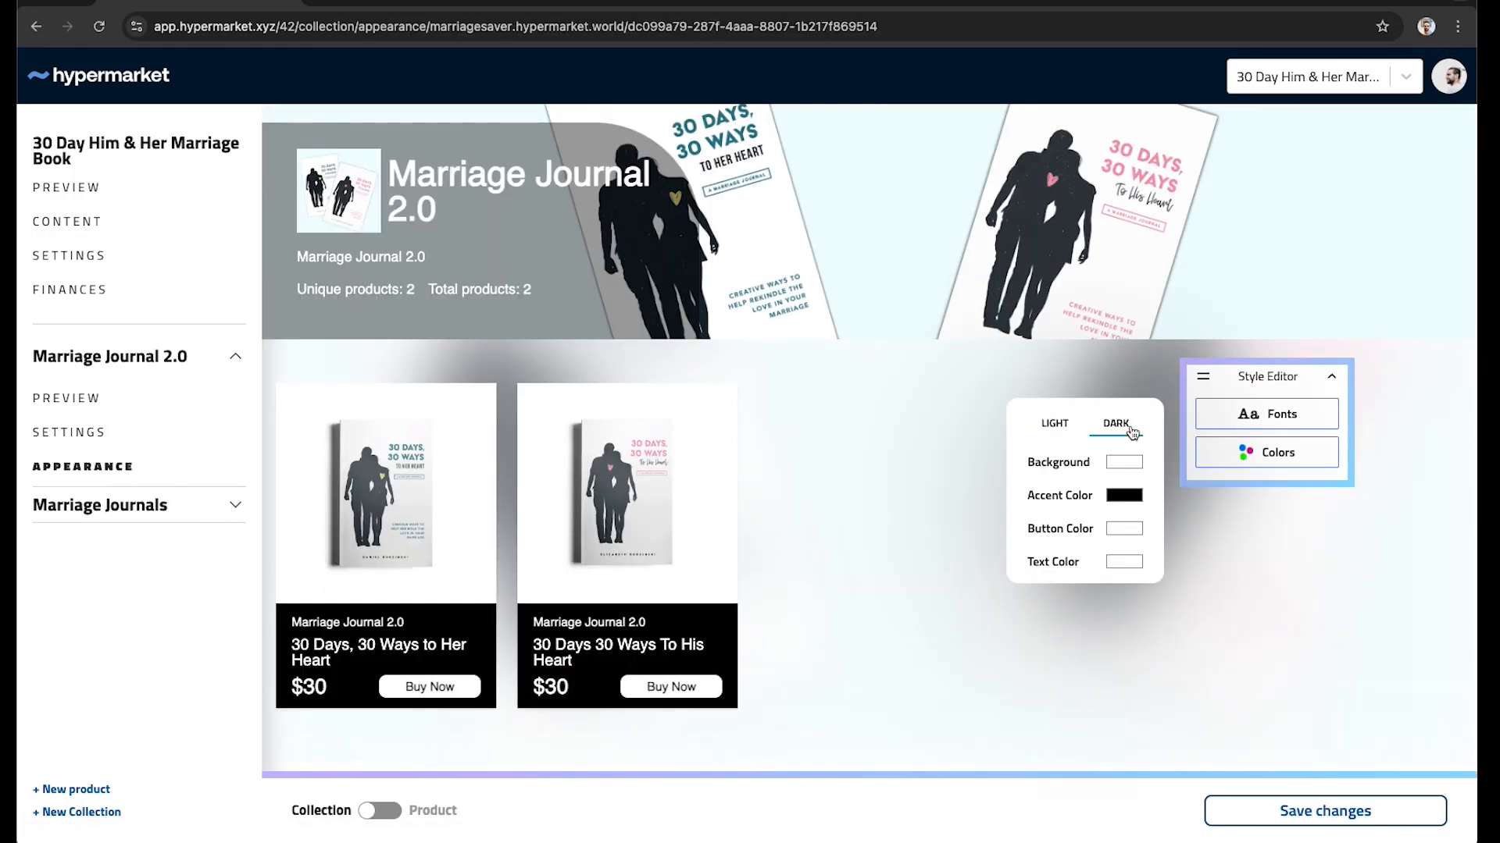
click(1340, 812)
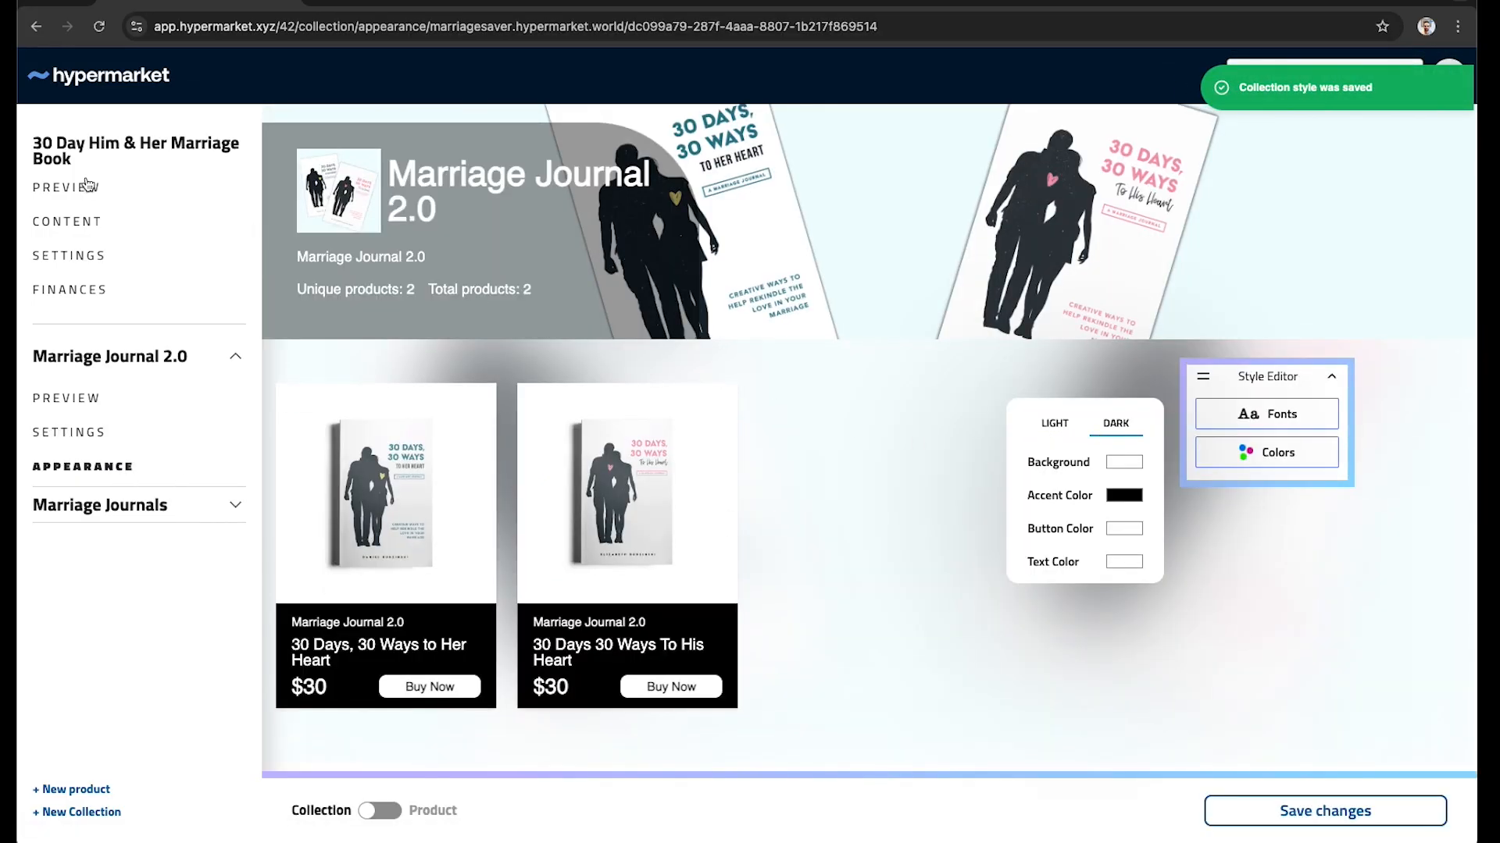
Step: Preview the Marriage Journal 2.0 collection and view its live page to check the banner and product cards
click(66, 398)
scroll(850, 461, down, 1)
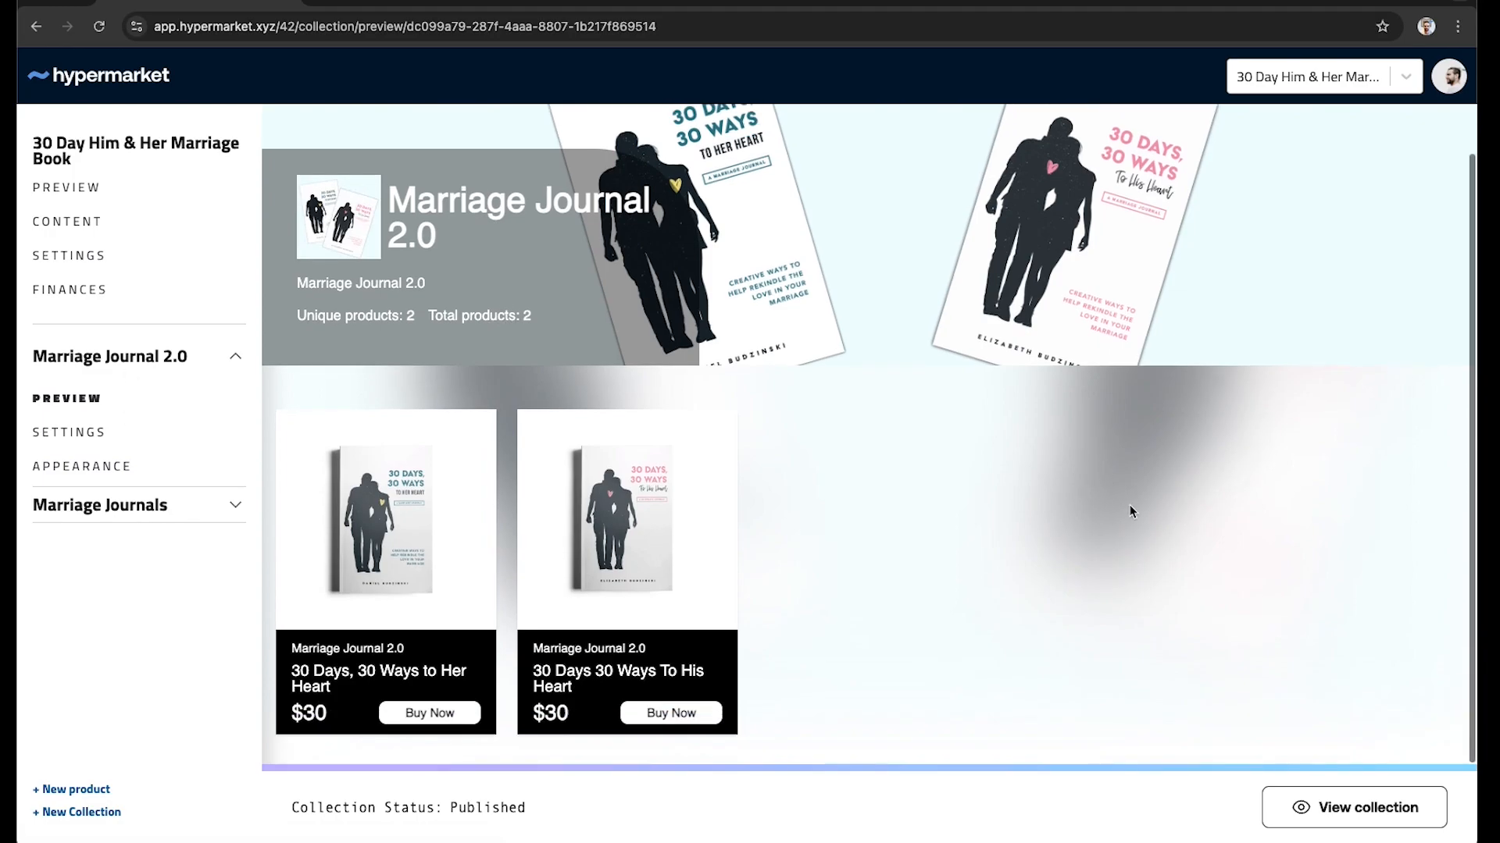
click(1354, 808)
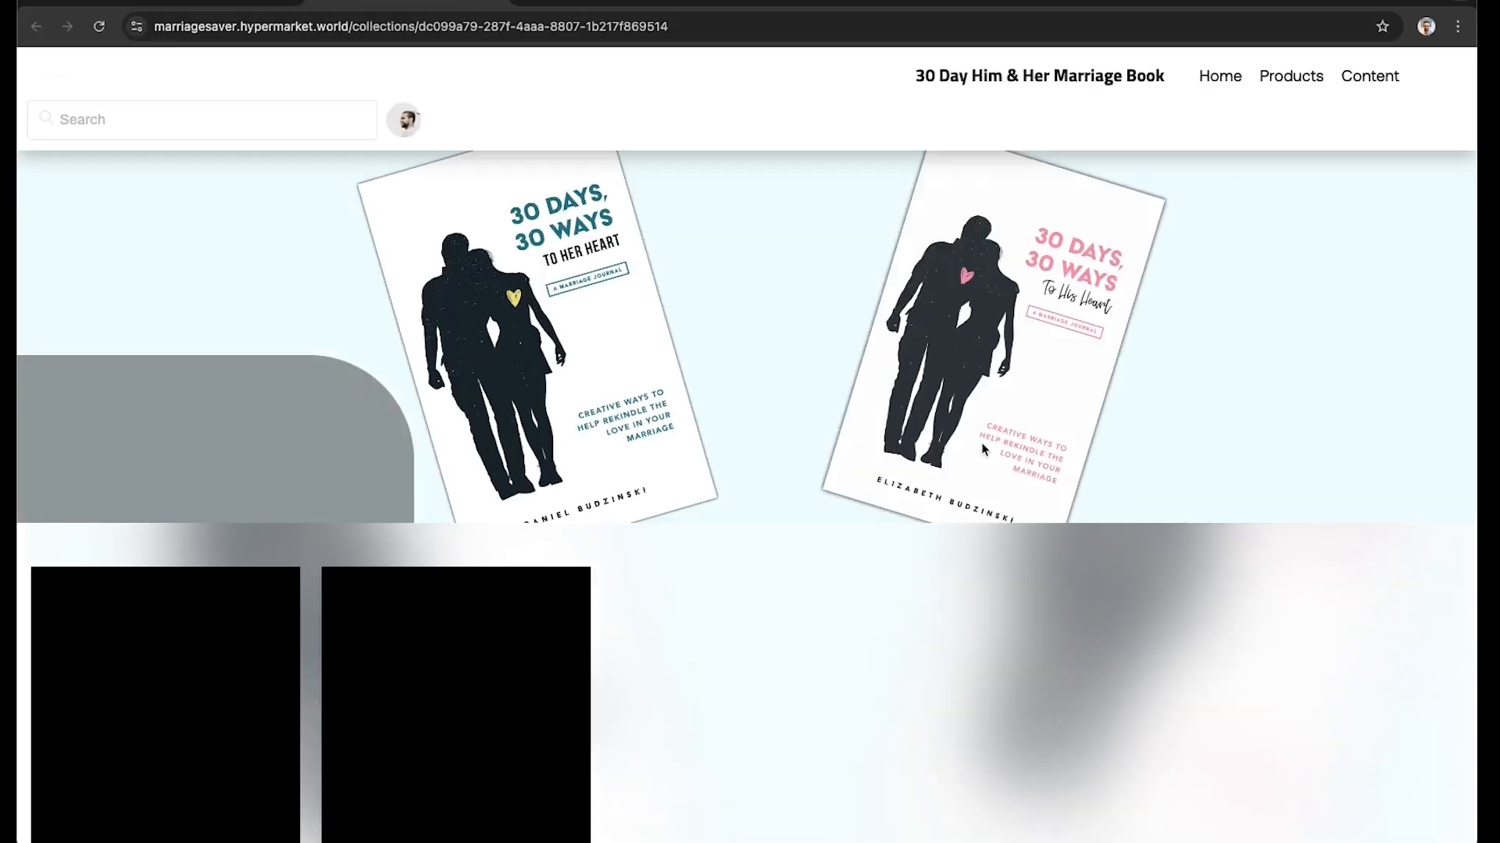
scroll(824, 453, down, 10)
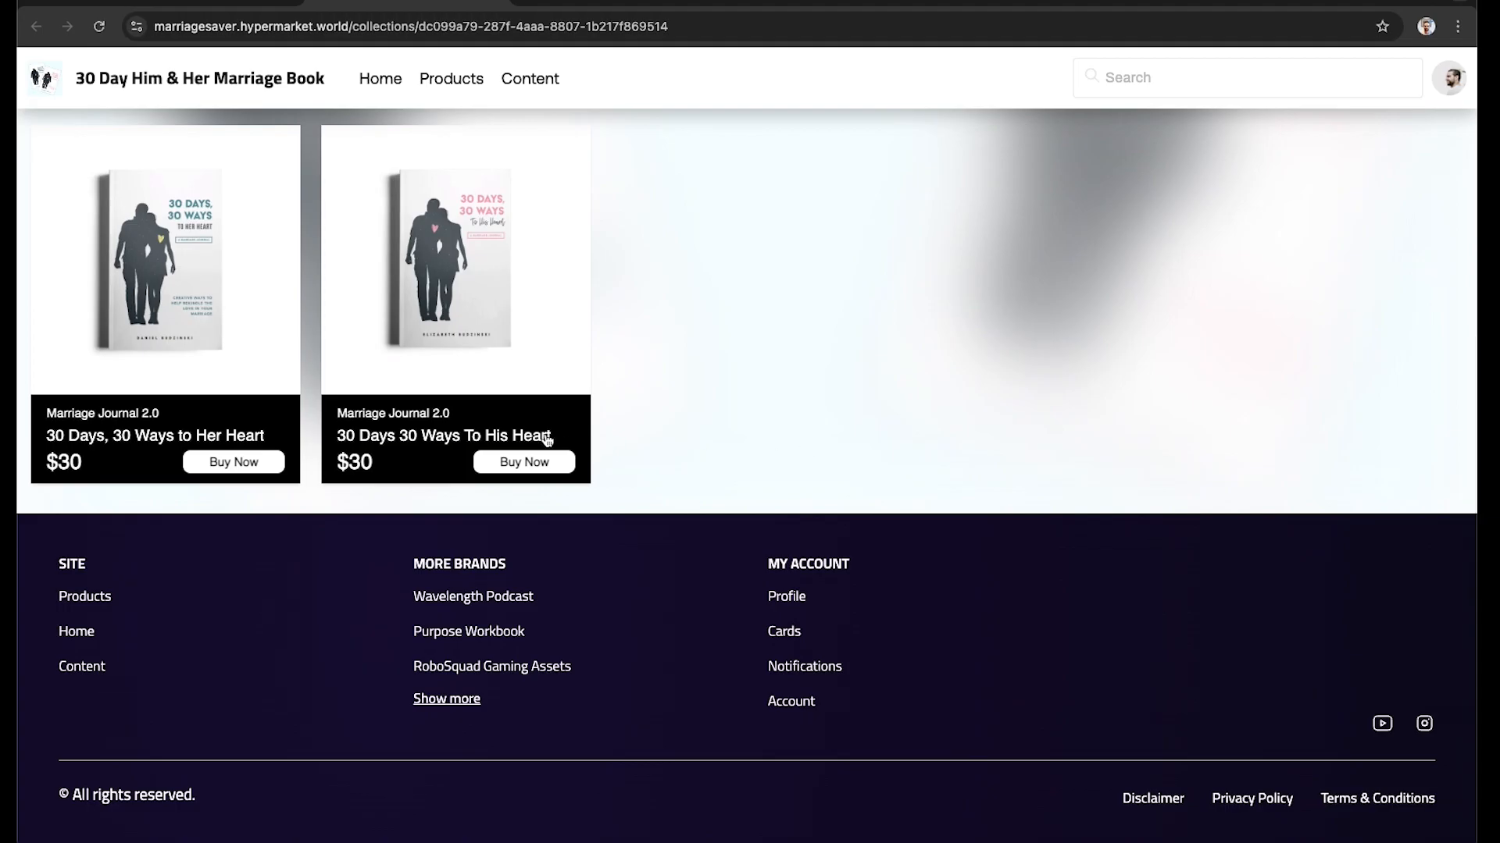
scroll(694, 437, up, 5)
scroll(690, 442, down, 2)
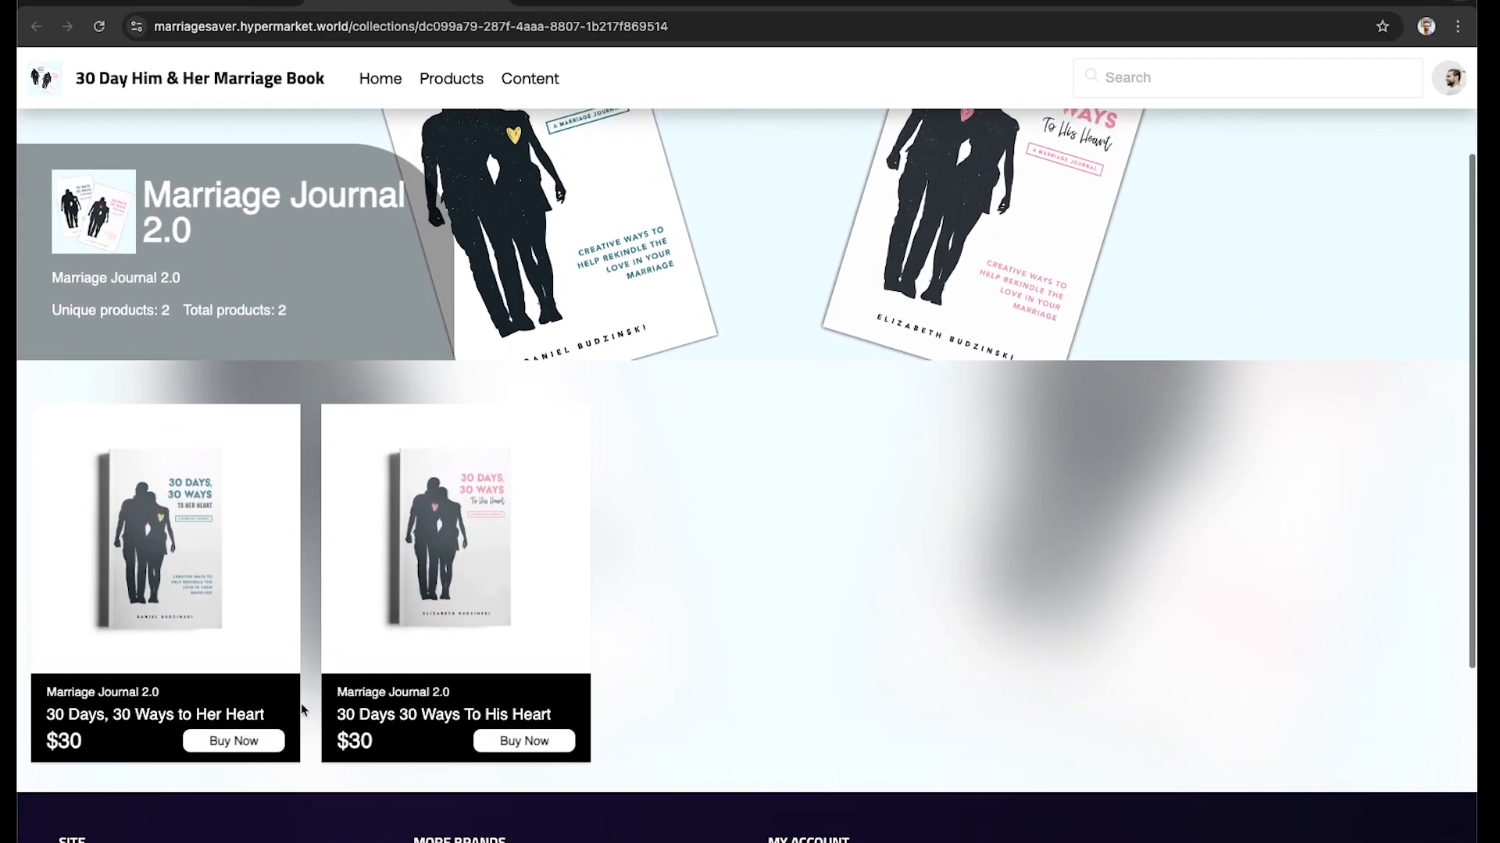
Step: Open the "30 Days, 30 Ways to Her Heart" product page and expand its advanced details to examine the price history
click(231, 629)
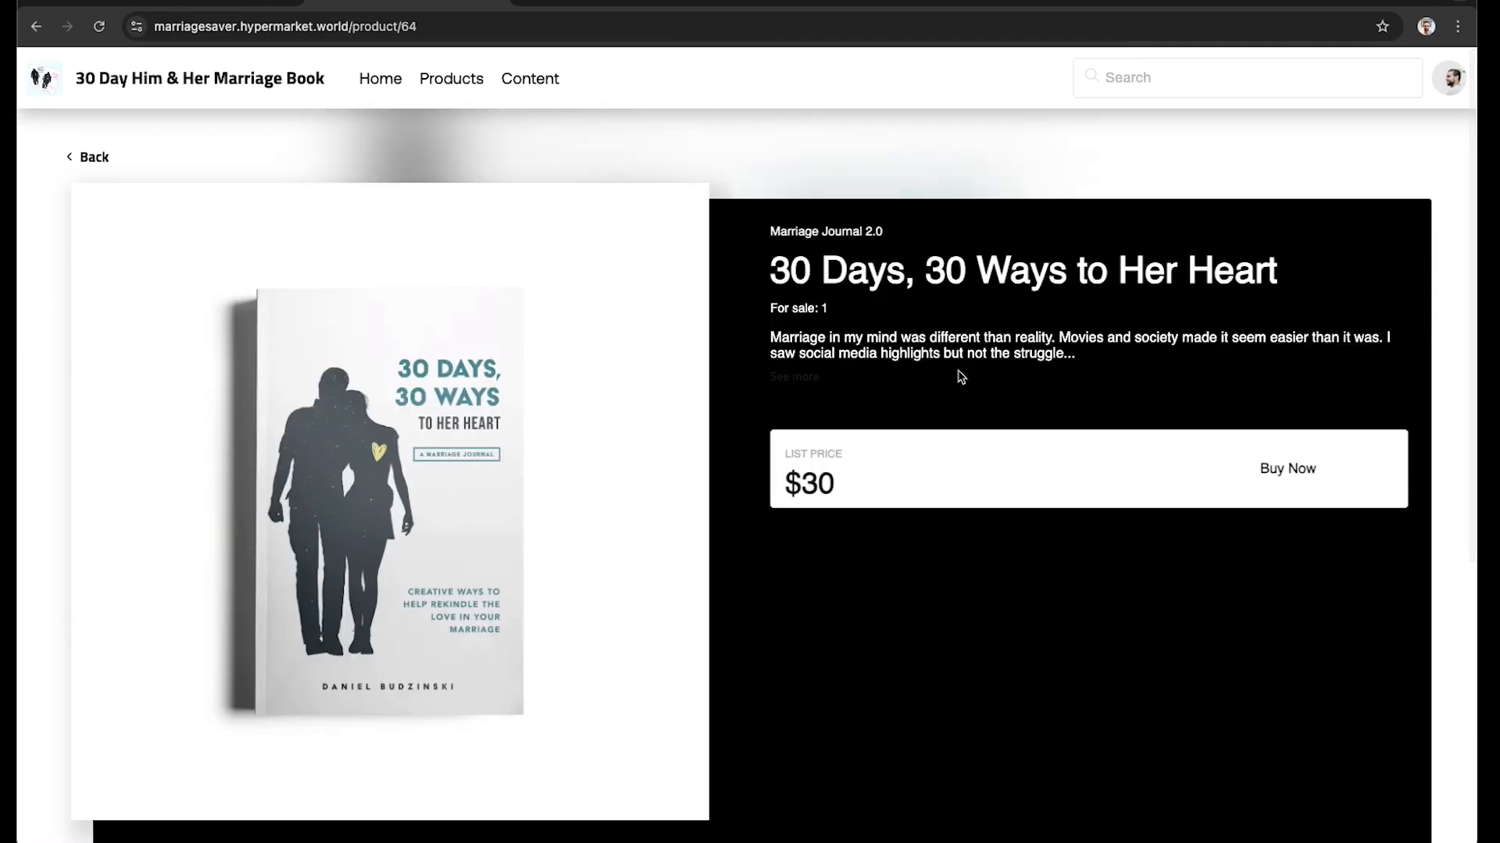
scroll(602, 489, down, 3)
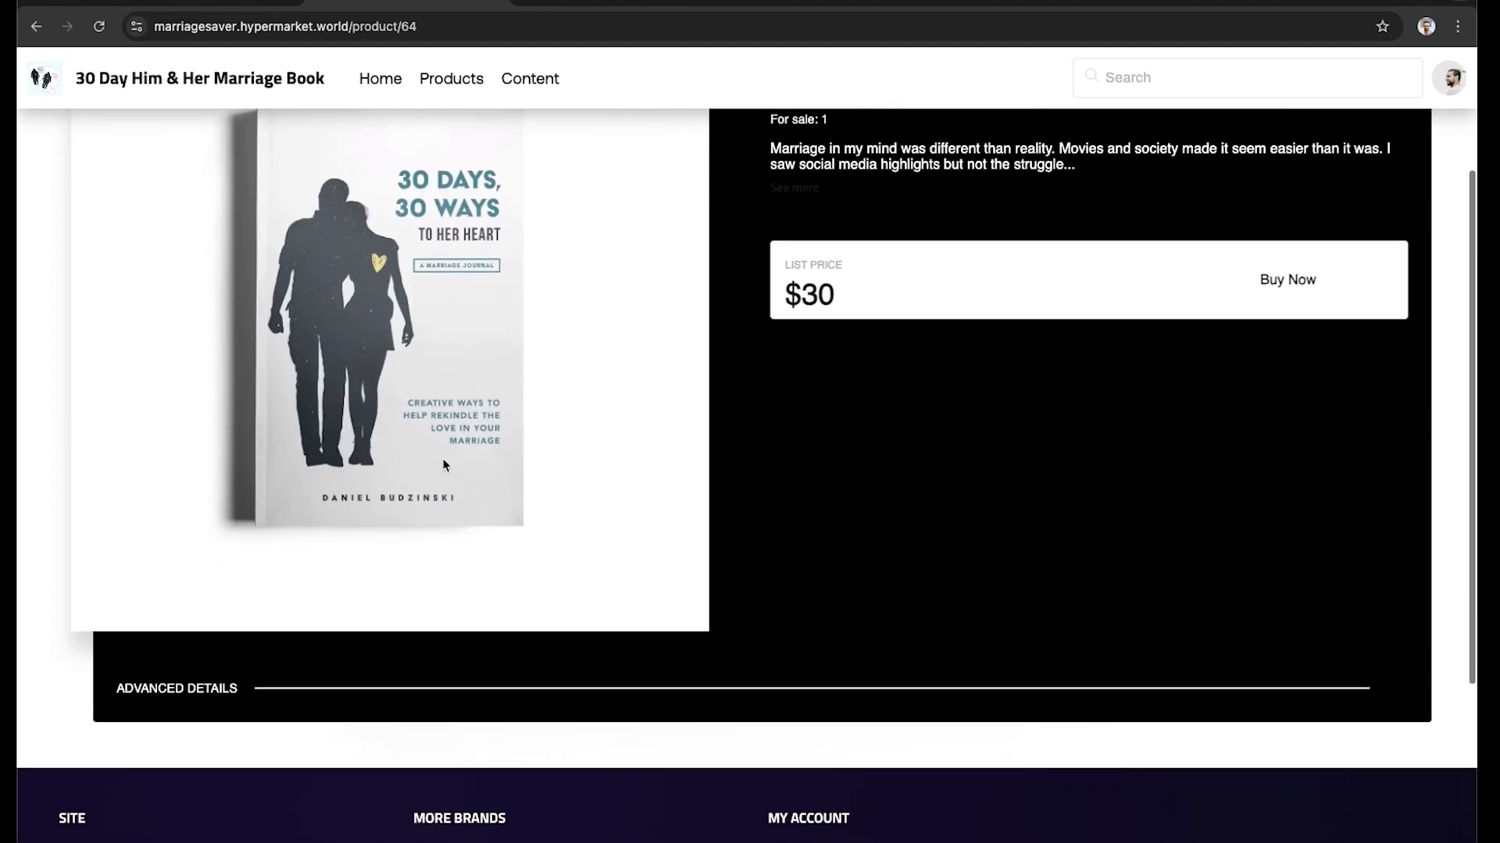
scroll(443, 466, down, 1)
click(161, 623)
scroll(504, 596, down, 2)
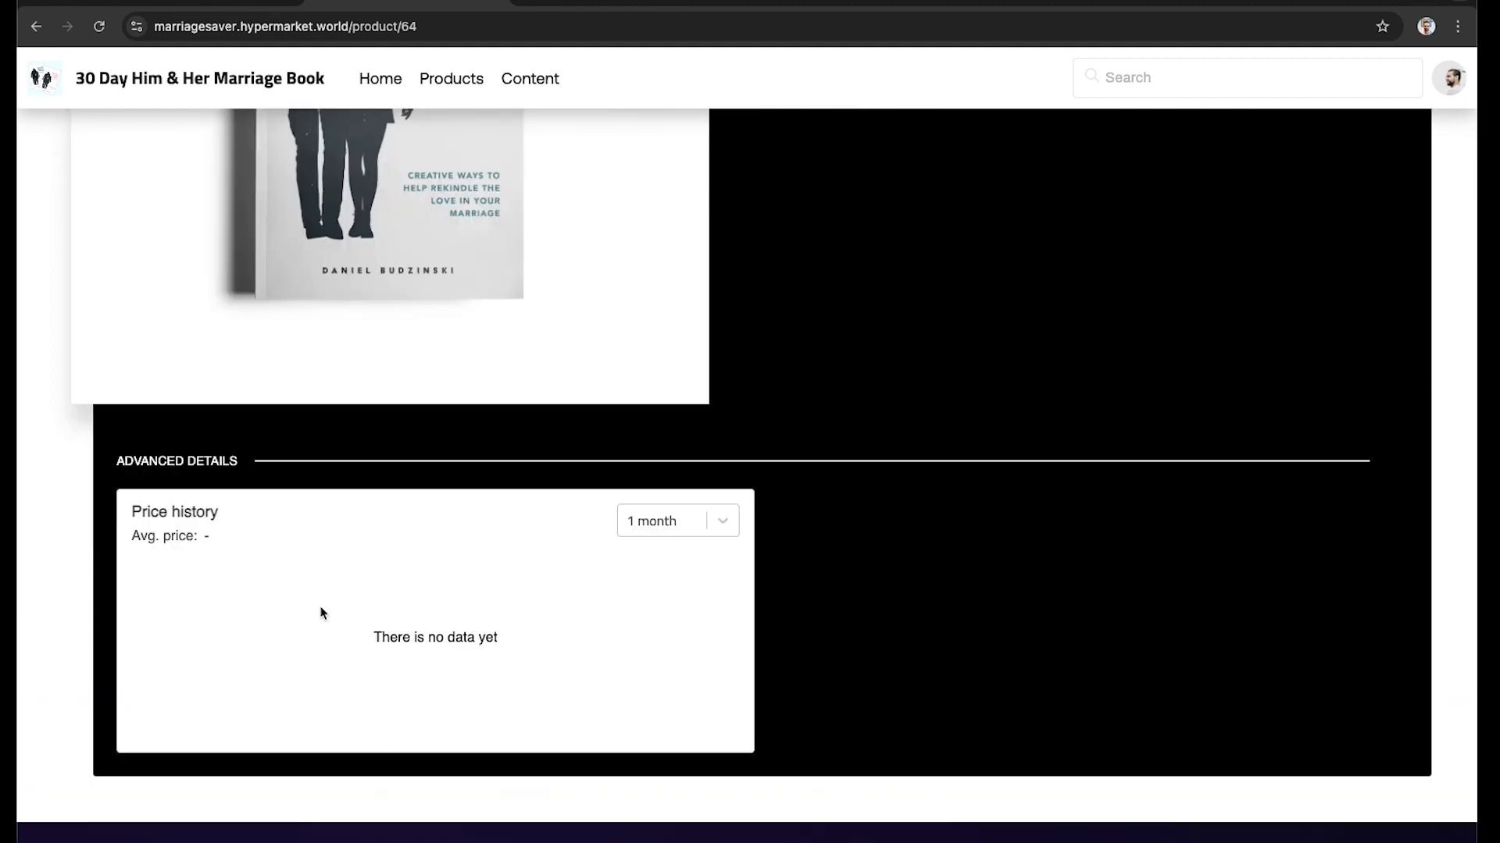
Step: Check the time range choices of the price history, and return to the Marriage Journal 2.0 collection page
click(714, 534)
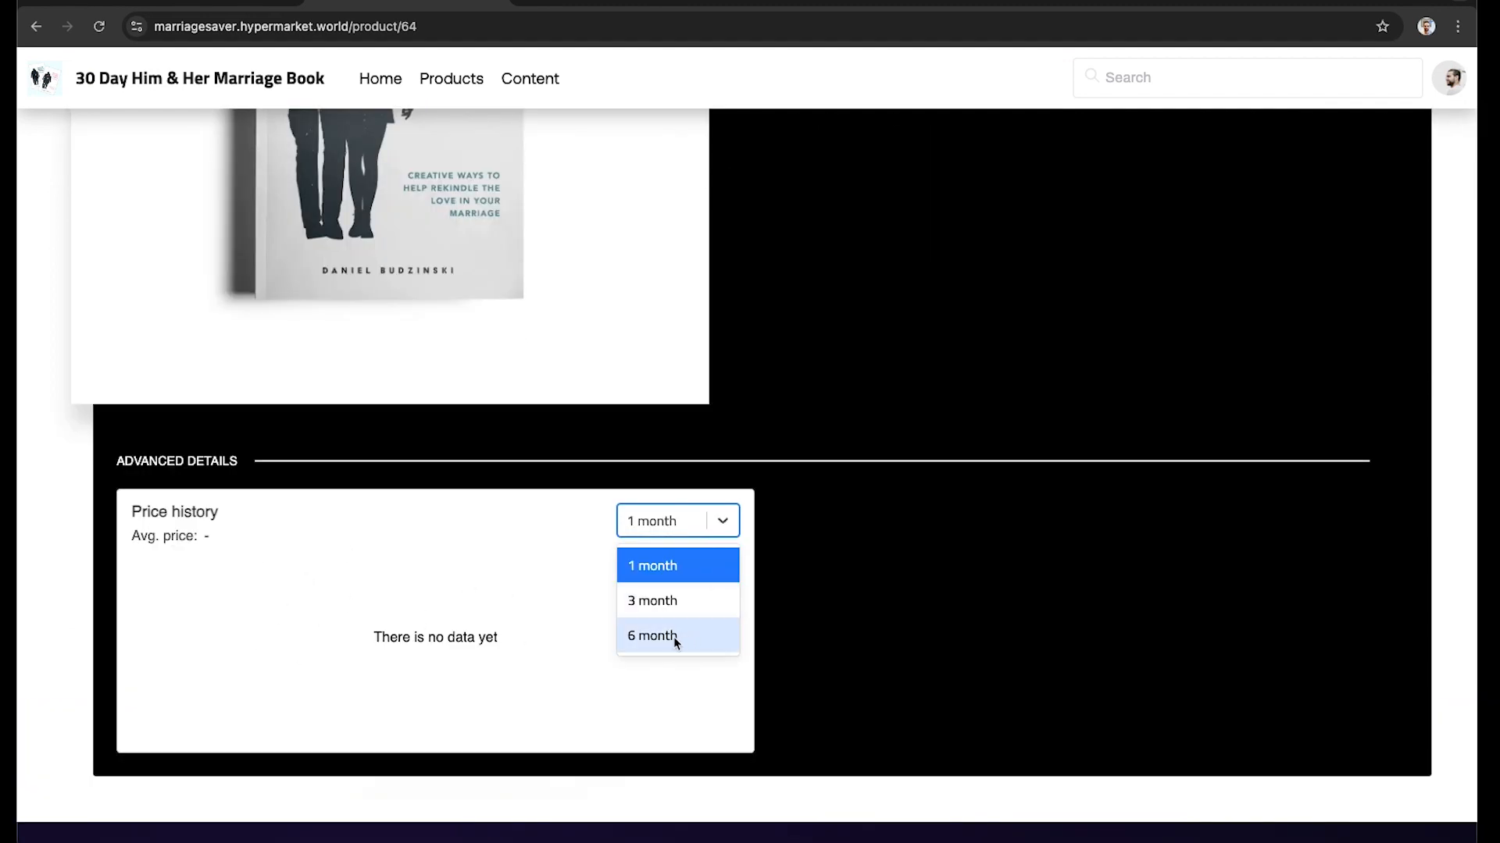
click(441, 597)
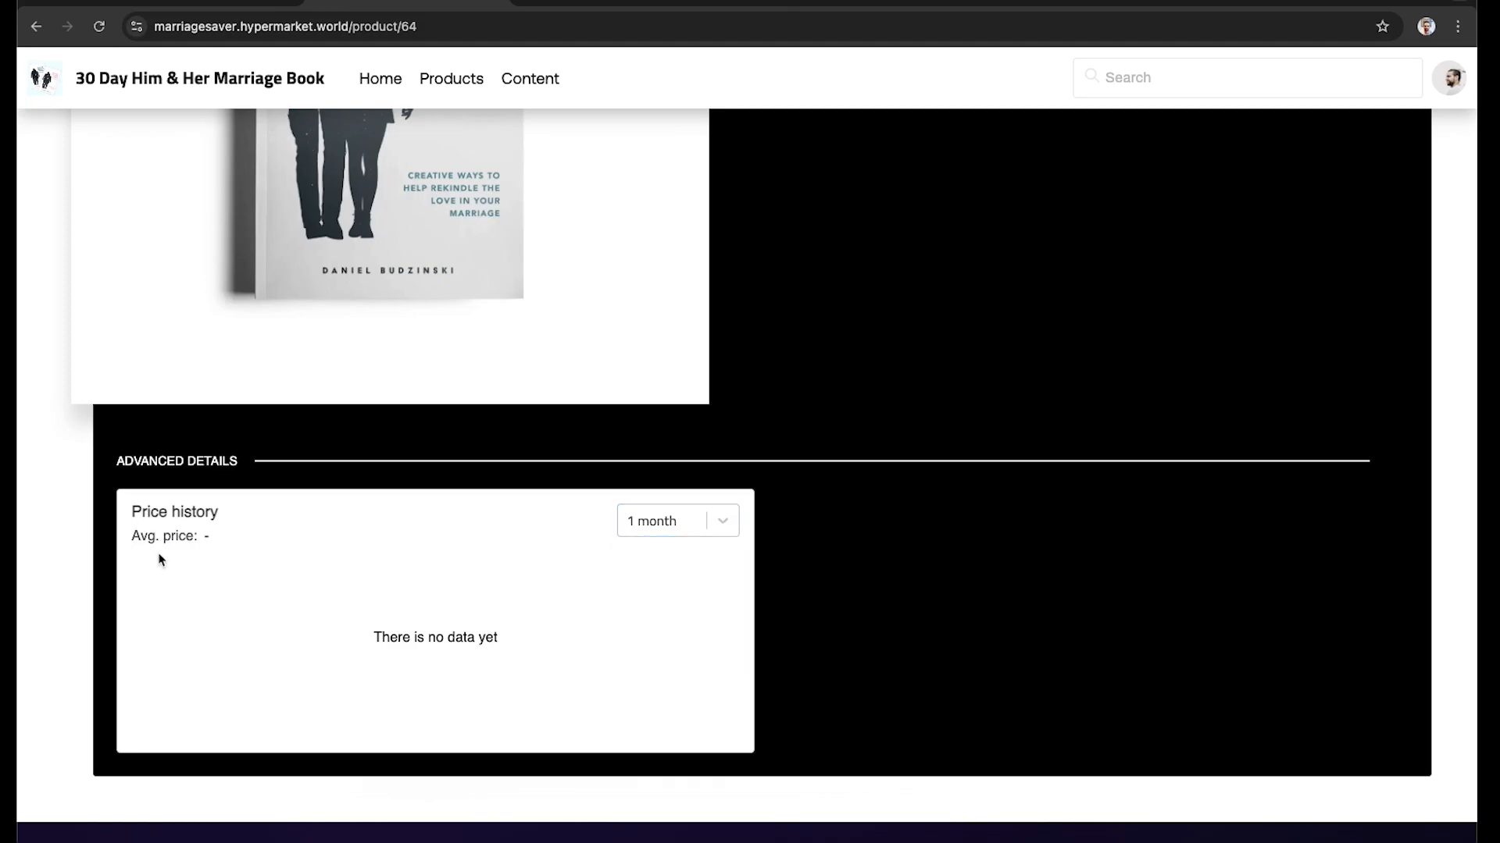
scroll(349, 595, up, 8)
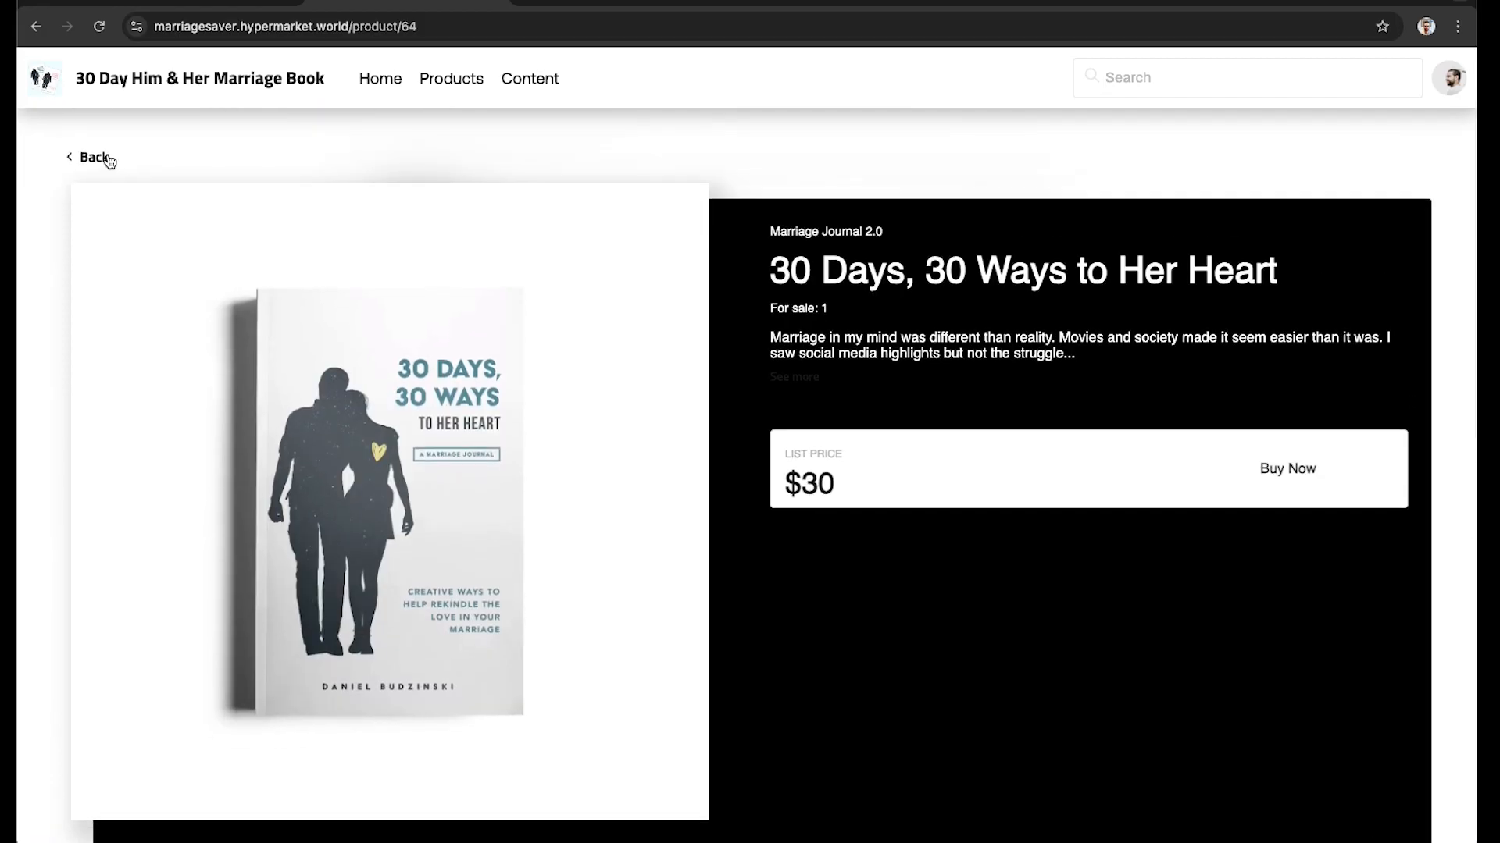
click(107, 158)
scroll(468, 586, down, 3)
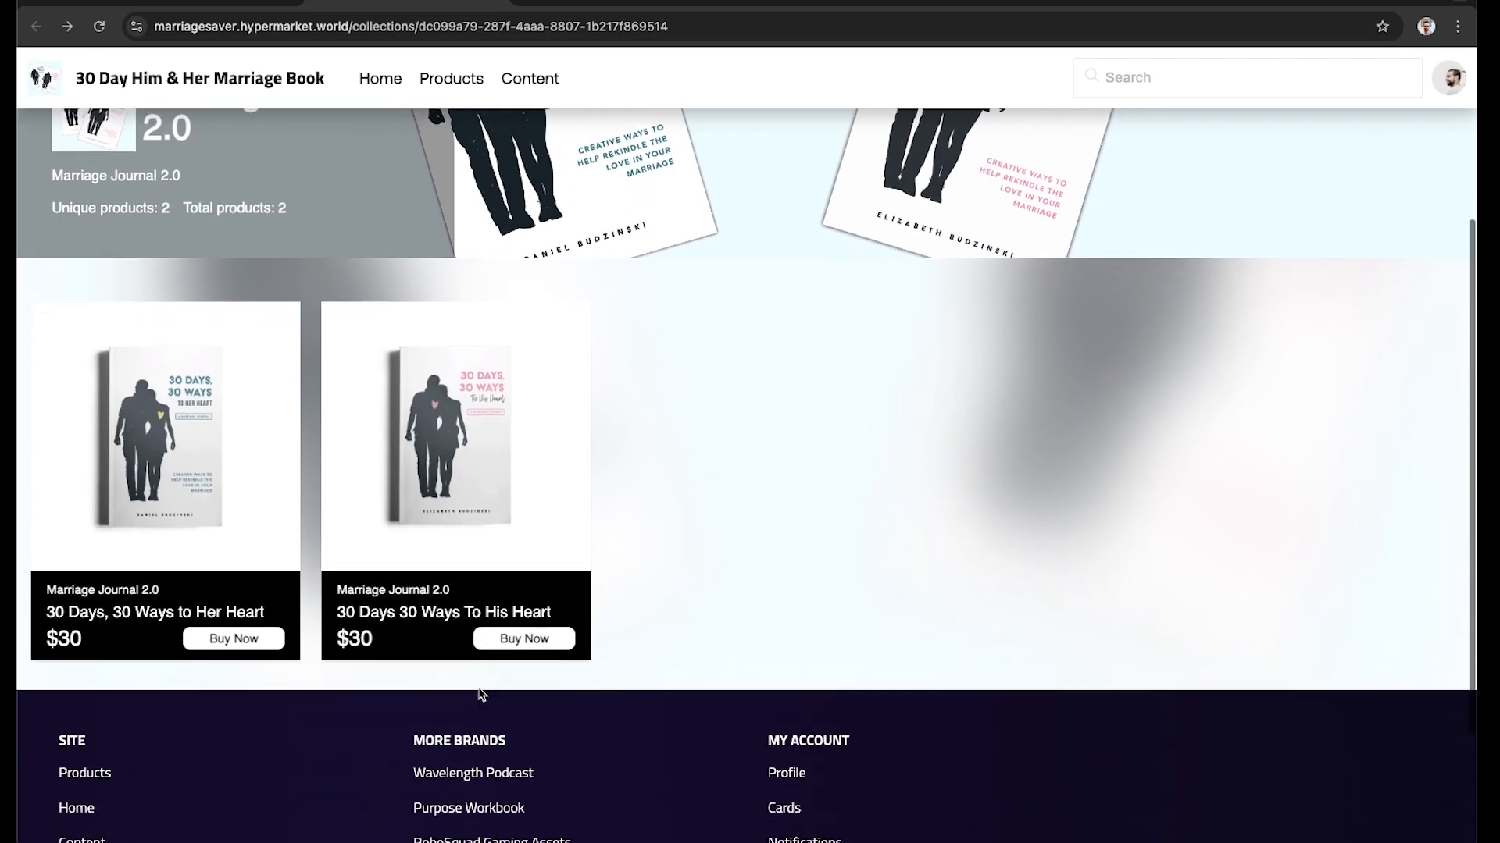
scroll(480, 688, up, 1)
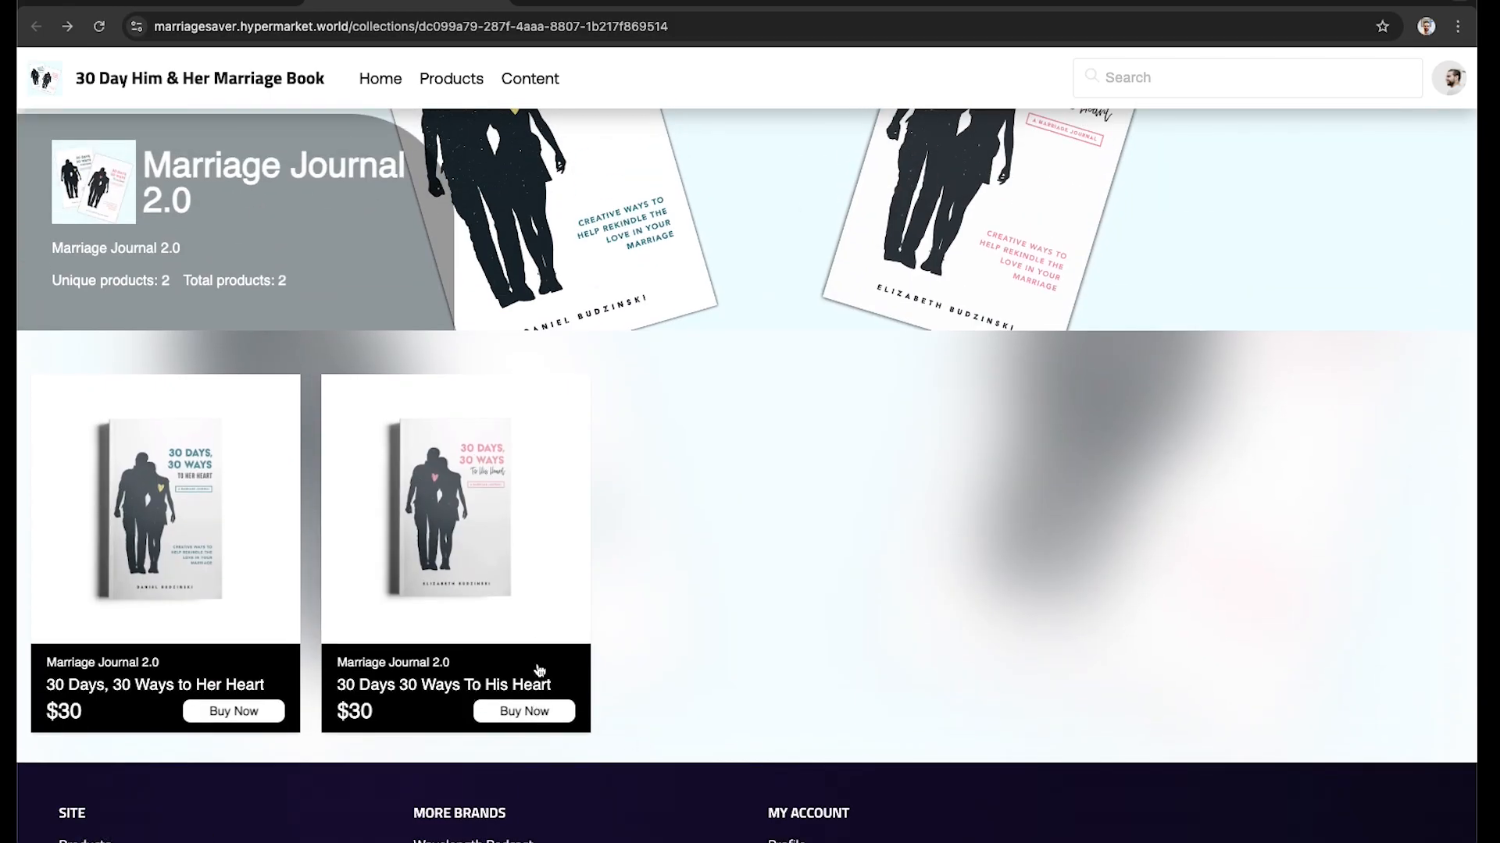
Step: Open the "30 Days 30 Ways To His Heart" product page and look it over down to the footer
click(537, 627)
scroll(1018, 504, down, 6)
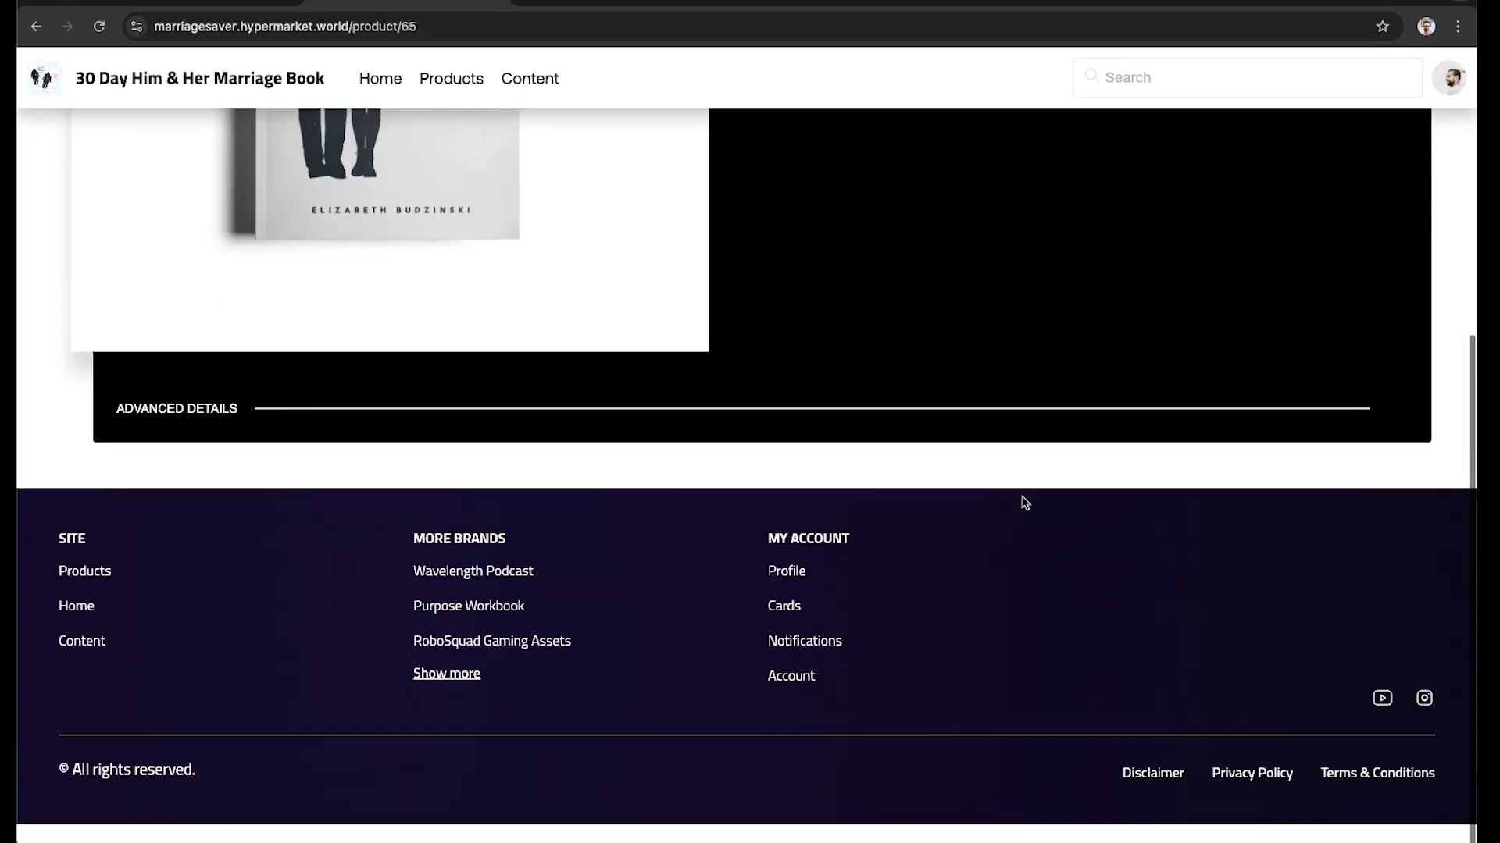
scroll(1132, 461, up, 6)
Step: Start buying "30 Days 30 Ways To His Heart", examine the checkout's new-card and billing fields, and leave the checkout without ordering
click(1278, 469)
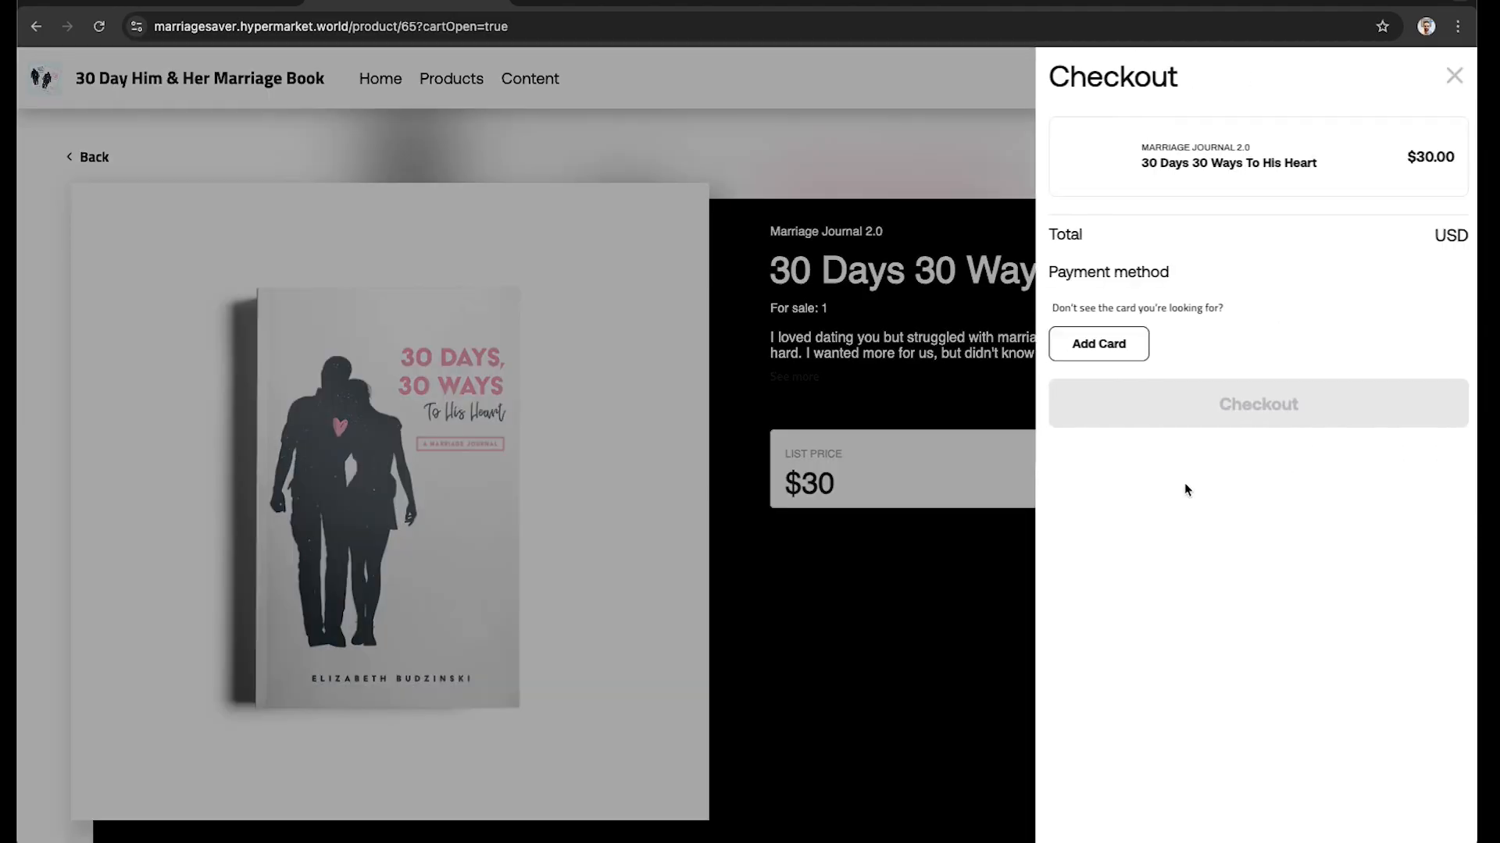
click(1092, 344)
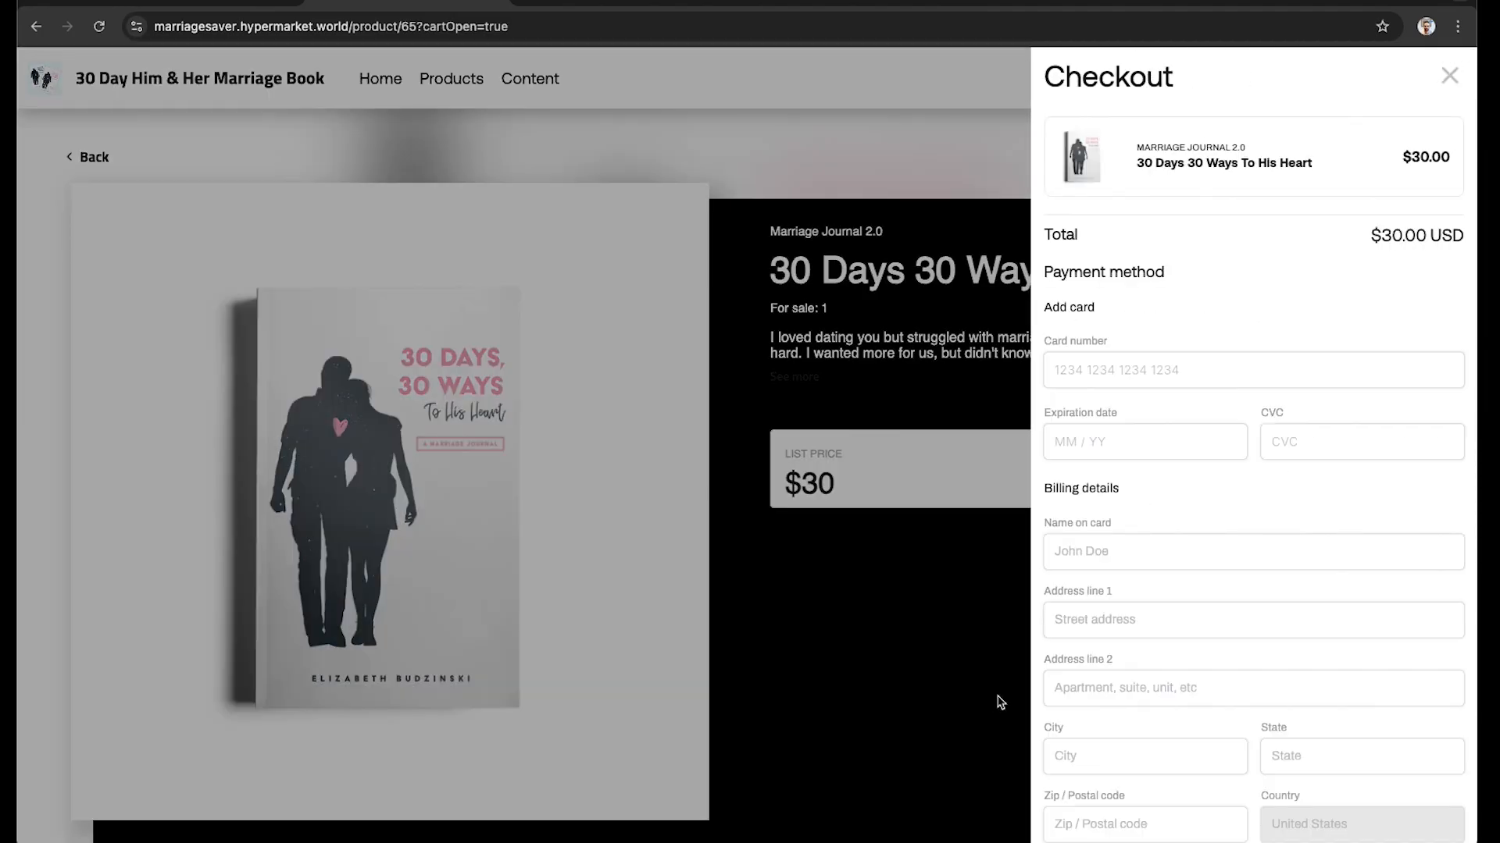
click(1106, 371)
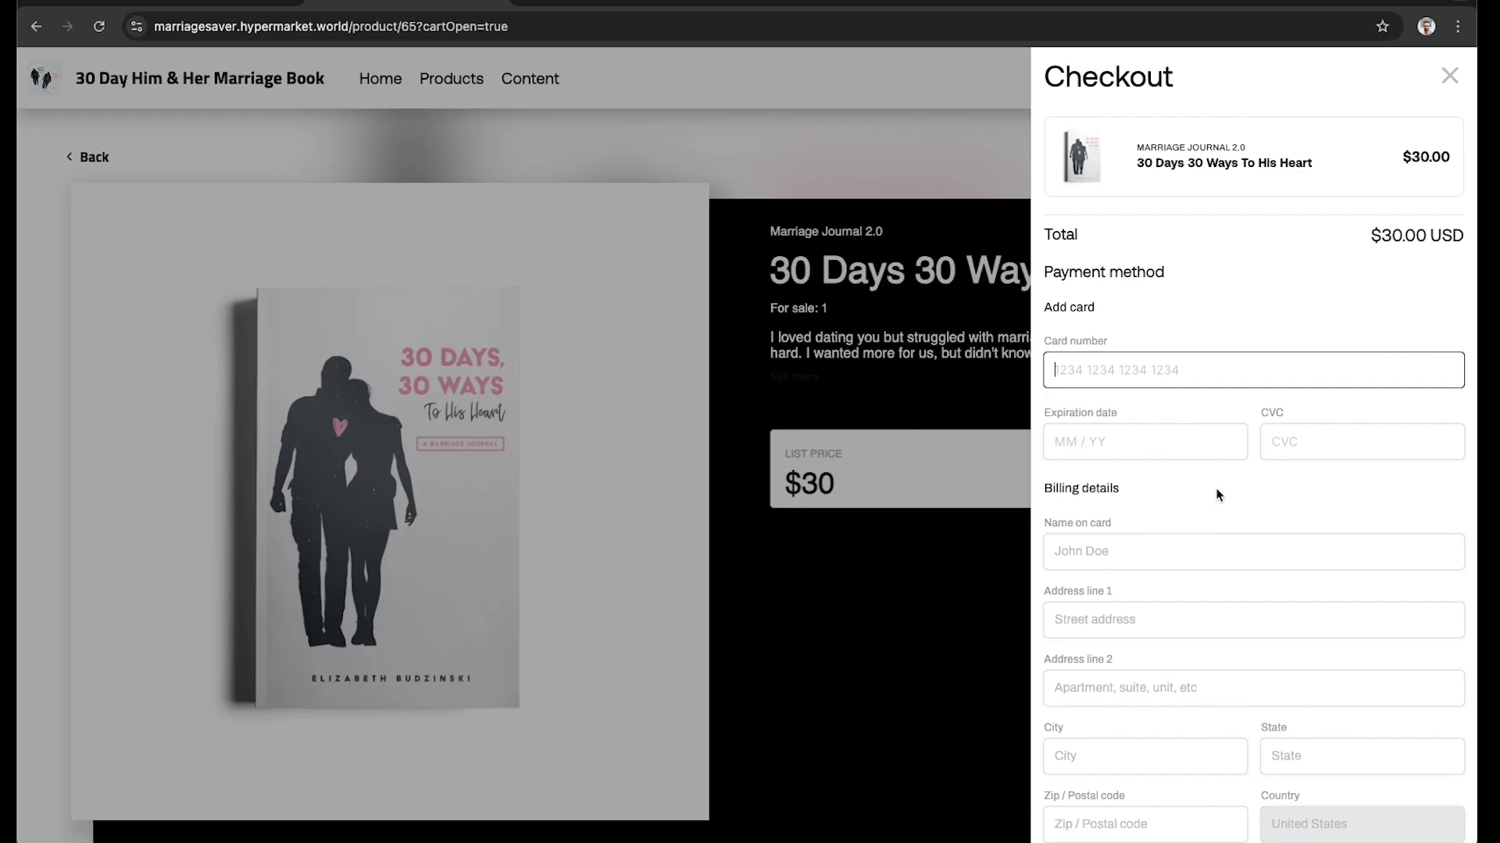
scroll(1216, 494, down, 3)
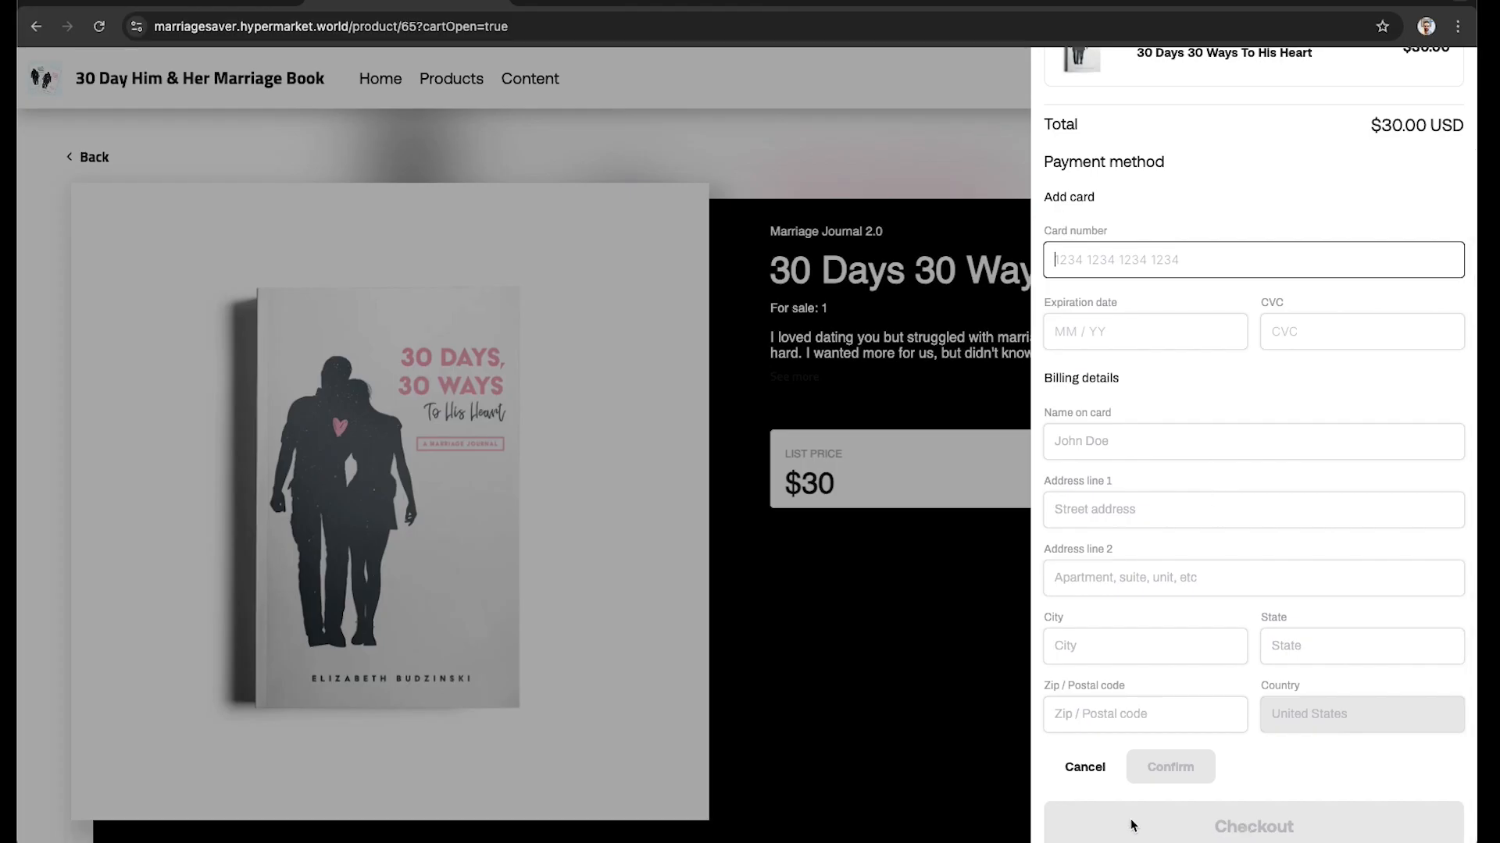
click(1104, 780)
click(902, 675)
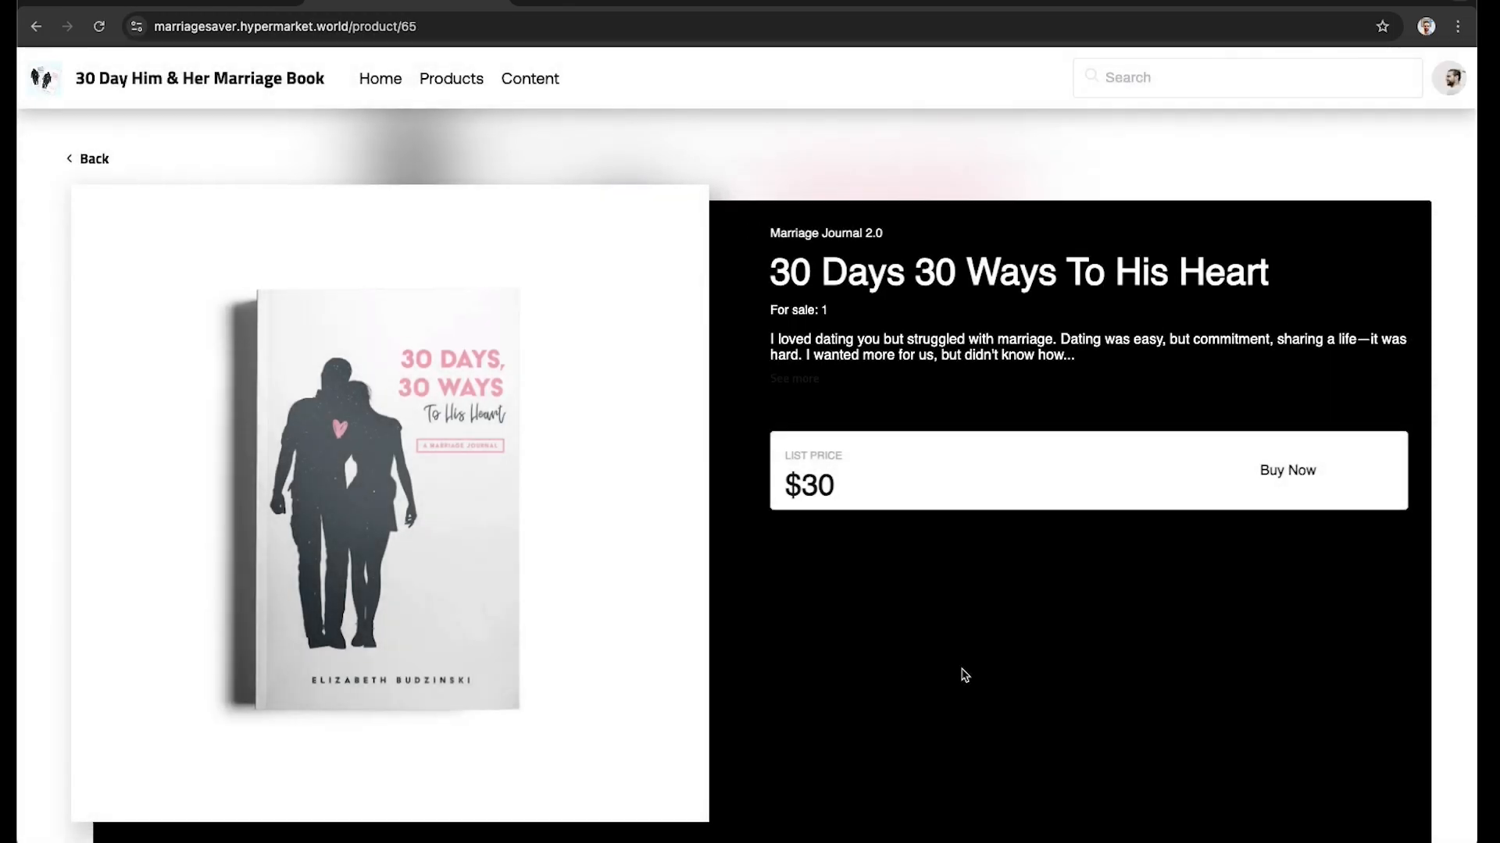
Step: Return to the Marriage Journal 2.0 collection page and look over its banner, product cards and footer
click(81, 157)
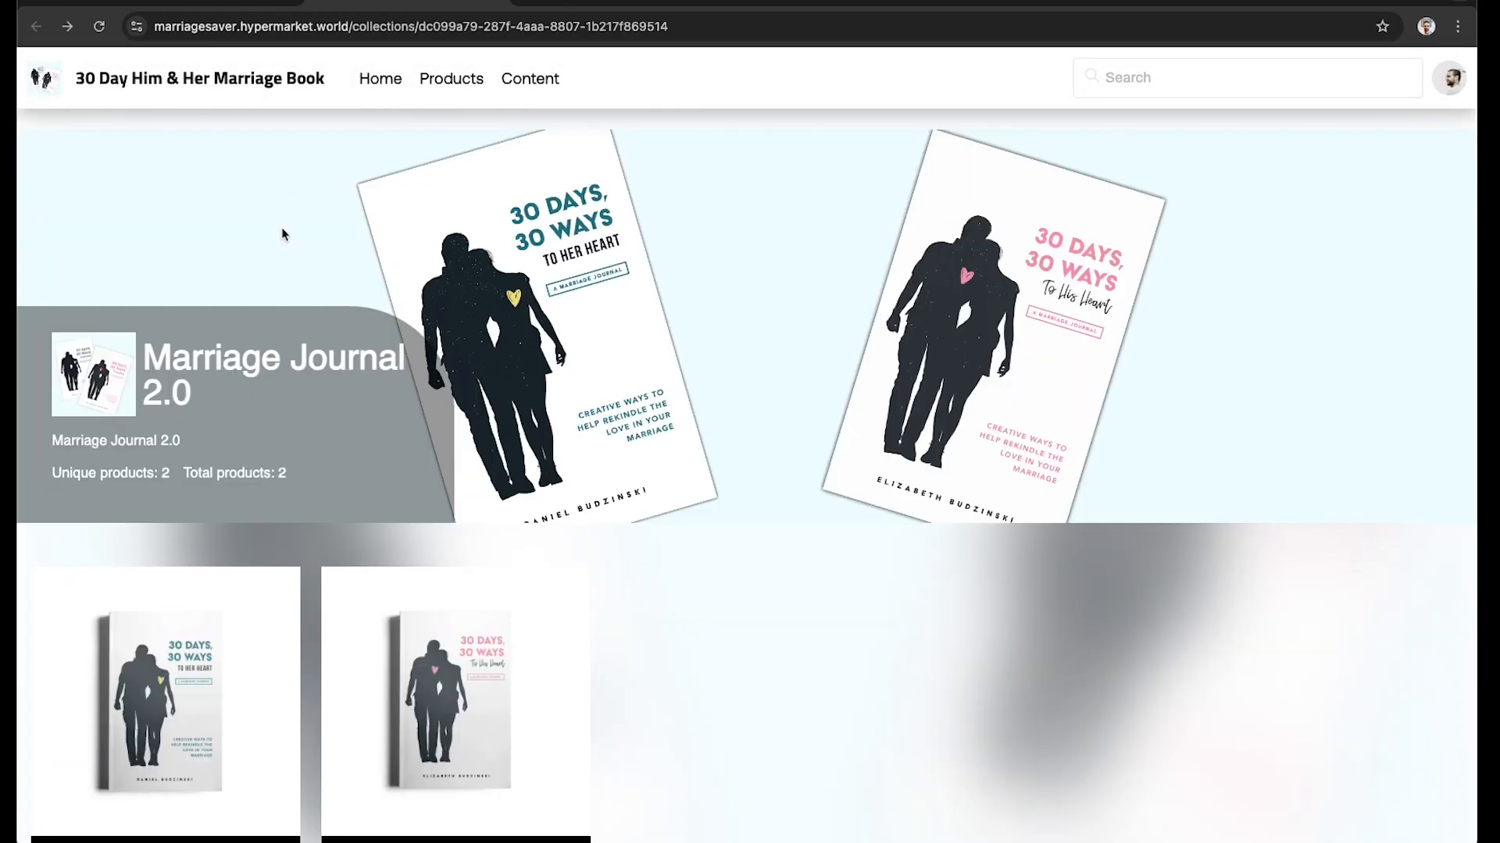
scroll(552, 339, down, 6)
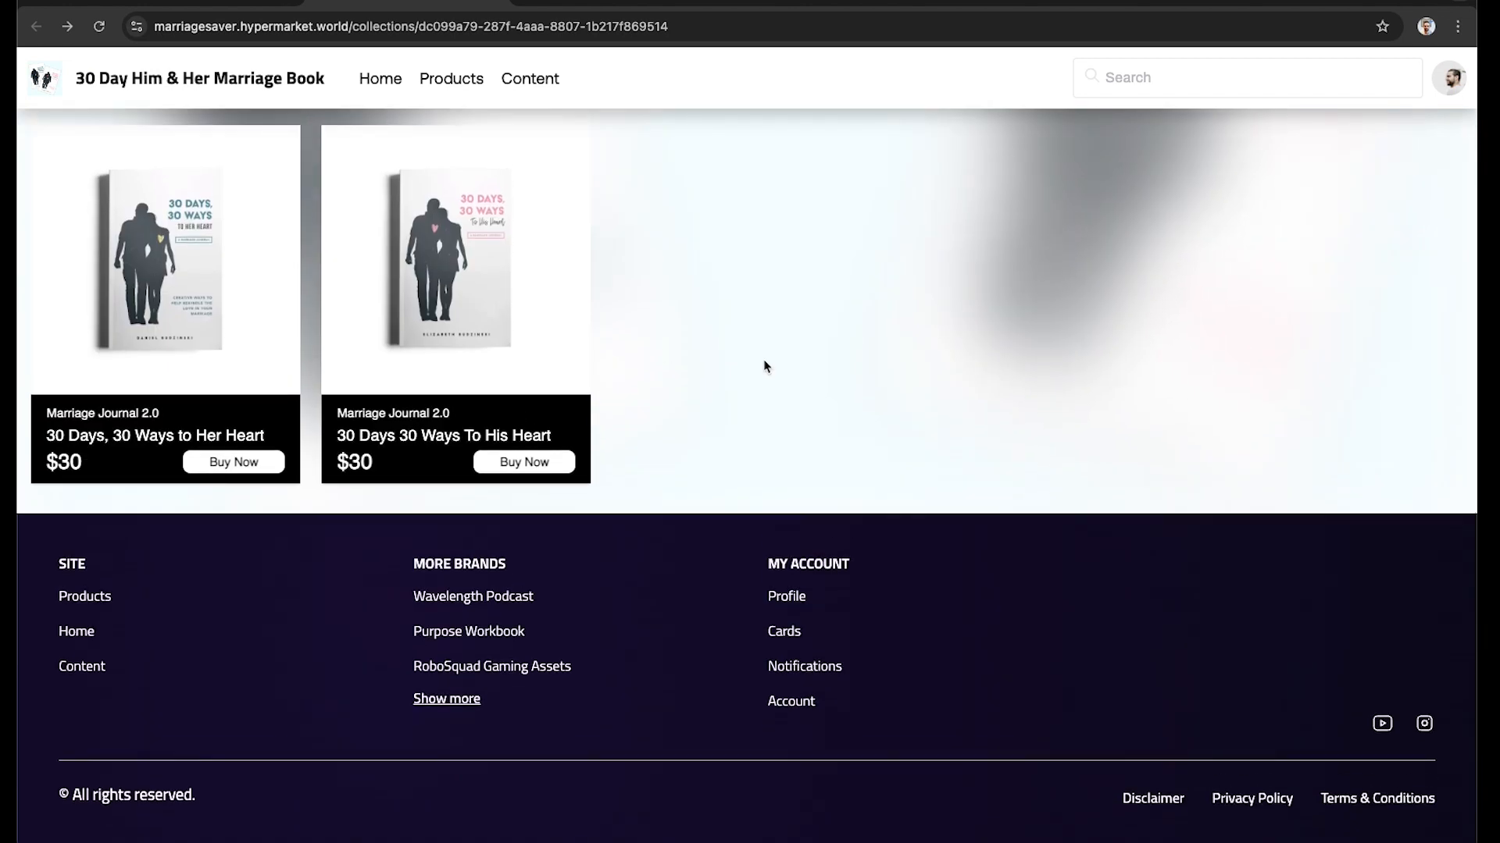
scroll(766, 365, up, 7)
scroll(767, 363, down, 7)
scroll(769, 362, up, 7)
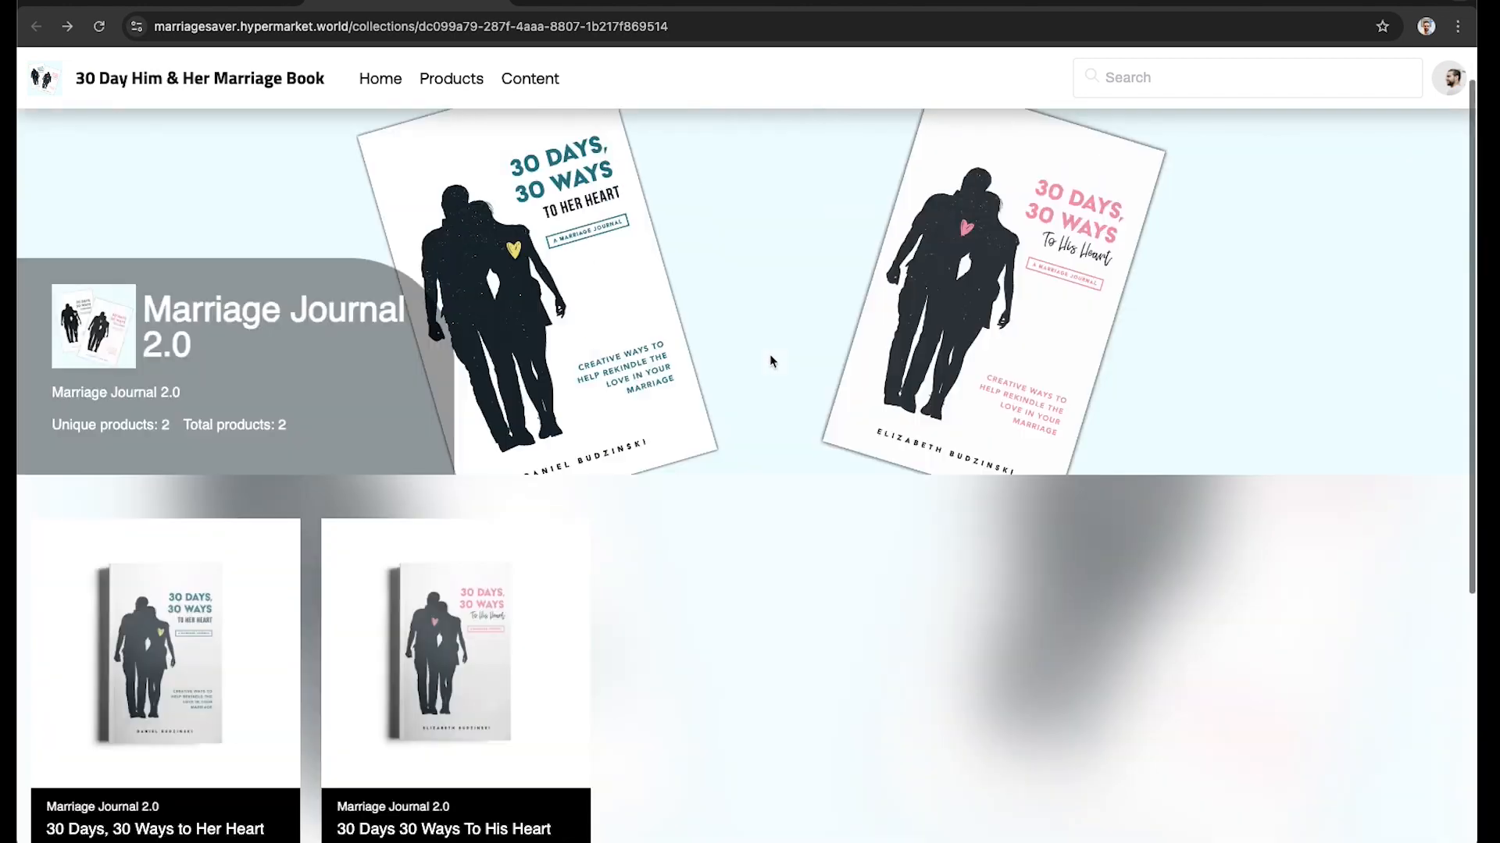
Step: Go to the seller dashboard, open the Wavelength Podcast site and look over its site preview
click(1453, 87)
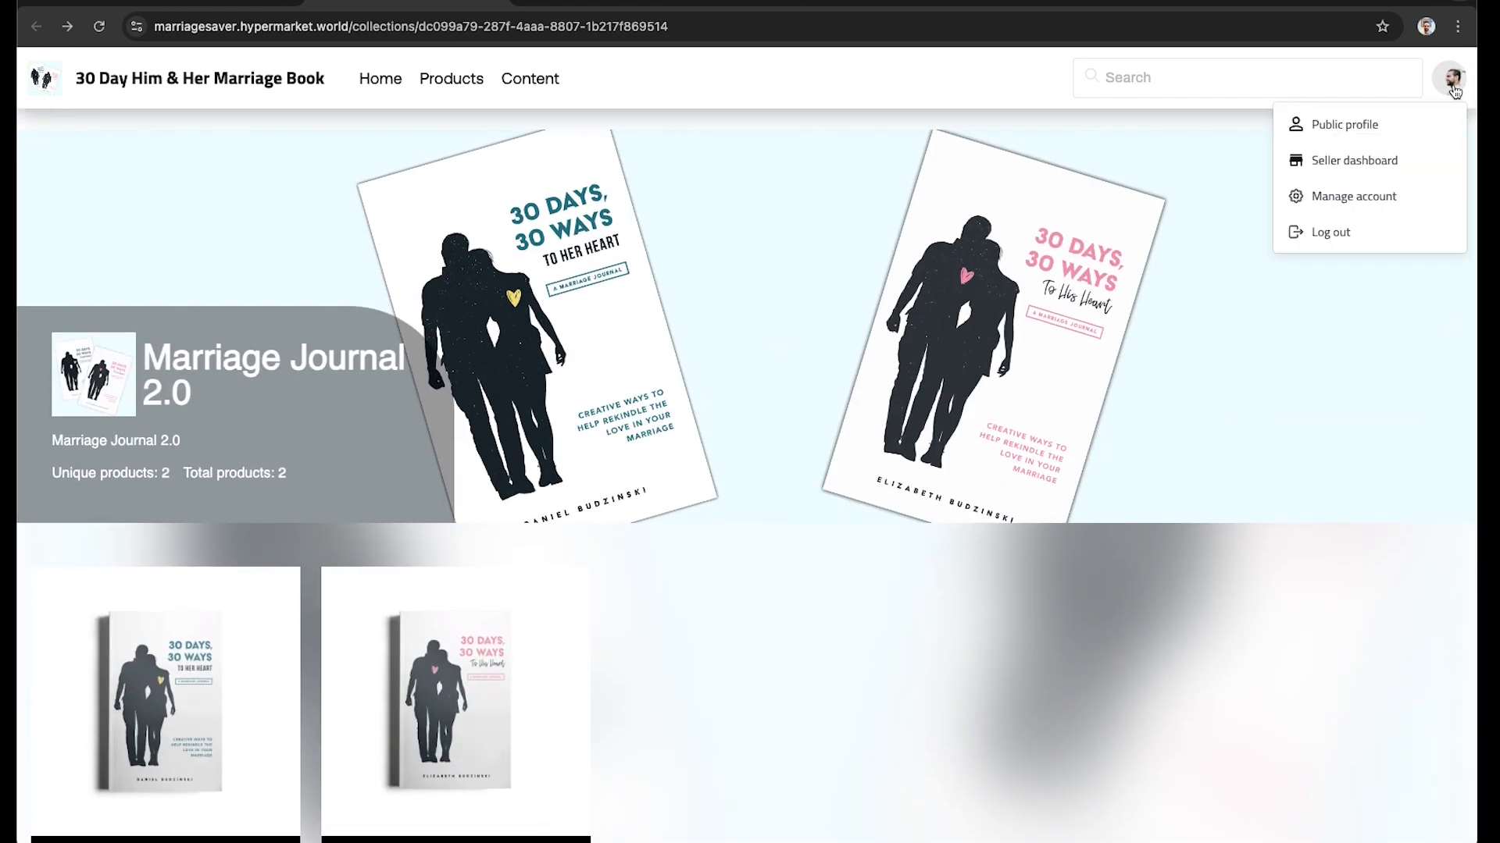
click(1406, 171)
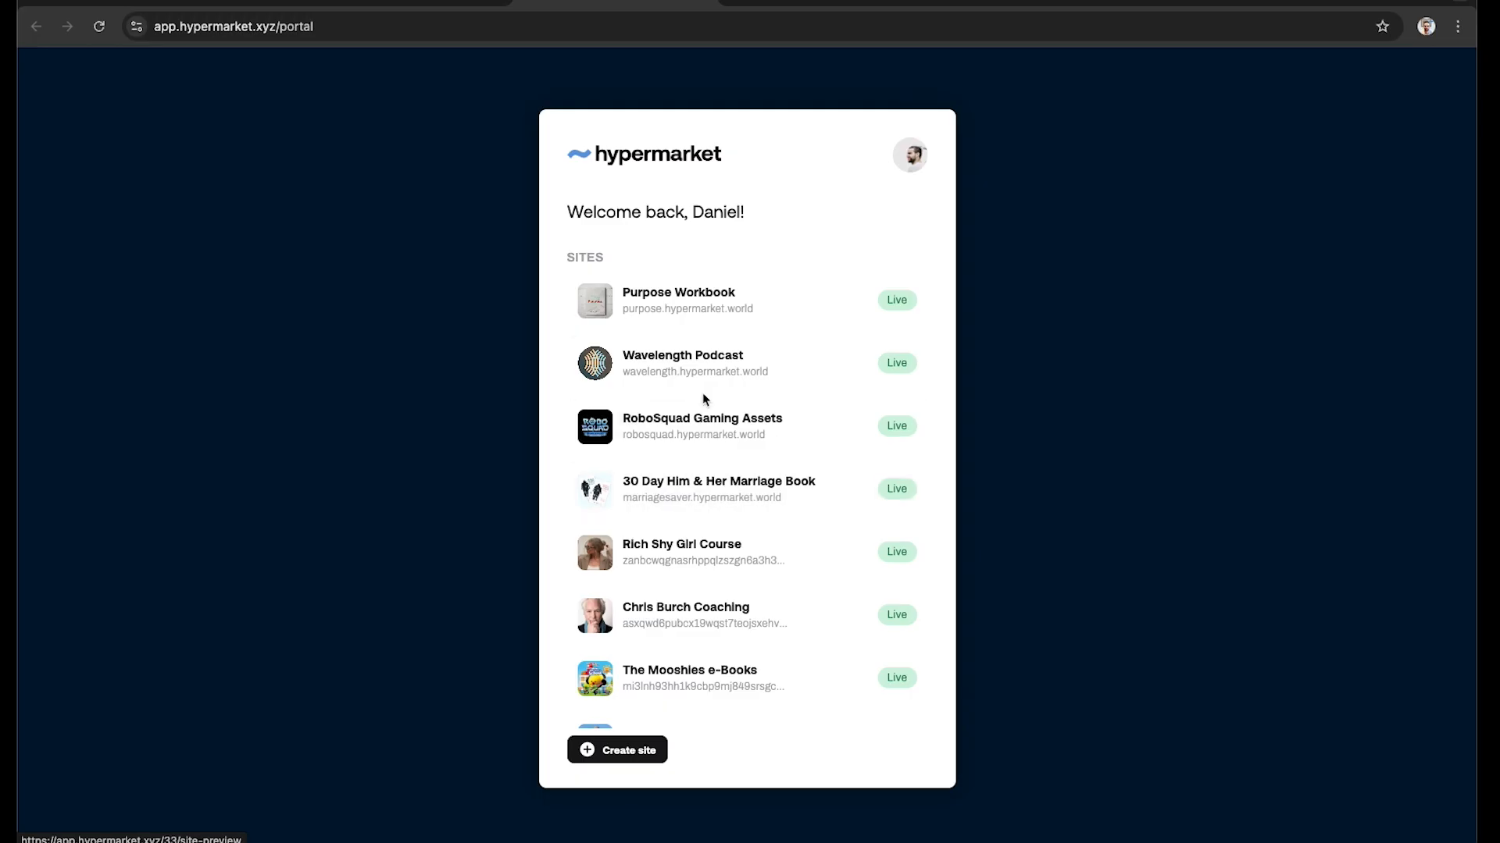
click(710, 373)
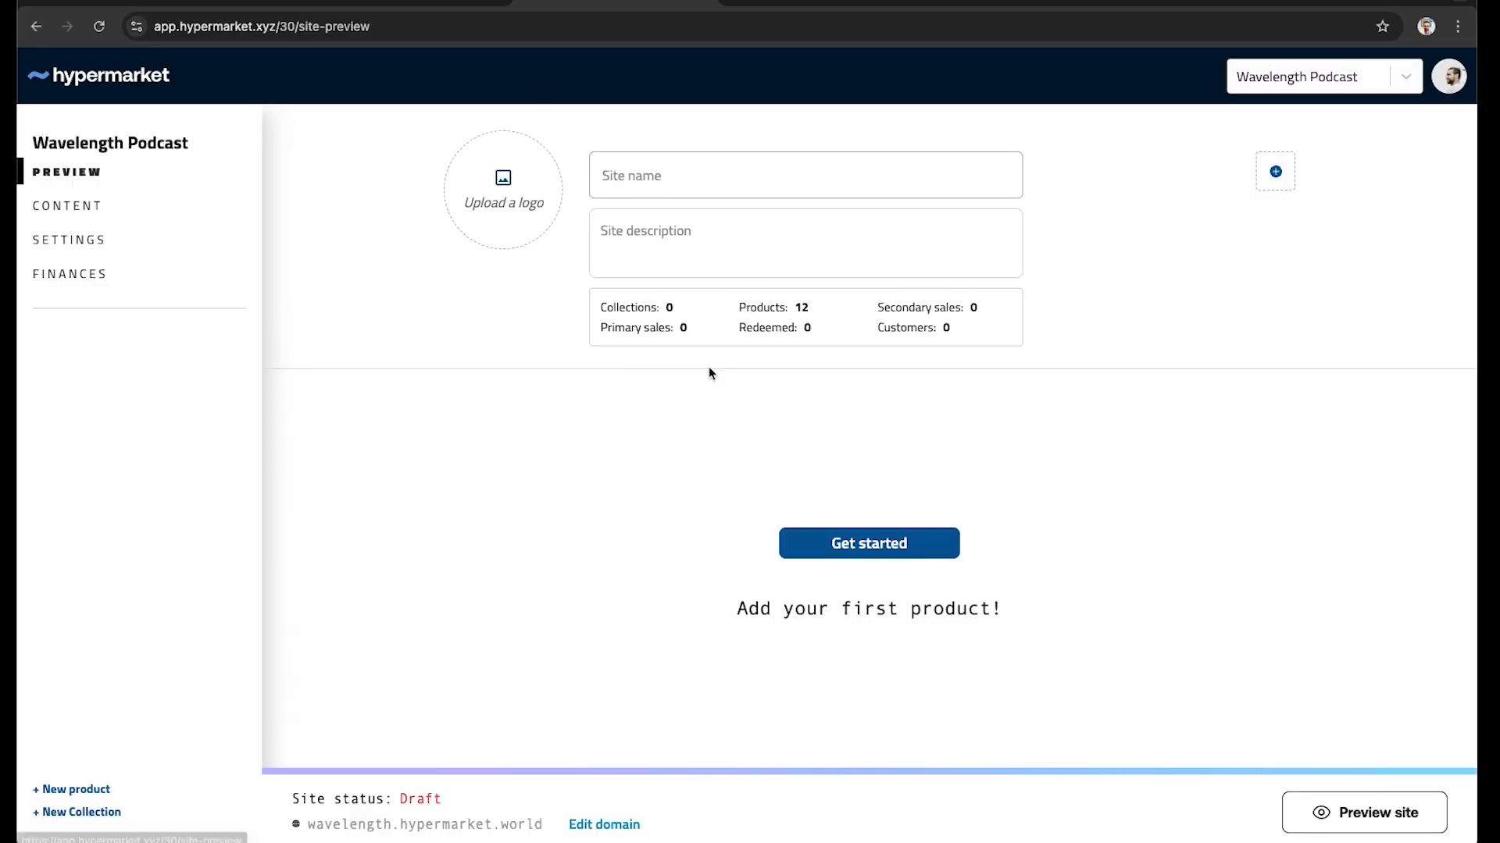
scroll(680, 499, down, 1)
scroll(680, 500, up, 1)
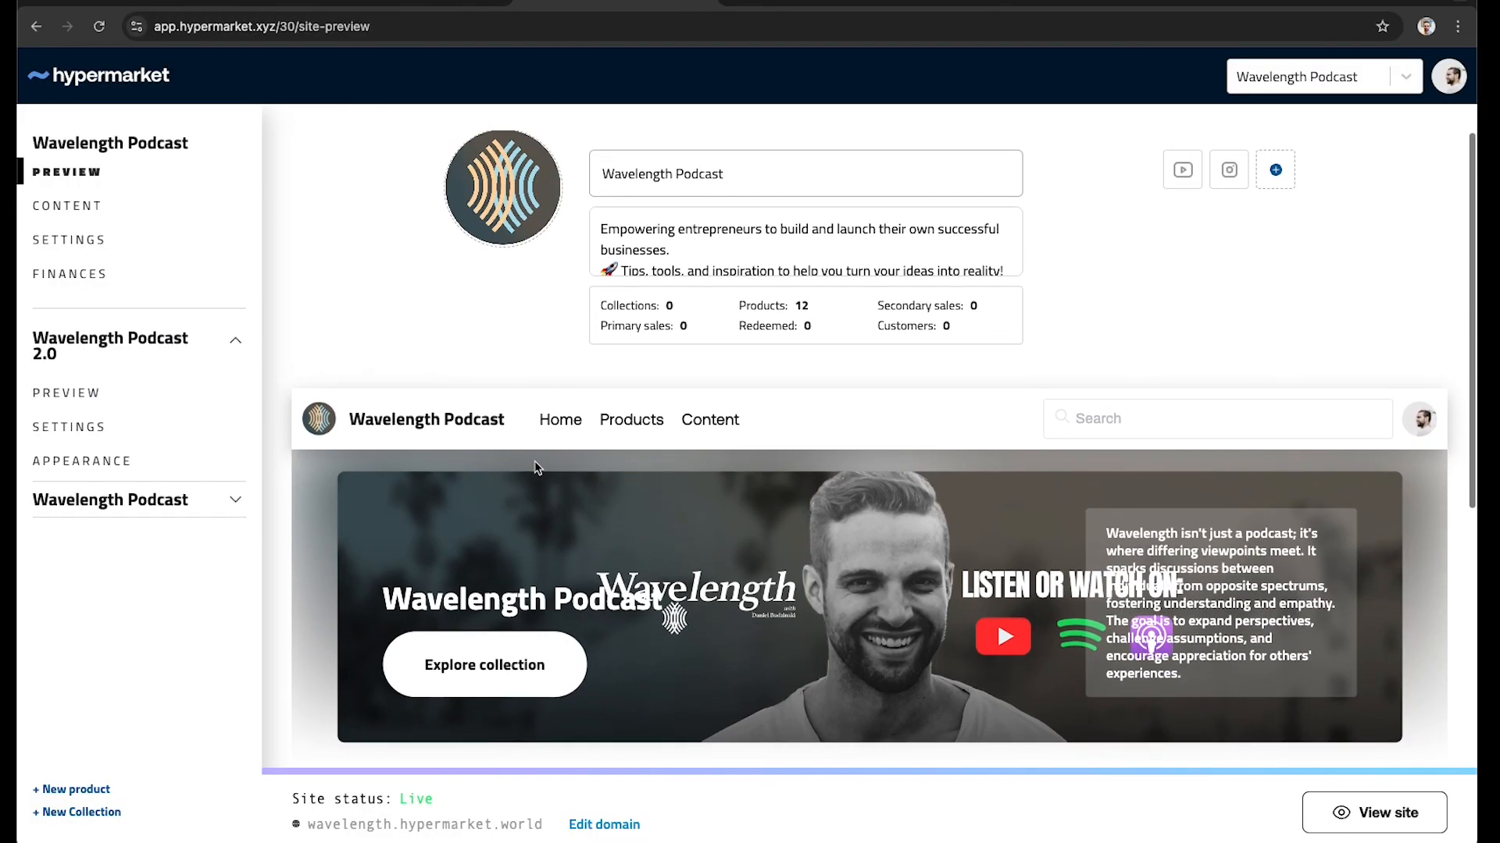
scroll(608, 461, down, 4)
scroll(608, 456, up, 4)
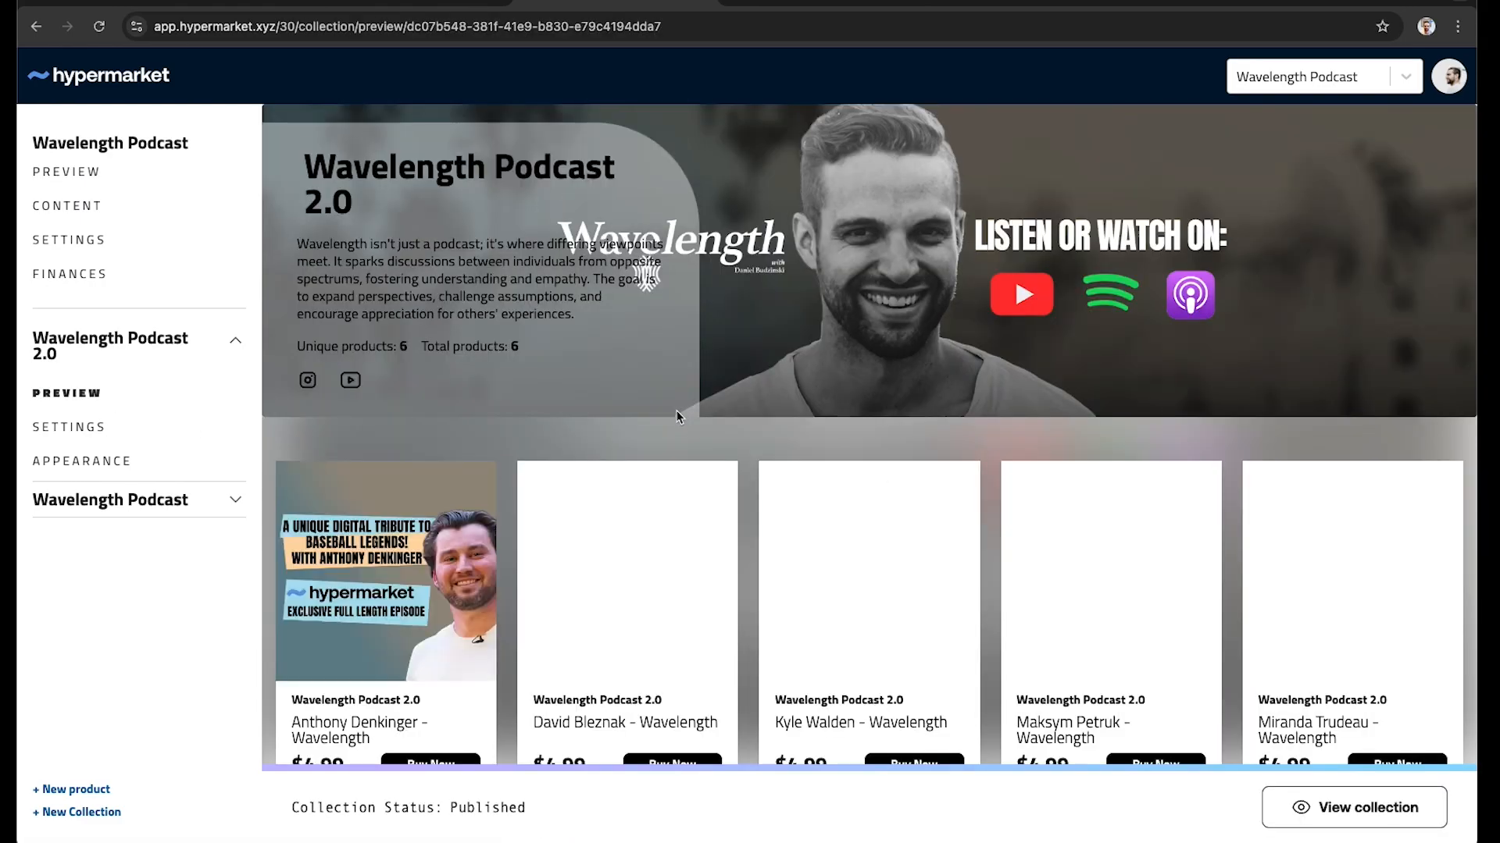
Step: View the Wavelength Podcast 2.0 collection's preview and look through its episode cards
scroll(514, 562, down, 2)
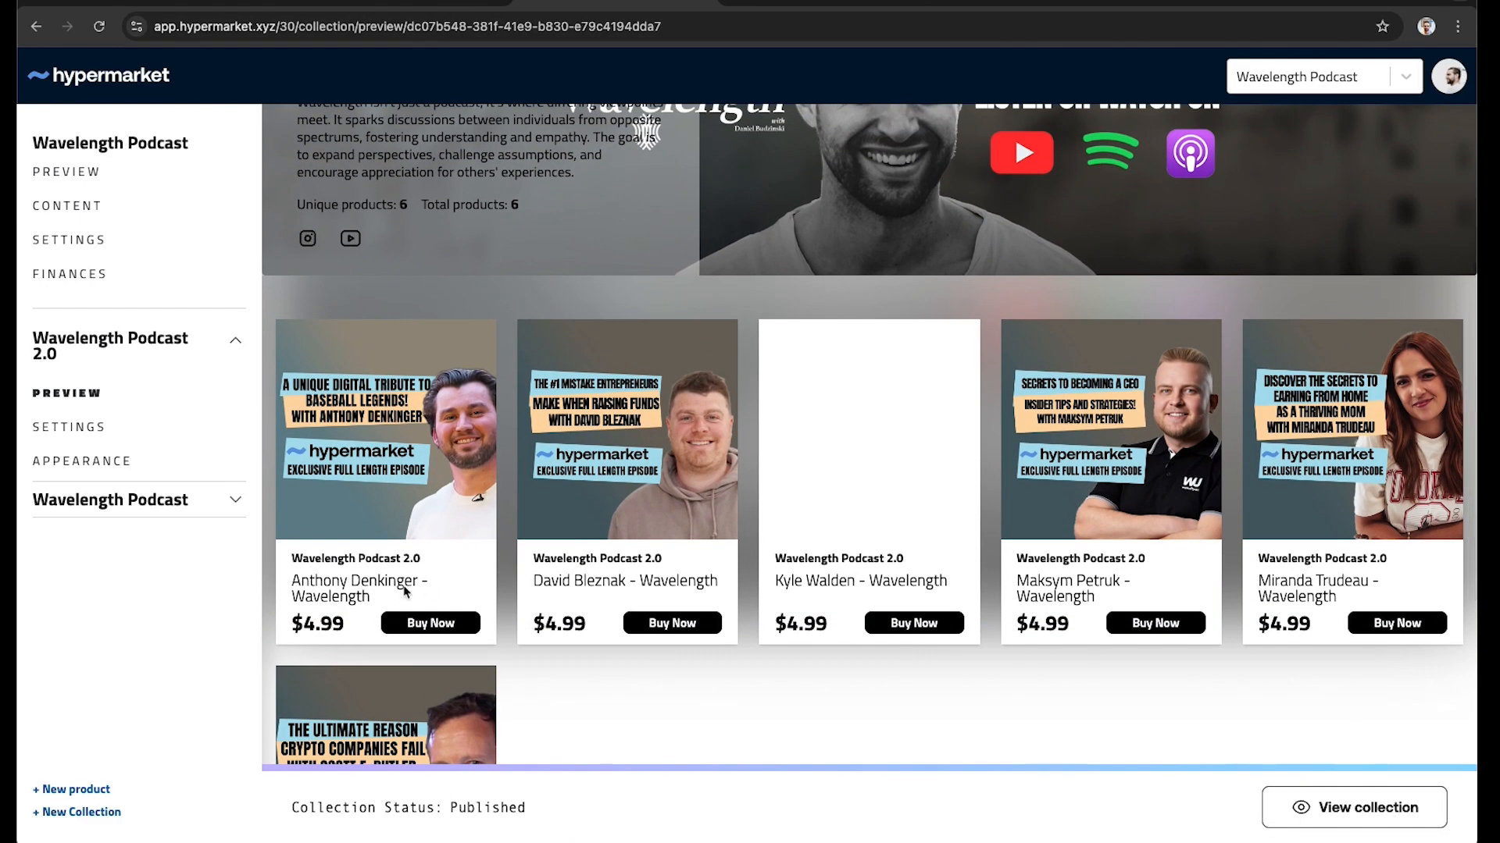
scroll(386, 544, down, 3)
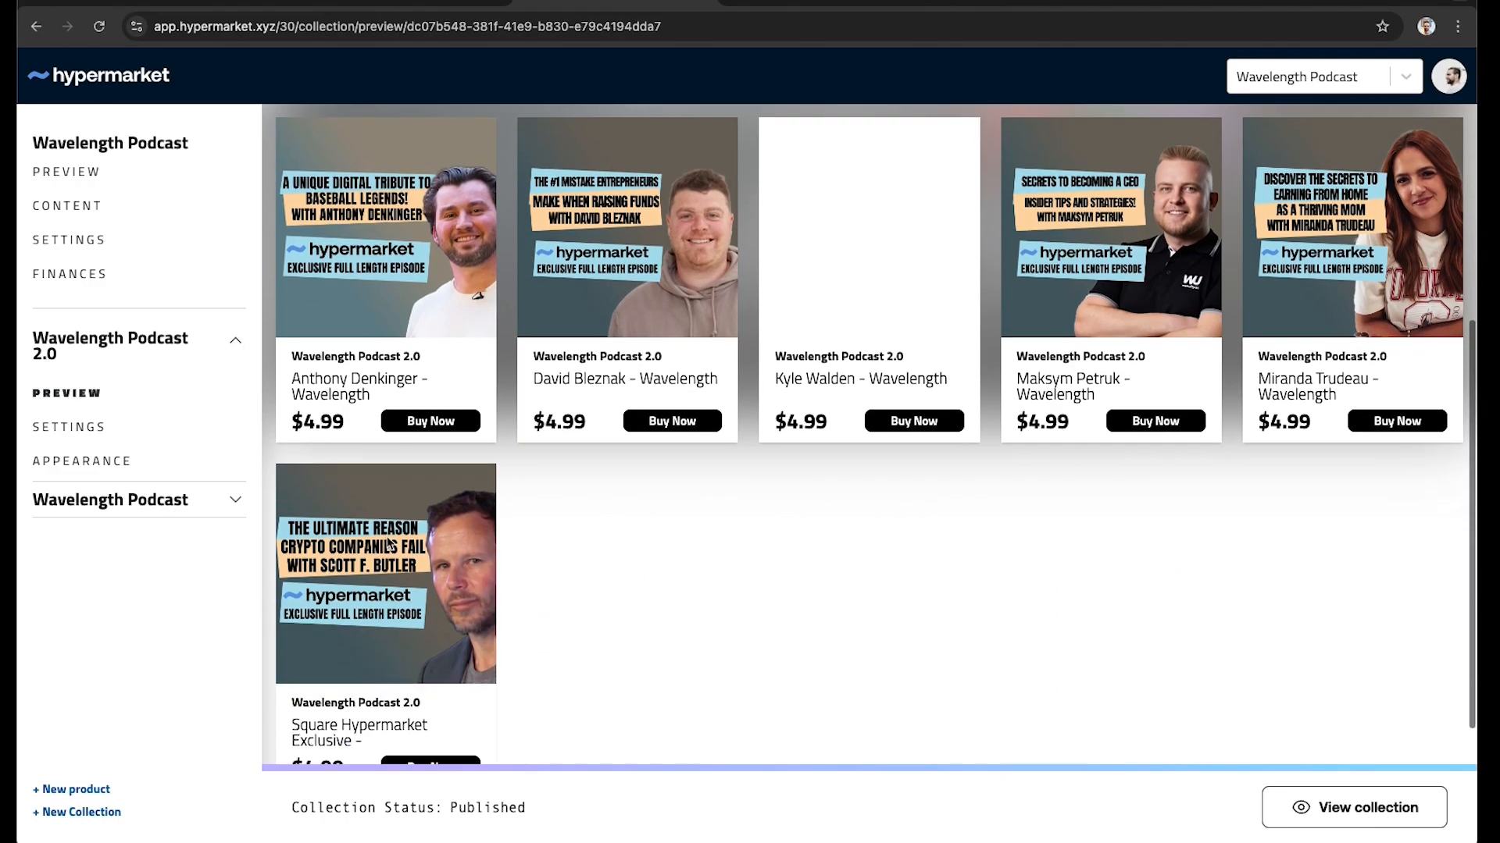
scroll(395, 532, up, 5)
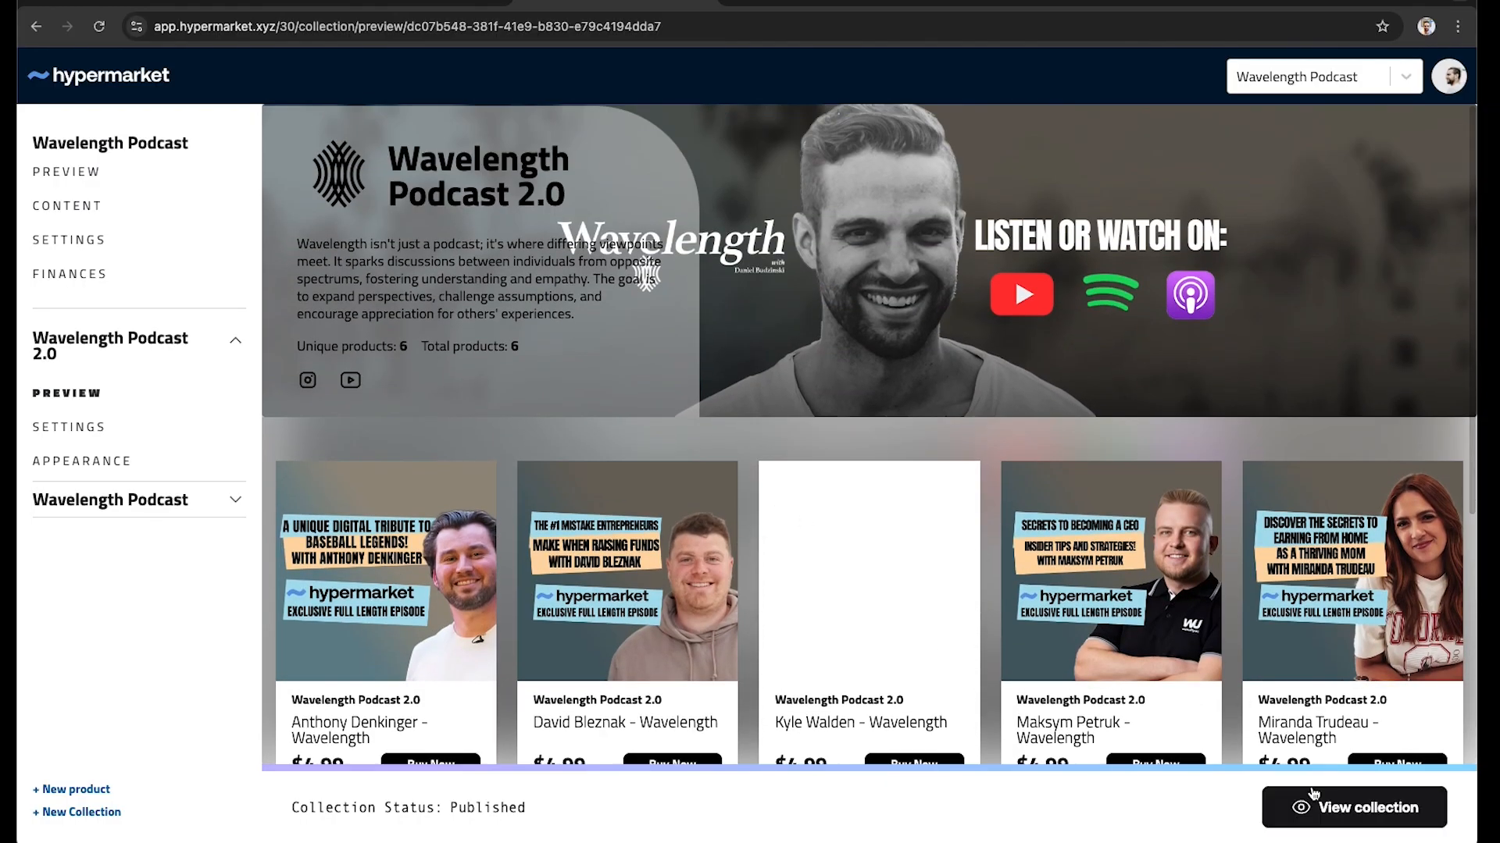
Step: View the live Wavelength Podcast 2.0 collection, examine the new-card form in the "Unlocking Success" episode's checkout, and close the checkout
click(1352, 807)
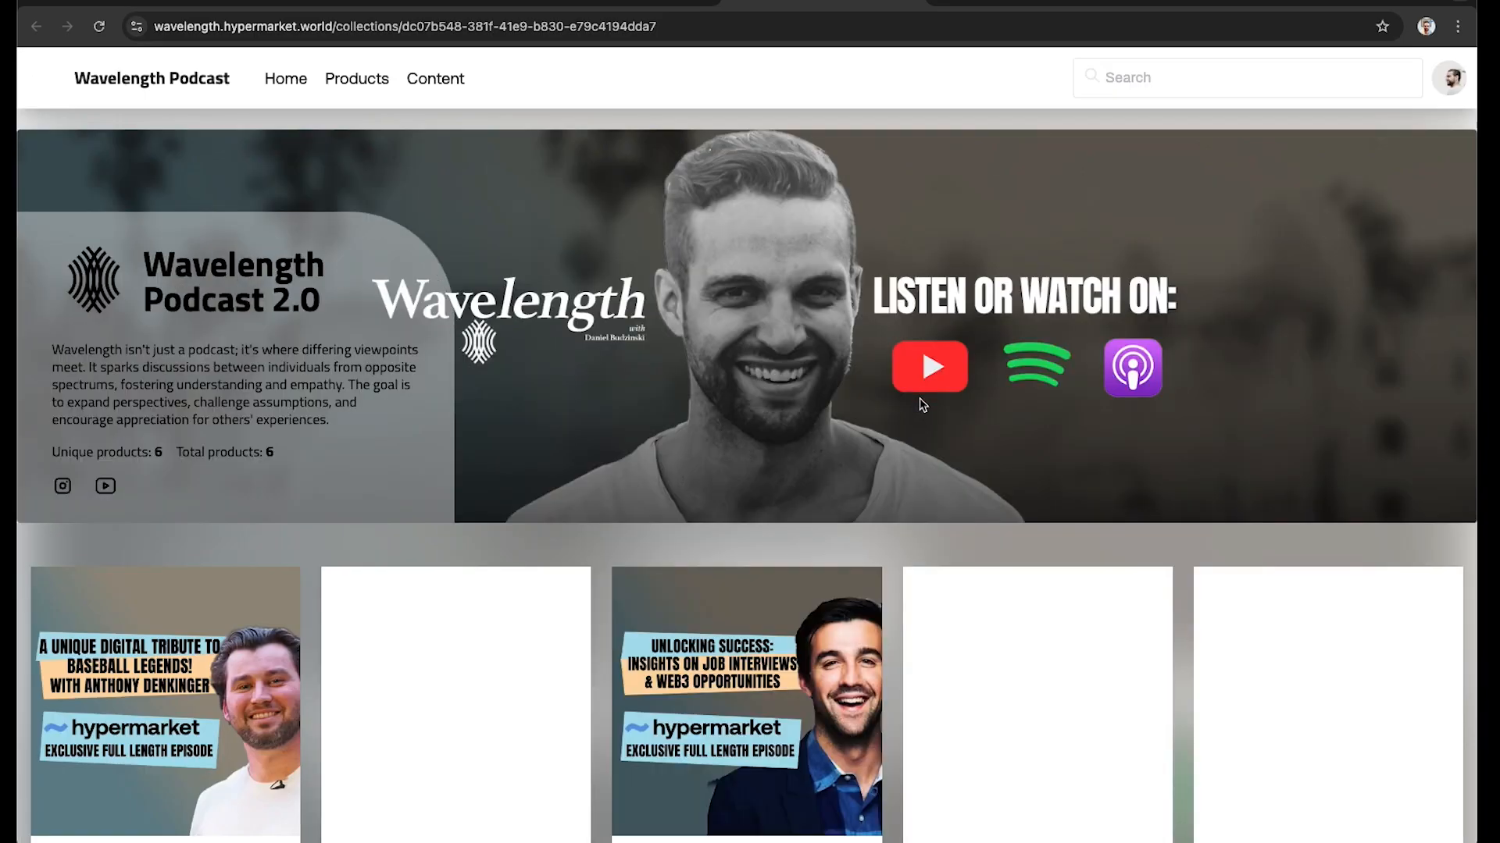
scroll(898, 375, down, 3)
click(830, 664)
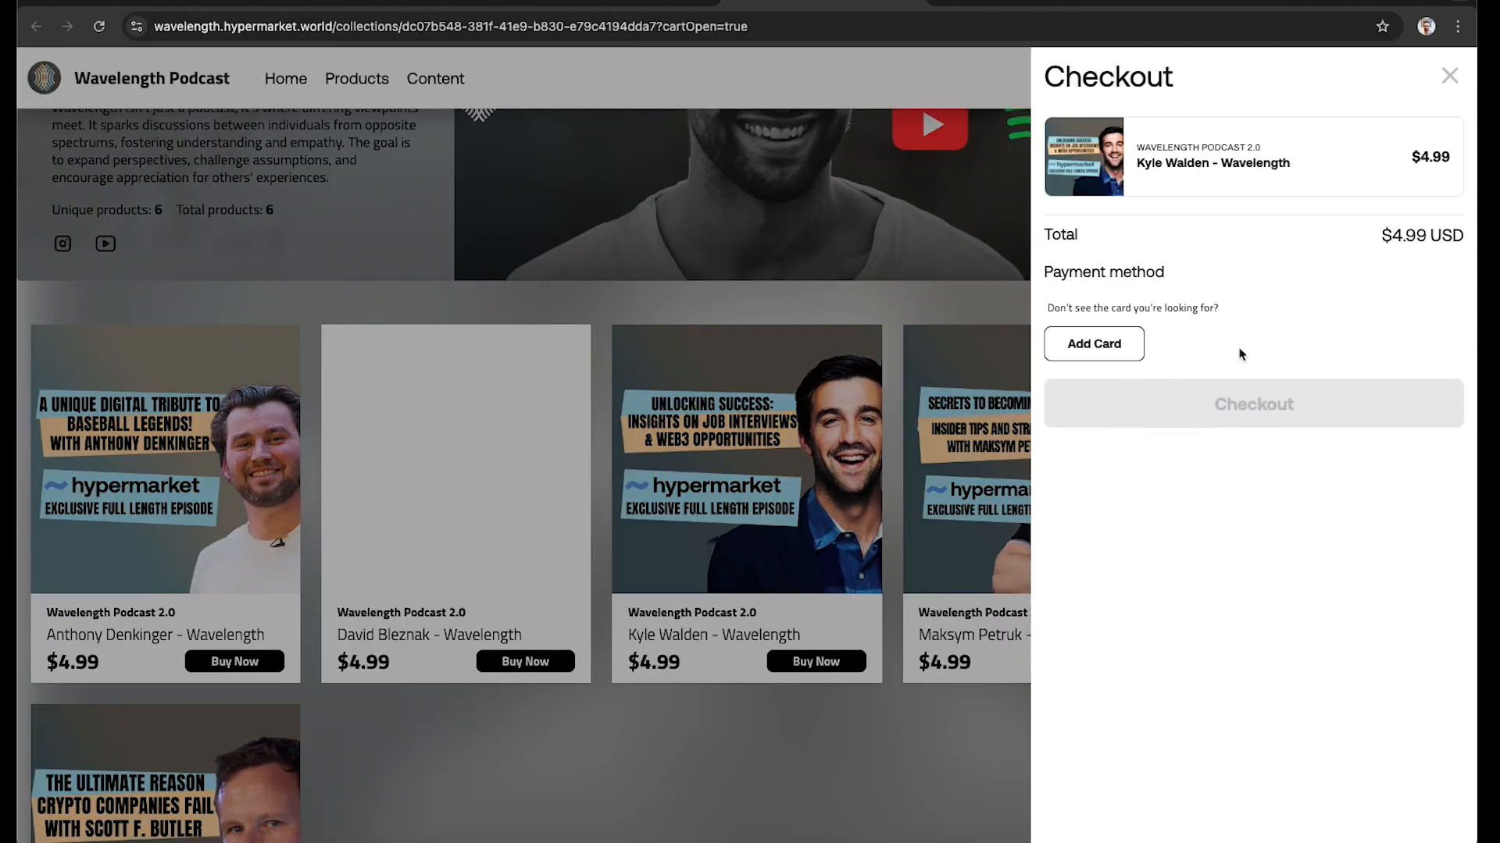
click(1136, 349)
scroll(1398, 283, down, 3)
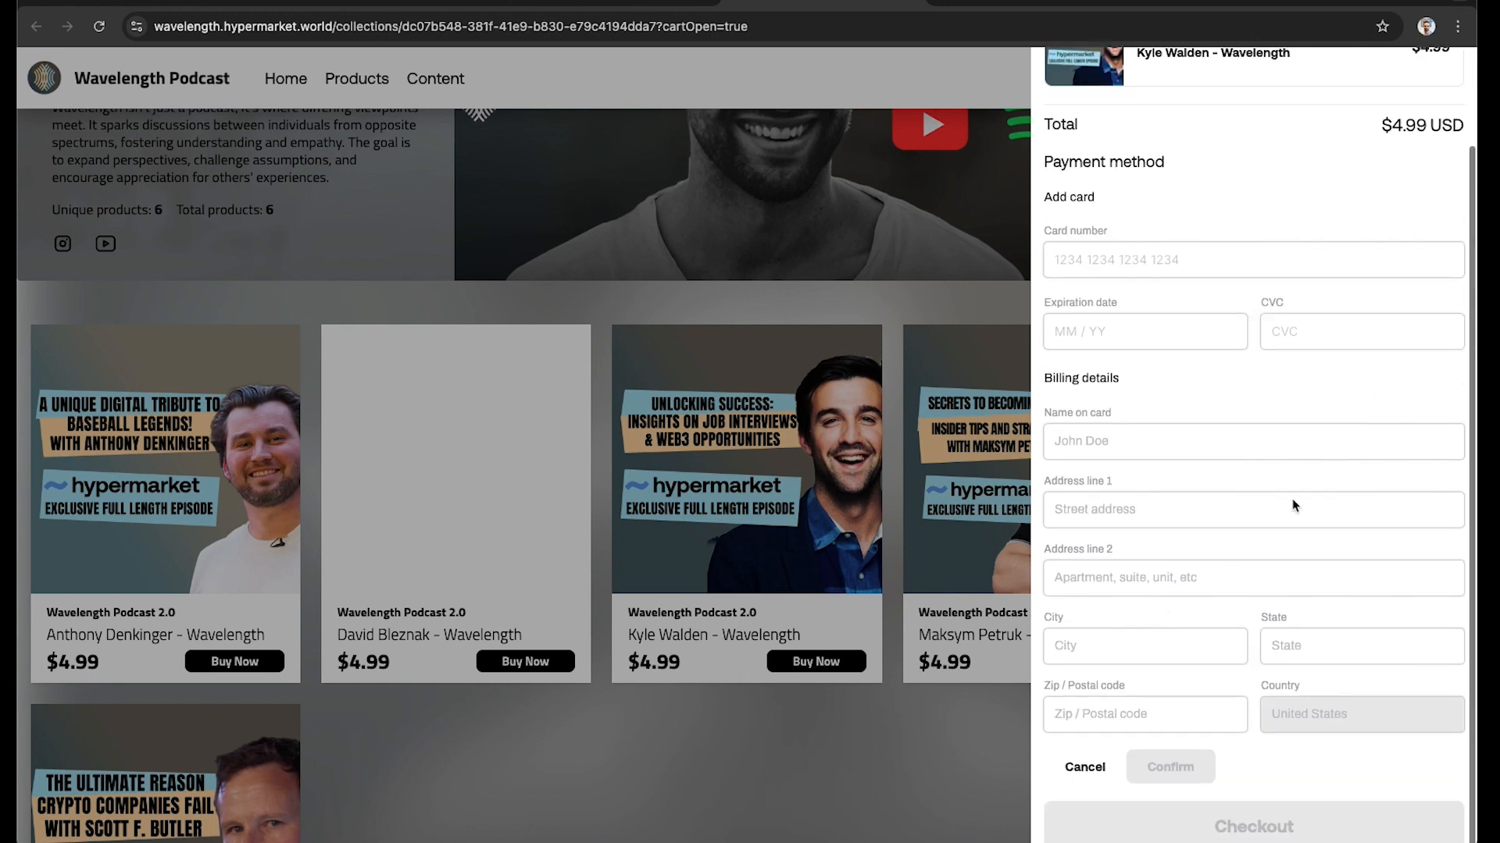
click(863, 258)
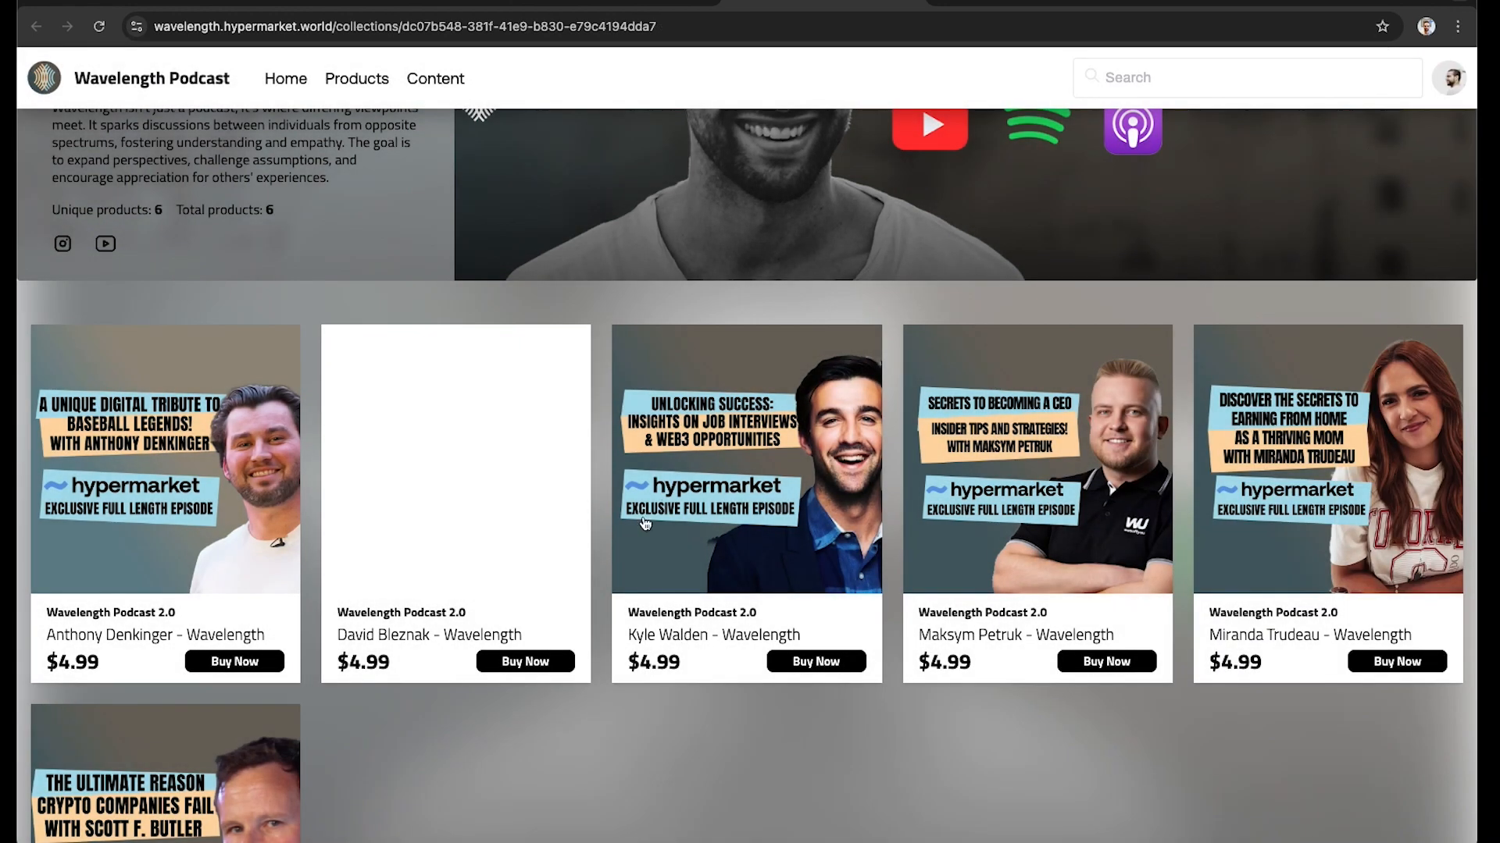